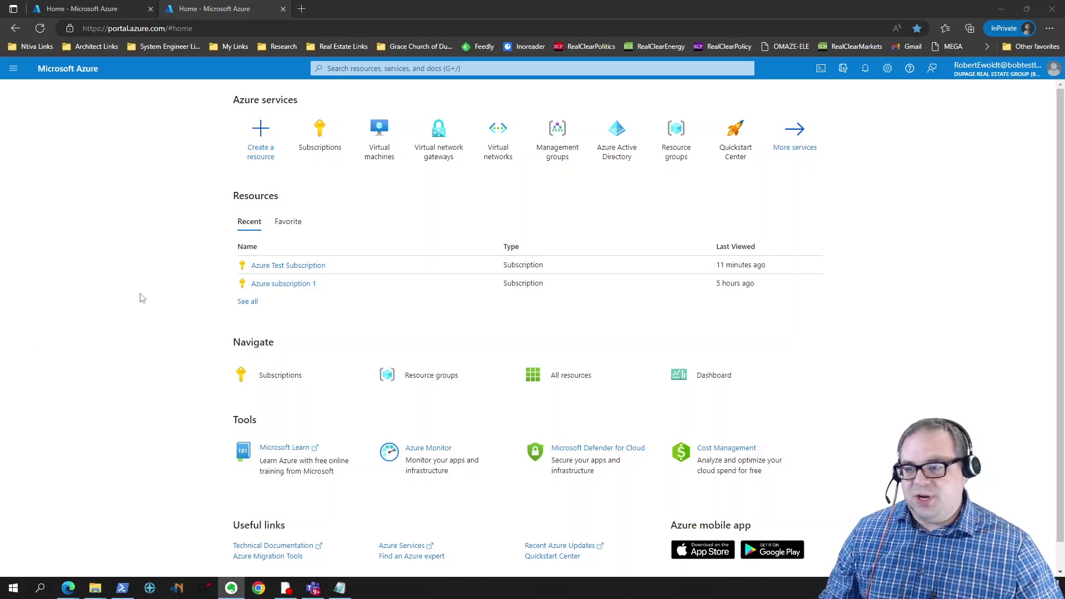
Step: Start a new virtual network and create the new resource group TestRG for it
{"action": "left_click", "coordinate": [498, 151]}
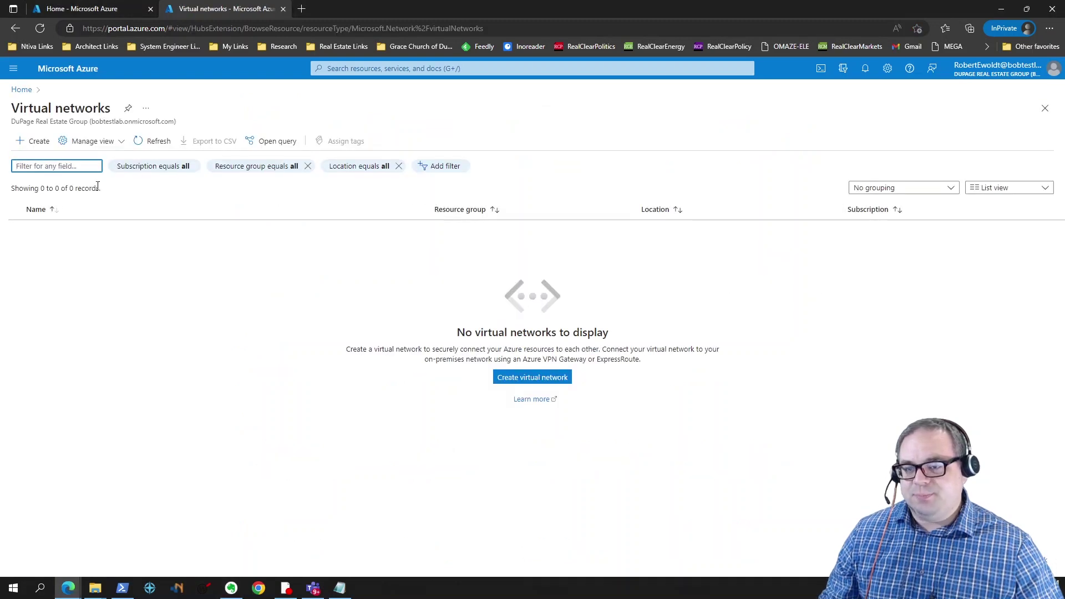
{"action": "left_click", "coordinate": [35, 146]}
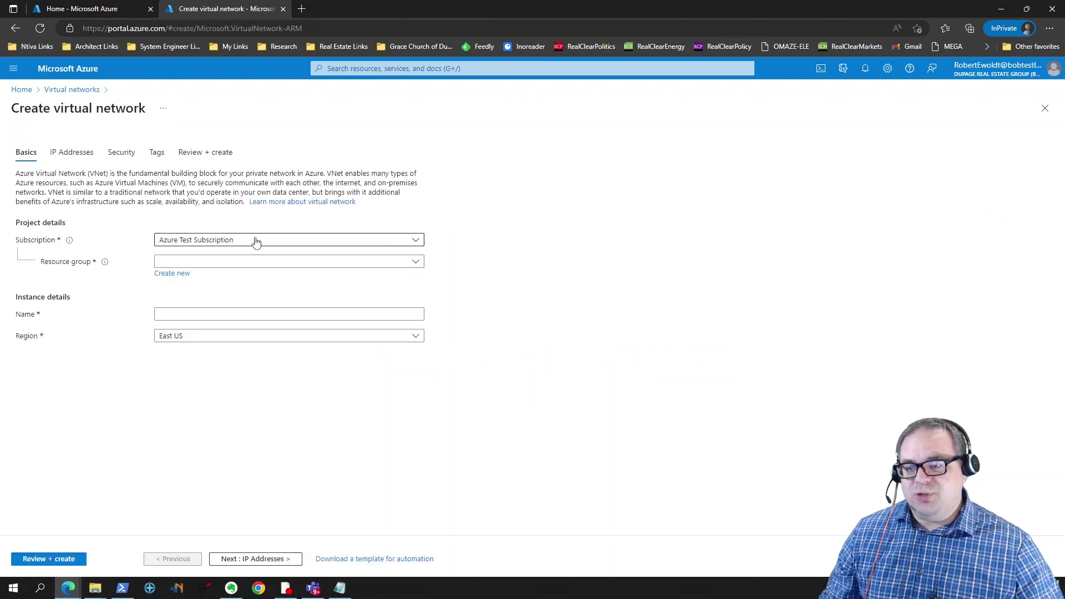
{"action": "left_click", "coordinate": [218, 265]}
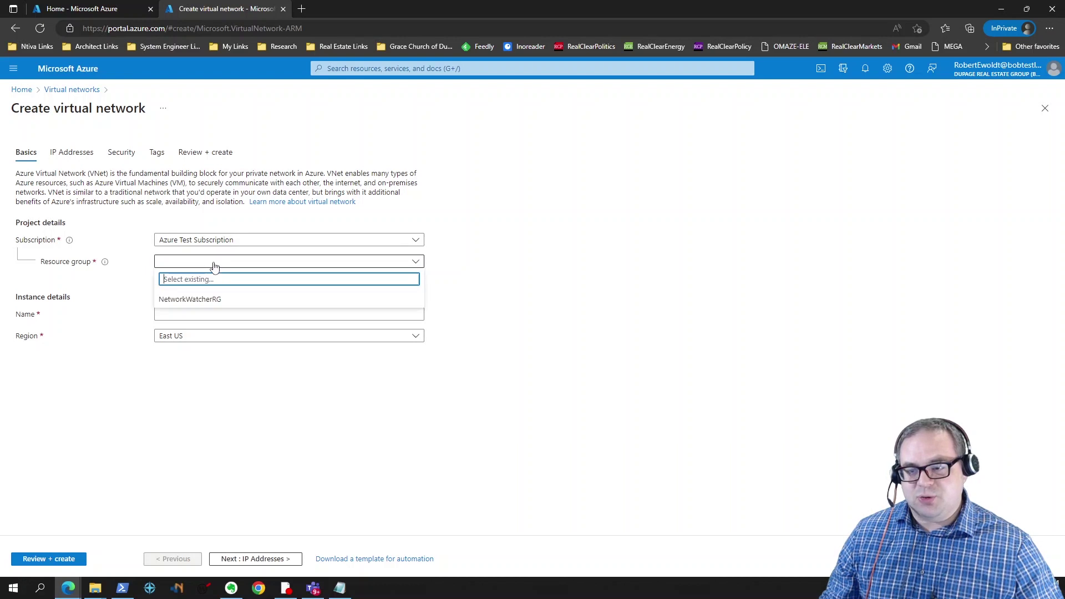
{"action": "left_click", "coordinate": [551, 261]}
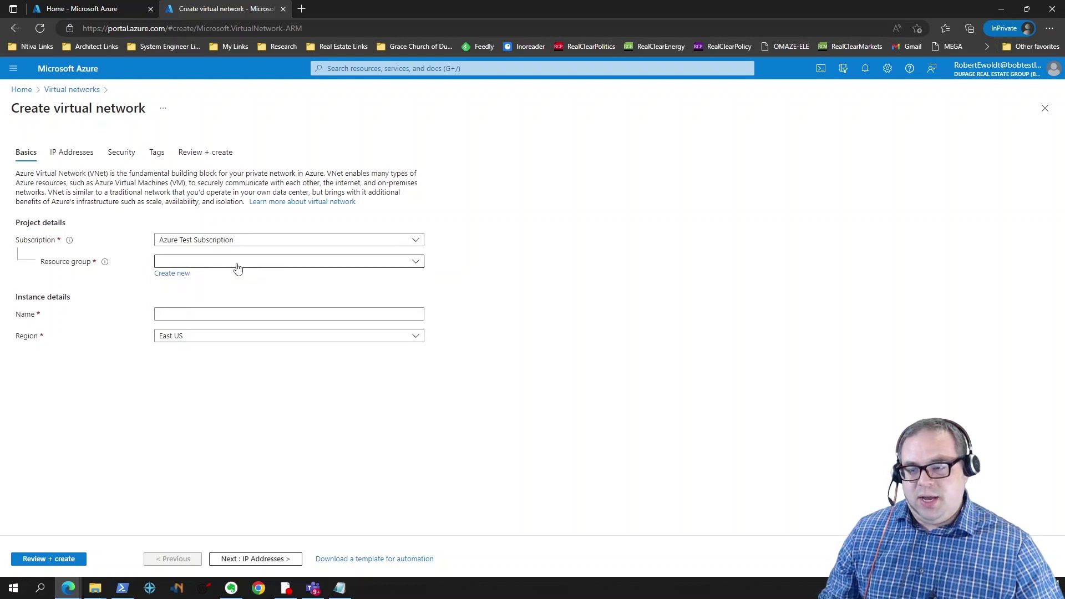
{"action": "left_click", "coordinate": [172, 273]}
{"action": "left_click", "coordinate": [247, 348]}
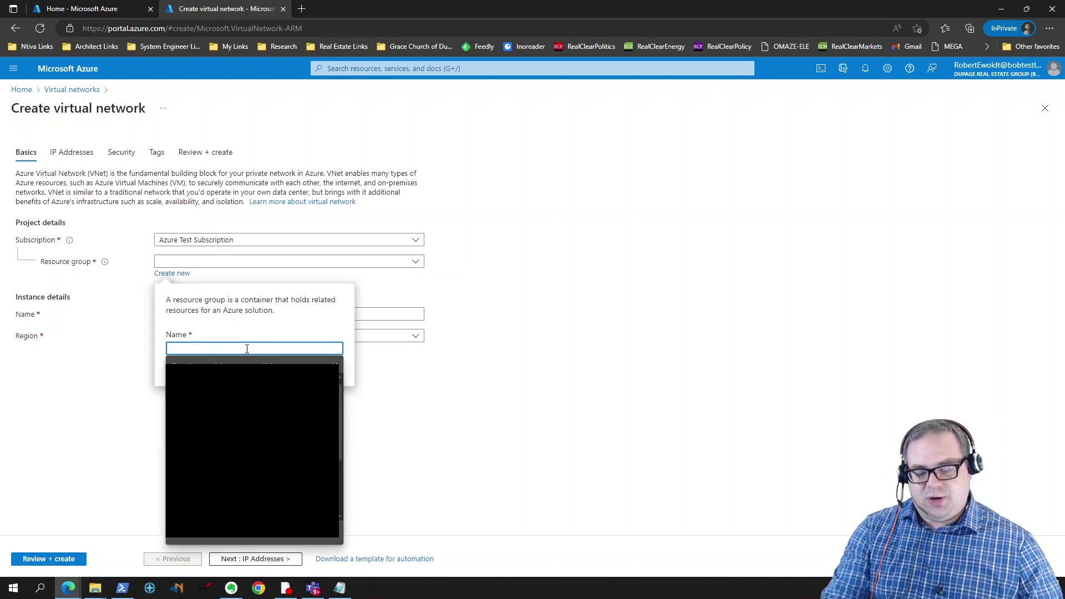
{"action": "type", "text": "TestRG"}
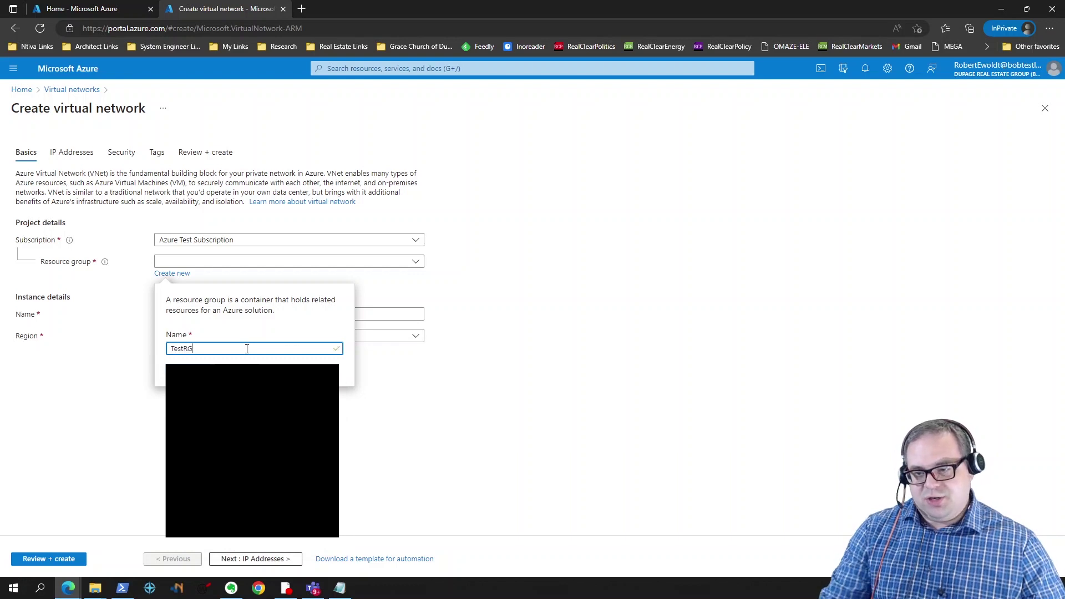
{"action": "left_click", "coordinate": [186, 372]}
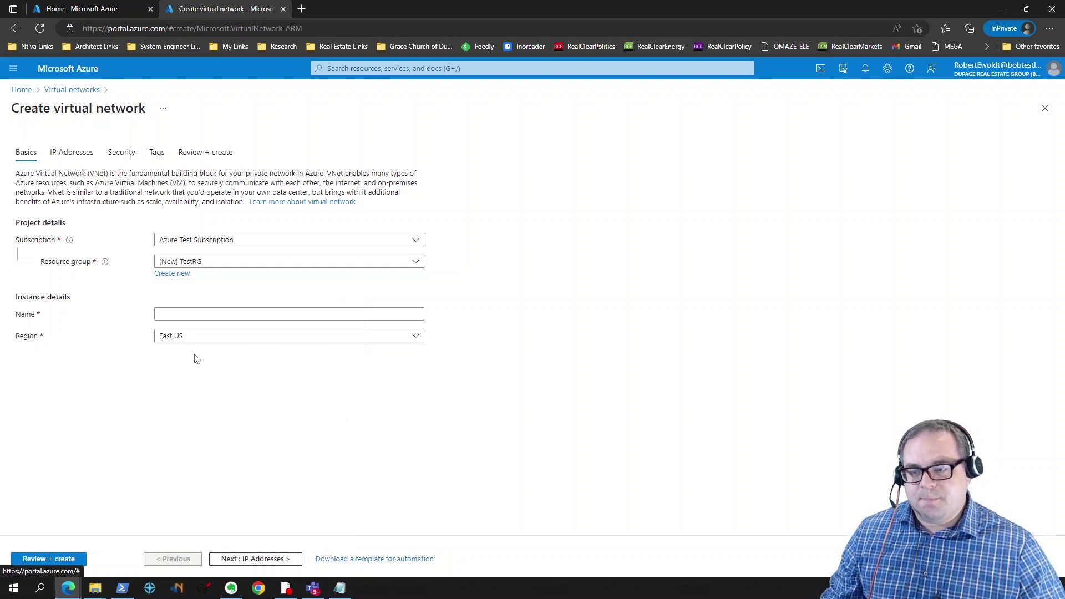
Step: Name the virtual network vNet1 in East US and proceed to IP Addresses
{"action": "left_click", "coordinate": [187, 313]}
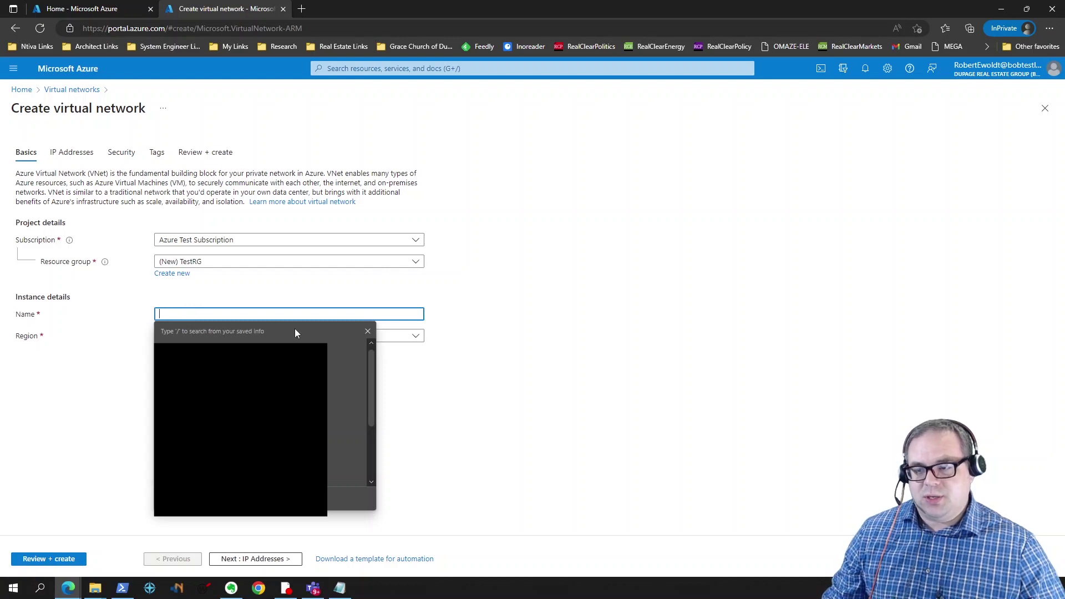
{"action": "left_click", "coordinate": [366, 332]}
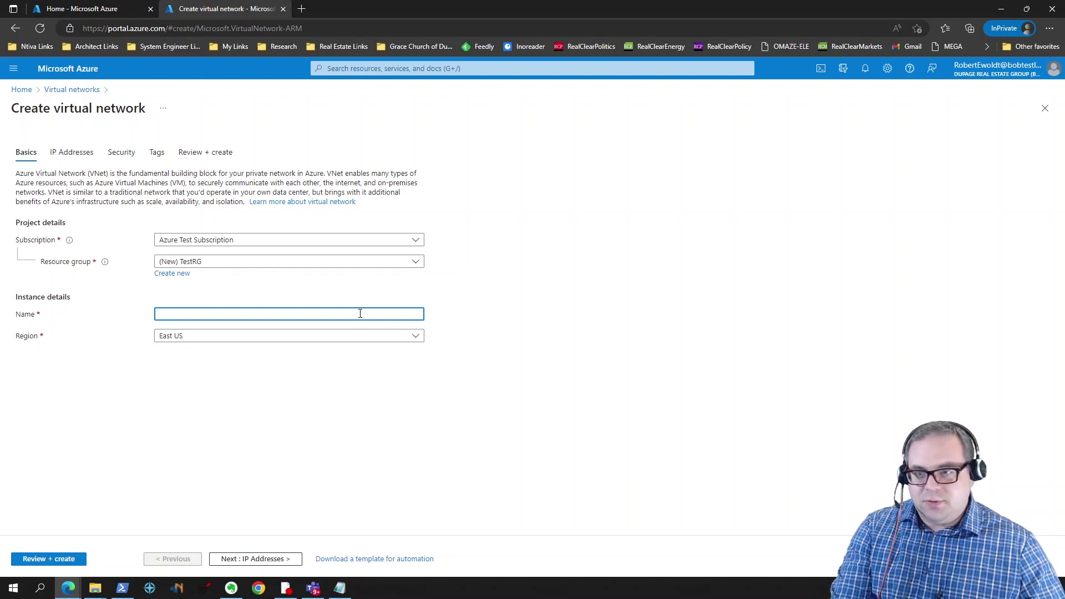
{"action": "type", "text": "Net1"}
{"action": "key", "text": "Tab"}
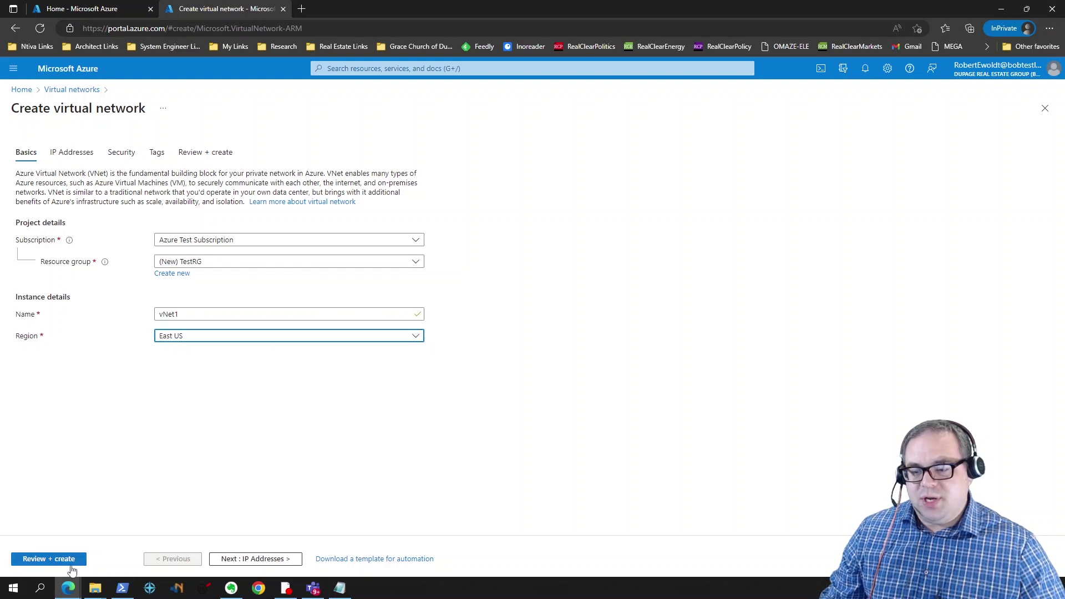
{"action": "left_click", "coordinate": [268, 563]}
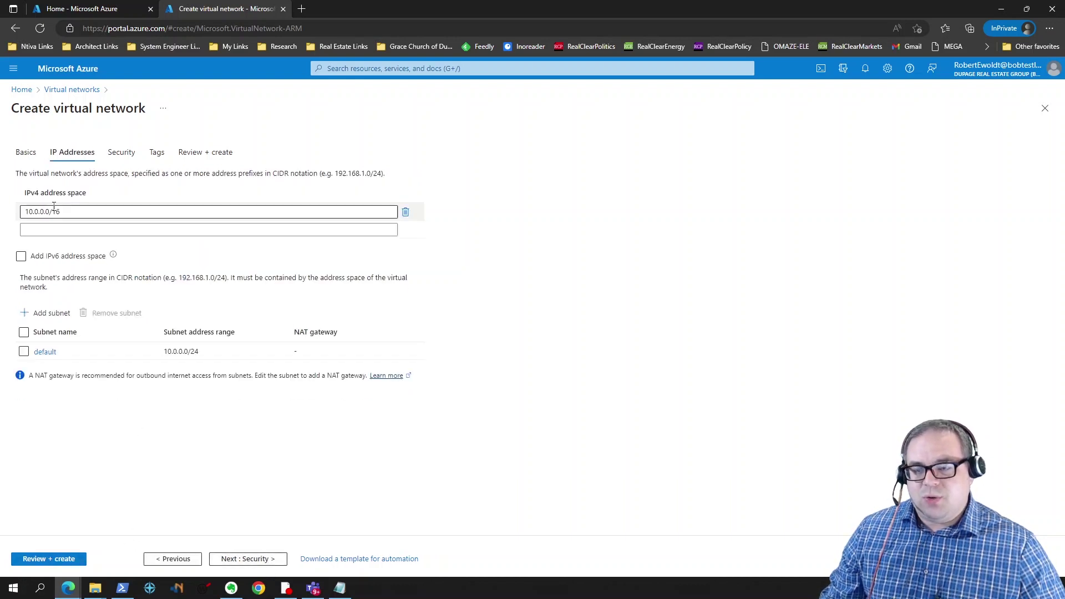
Step: Add the 172.16.0.0/16 address space, delete 10.0.0.0/16, and open the Add subnet form
{"action": "left_click", "coordinate": [253, 228]}
{"action": "type", "text": "172.16."}
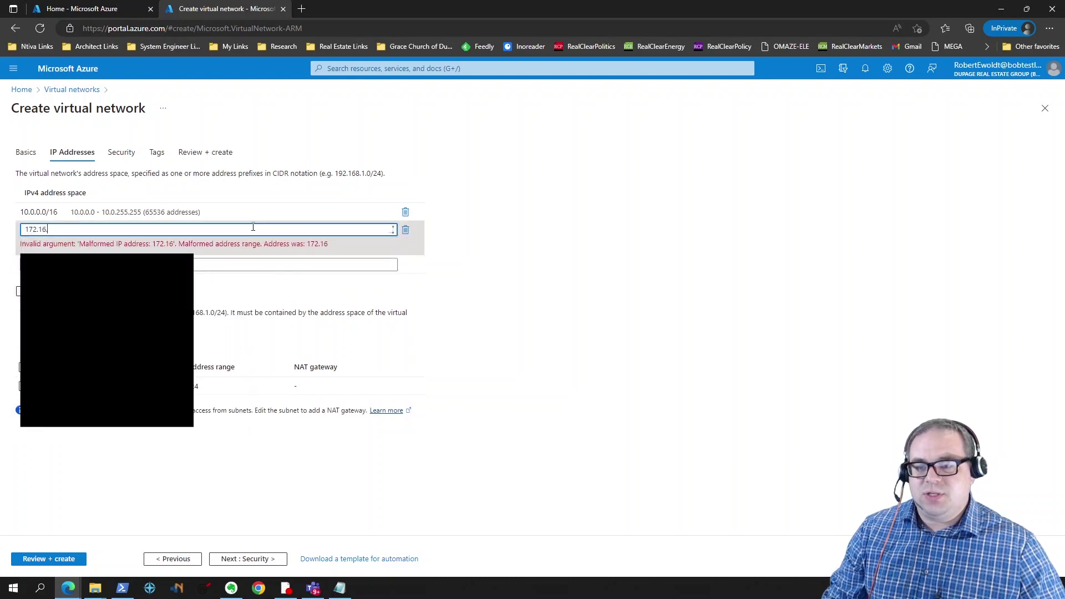
{"action": "type", "text": "0.0"}
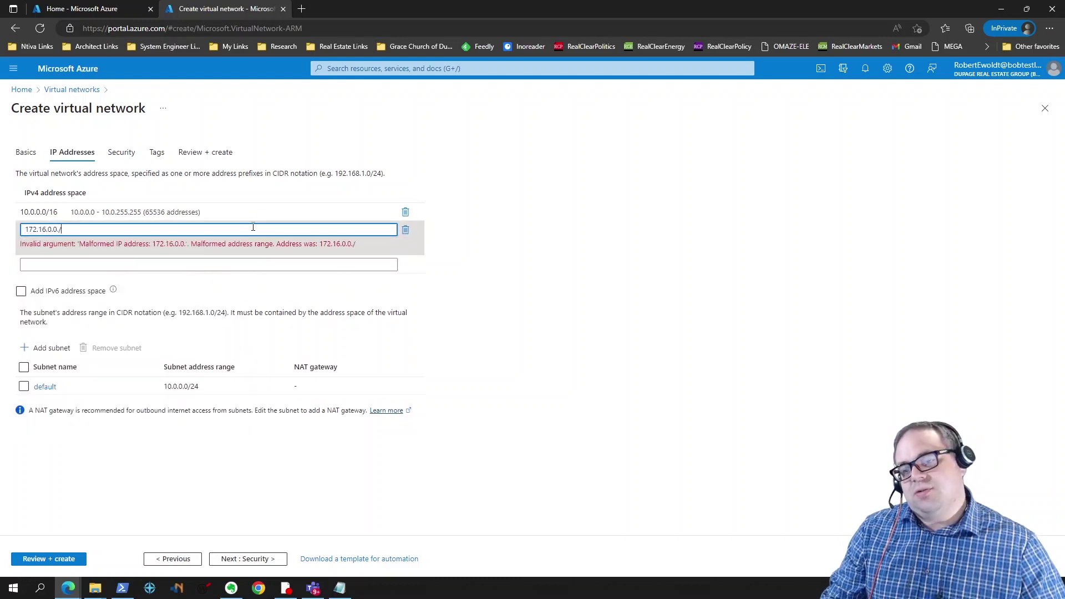
{"action": "type", "text": "/16"}
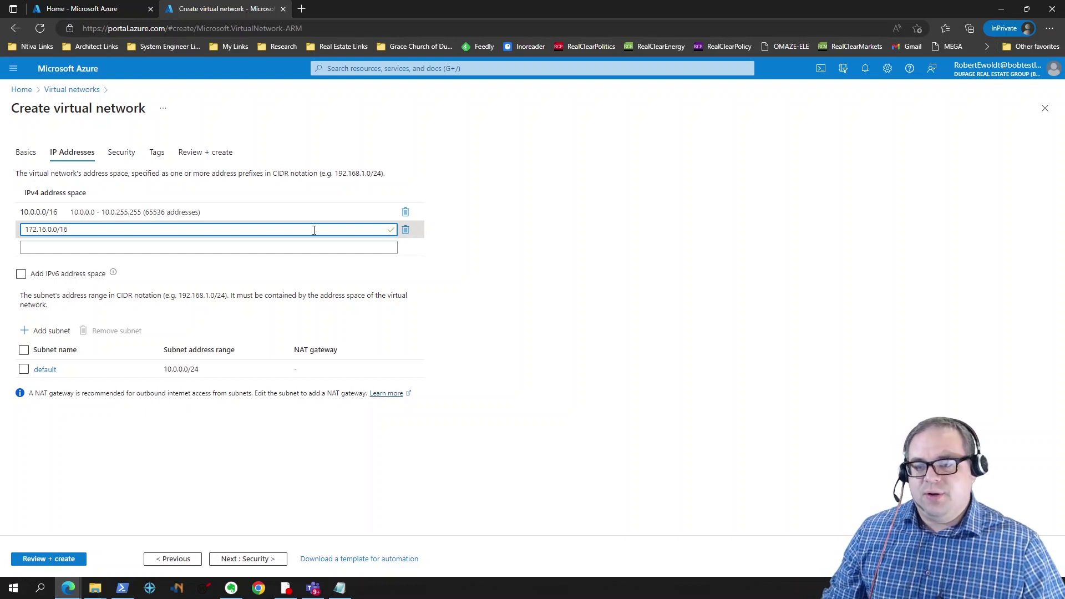
{"action": "left_click", "coordinate": [406, 212]}
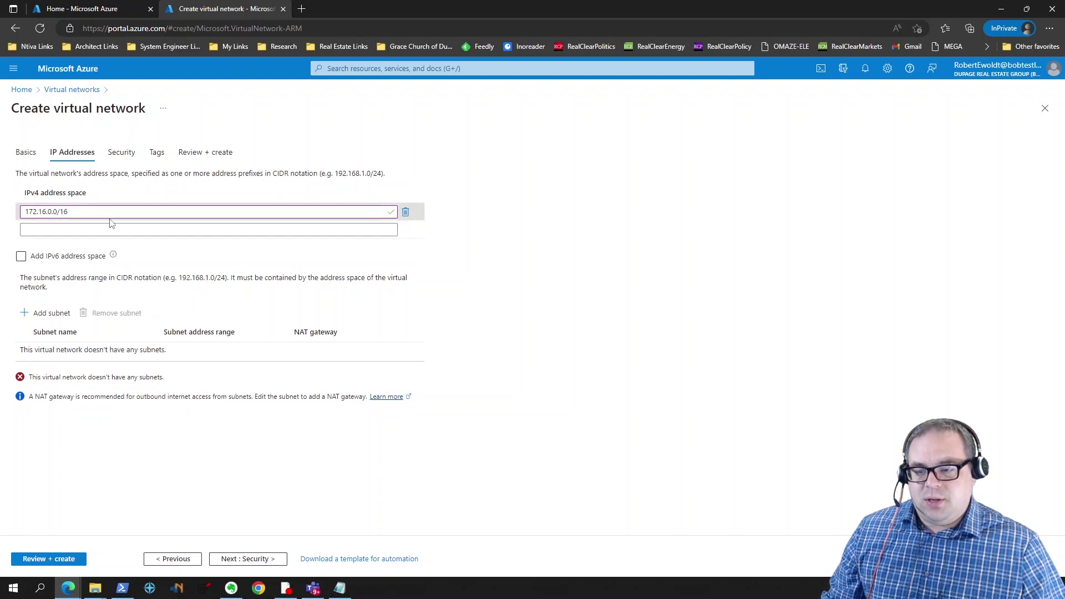
{"action": "left_click", "coordinate": [46, 314]}
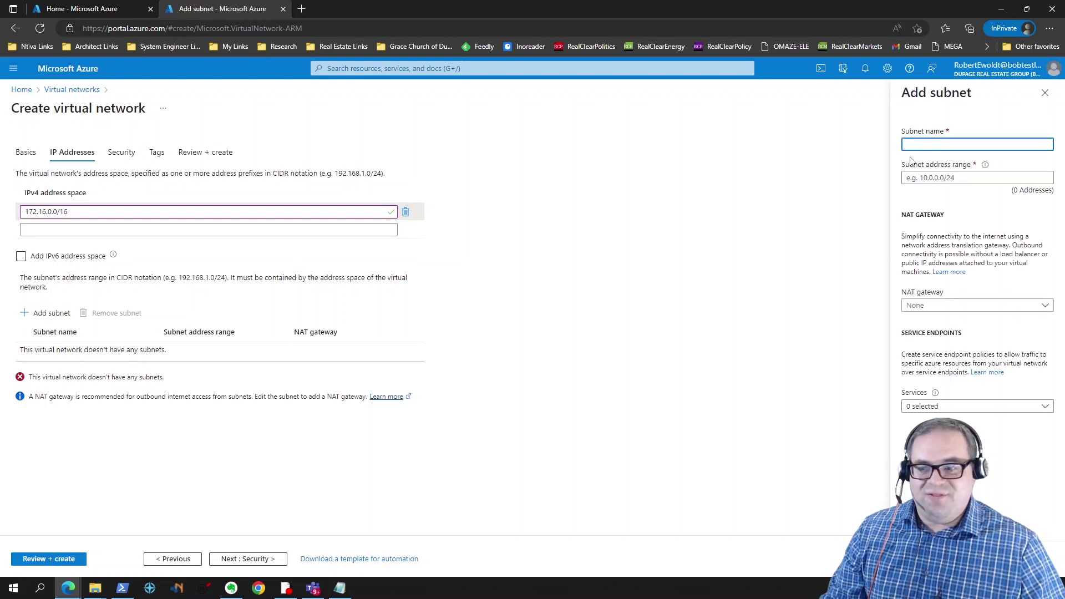
Step: Add subnet Prod_Subnet with address range 172.16.4.0/24, moving the misplaced range into the range field
{"action": "type", "text": "172.16.4.0/24"}
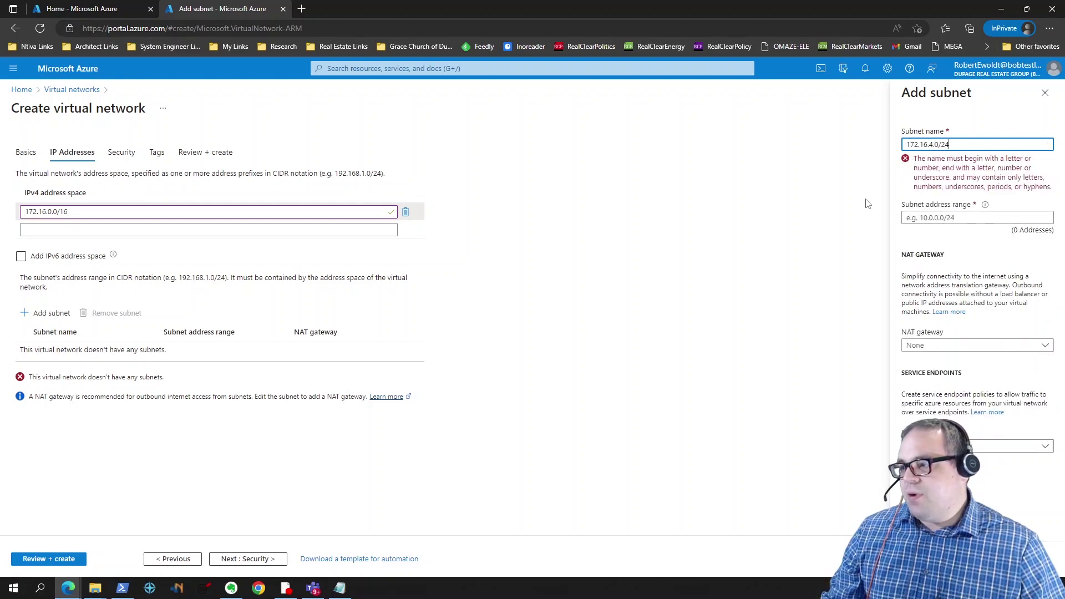
{"action": "key", "text": "ctrl+a"}
{"action": "key", "text": "ctrl+c"}
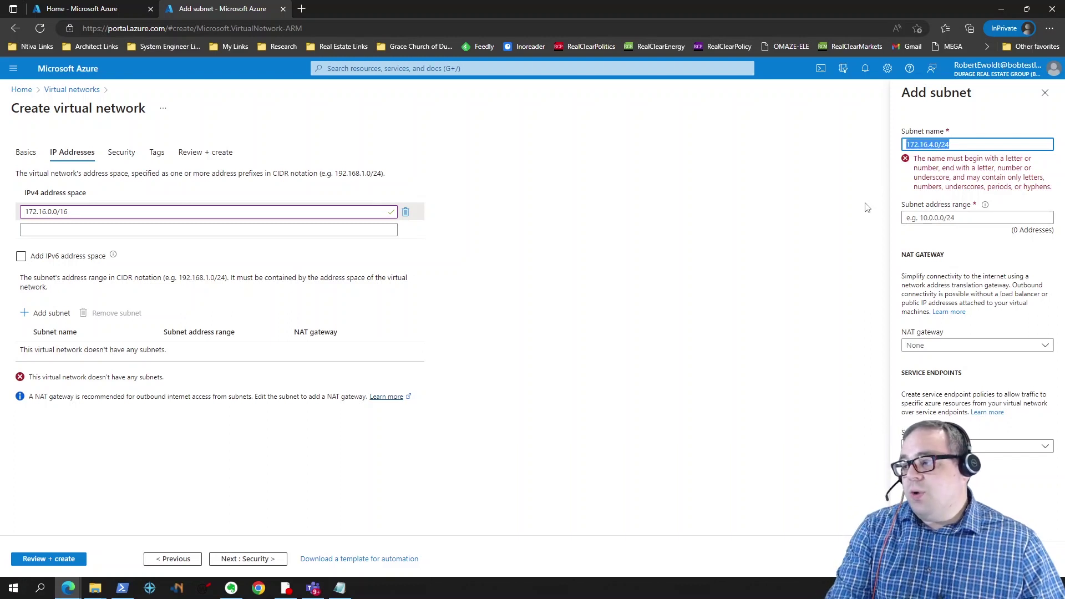
{"action": "key", "text": "BackSpace"}
{"action": "key", "text": "Tab"}
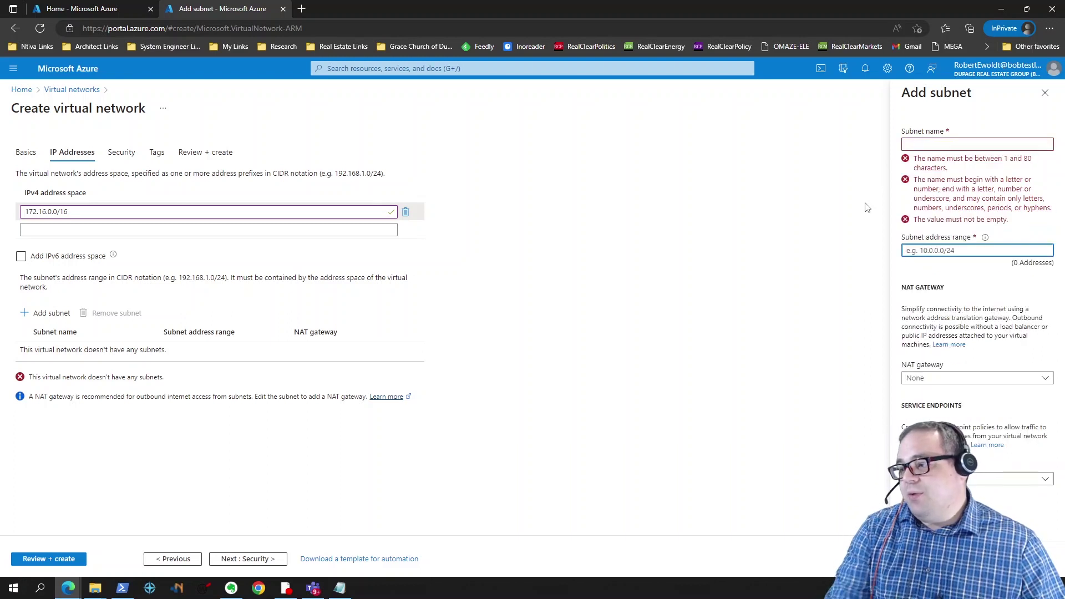
{"action": "key", "text": "ctrl+v"}
{"action": "key", "text": "shift+Tab"}
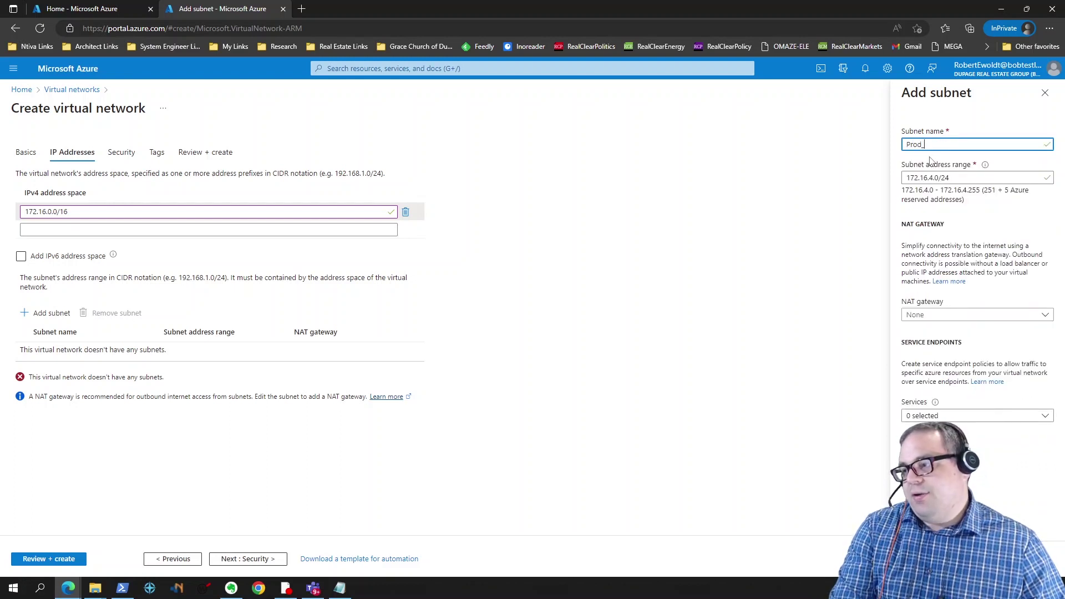
{"action": "type", "text": "Prod_Subnet"}
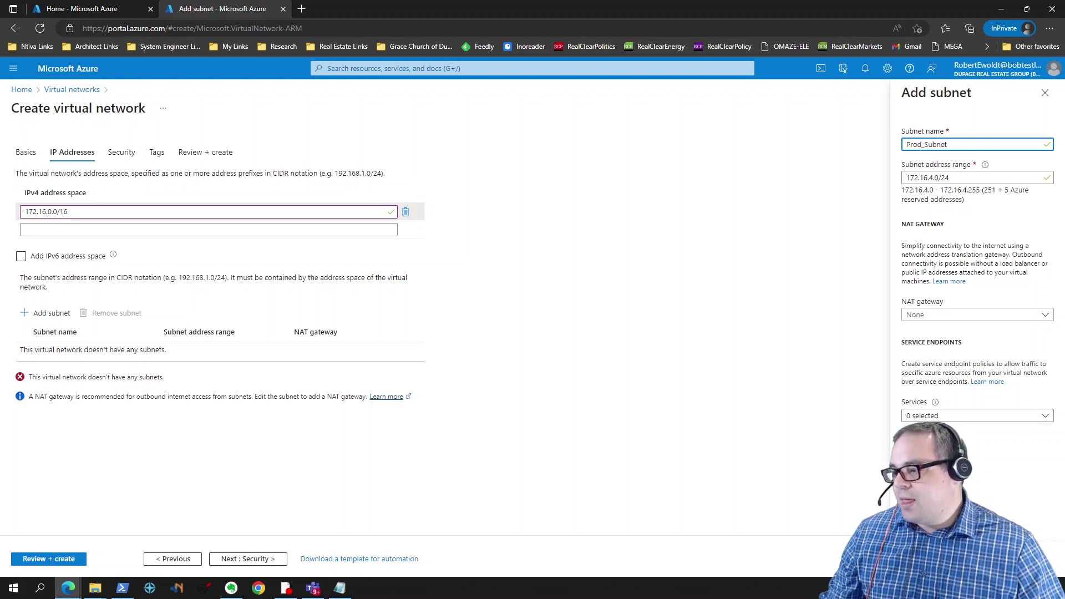
{"action": "left_click", "coordinate": [921, 558]}
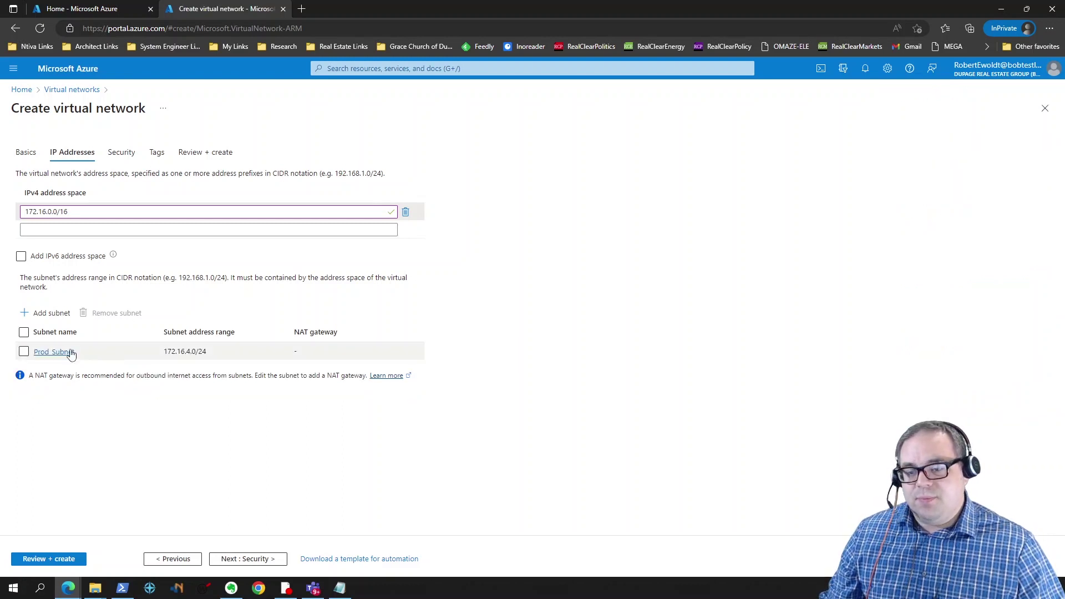
Step: Step through Security, Tags and Review + create, then create vNet1 in TestRG
{"action": "left_click", "coordinate": [228, 560]}
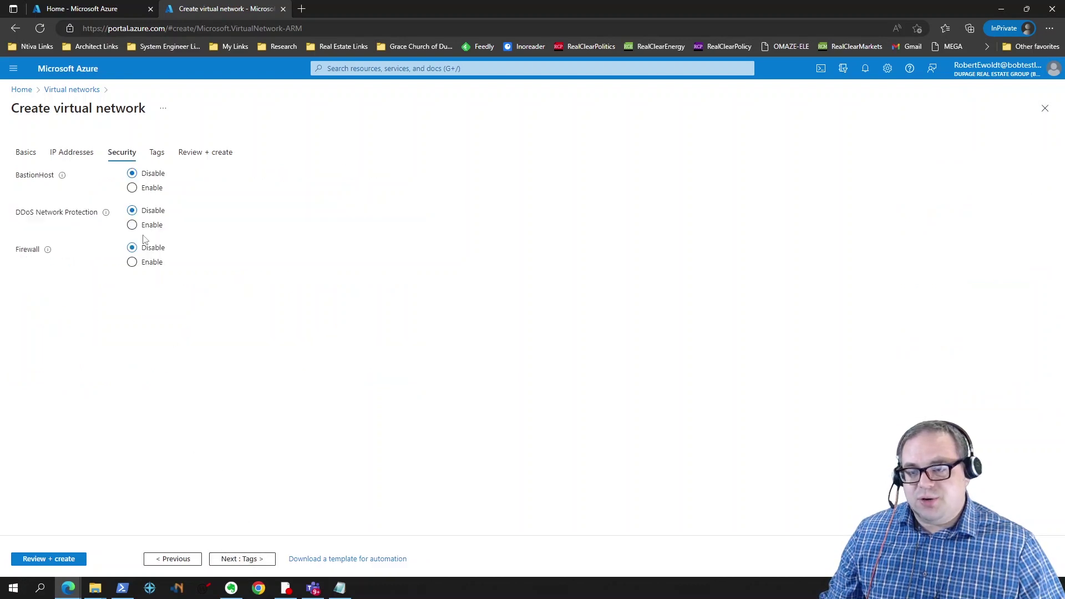
{"action": "left_click", "coordinate": [236, 559]}
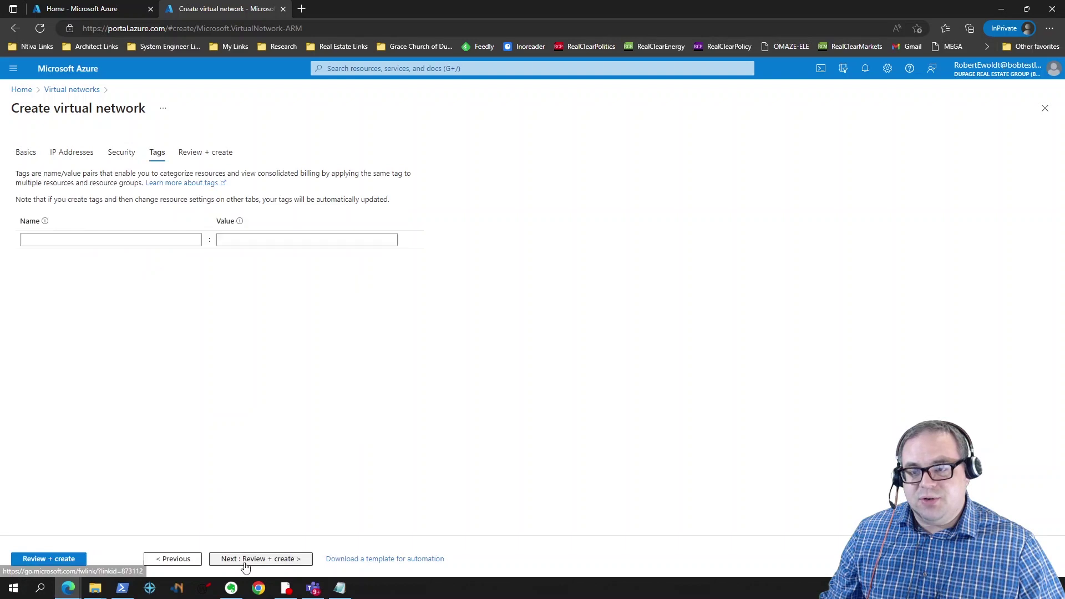
{"action": "left_click", "coordinate": [82, 559]}
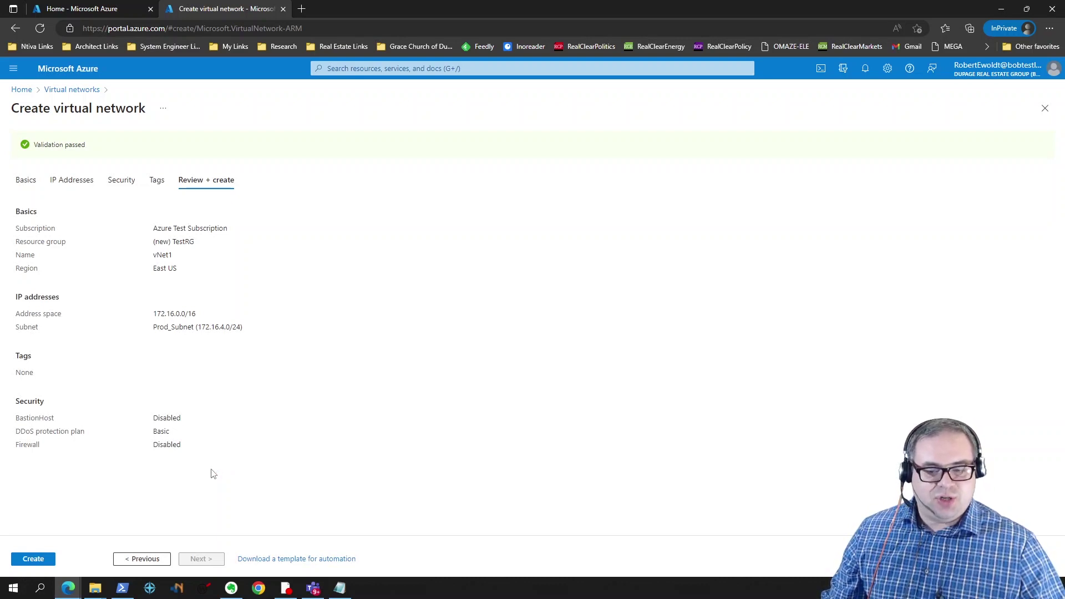
{"action": "left_click", "coordinate": [31, 561]}
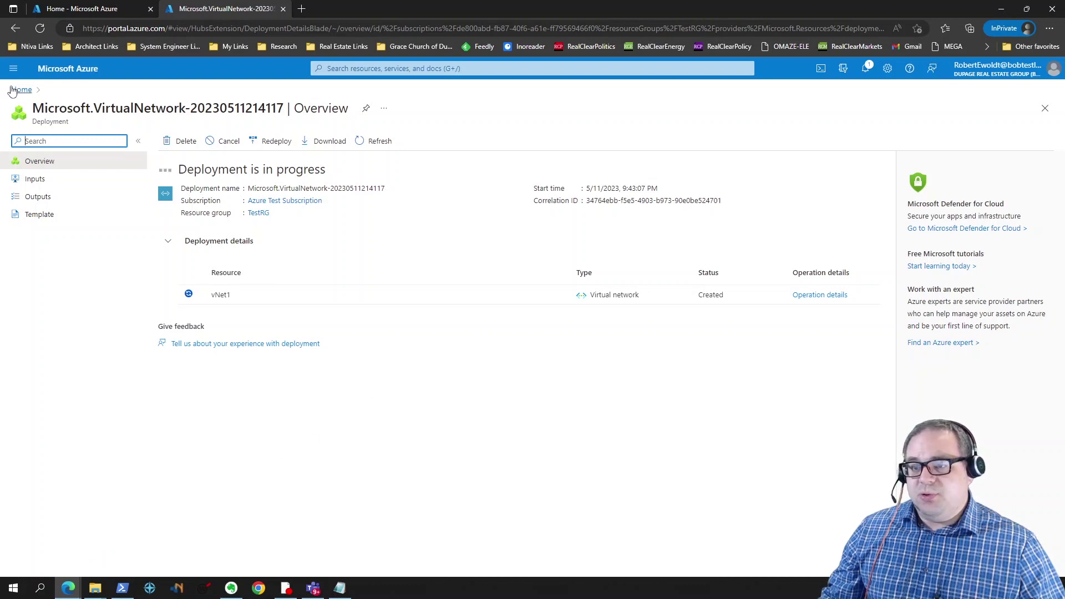
Step: Return to the refreshed Azure home page and open Virtual machines, which lists none yet
{"action": "left_click", "coordinate": [83, 10]}
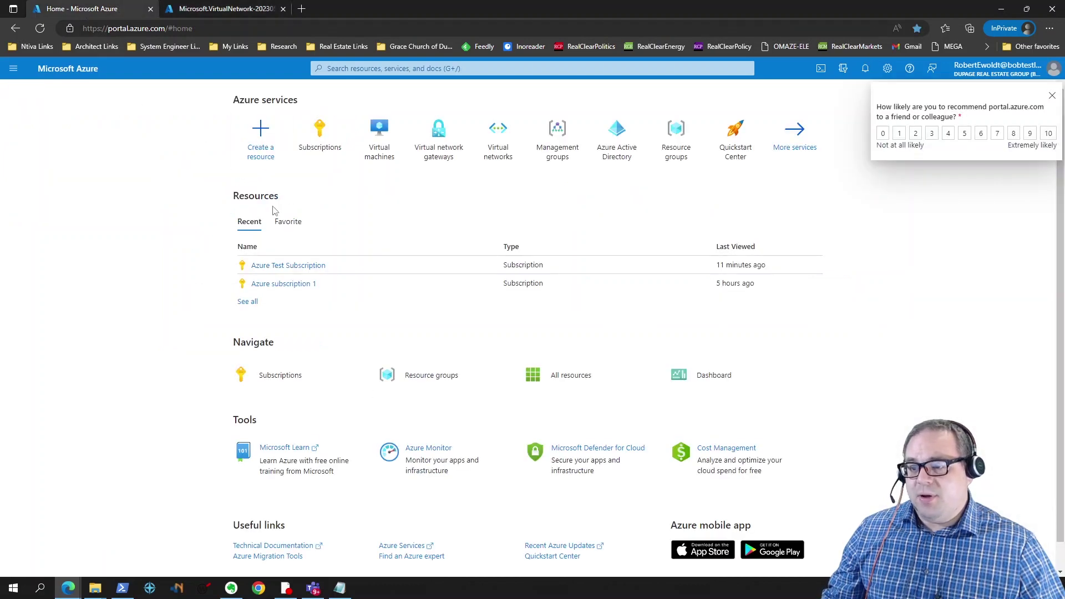
{"action": "key", "text": "F5"}
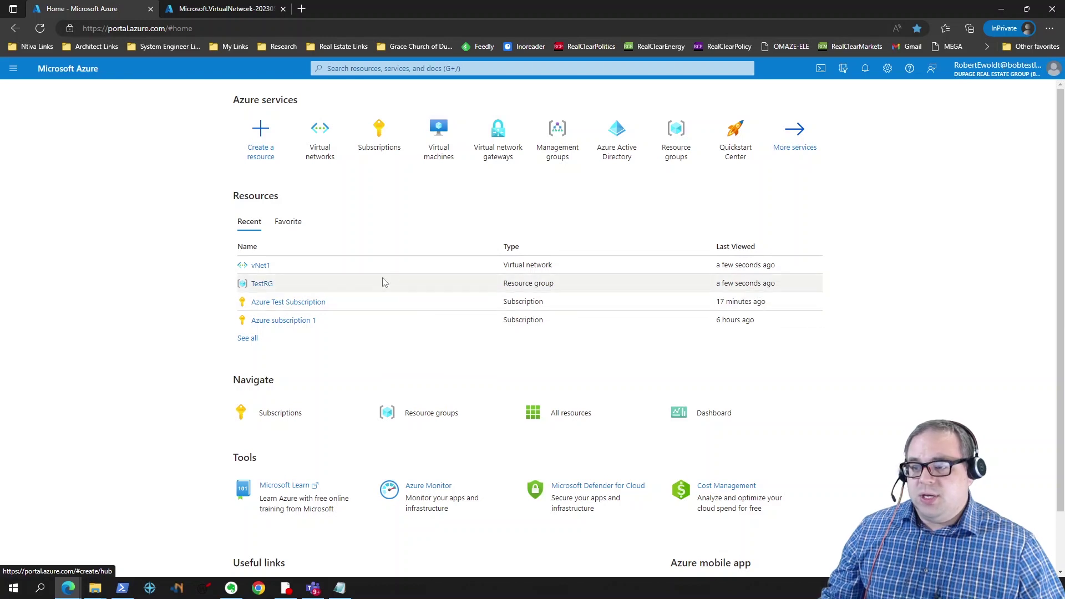
{"action": "left_click", "coordinate": [439, 142]}
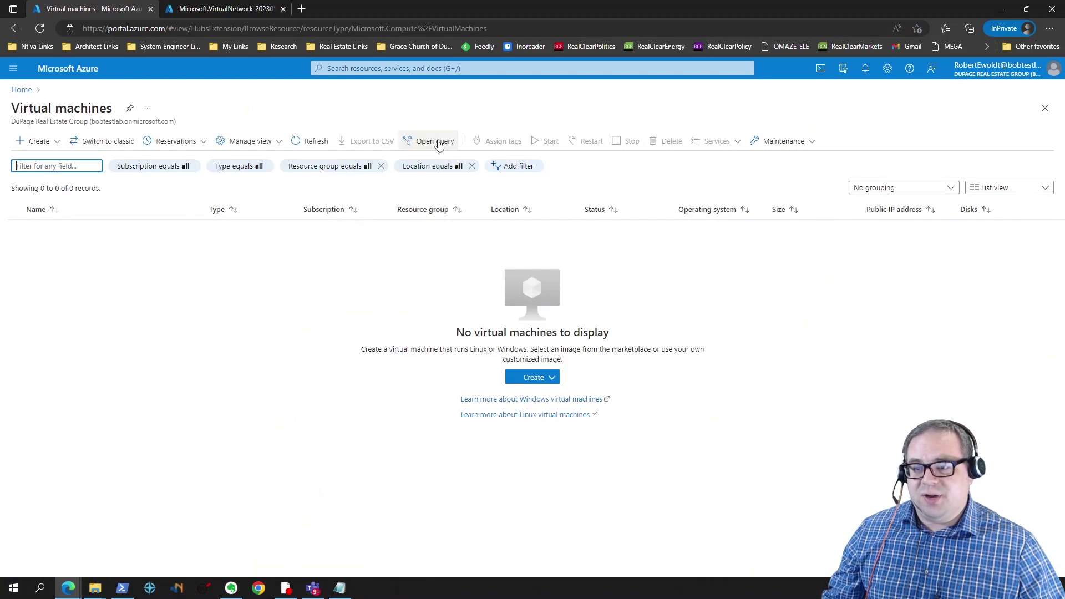
Step: Start a new VM named VM1 in TestRG, keeping the Windows Server 2022 Datacenter image
{"action": "left_click", "coordinate": [45, 145]}
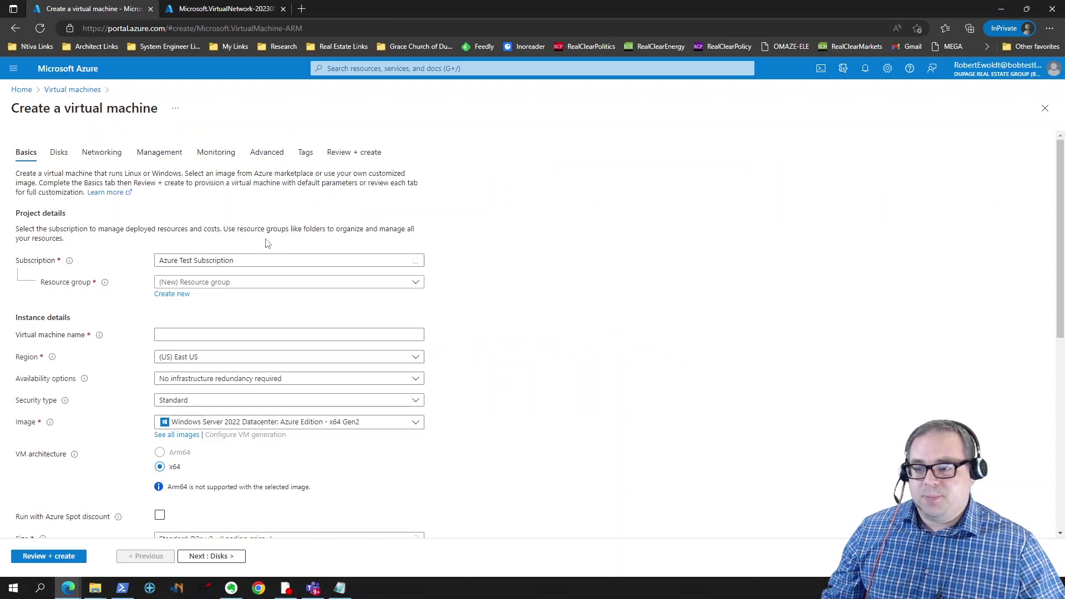
{"action": "left_click", "coordinate": [283, 283]}
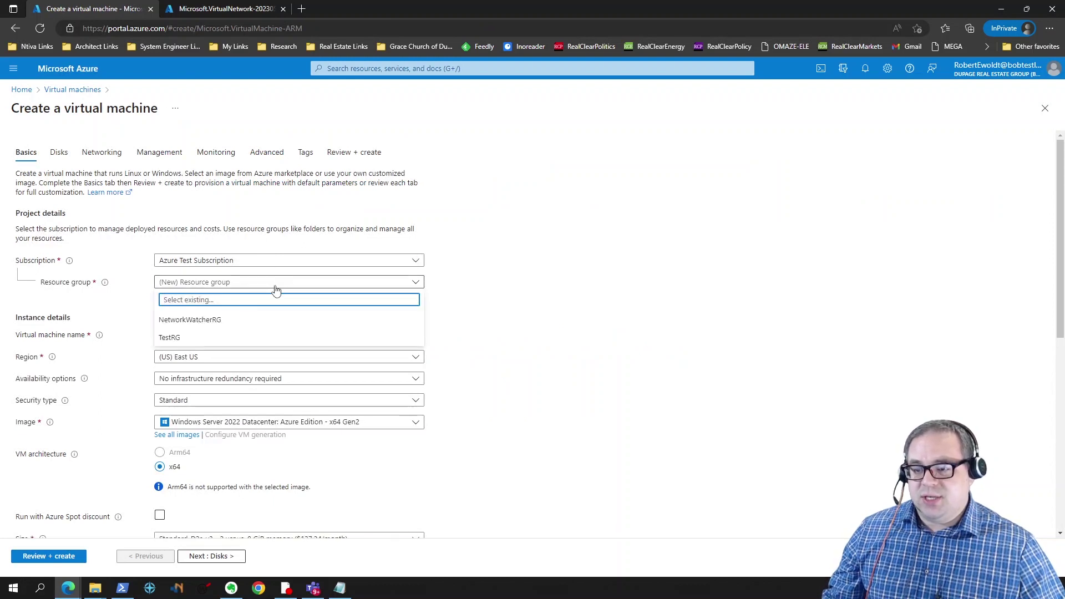
{"action": "left_click", "coordinate": [170, 338]}
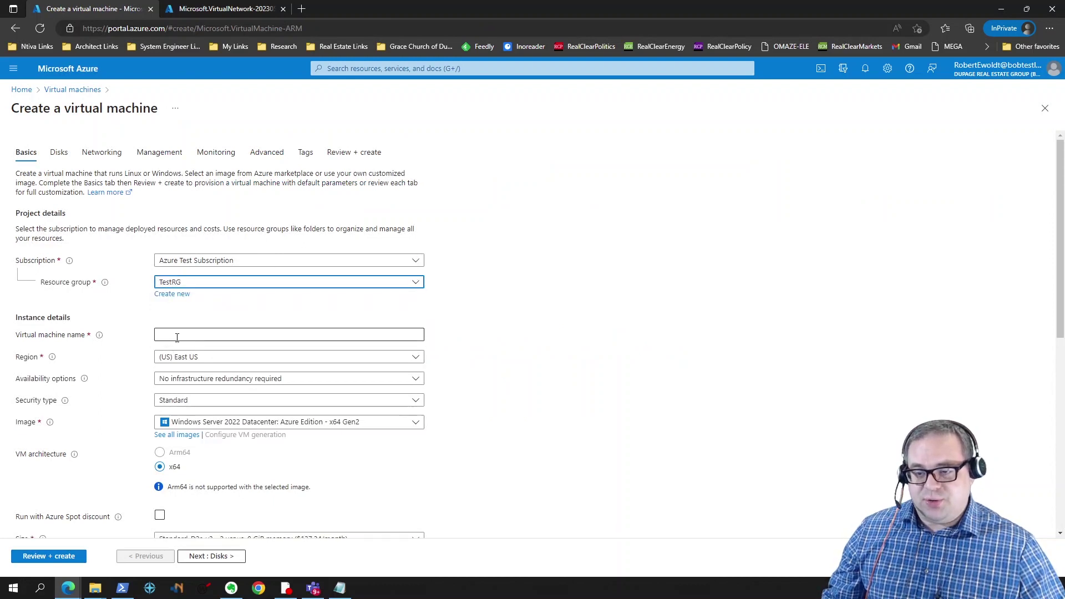
{"action": "left_click", "coordinate": [191, 333]}
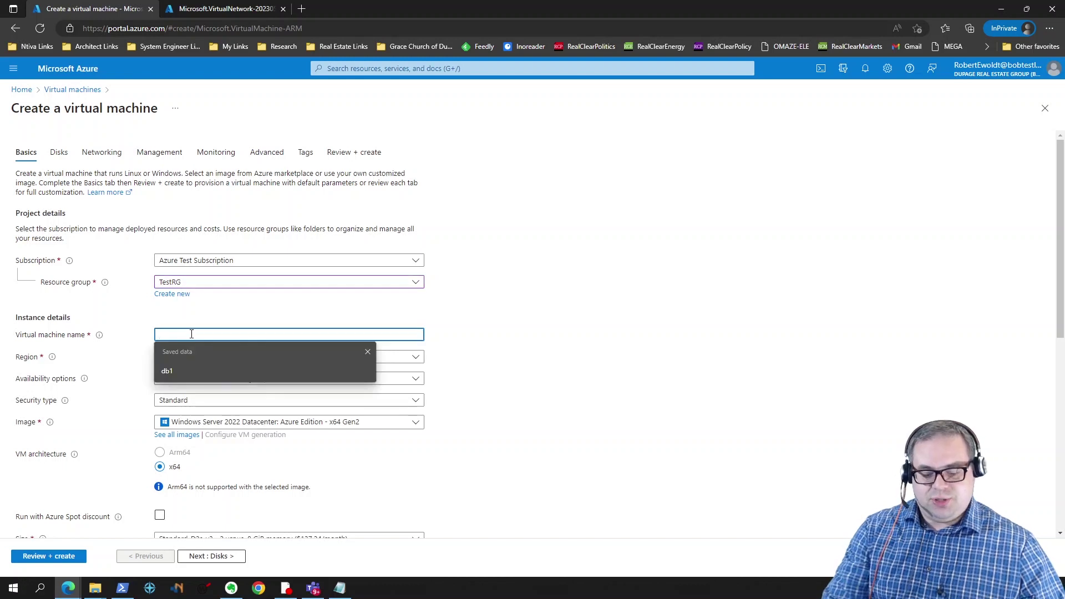
{"action": "type", "text": "VM1"}
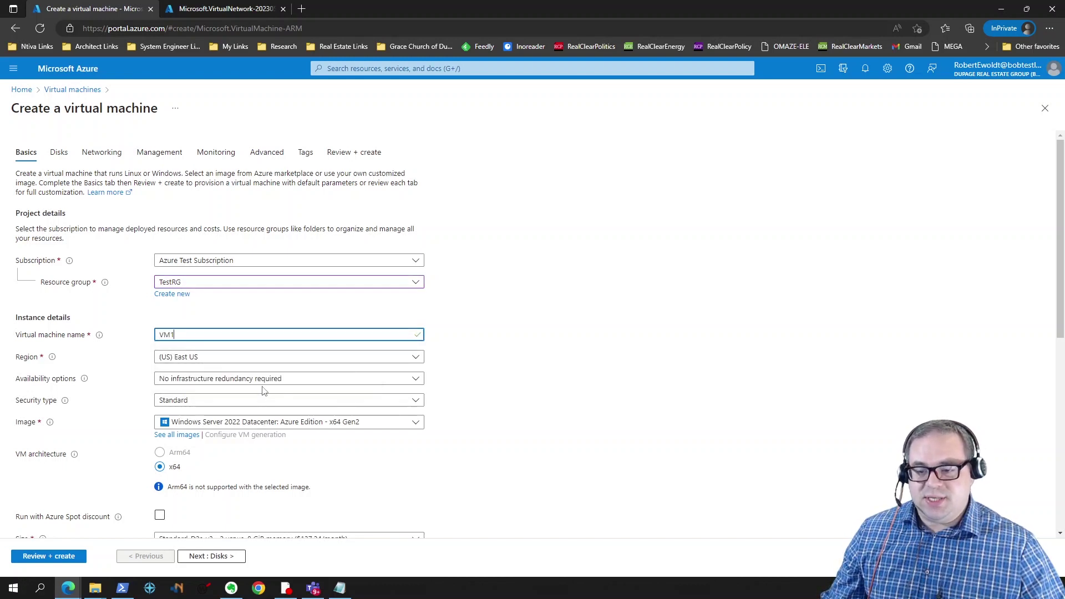
{"action": "scroll", "coordinate": [263, 390], "scroll_direction": "down", "scroll_amount": 1}
{"action": "left_click", "coordinate": [267, 368]}
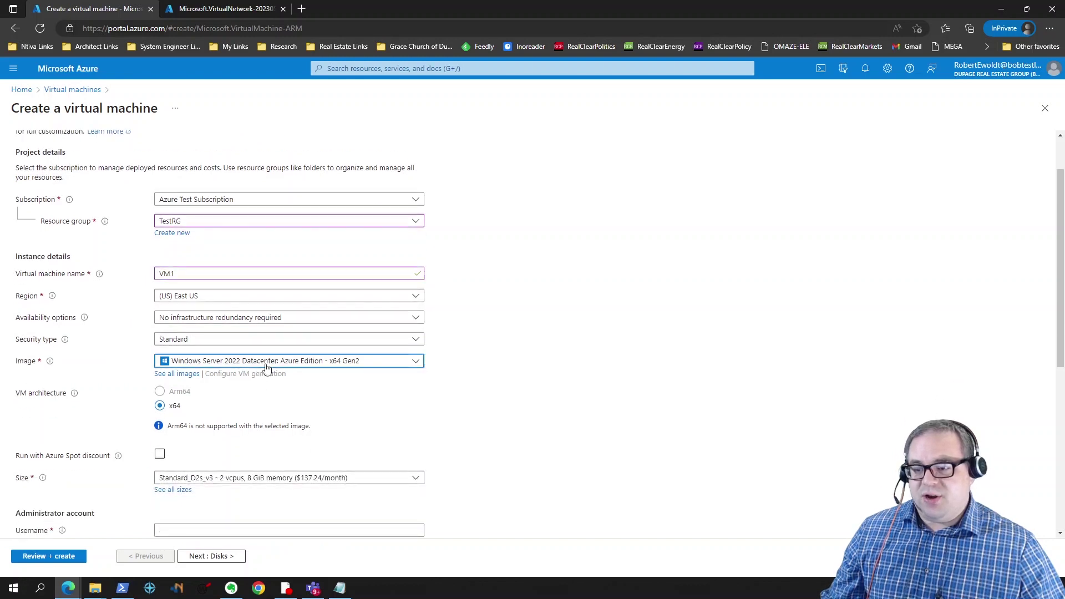
{"action": "left_click", "coordinate": [274, 145]}
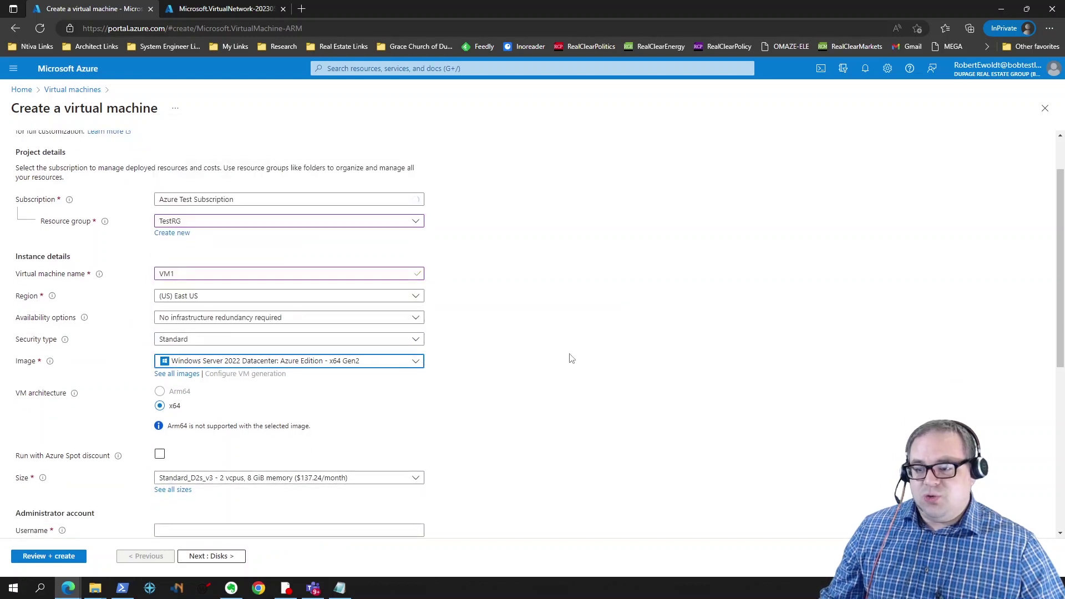
{"action": "scroll", "coordinate": [448, 340], "scroll_direction": "down", "scroll_amount": 2}
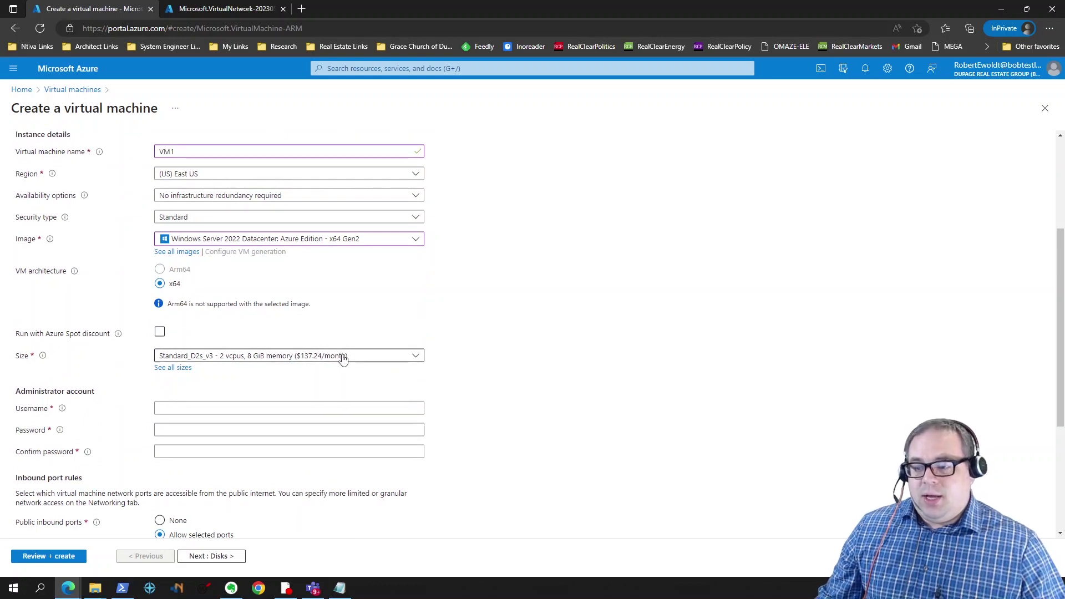
Step: Keep the Standard_D2s_v3 size and set the administrator username to TestAdmin
{"action": "left_click", "coordinate": [370, 362]}
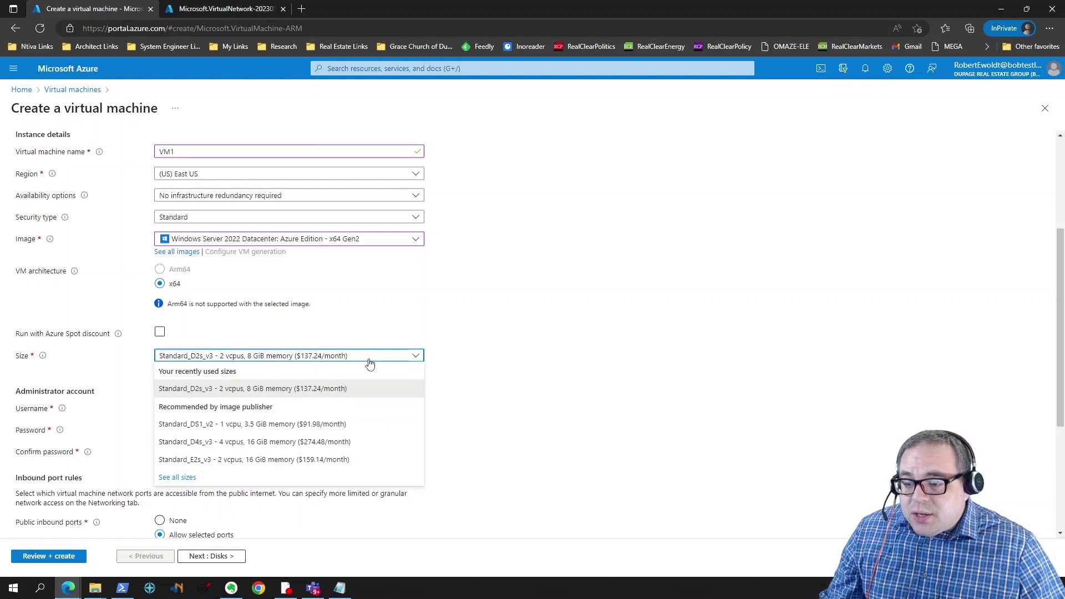
{"action": "left_click", "coordinate": [457, 387]}
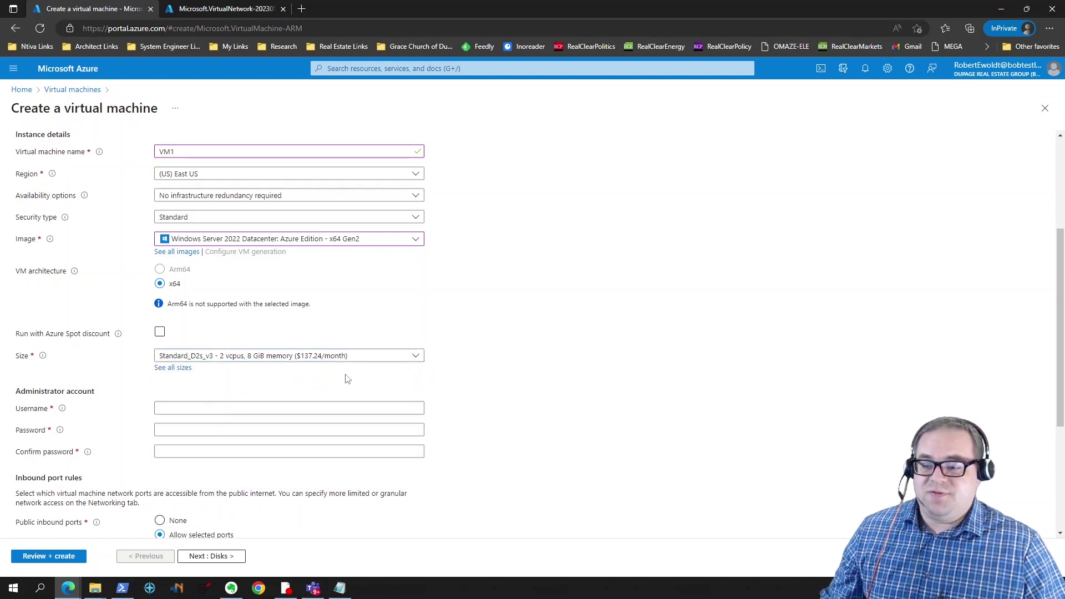
{"action": "left_click", "coordinate": [281, 408]}
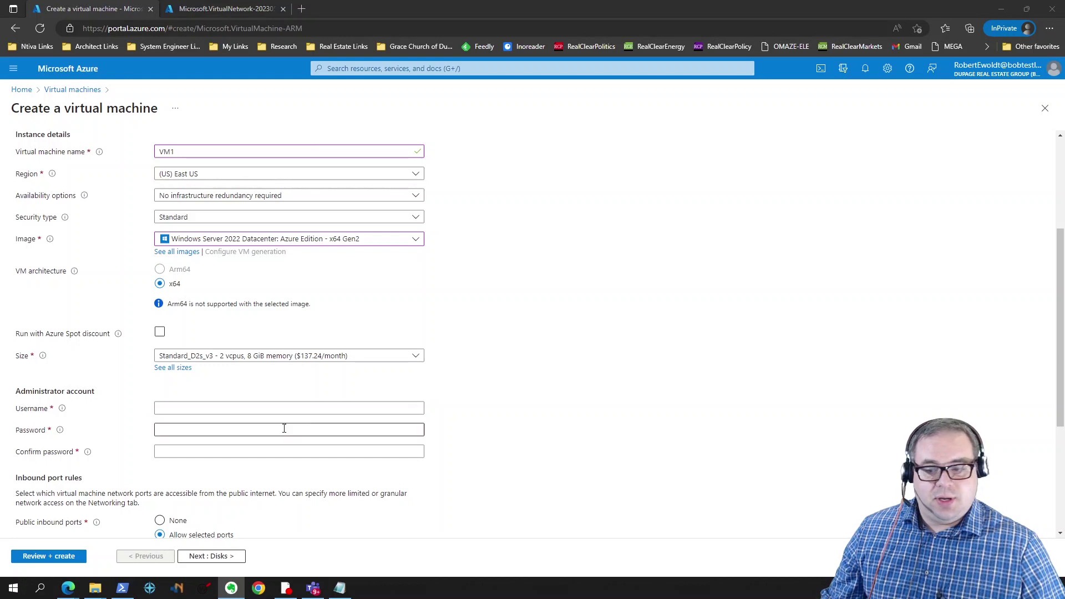
{"action": "left_click", "coordinate": [272, 408]}
{"action": "type", "text": "TestAdmin"}
{"action": "key", "text": "Tab"}
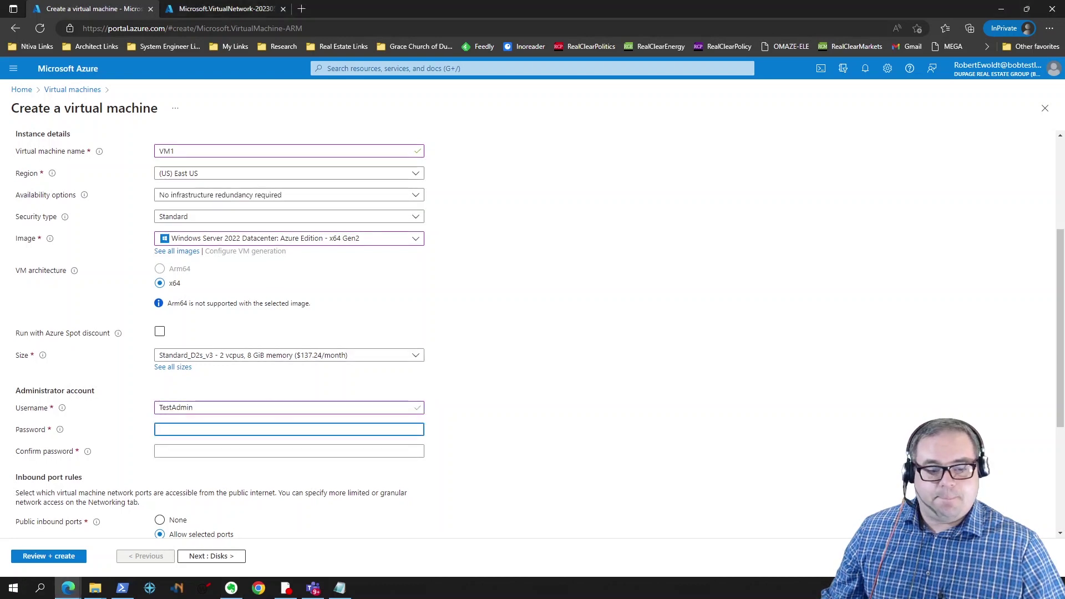
Step: Paste the administrator password into Password and Confirm password, then go to Disks
{"action": "left_click", "coordinate": [181, 430]}
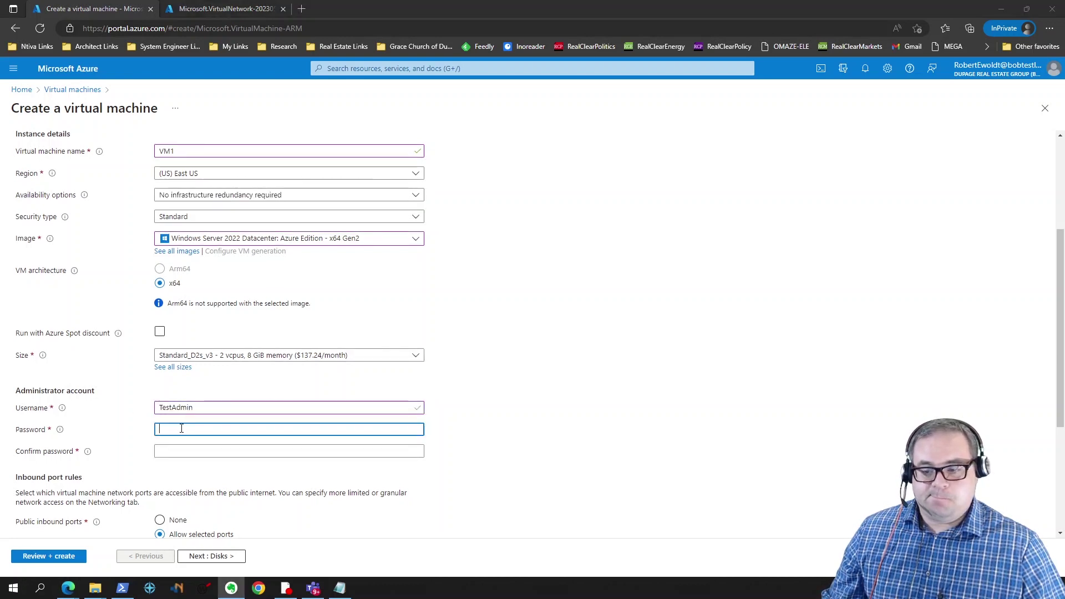
{"action": "key", "text": "ctrl+v"}
{"action": "left_click", "coordinate": [195, 451]}
{"action": "key", "text": "ctrl+v"}
{"action": "scroll", "coordinate": [214, 472], "scroll_direction": "down", "scroll_amount": 3}
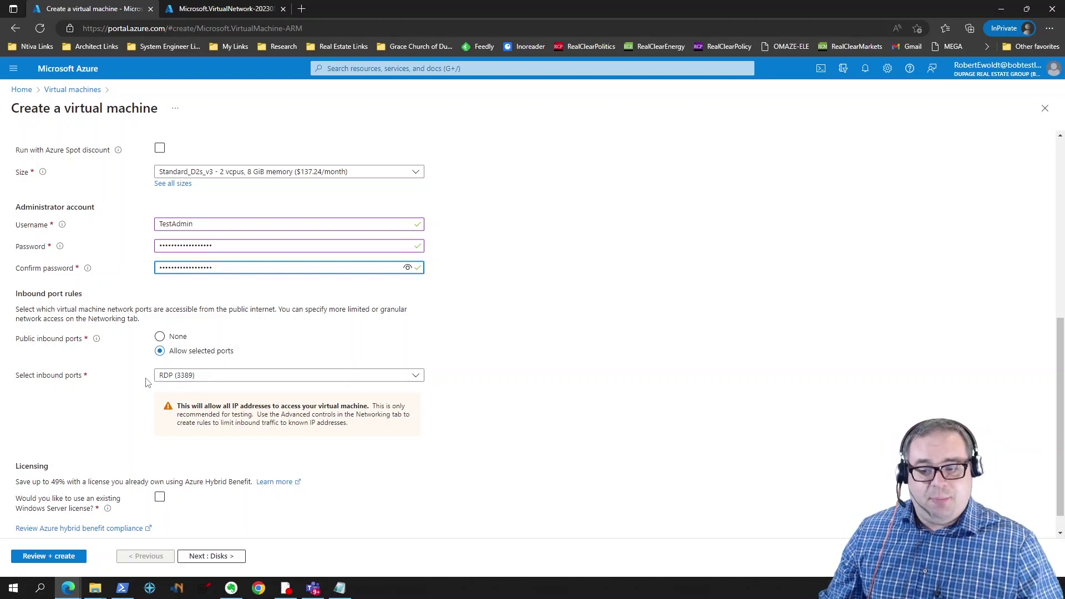
{"action": "scroll", "coordinate": [147, 383], "scroll_direction": "down", "scroll_amount": 1}
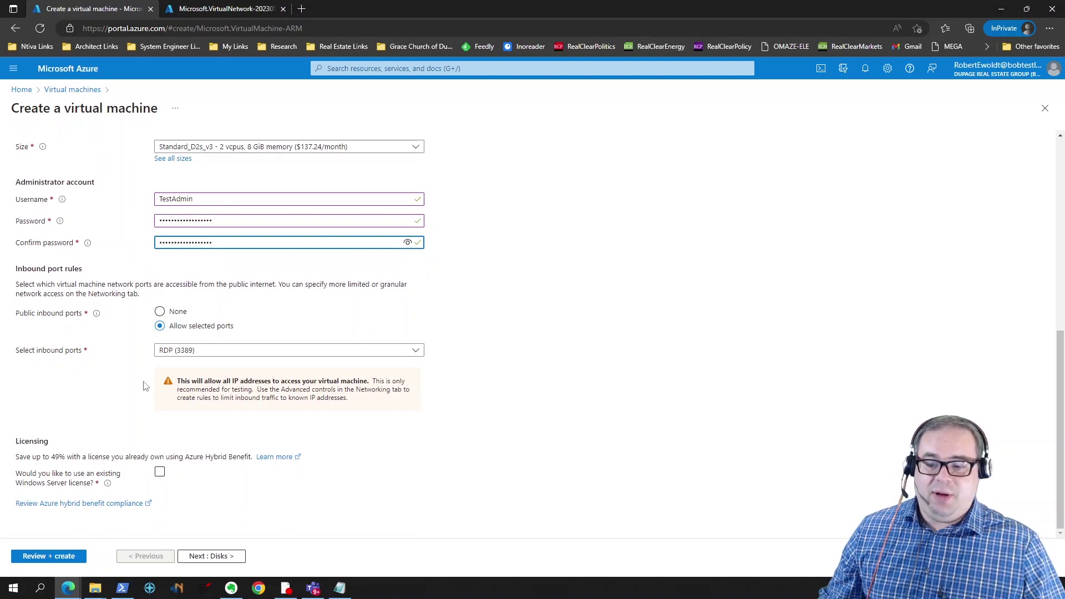
{"action": "left_click", "coordinate": [197, 554]}
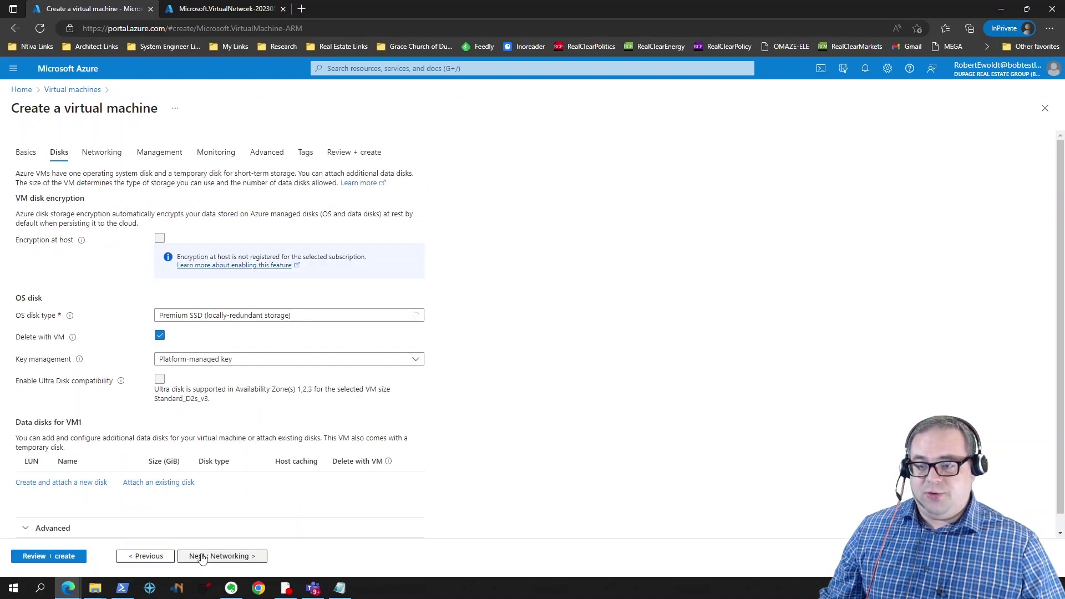
Step: Switch the OS disk type from Premium SSD to Standard HDD (locally-redundant storage)
{"action": "left_click", "coordinate": [313, 318]}
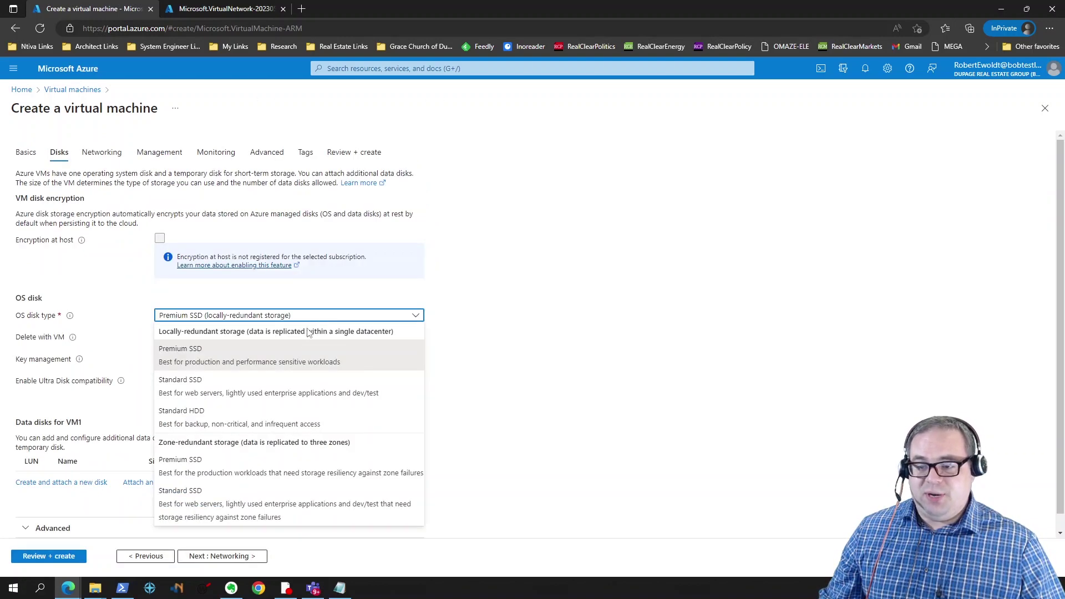
{"action": "left_click", "coordinate": [246, 421]}
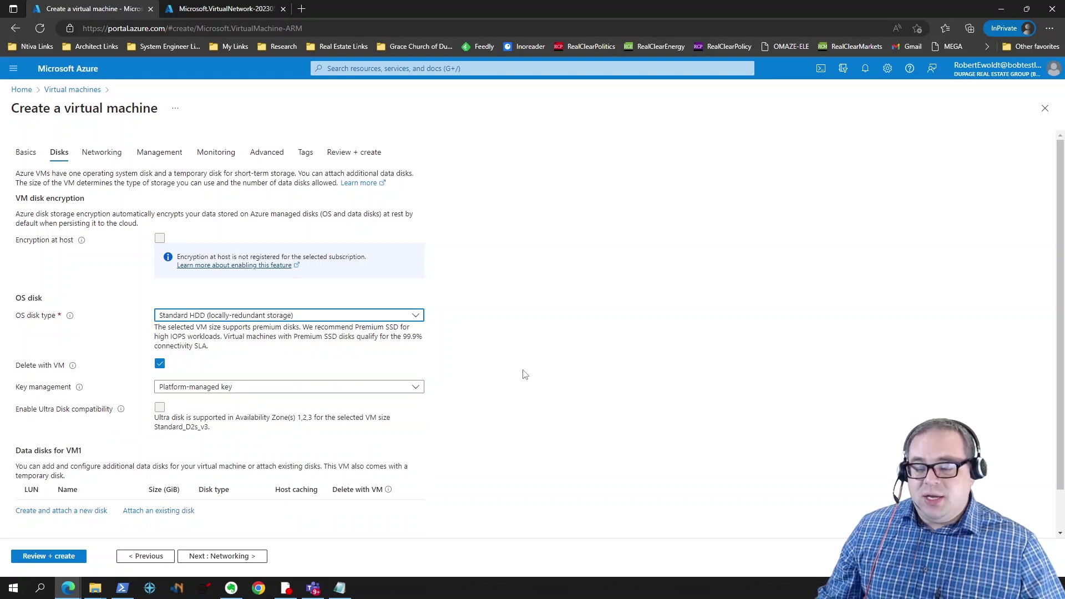
{"action": "scroll", "coordinate": [525, 375], "scroll_direction": "down", "scroll_amount": 1}
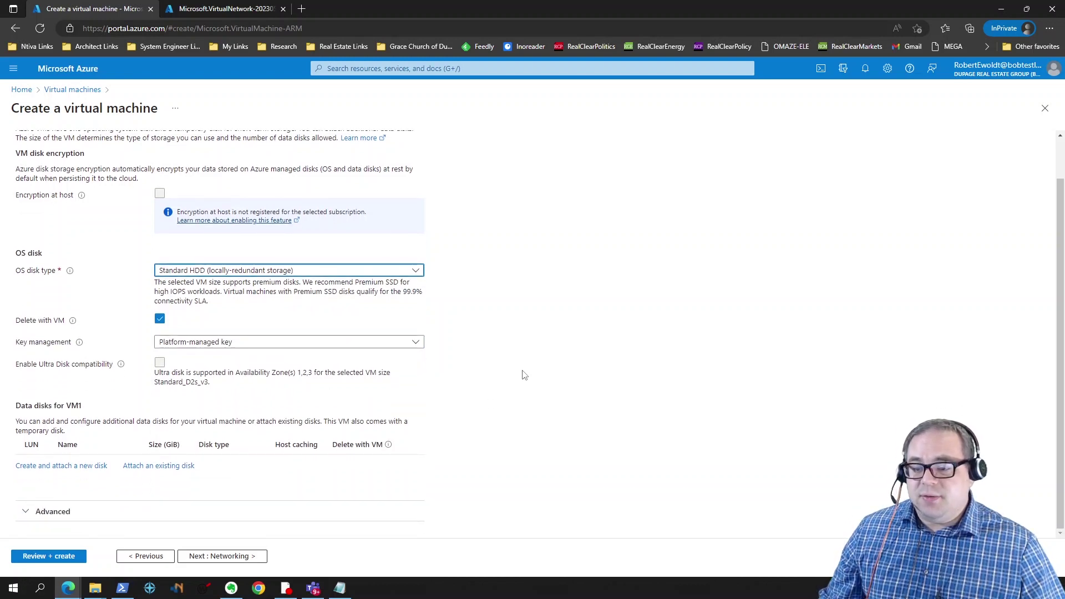
Step: Put VM1 on vNet1's Prod_Subnet with new VM1-ip, deleting public IP and NIC with the VM
{"action": "left_click", "coordinate": [244, 556]}
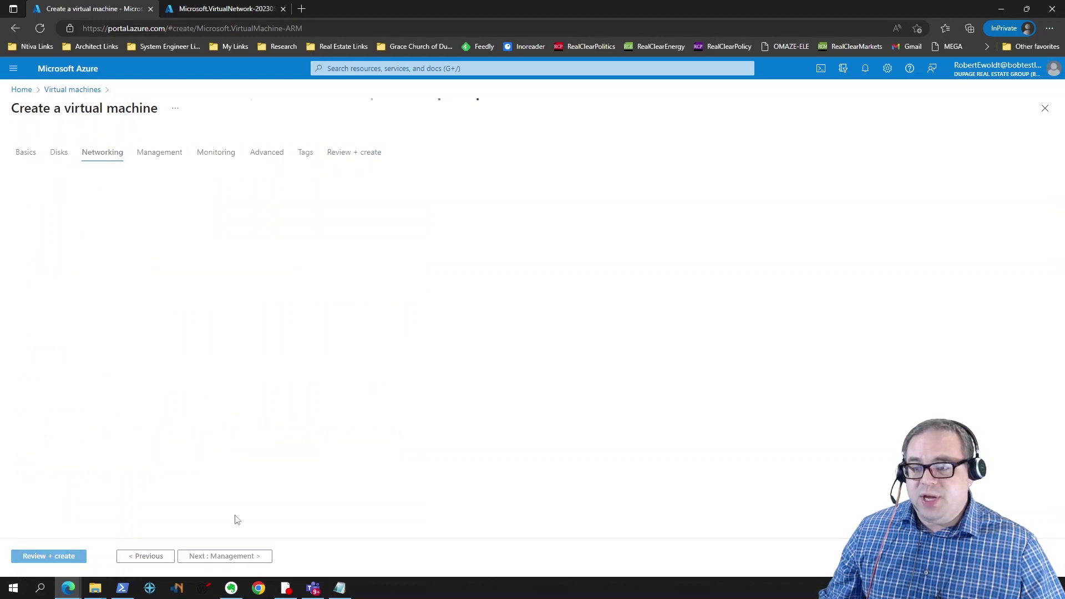
{"action": "left_click", "coordinate": [213, 254]}
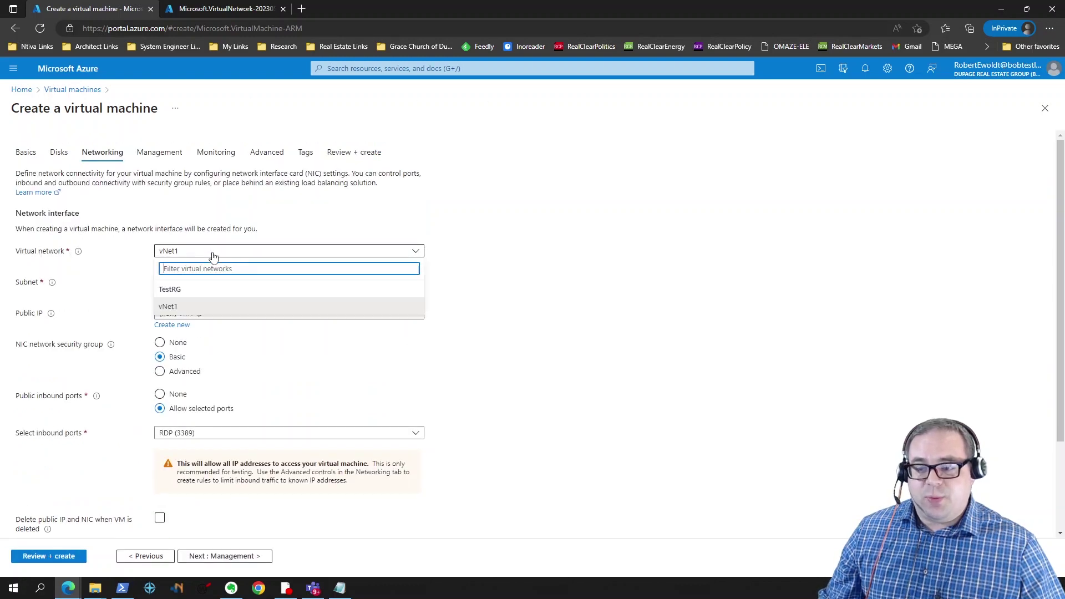
{"action": "left_click", "coordinate": [177, 307]}
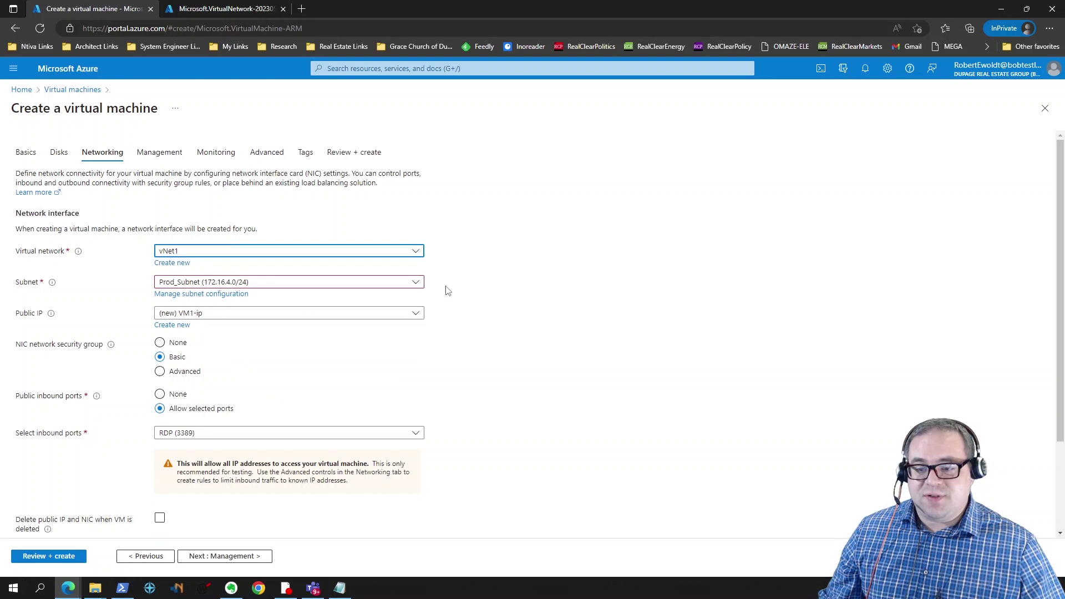
{"action": "left_click", "coordinate": [321, 290]}
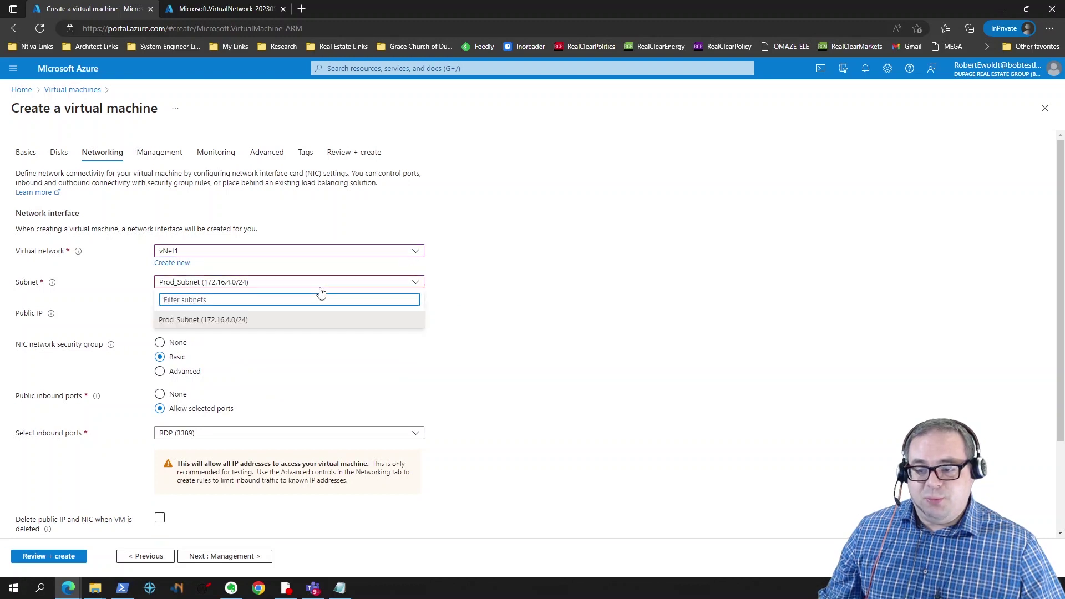
{"action": "left_click", "coordinate": [258, 322]}
{"action": "left_click", "coordinate": [344, 315]}
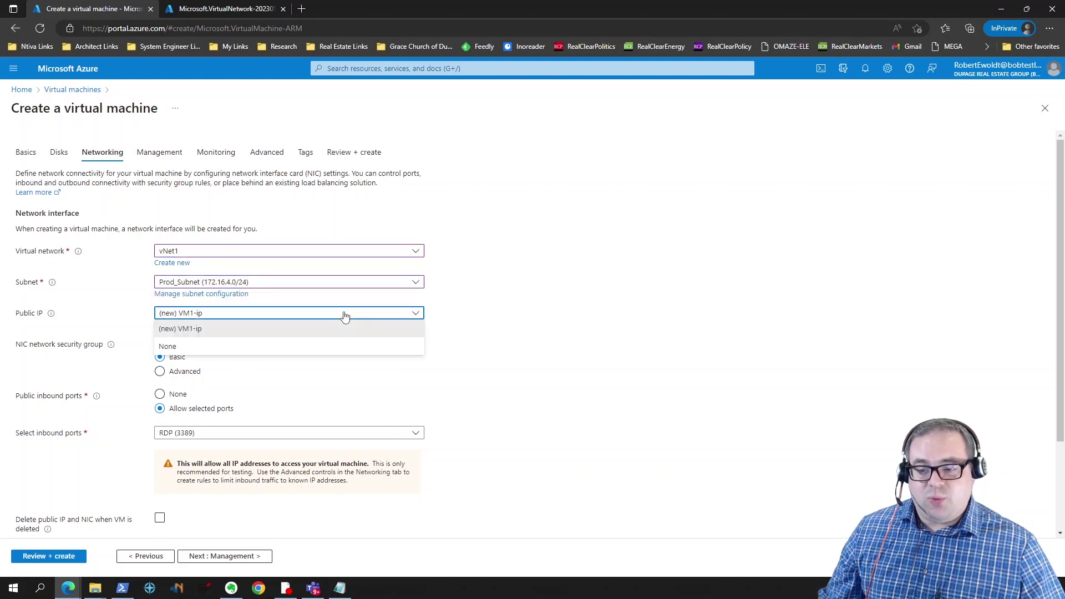
{"action": "left_click", "coordinate": [473, 315]}
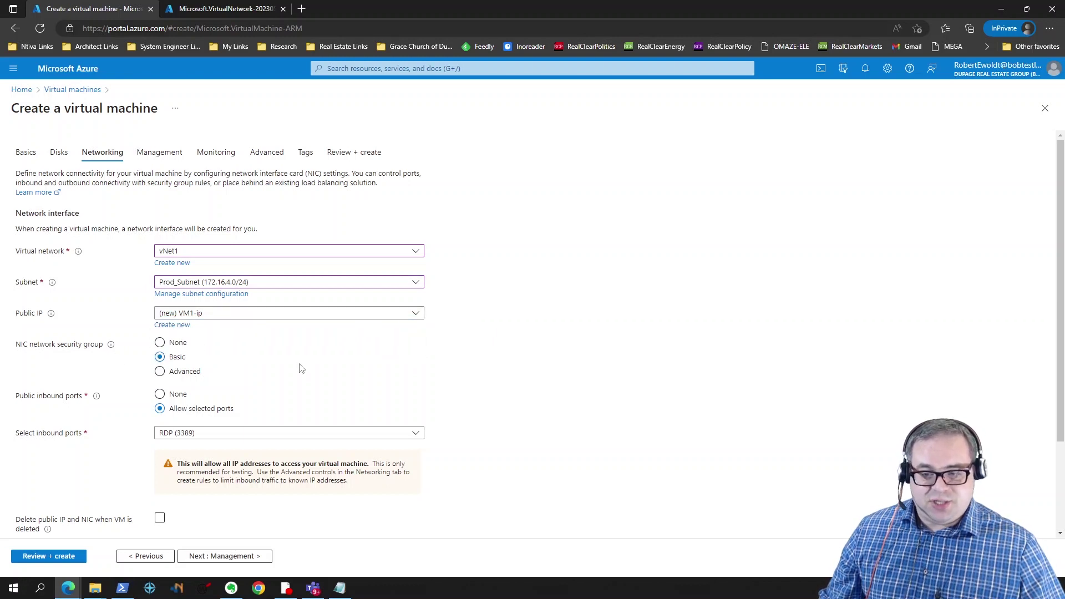
{"action": "scroll", "coordinate": [301, 369], "scroll_direction": "down", "scroll_amount": 2}
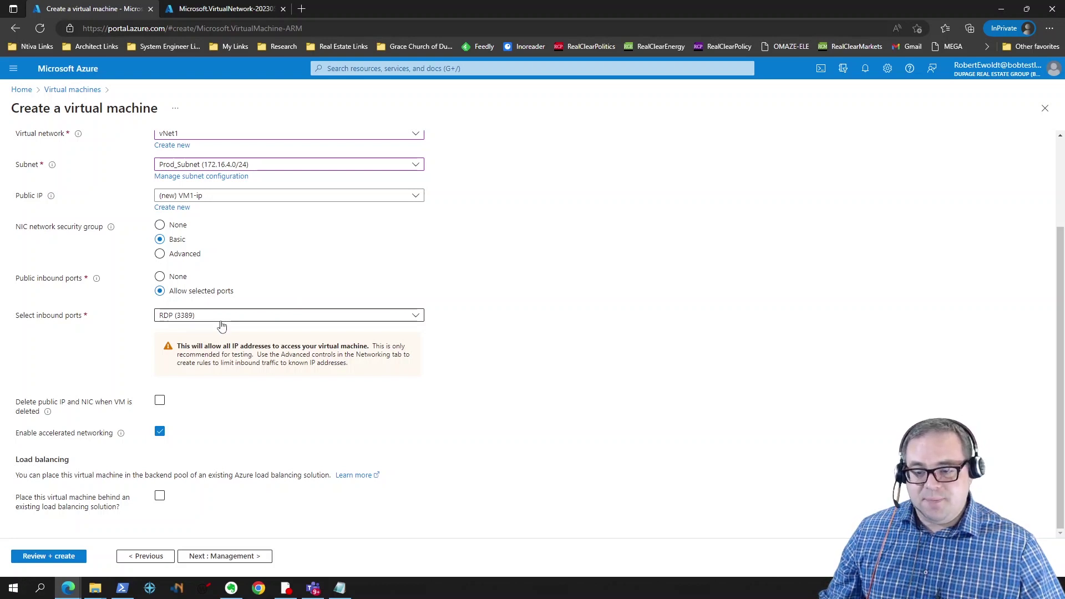
{"action": "left_click", "coordinate": [159, 401]}
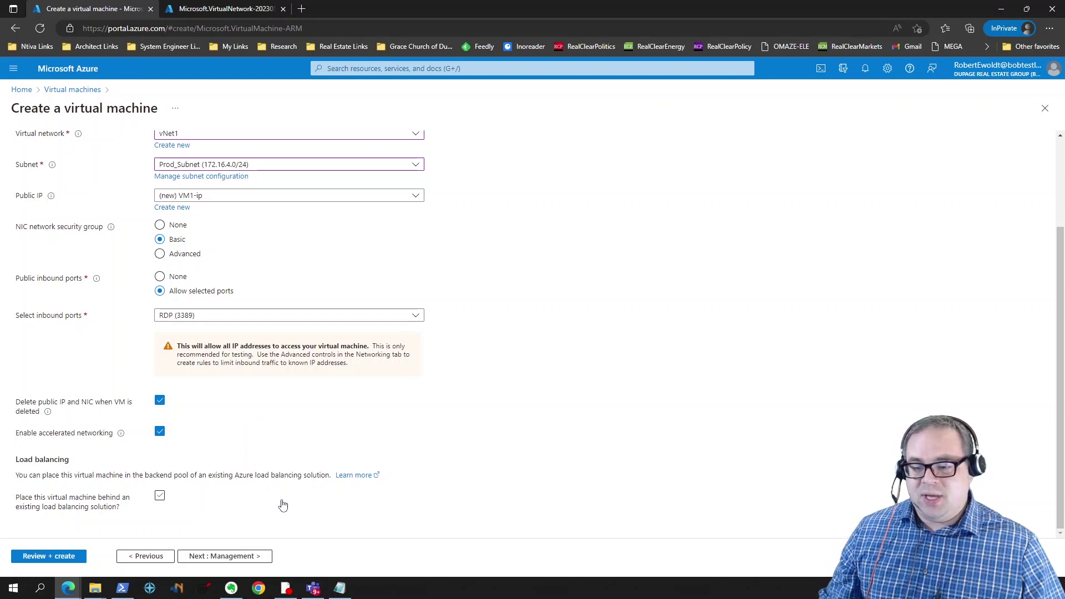
{"action": "left_click", "coordinate": [247, 557]}
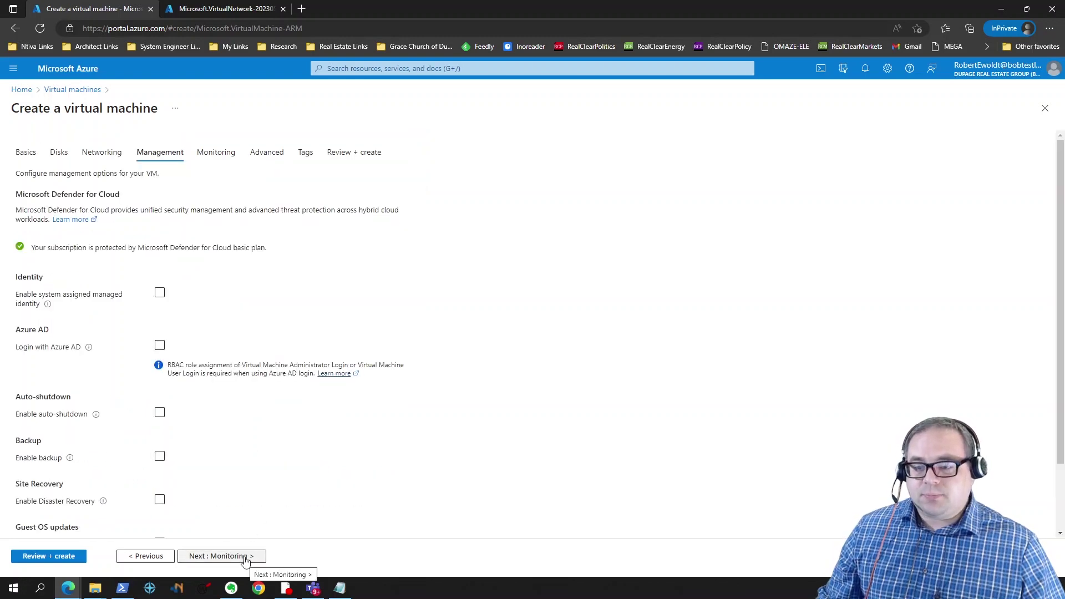
Step: Leave Management, Monitoring and Advanced at defaults and advance to the VM's Tags tab
{"action": "scroll", "coordinate": [438, 329], "scroll_direction": "down", "scroll_amount": 2}
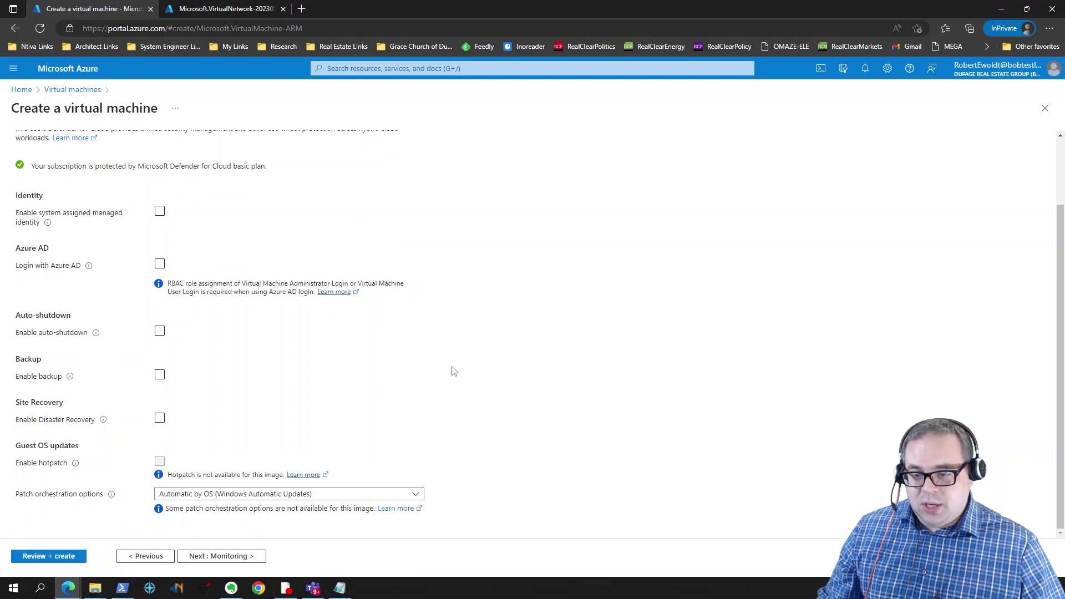
{"action": "left_click", "coordinate": [219, 557]}
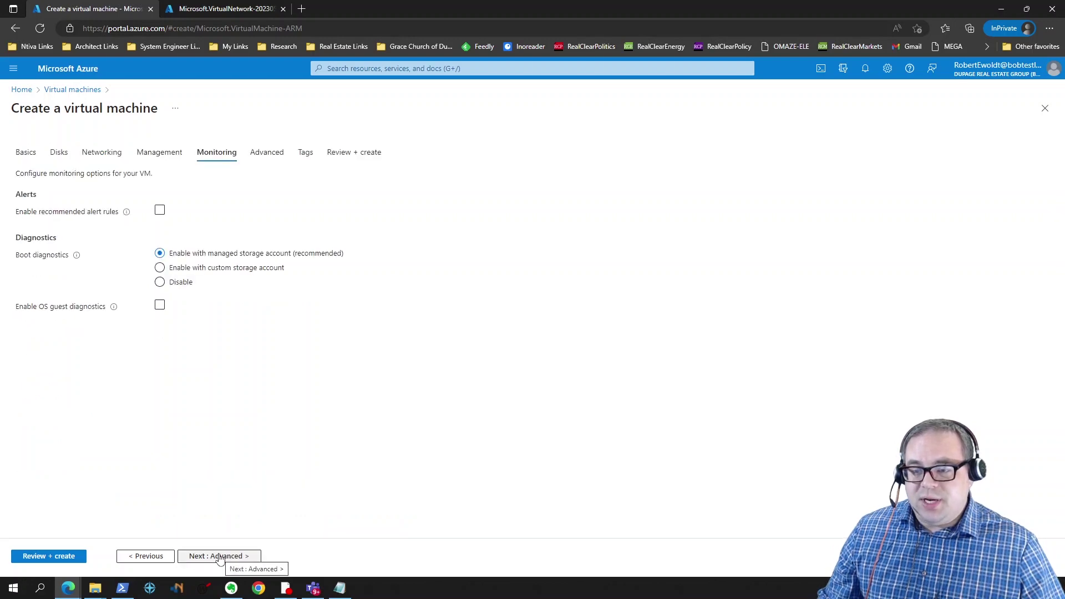
{"action": "left_click", "coordinate": [210, 558]}
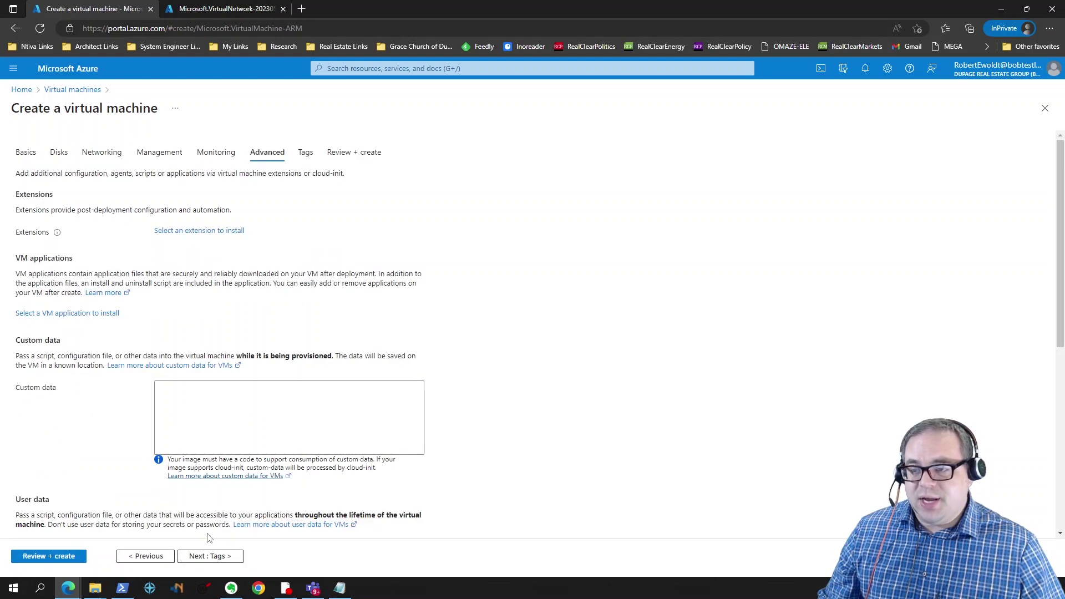
{"action": "scroll", "coordinate": [114, 461], "scroll_direction": "down", "scroll_amount": 2}
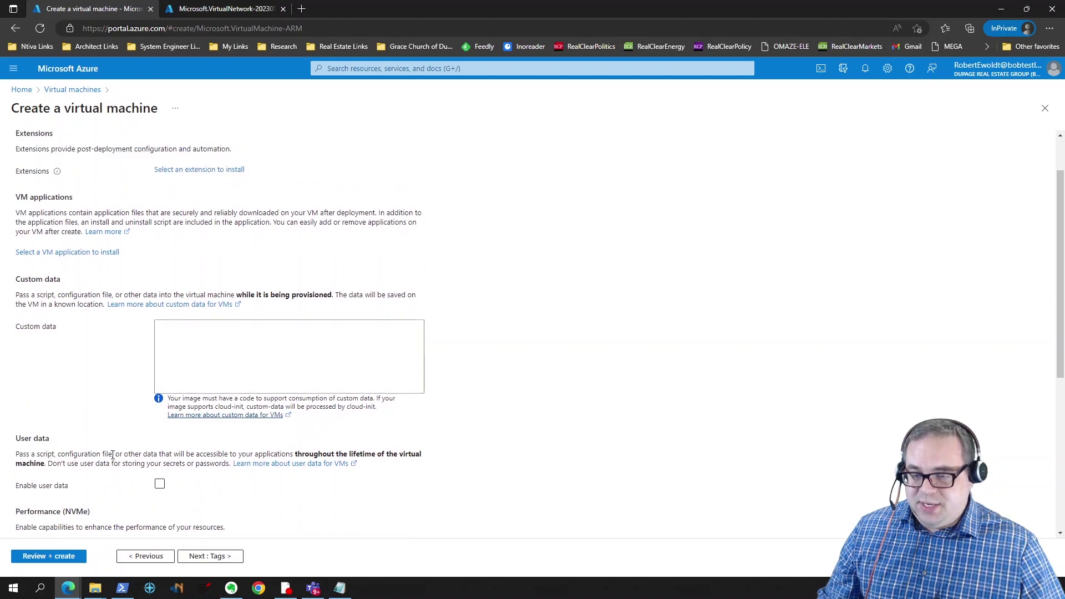
{"action": "scroll", "coordinate": [269, 467], "scroll_direction": "down", "scroll_amount": 5}
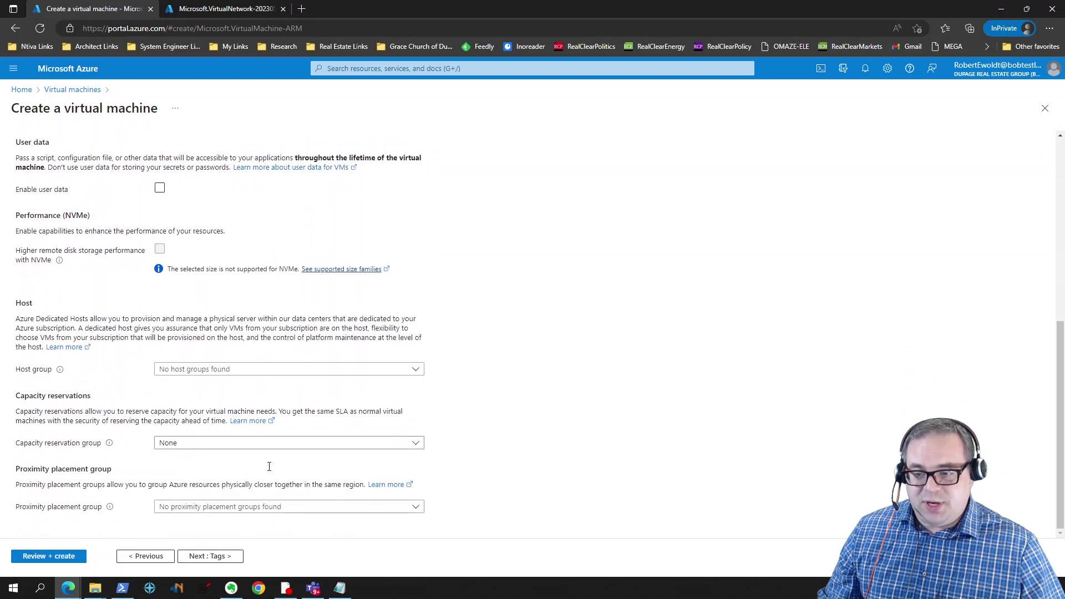
{"action": "left_click", "coordinate": [222, 557]}
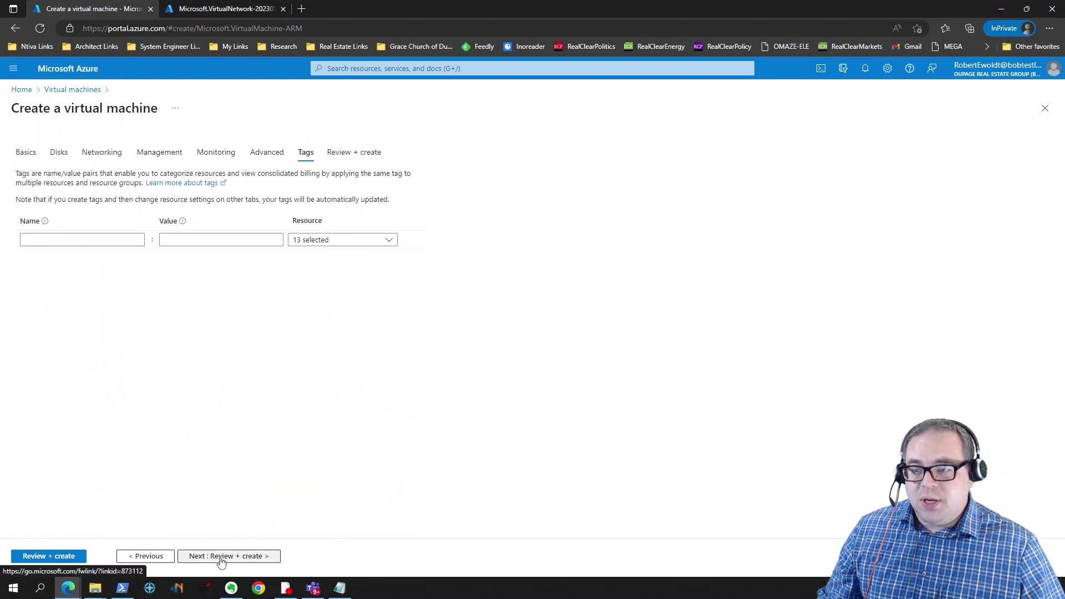
Step: Review VM1's validated summary and submit the virtual machine for creation
{"action": "left_click", "coordinate": [221, 557]}
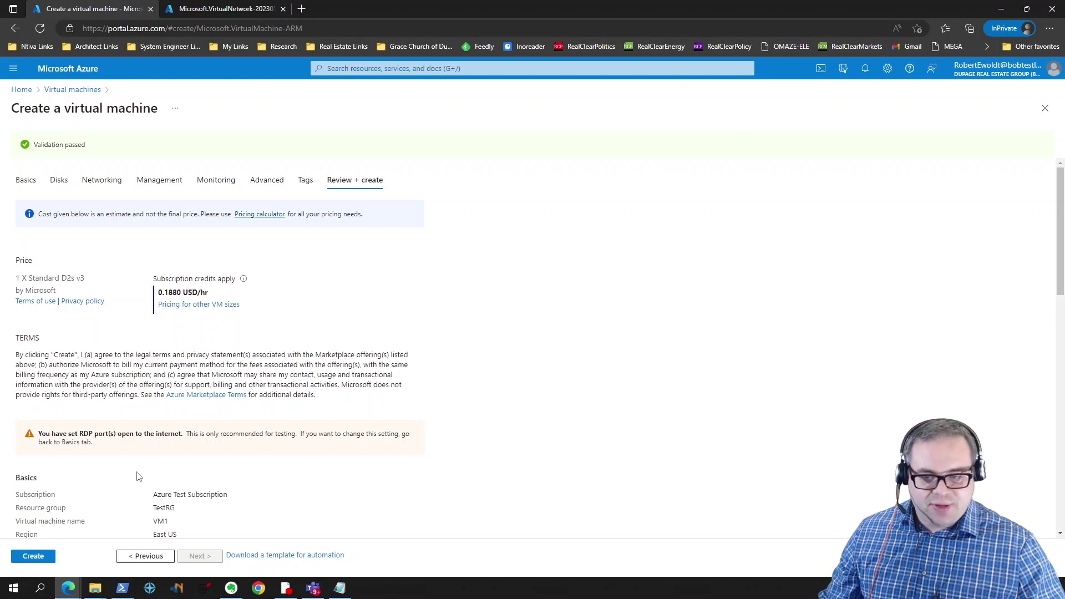
{"action": "scroll", "coordinate": [139, 477], "scroll_direction": "down", "scroll_amount": 4}
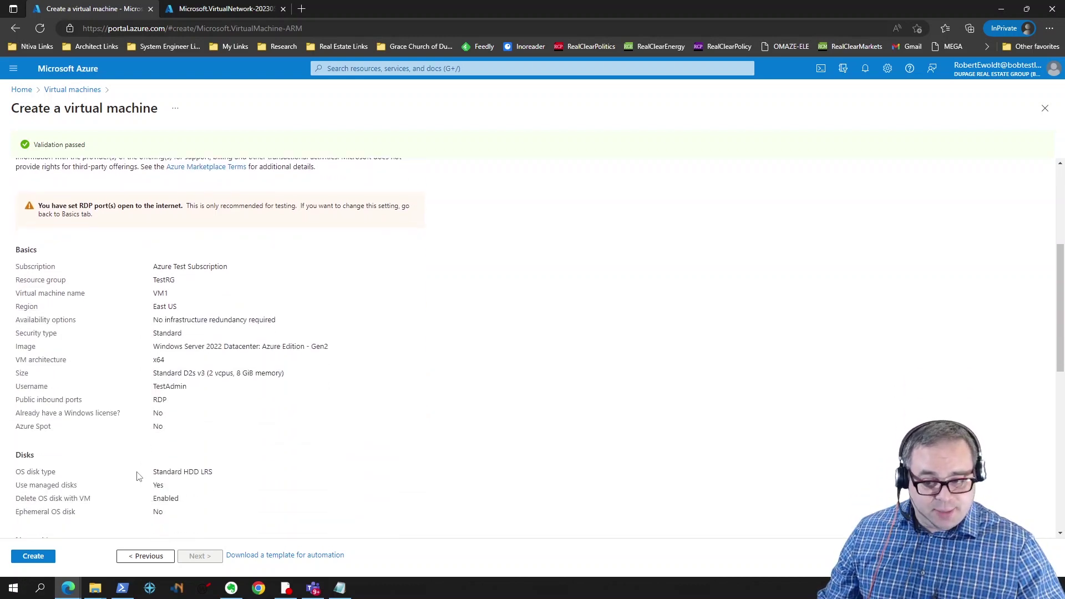
{"action": "scroll", "coordinate": [138, 477], "scroll_direction": "down", "scroll_amount": 8}
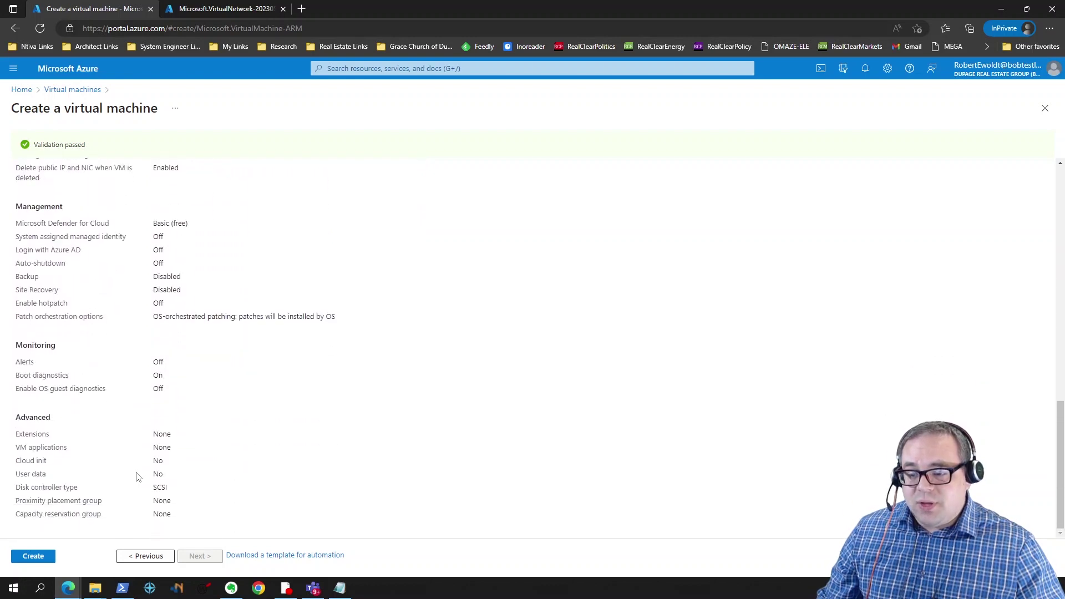
{"action": "left_click", "coordinate": [42, 557]}
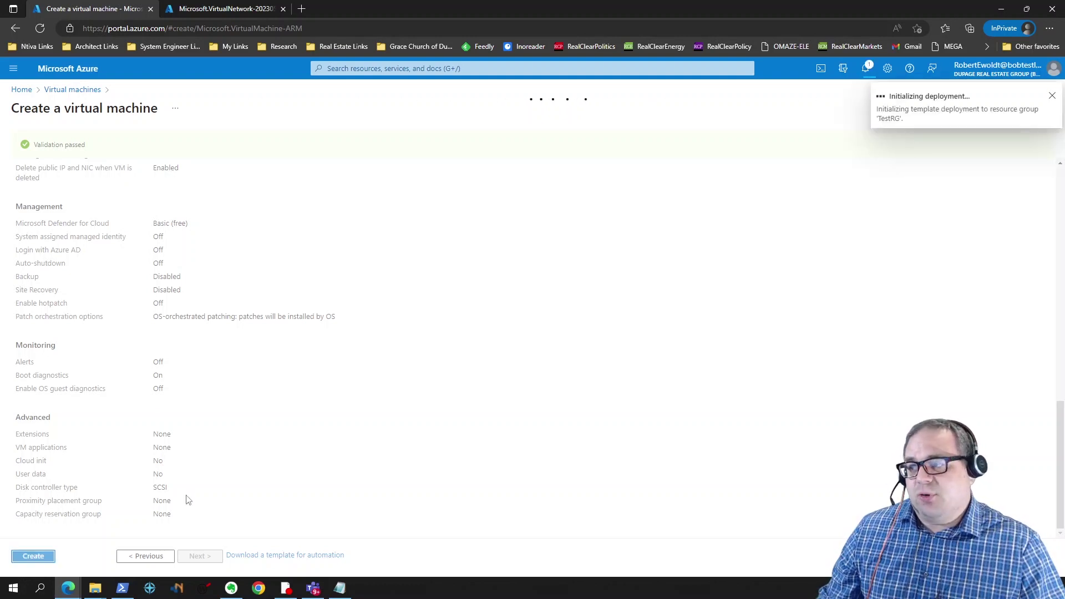
Step: Switch to the completed vNet1 deployment tab and go back to the portal Home page
{"action": "mouse_move", "coordinate": [233, 590]}
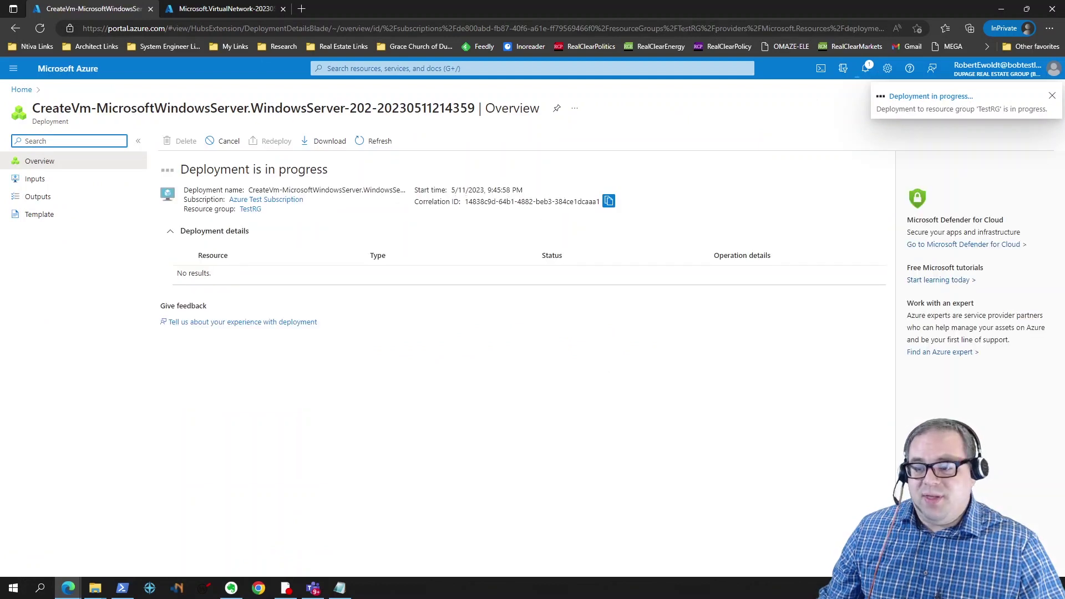
{"action": "left_click", "coordinate": [225, 8]}
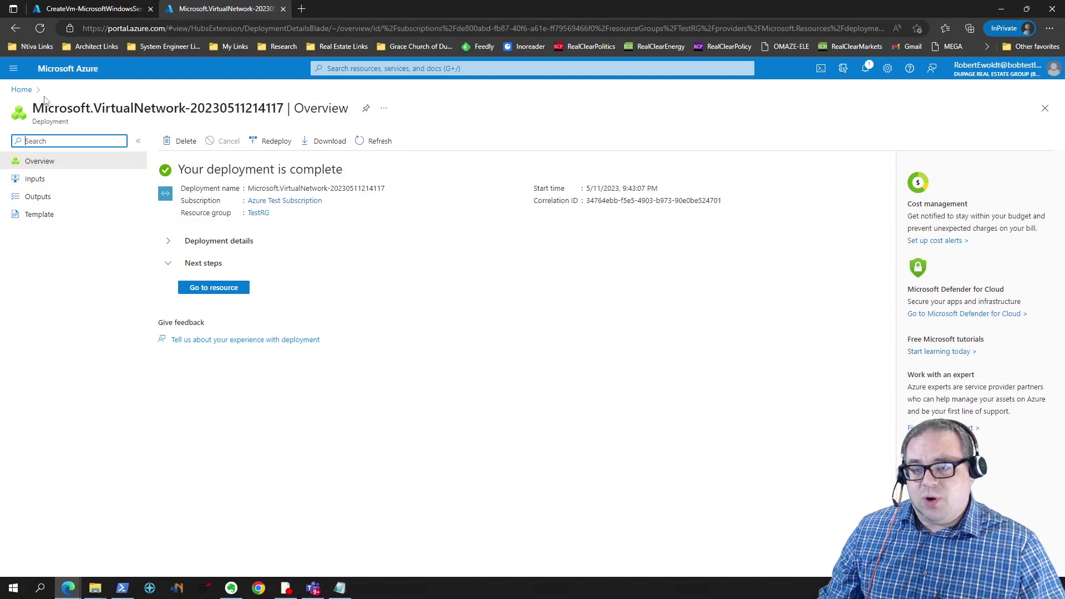
{"action": "left_click", "coordinate": [21, 90]}
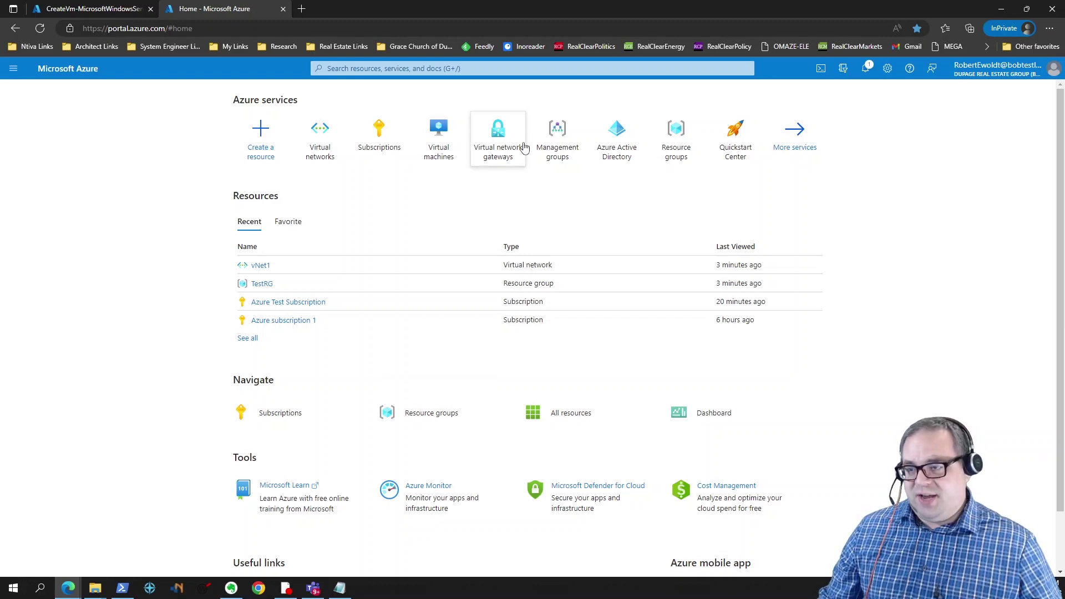
Step: Search the portal for 'virtual' and open the Virtual network gateways service
{"action": "left_click", "coordinate": [503, 135]}
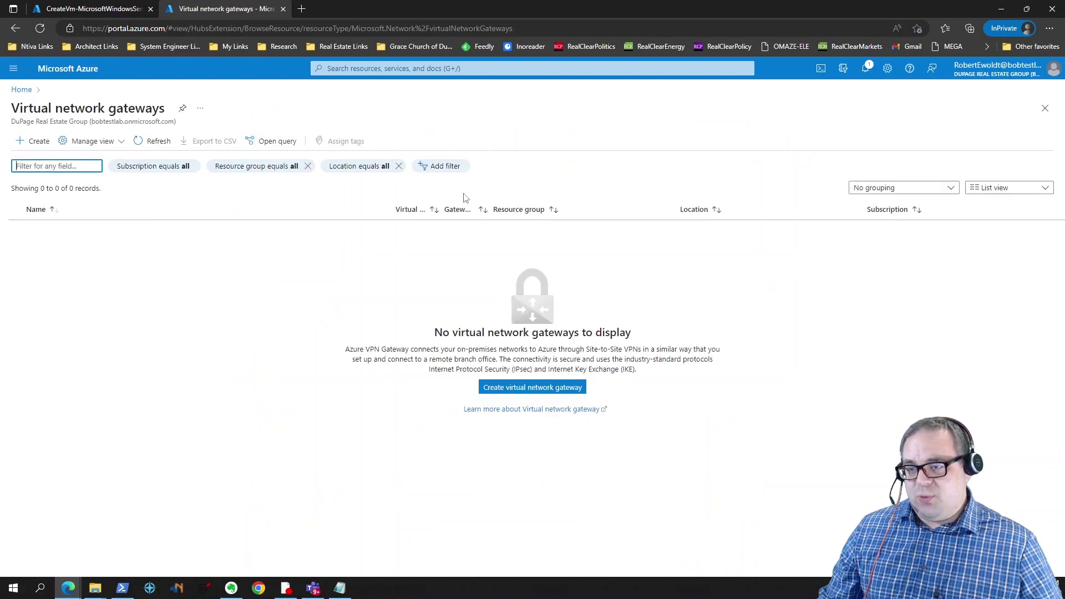
{"action": "left_click", "coordinate": [350, 68]}
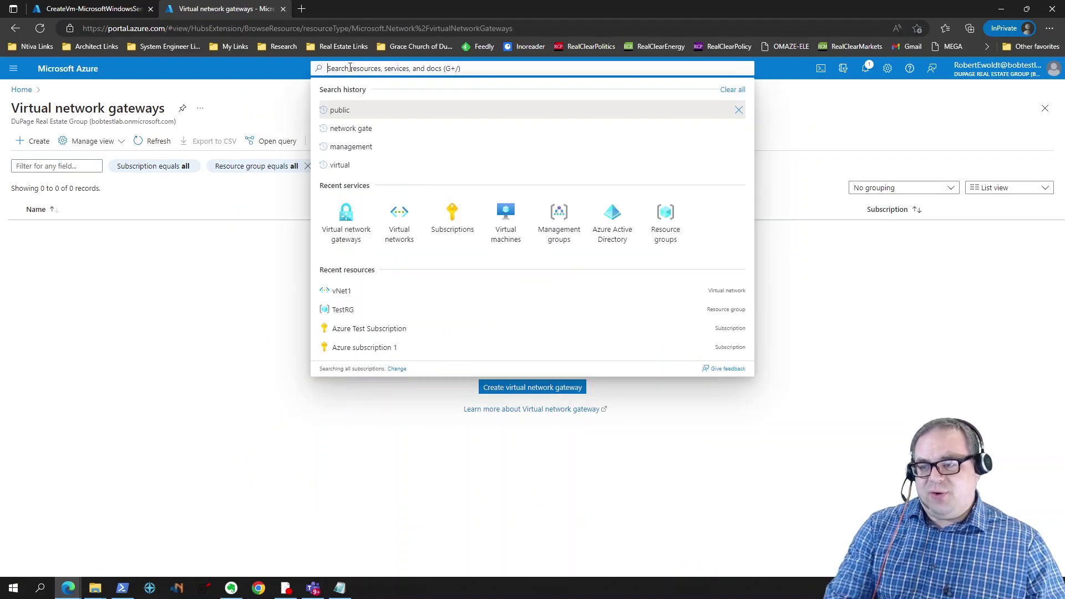
{"action": "type", "text": "virtual"}
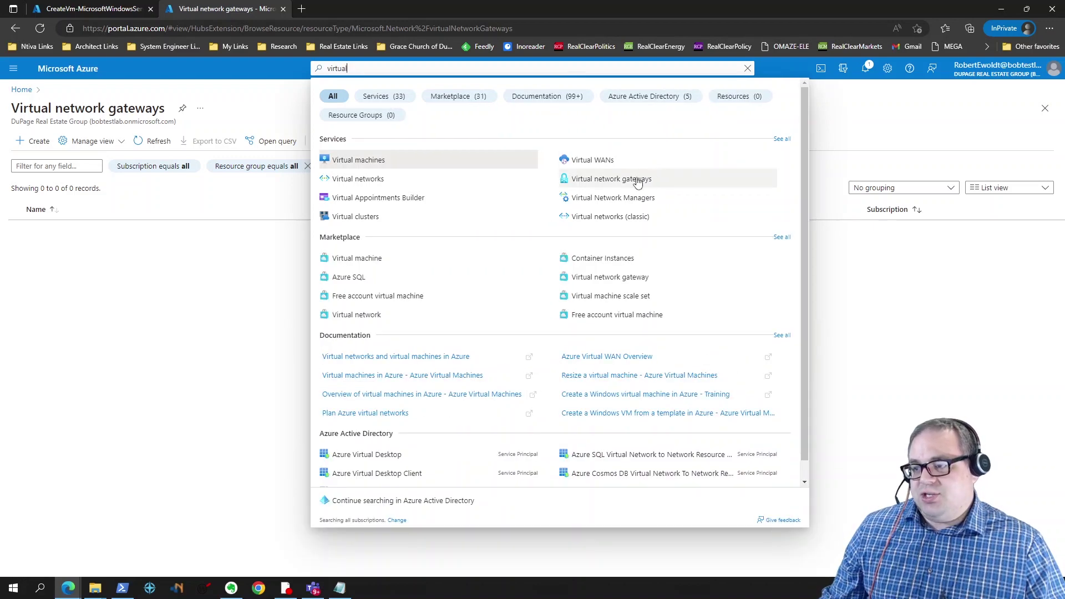
{"action": "left_click", "coordinate": [635, 178]}
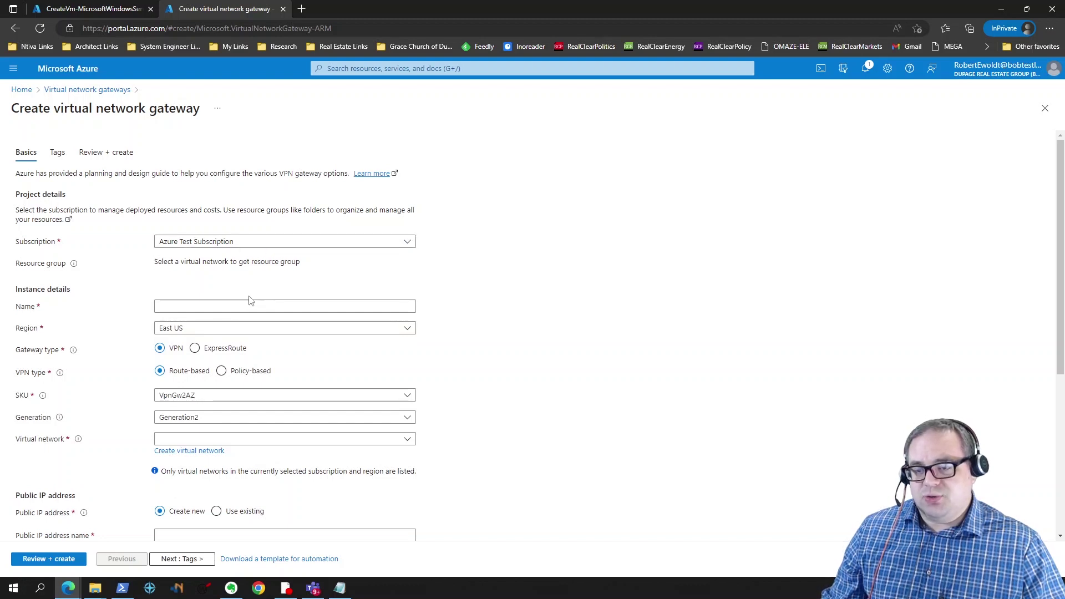
Step: Name the gateway VNet1_Gateway and try the Basic SKU
{"action": "left_click", "coordinate": [191, 309]}
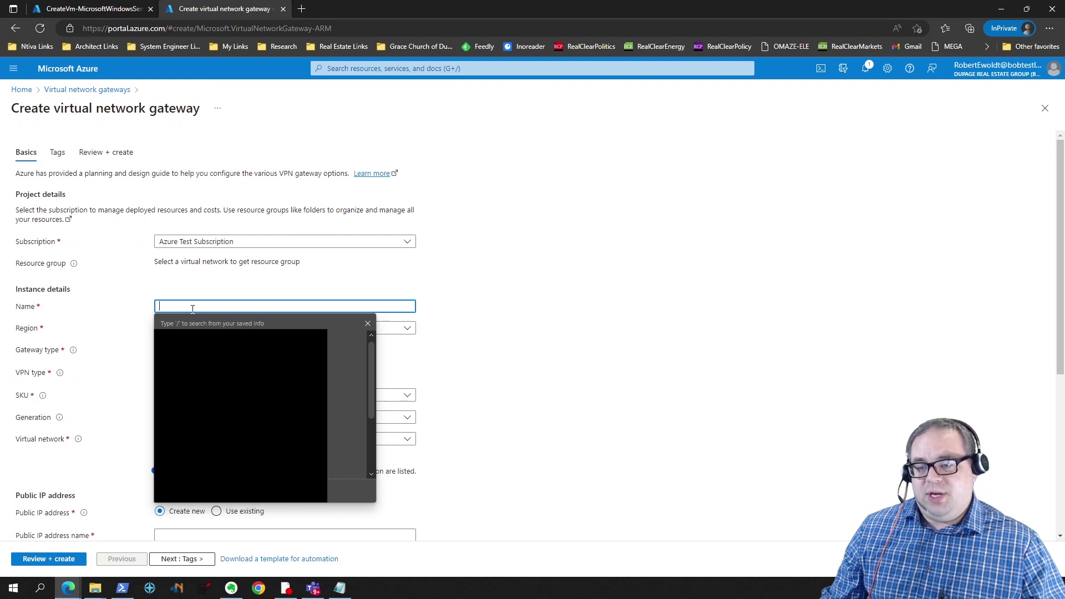
{"action": "left_click", "coordinate": [238, 305]}
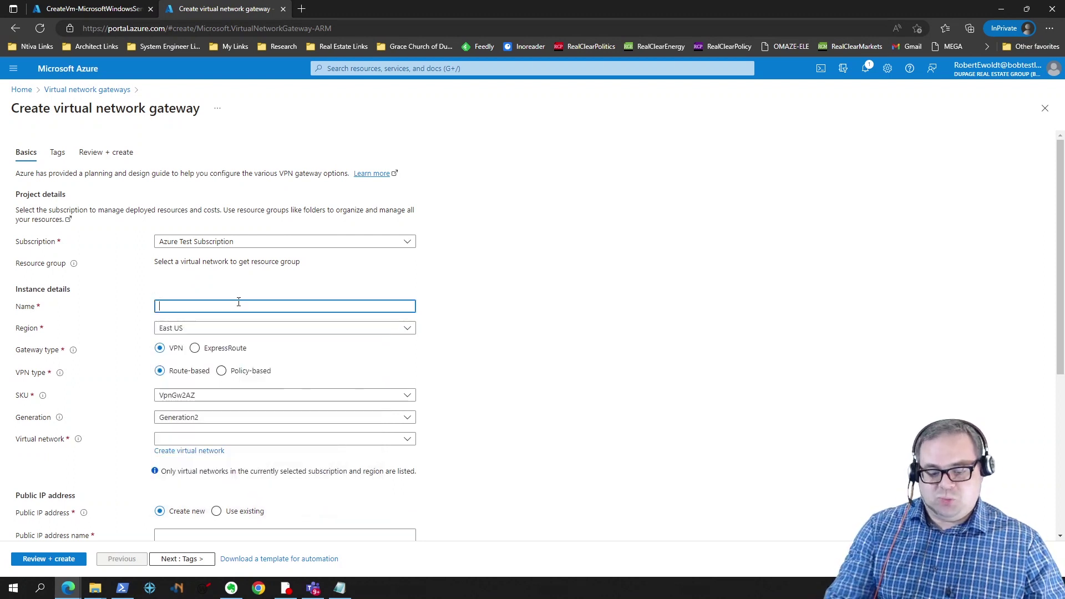
{"action": "type", "text": "VN"}
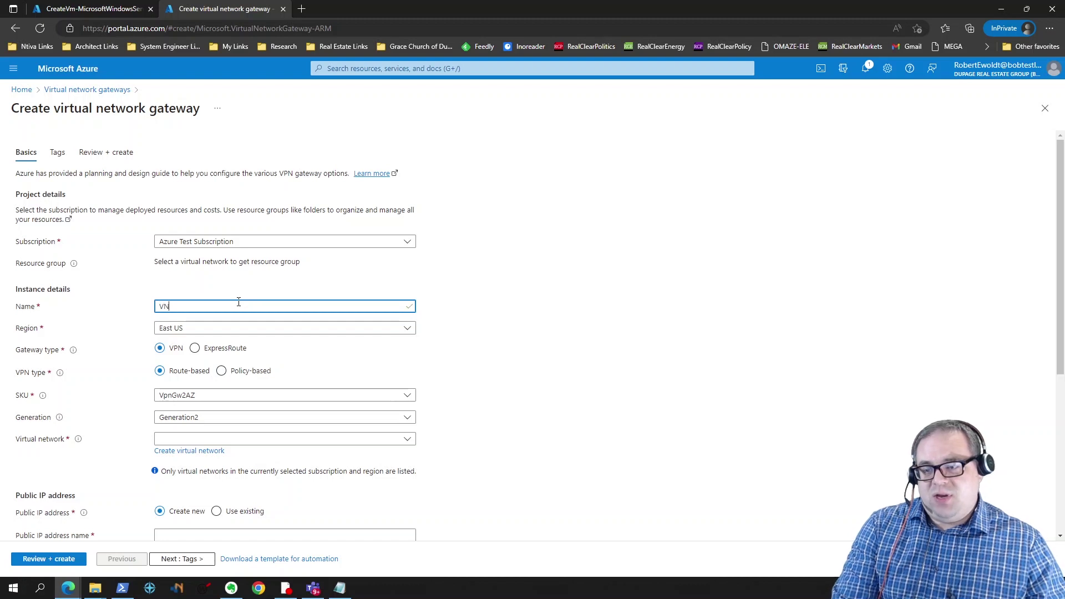
{"action": "type", "text": "et1_Gateway"}
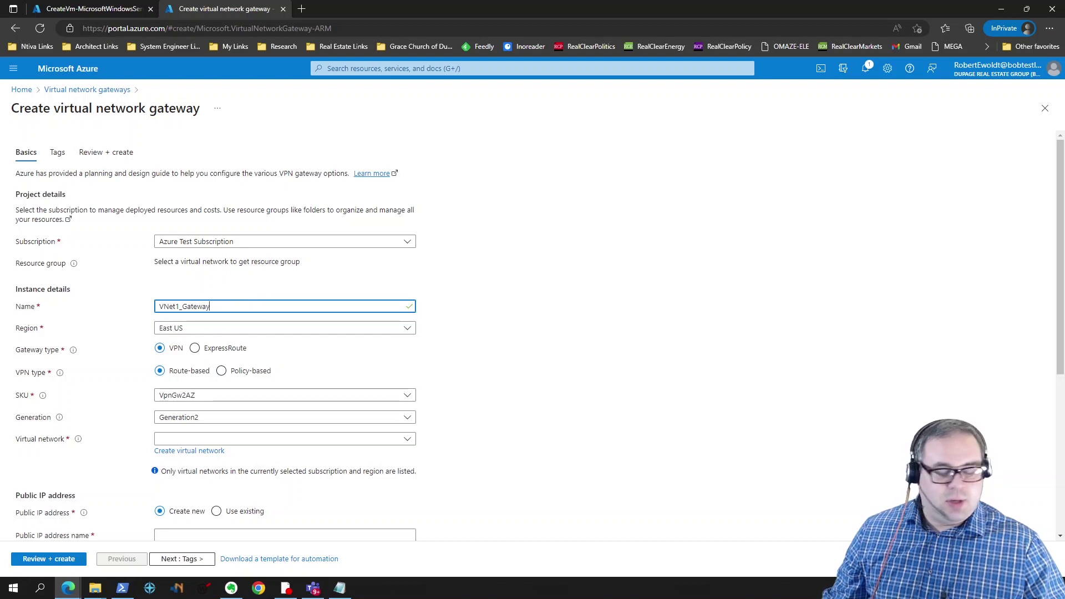
{"action": "left_click", "coordinate": [185, 397]}
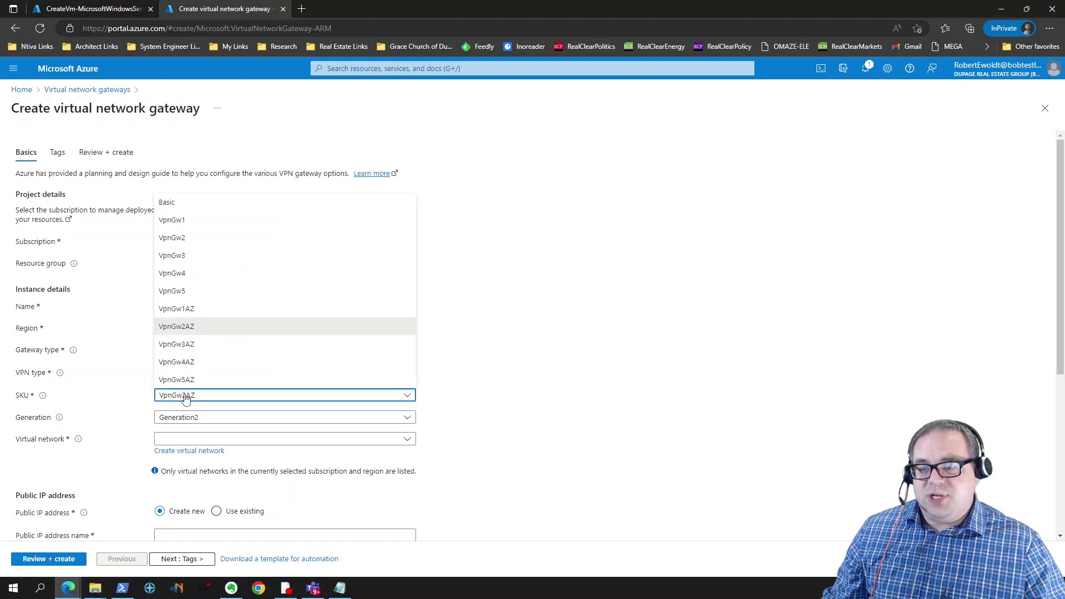
{"action": "left_click", "coordinate": [185, 211]}
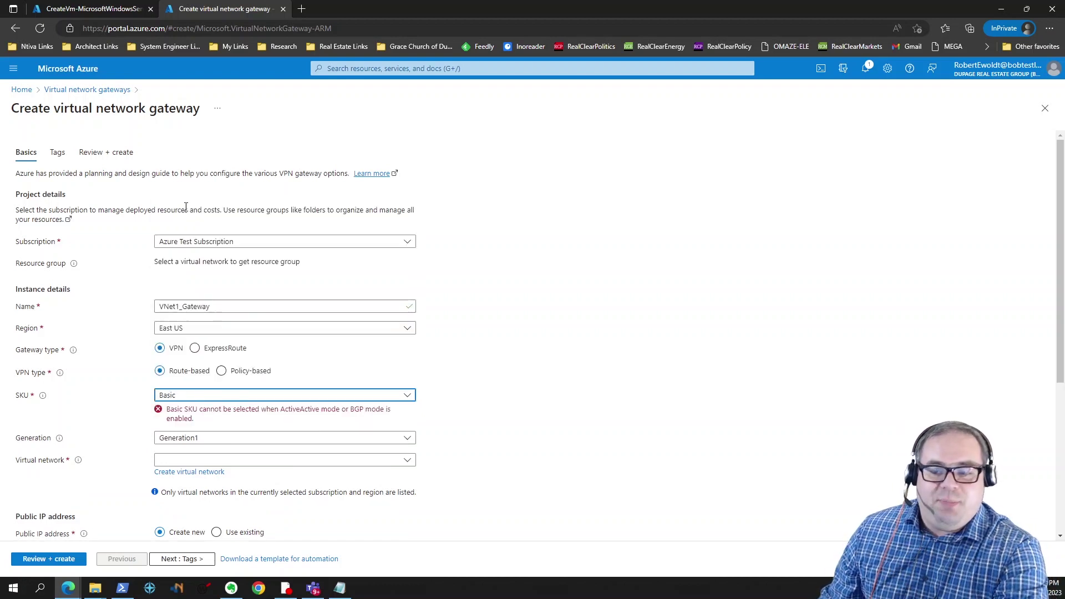
Step: Switch the SKU to VpnGw1, keep Generation1, and attach the gateway to vNet1
{"action": "left_click", "coordinate": [239, 399]}
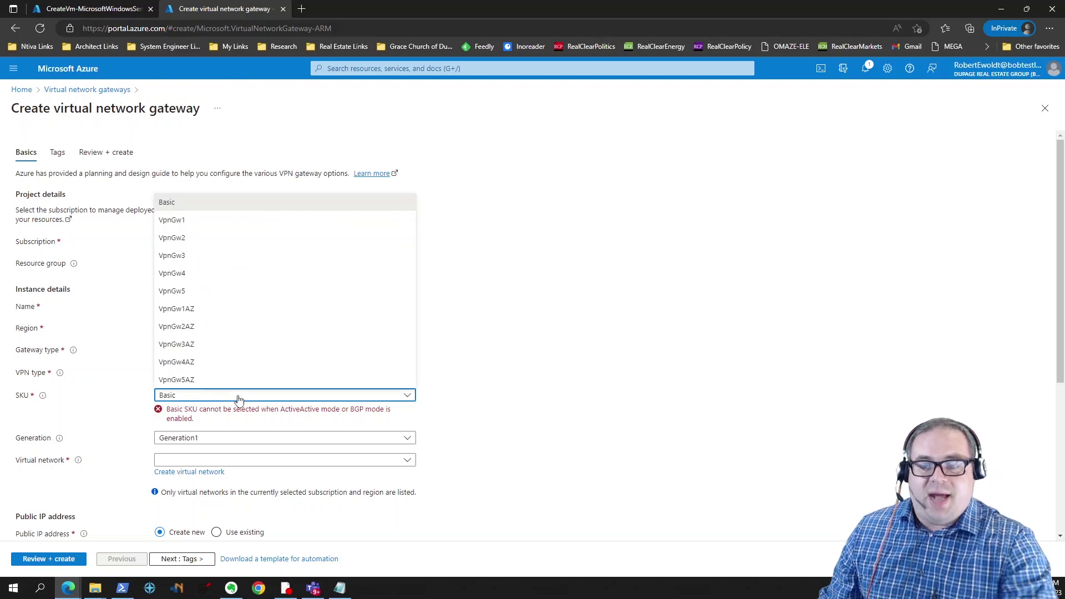
{"action": "left_click", "coordinate": [203, 228]}
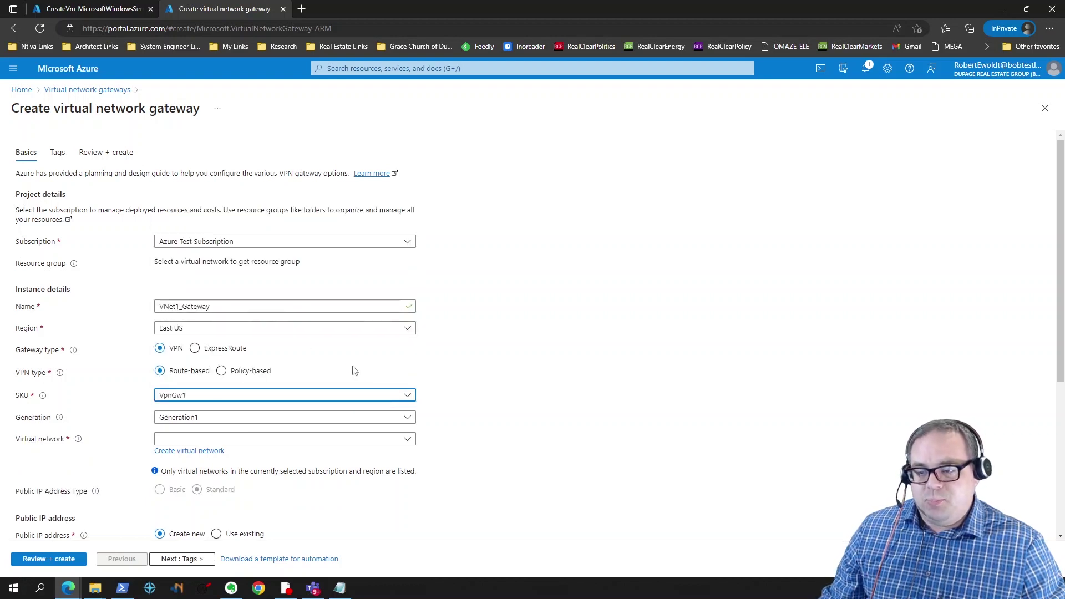
{"action": "left_click", "coordinate": [194, 419]}
{"action": "left_click", "coordinate": [194, 434]}
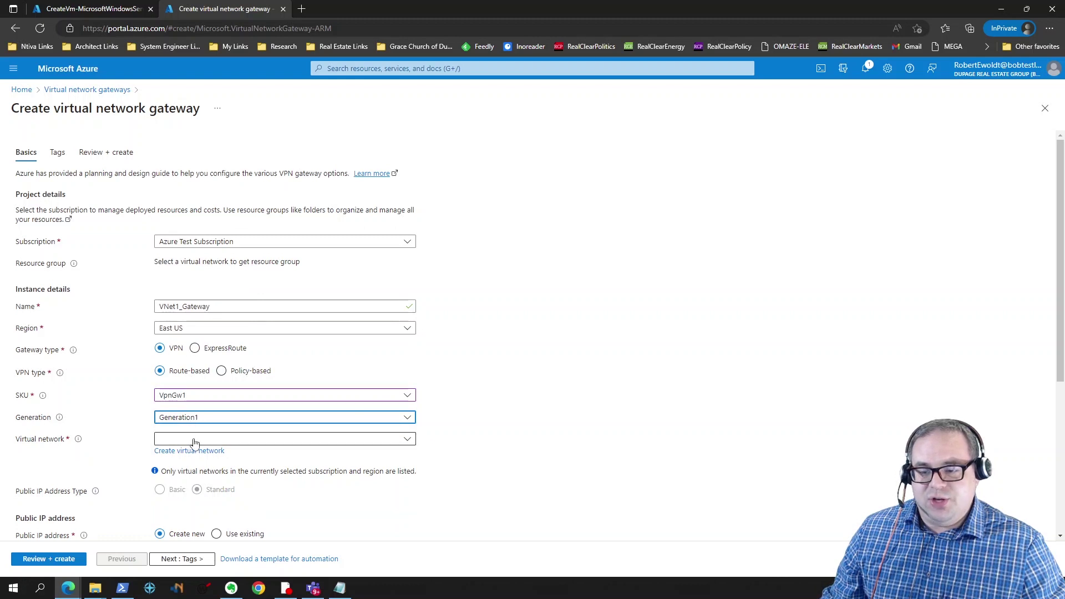
{"action": "left_click", "coordinate": [195, 441]}
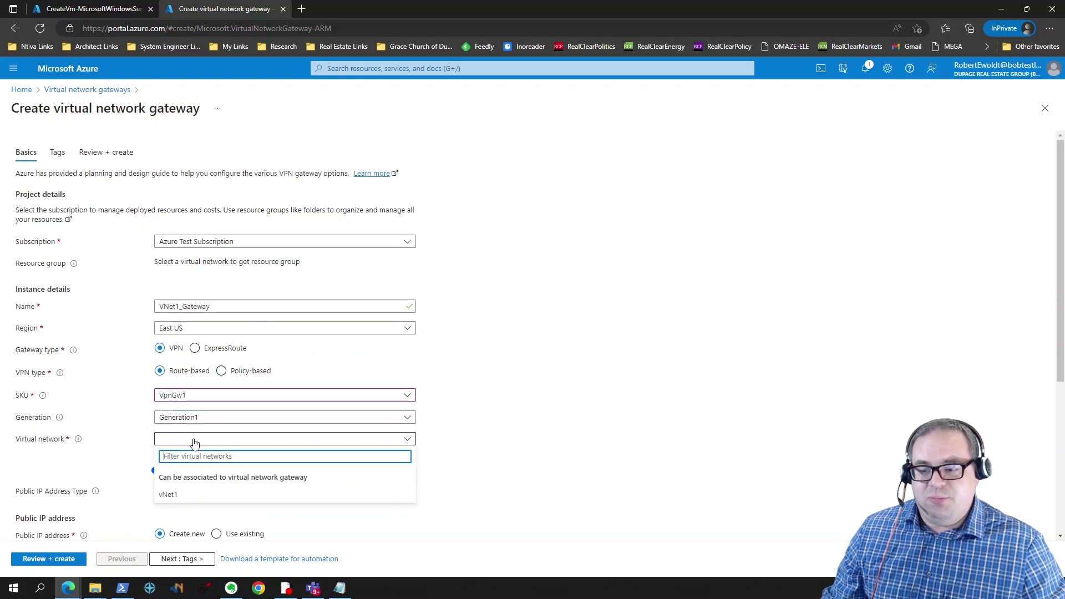
{"action": "left_click", "coordinate": [176, 497]}
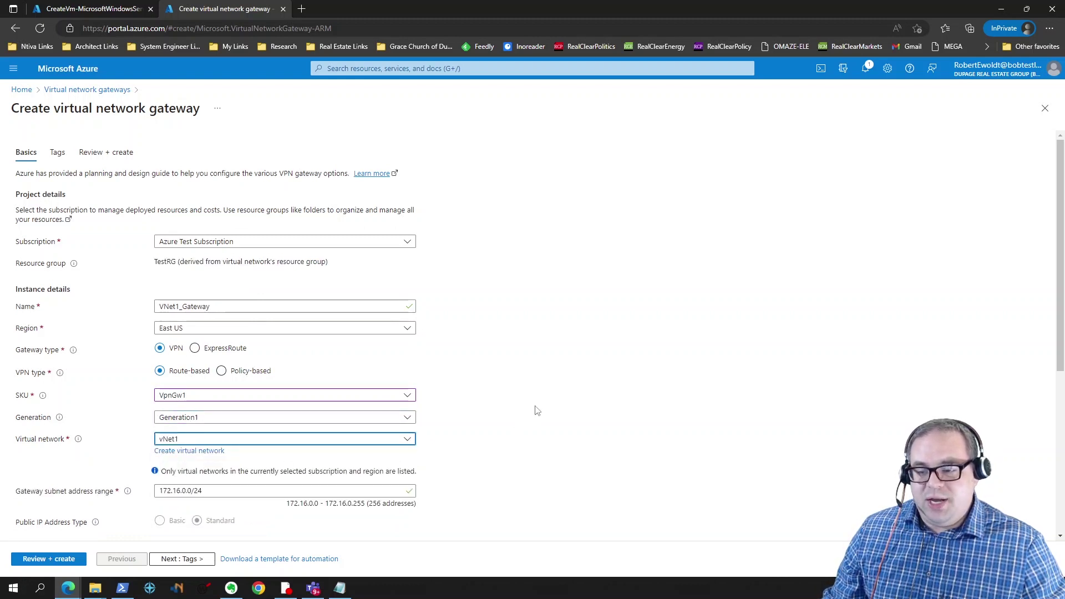
Step: Name the public IP Vnet1GWIP, disable active-active mode, then review and create the gateway
{"action": "scroll", "coordinate": [536, 410], "scroll_direction": "down", "scroll_amount": 2}
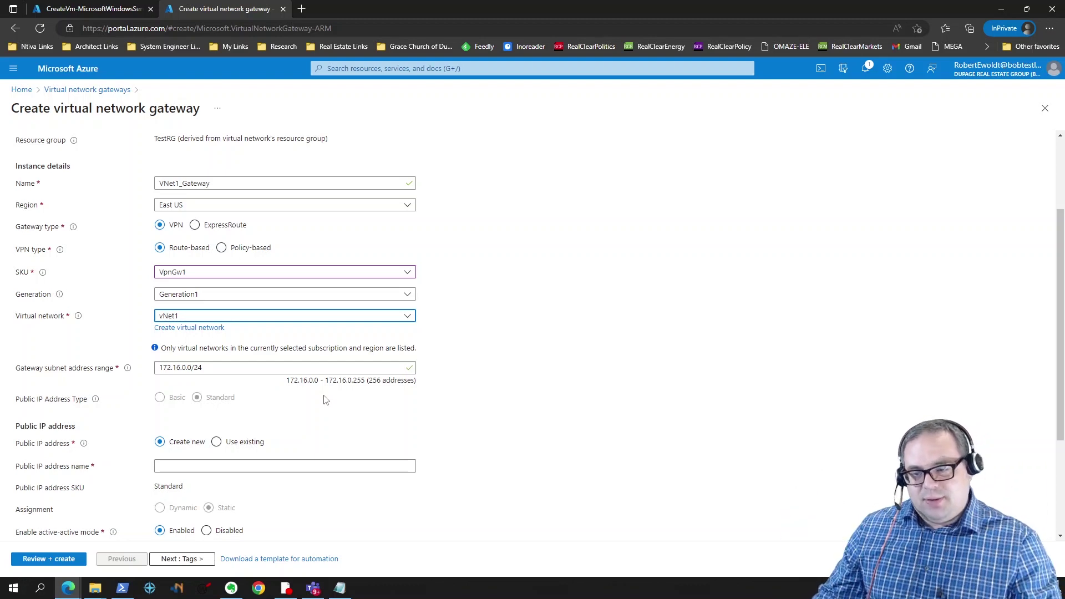
{"action": "scroll", "coordinate": [282, 417], "scroll_direction": "down", "scroll_amount": 1}
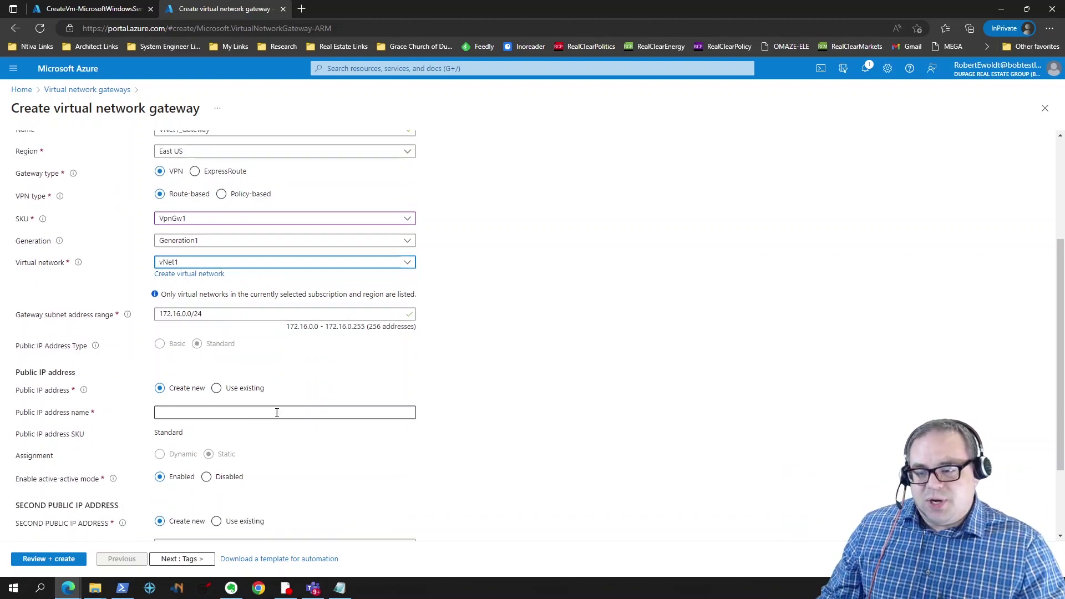
{"action": "left_click", "coordinate": [222, 403]}
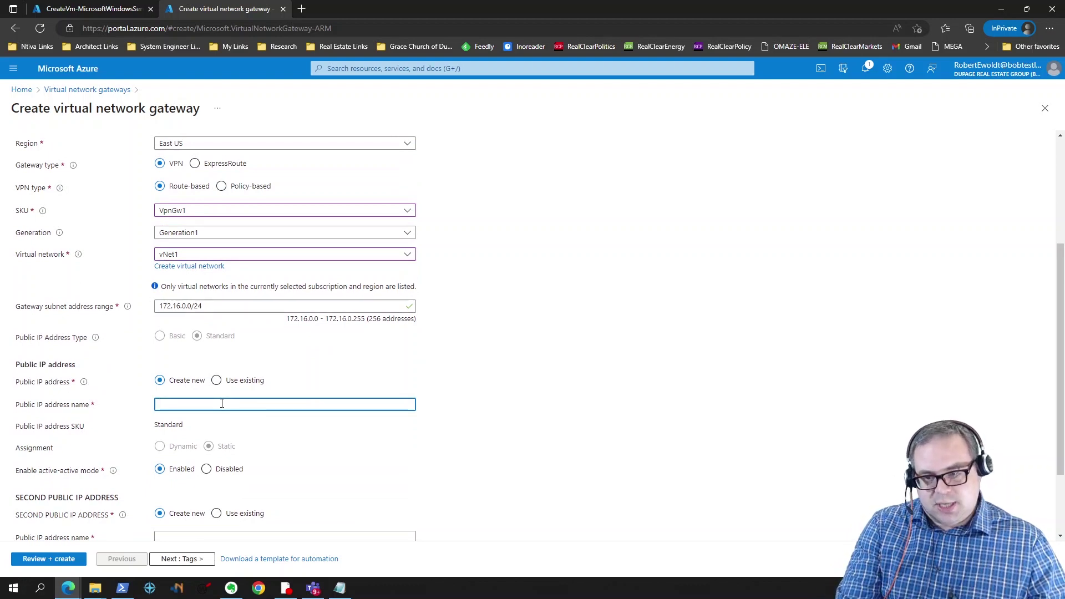
{"action": "type", "text": "Vnet1GW"}
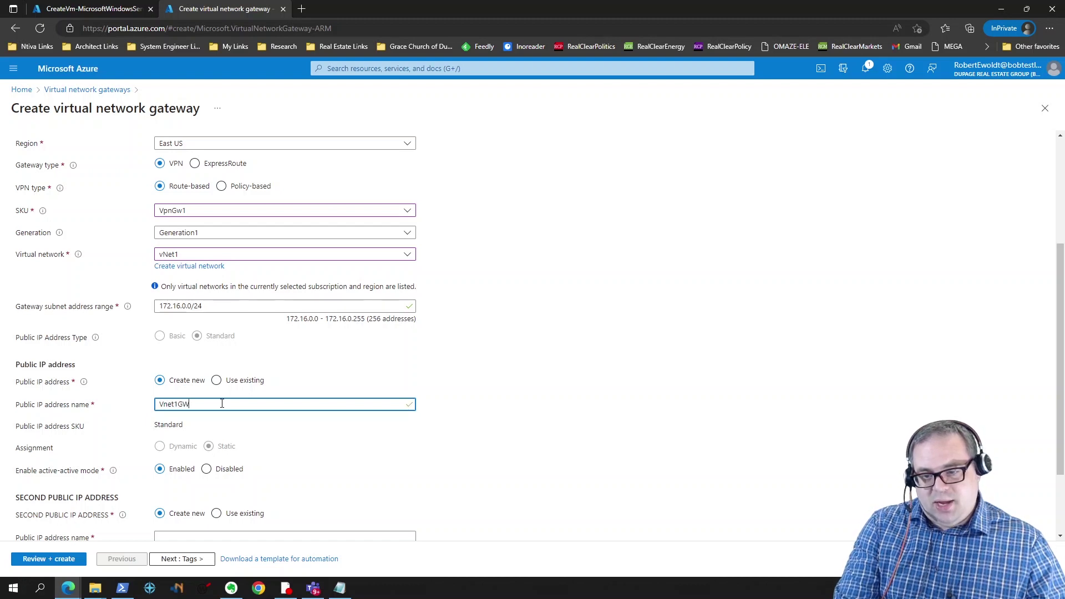
{"action": "type", "text": "IP"}
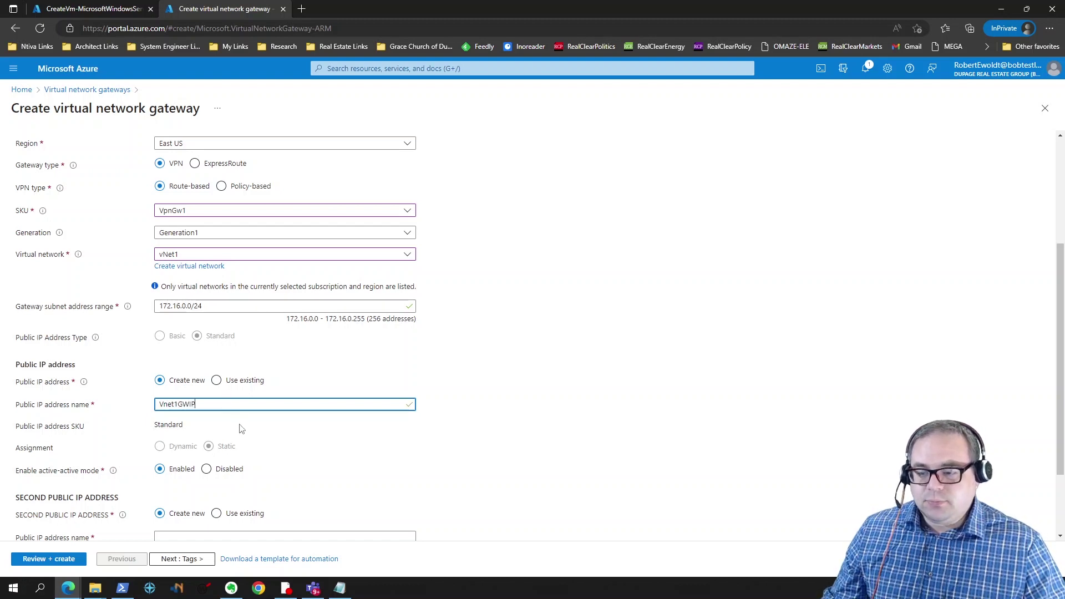
{"action": "scroll", "coordinate": [345, 405], "scroll_direction": "down", "scroll_amount": 1}
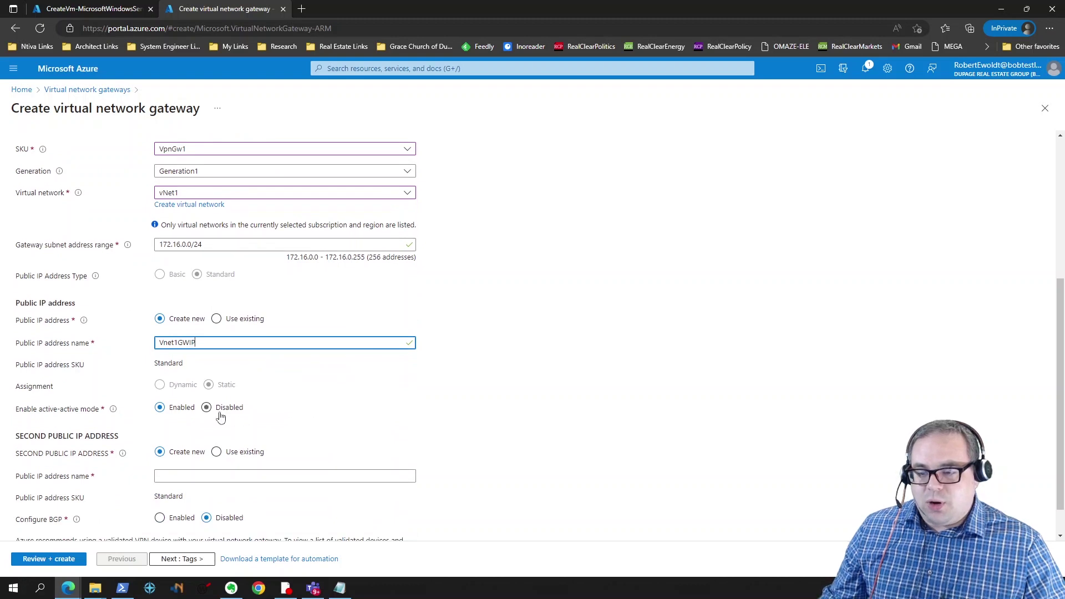
{"action": "left_click", "coordinate": [206, 407]}
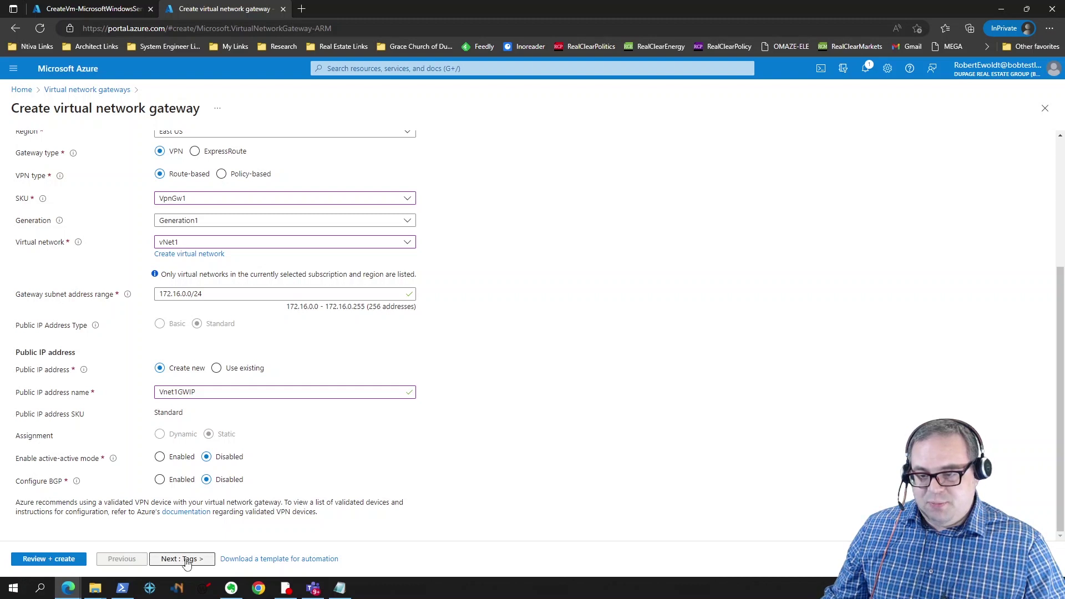
{"action": "left_click", "coordinate": [65, 564]}
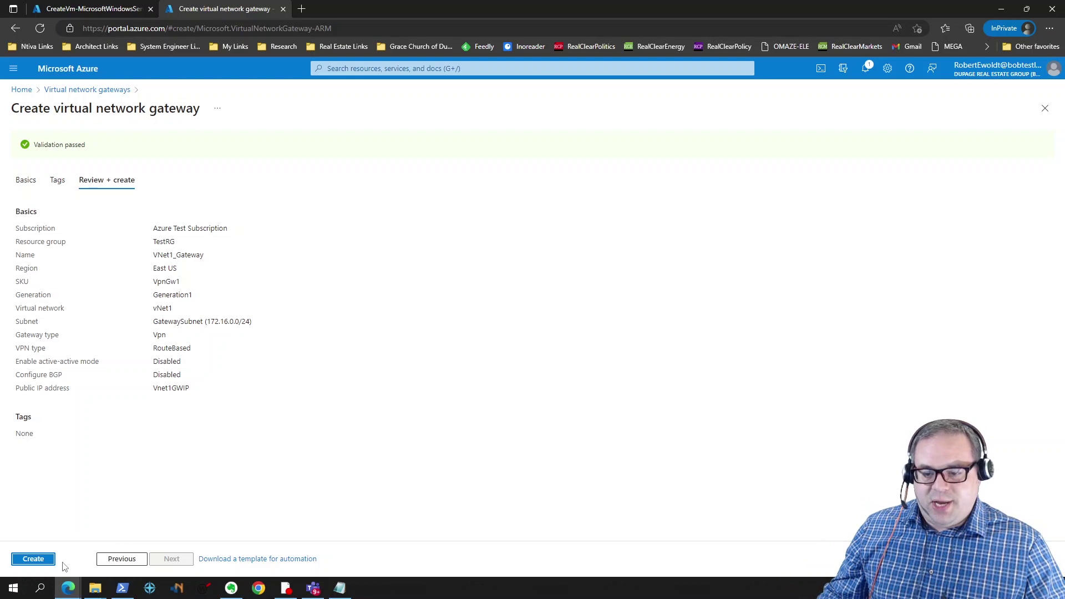
{"action": "left_click", "coordinate": [43, 564]}
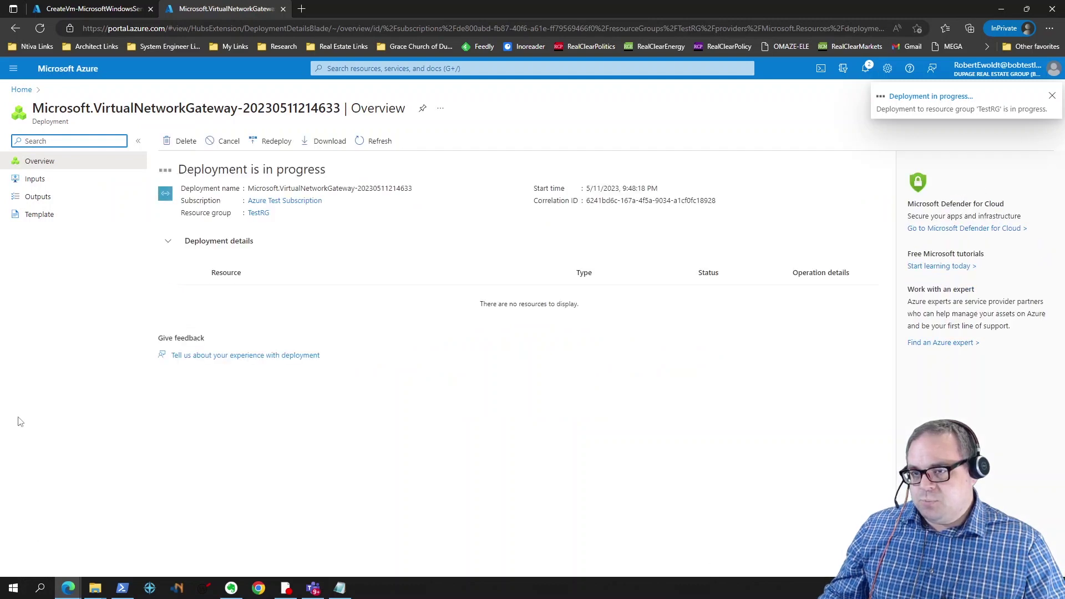
Step: Refresh VM1's deployment status, check the gateway deployment, and open the finished VM1 resource
{"action": "left_click", "coordinate": [94, 9]}
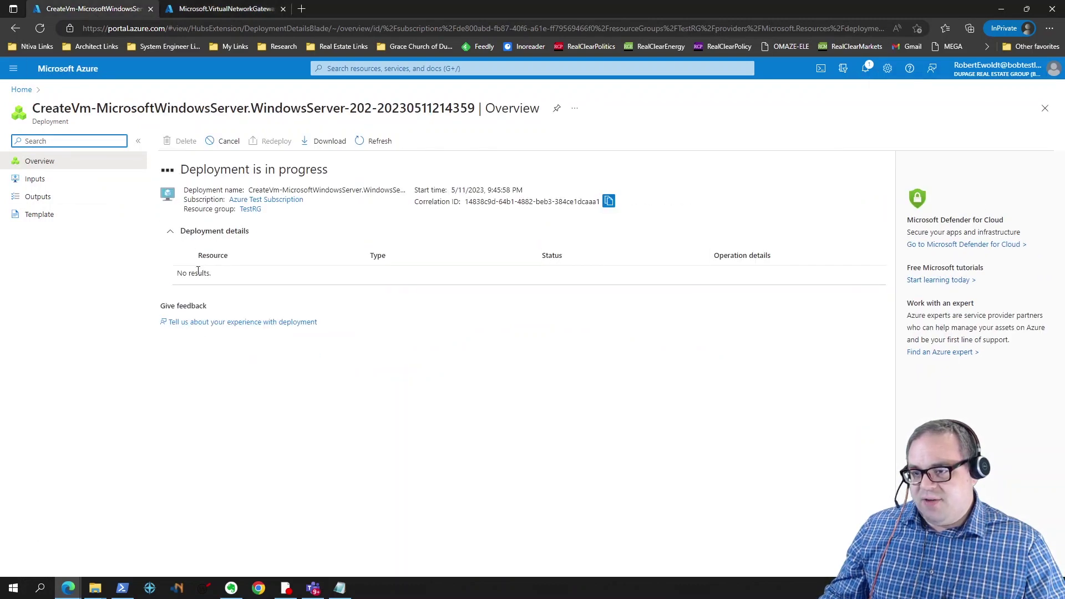
{"action": "left_click", "coordinate": [377, 141]}
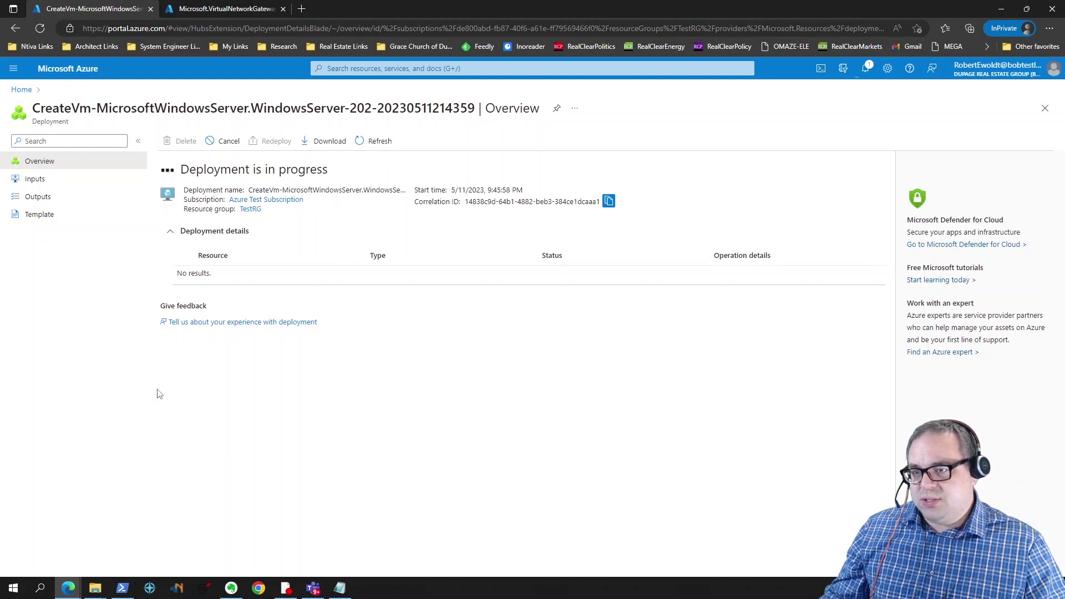
{"action": "left_click", "coordinate": [216, 9]}
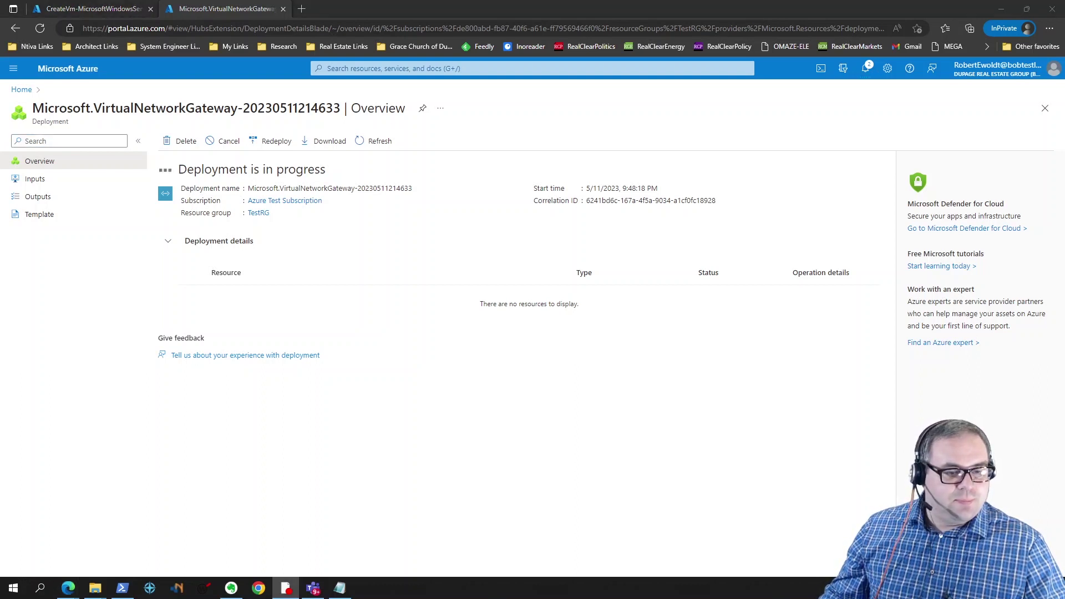
{"action": "key", "text": "ctrl+1"}
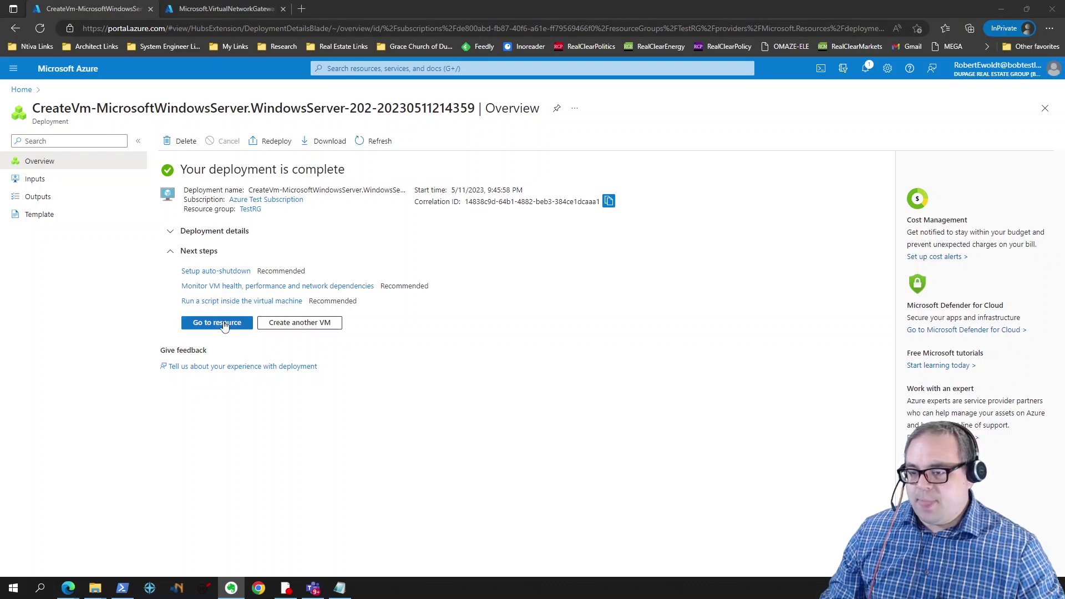
{"action": "left_click", "coordinate": [225, 325]}
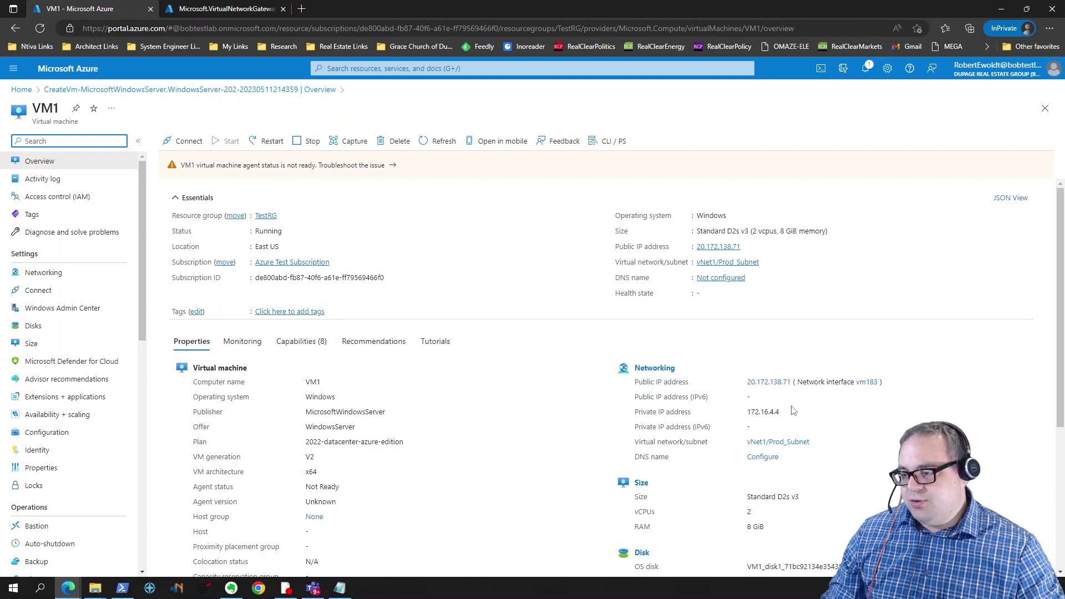
Step: Copy VM1's private IP 172.16.4.4 into Evernote and open VM1's Connect page
{"action": "left_click_drag", "start_coordinate": [781, 412], "coordinate": [748, 414]}
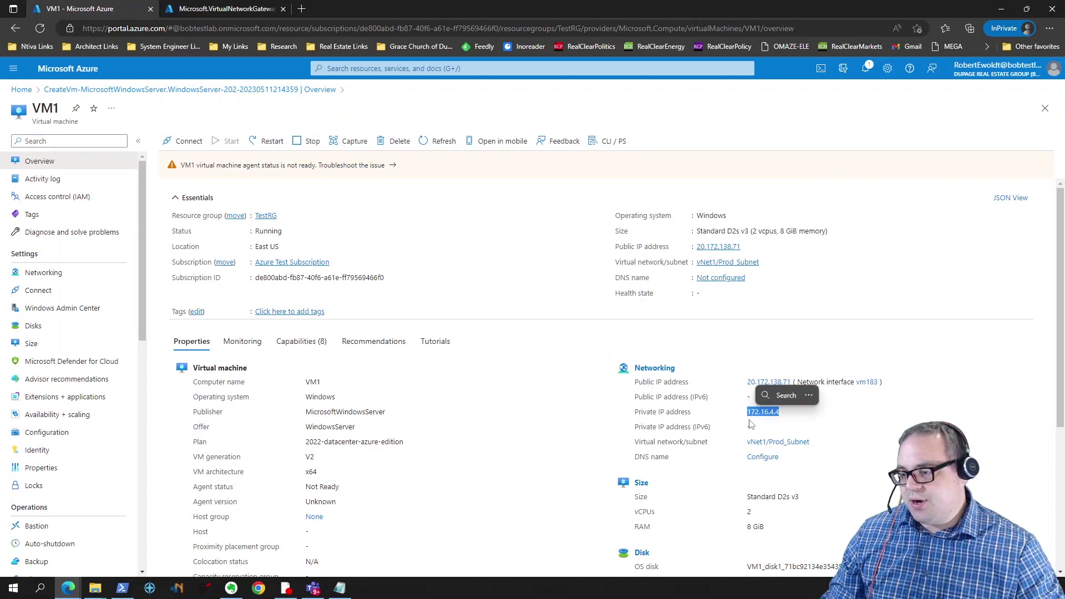
{"action": "left_click", "coordinate": [771, 426]}
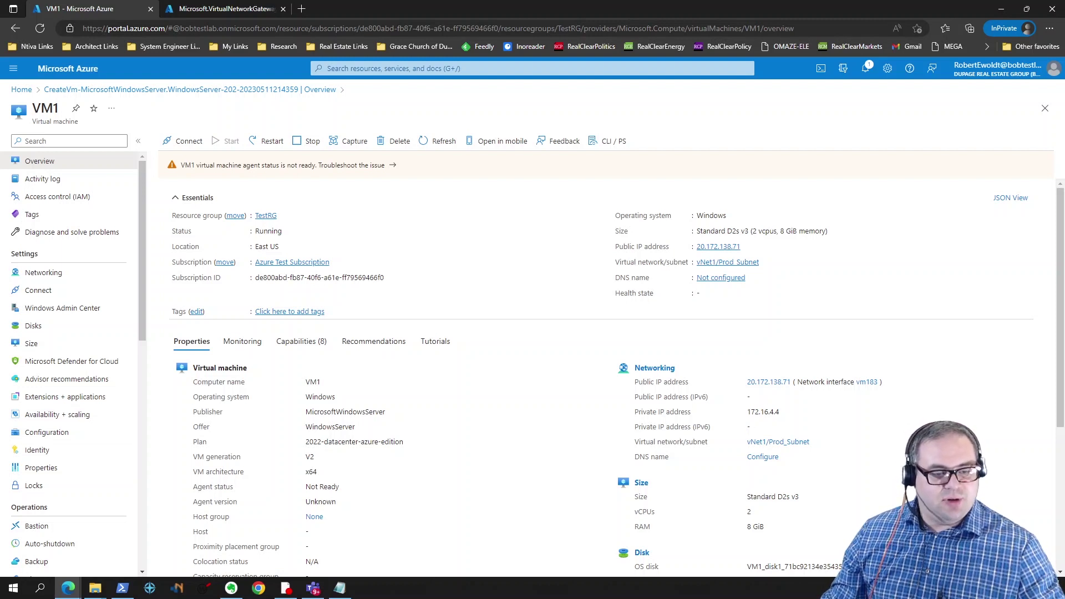
{"action": "key", "text": "alt+Tab"}
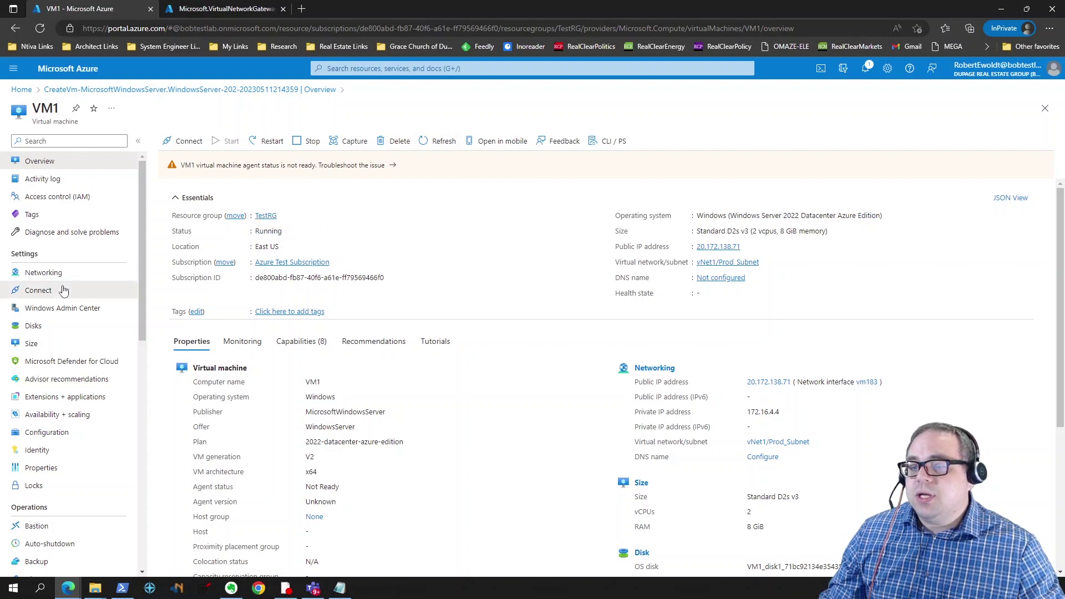
{"action": "left_click", "coordinate": [63, 291]}
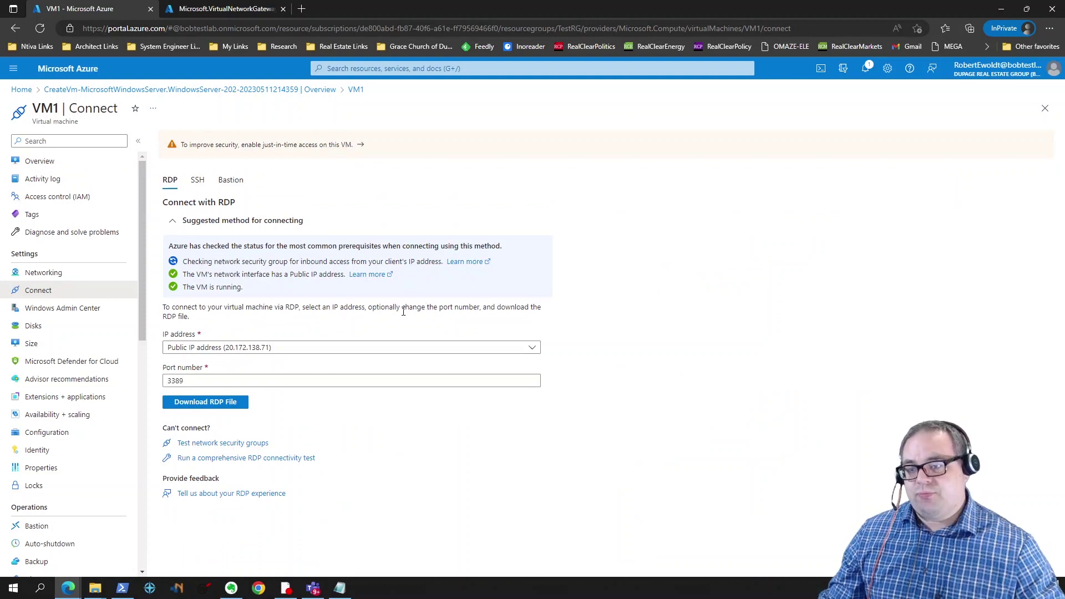
Step: Download VM1's RDP file, keep it, open it, and connect despite the unknown publisher
{"action": "left_click", "coordinate": [214, 403]}
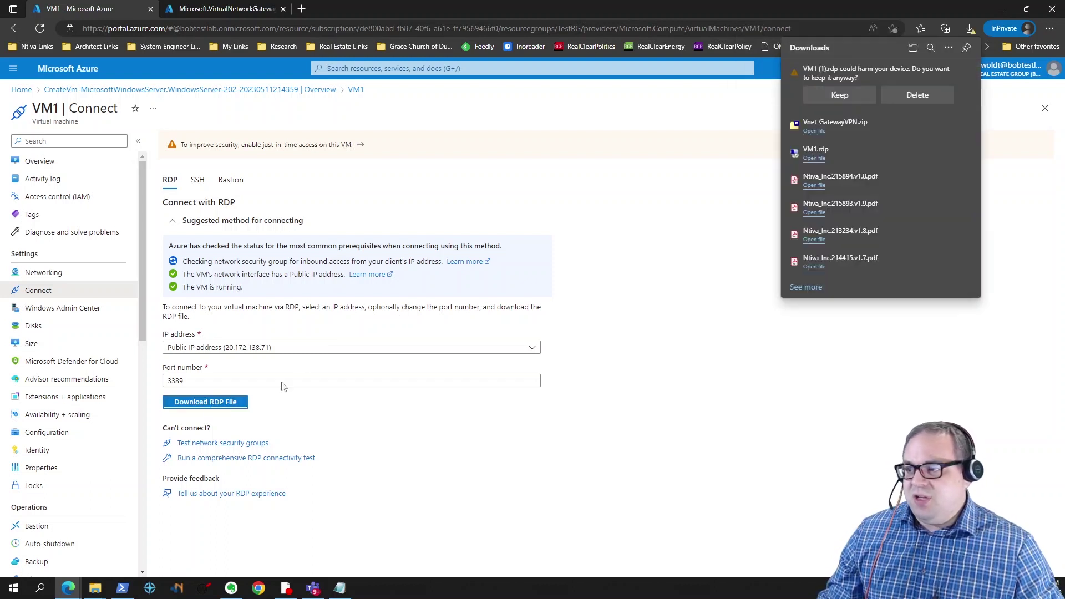
{"action": "left_click", "coordinate": [850, 100]}
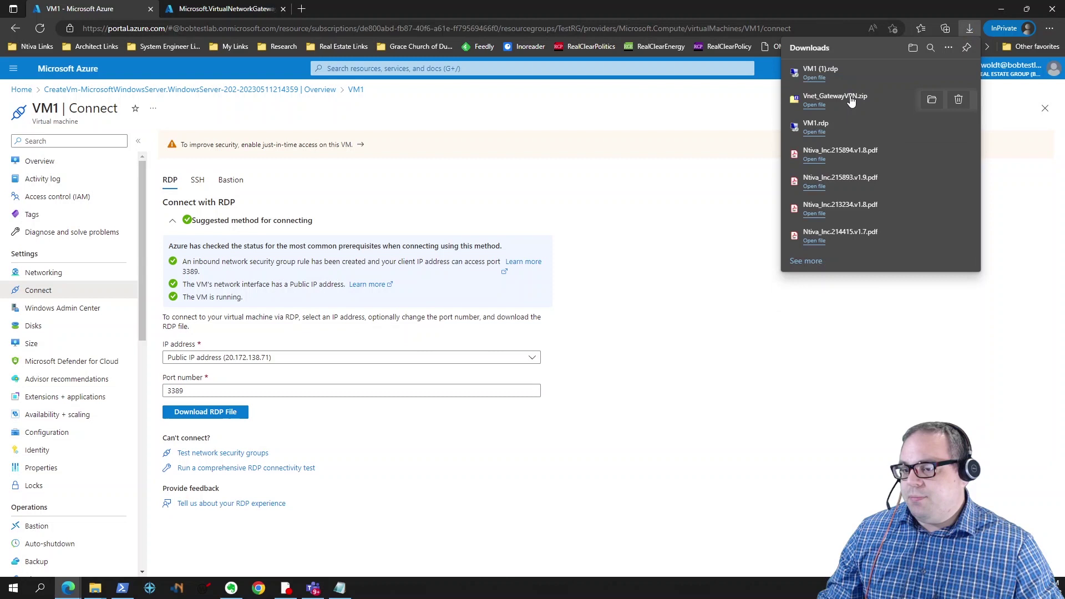
{"action": "mouse_move", "coordinate": [892, 84]}
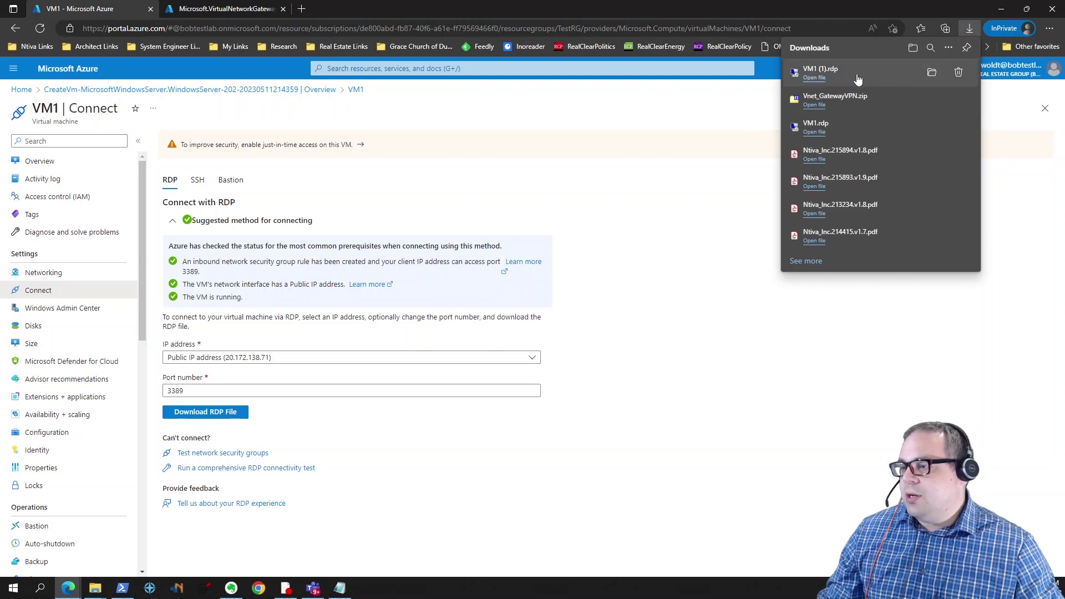
{"action": "left_click", "coordinate": [849, 78]}
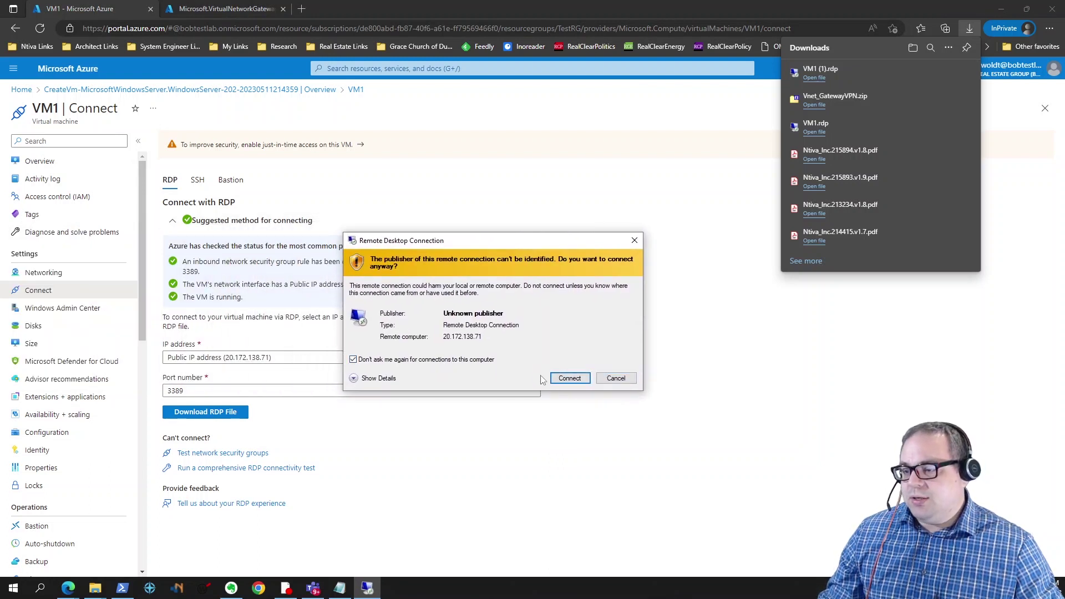
{"action": "left_click", "coordinate": [571, 380]}
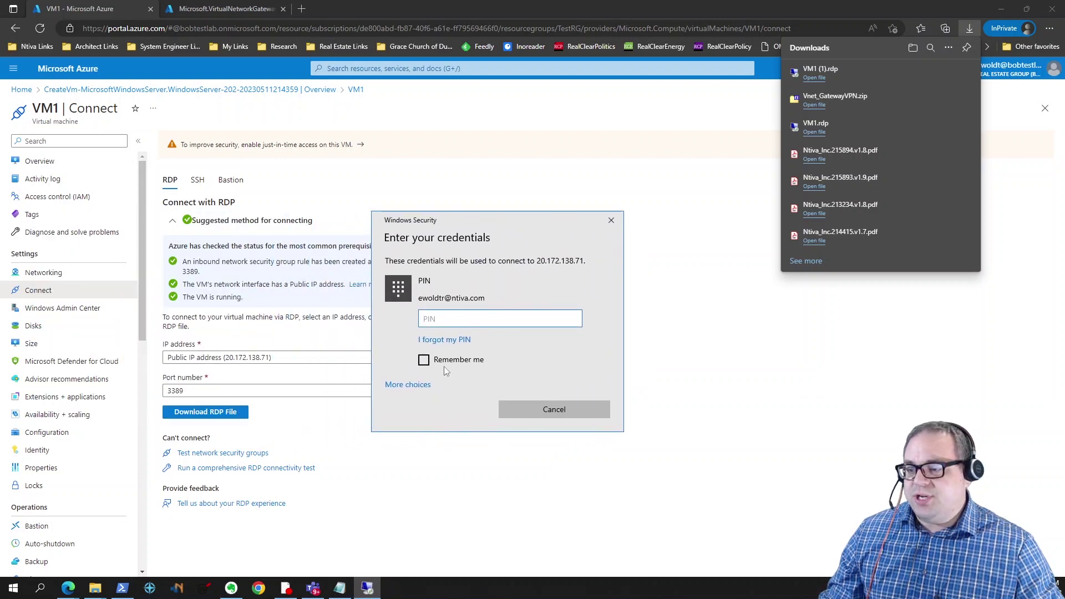
Step: Sign in with a different account using the VM admin username and pasted password, accepting the certificate warning
{"action": "left_click", "coordinate": [415, 386]}
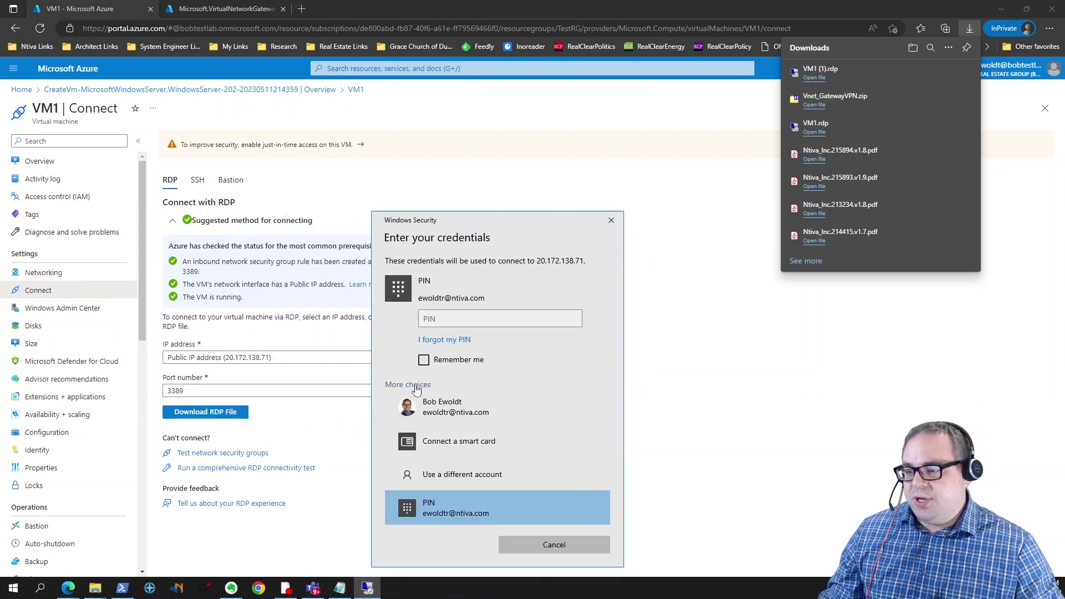
{"action": "left_click", "coordinate": [455, 464]}
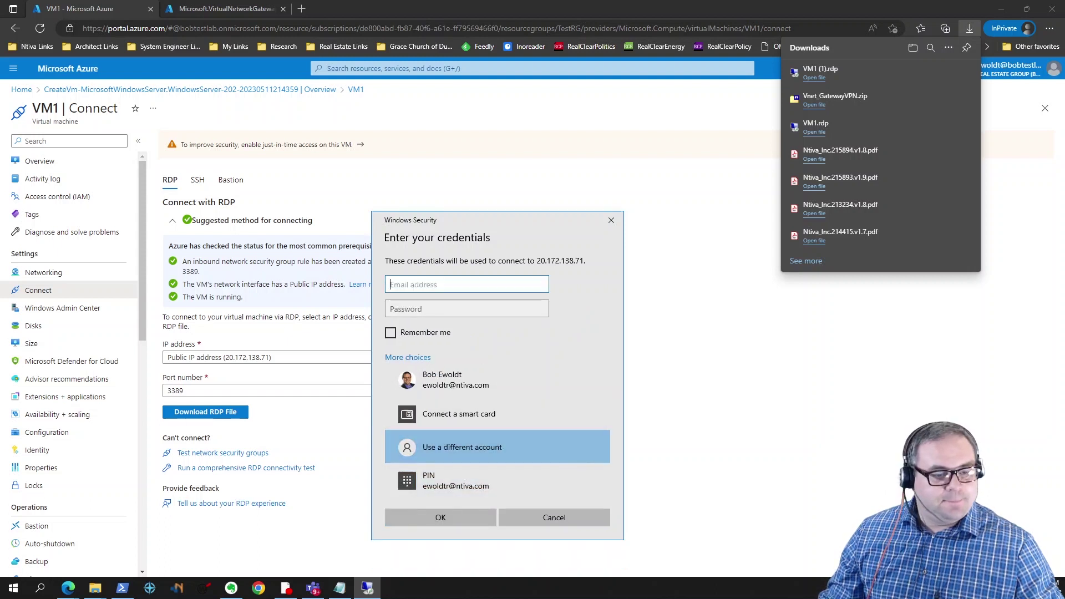
{"action": "key", "text": "alt+Tab"}
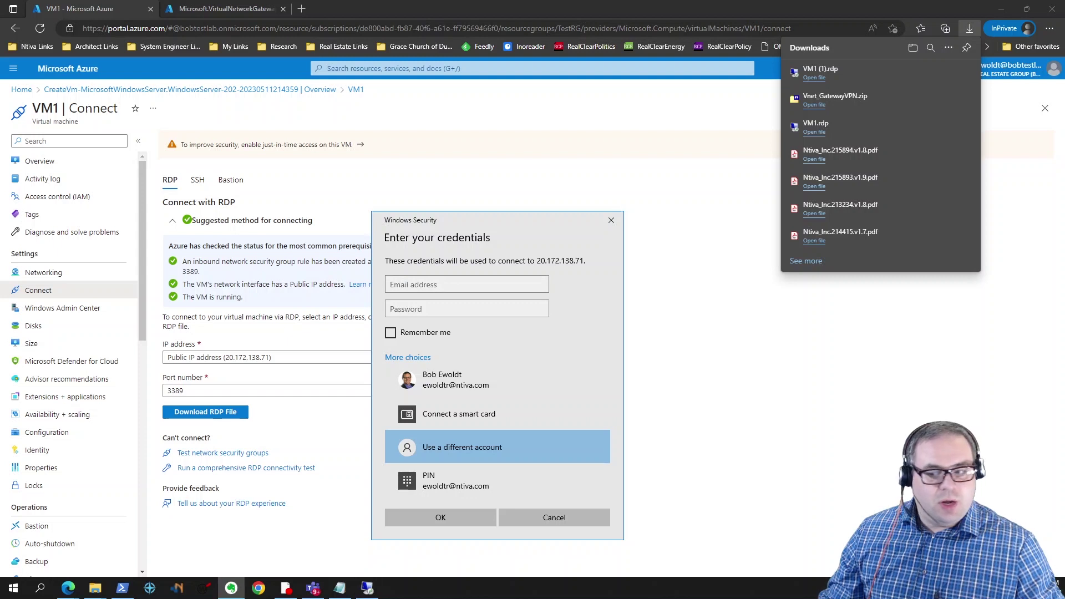
{"action": "left_click", "coordinate": [435, 284]}
{"action": "type", "text": "TestAdmin"}
{"action": "key", "text": "Tab"}
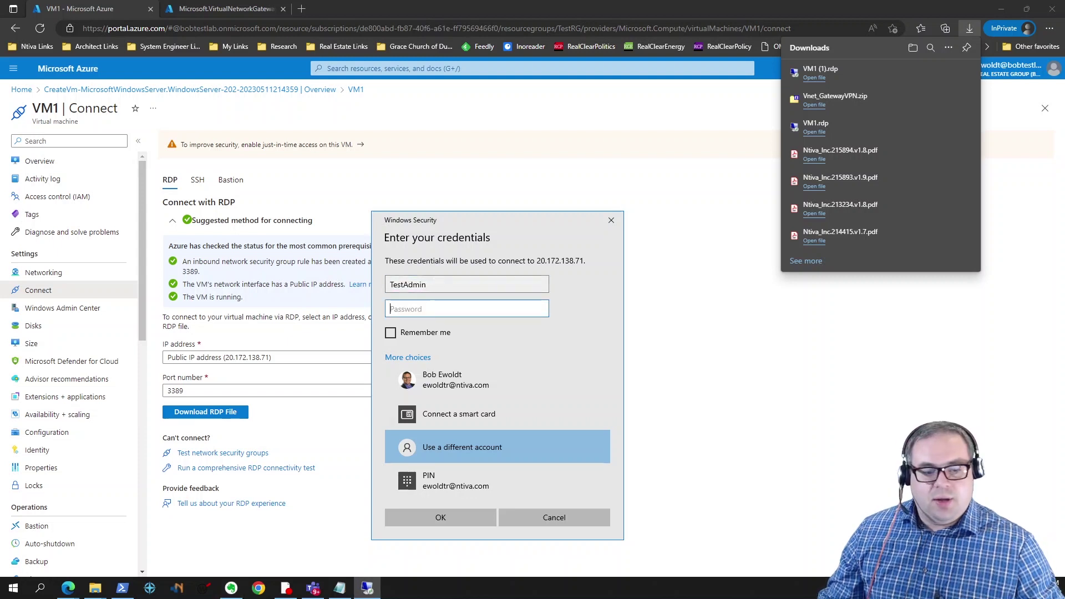
{"action": "key", "text": "alt+Tab"}
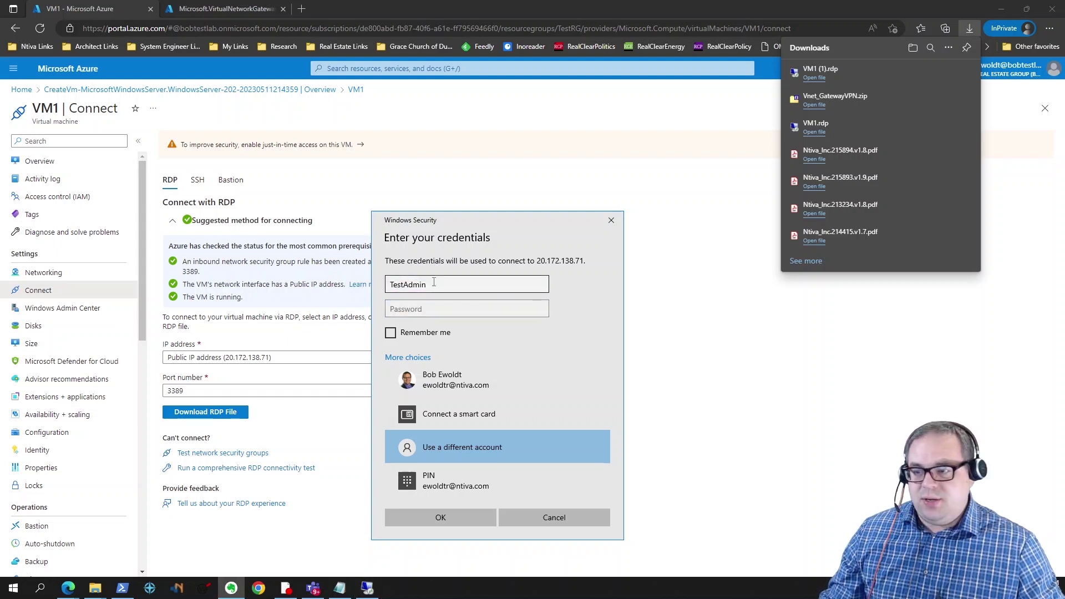
{"action": "left_click", "coordinate": [451, 309]}
{"action": "key", "text": "ctrl+v"}
{"action": "left_click", "coordinate": [474, 518]}
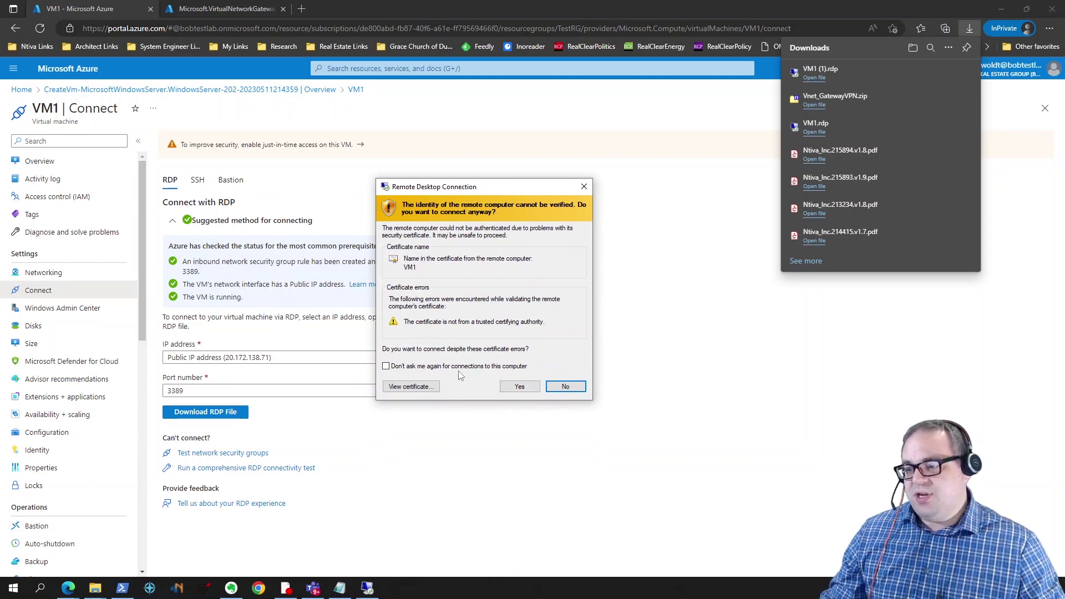
{"action": "left_click", "coordinate": [504, 388]}
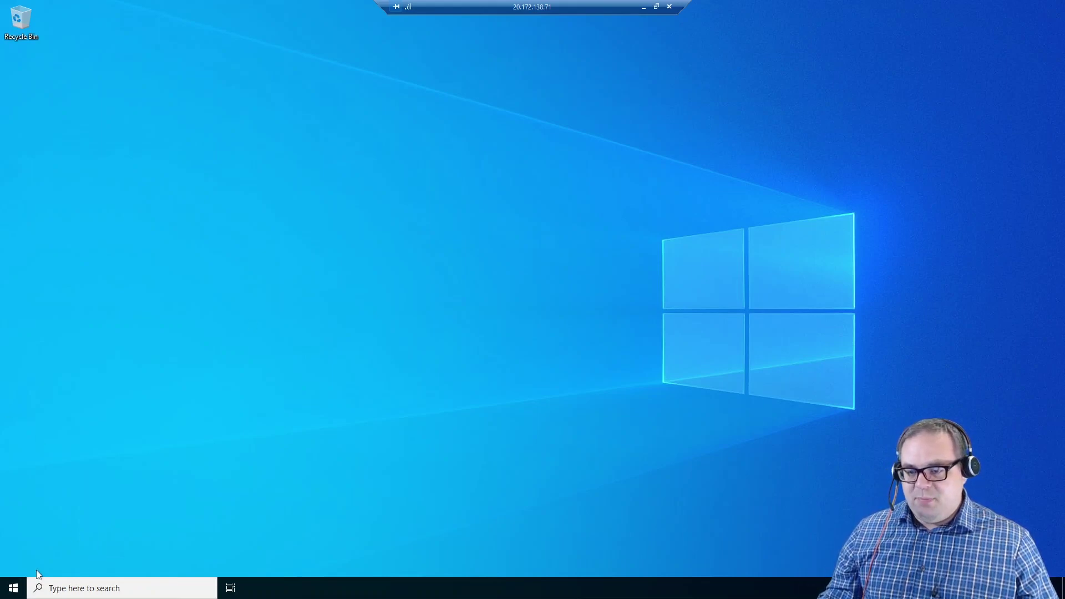
Step: Sign out of the remote Windows Server session via the Start menu's account icon
{"action": "left_click", "coordinate": [13, 589]}
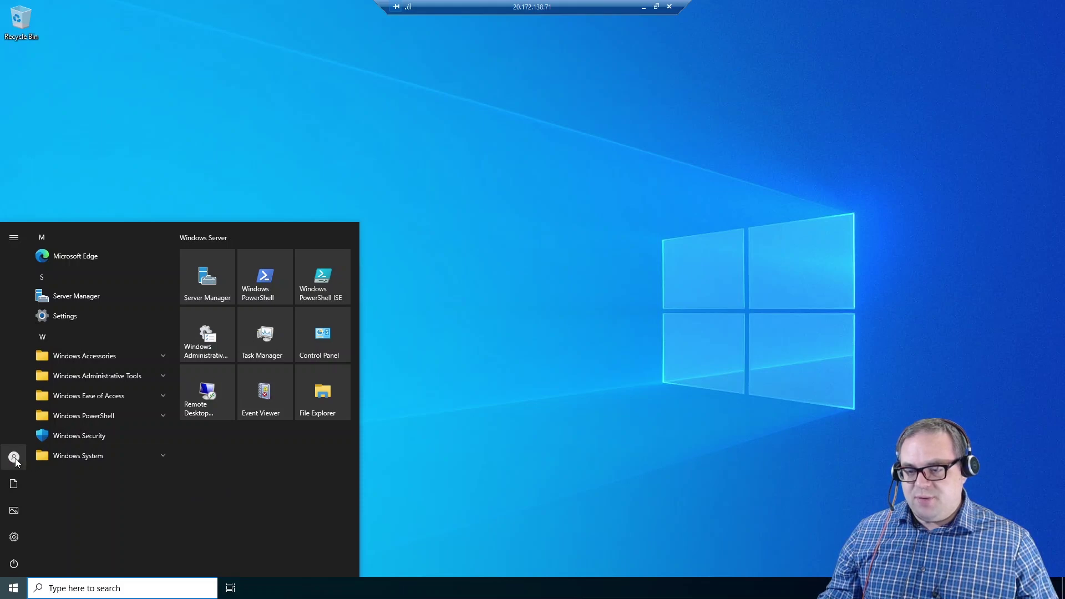
{"action": "left_click", "coordinate": [14, 458]}
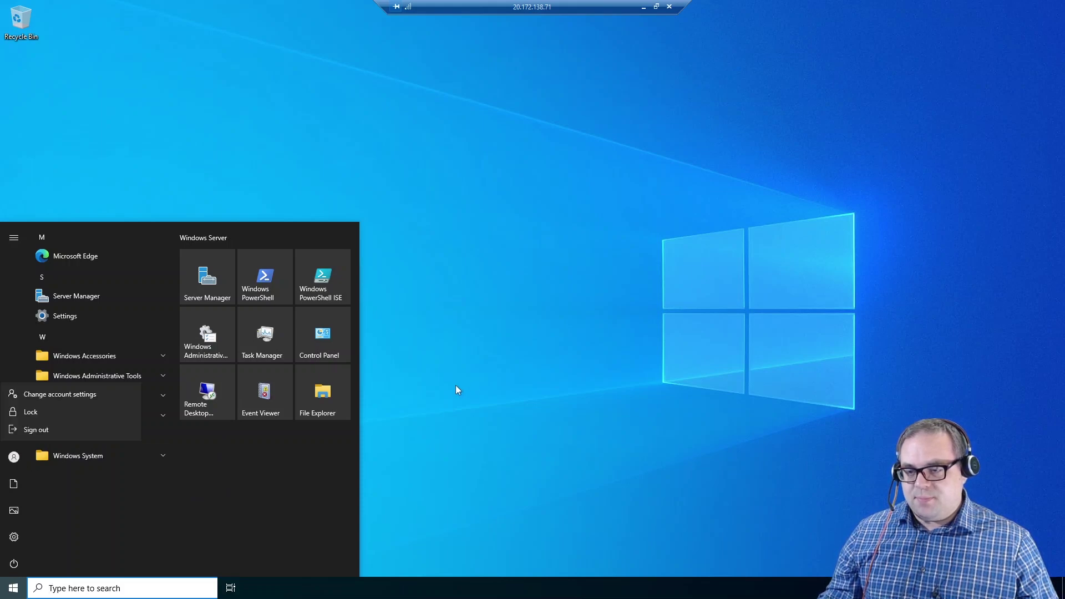
{"action": "left_click", "coordinate": [35, 431]}
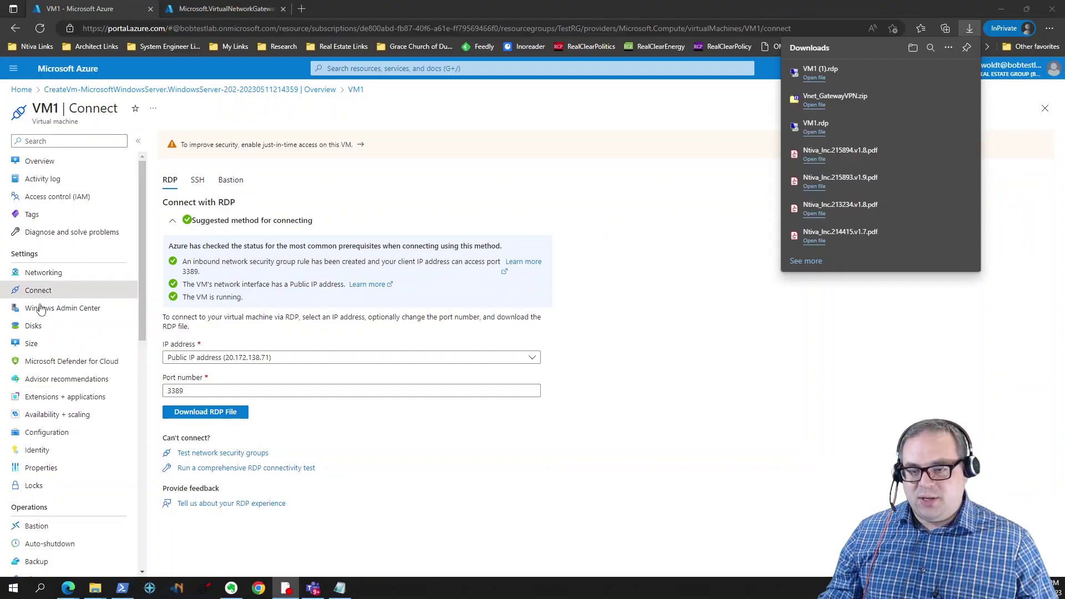
Step: Delete the RDP inbound rule from VM1's Networking page and reload the page
{"action": "left_click", "coordinate": [76, 274]}
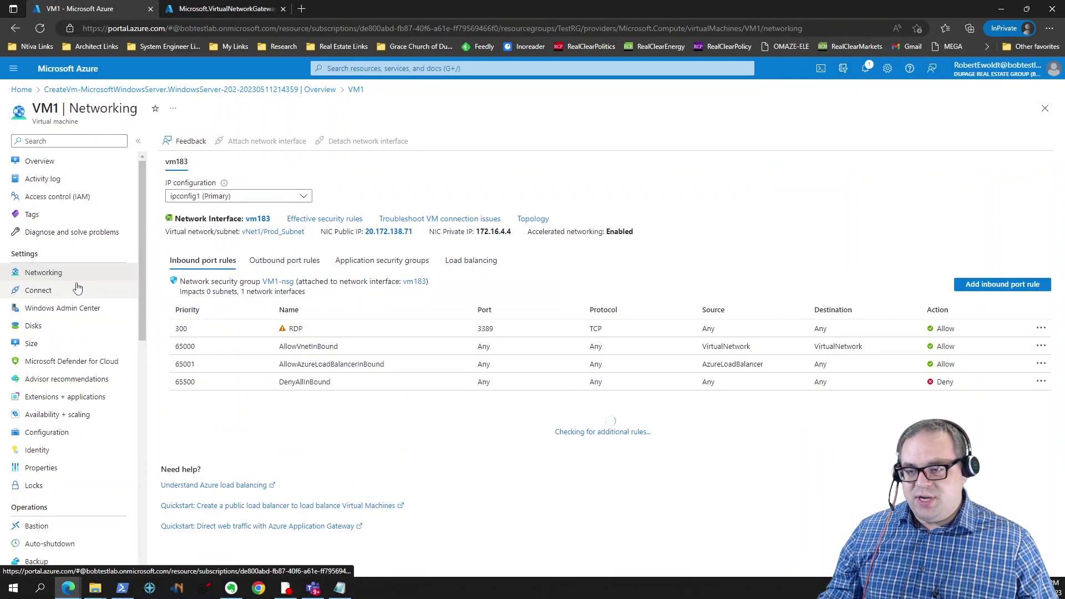
{"action": "left_click", "coordinate": [373, 333]}
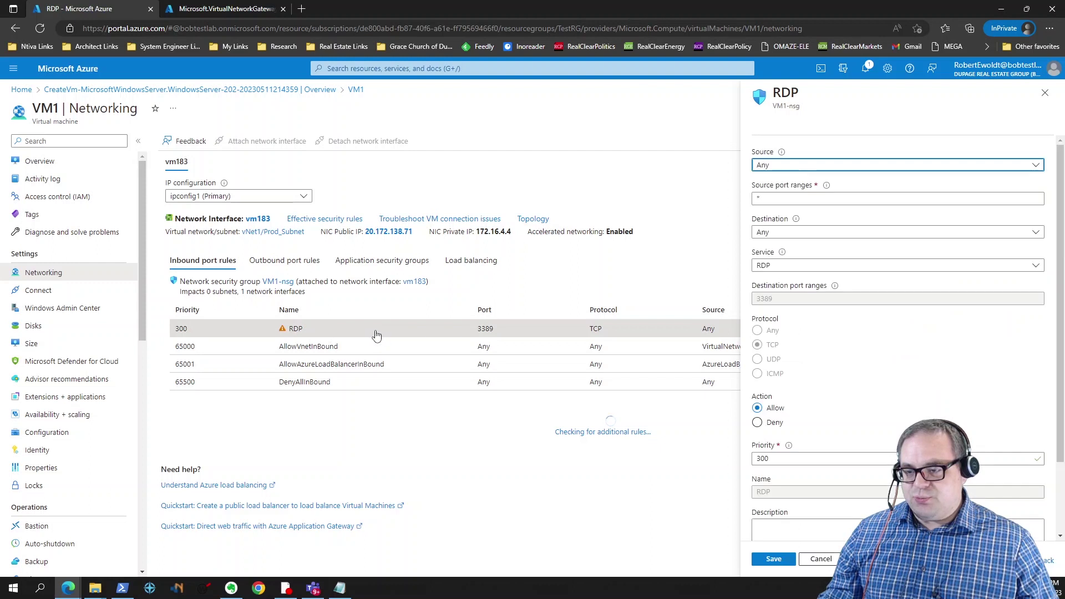
{"action": "left_click", "coordinate": [821, 558]}
{"action": "left_click", "coordinate": [1041, 328]}
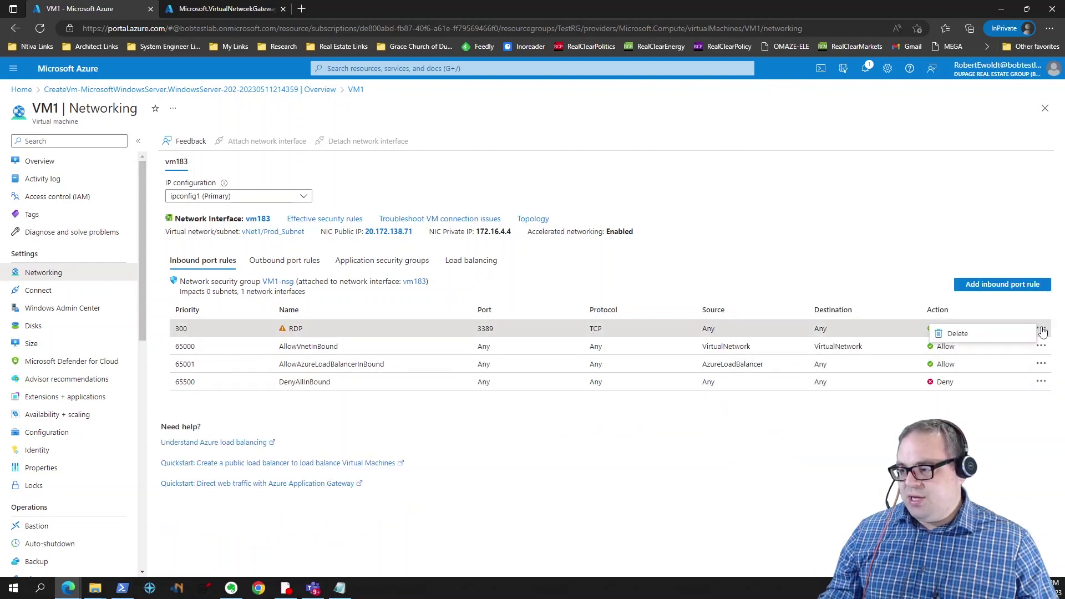
{"action": "left_click", "coordinate": [1006, 339]}
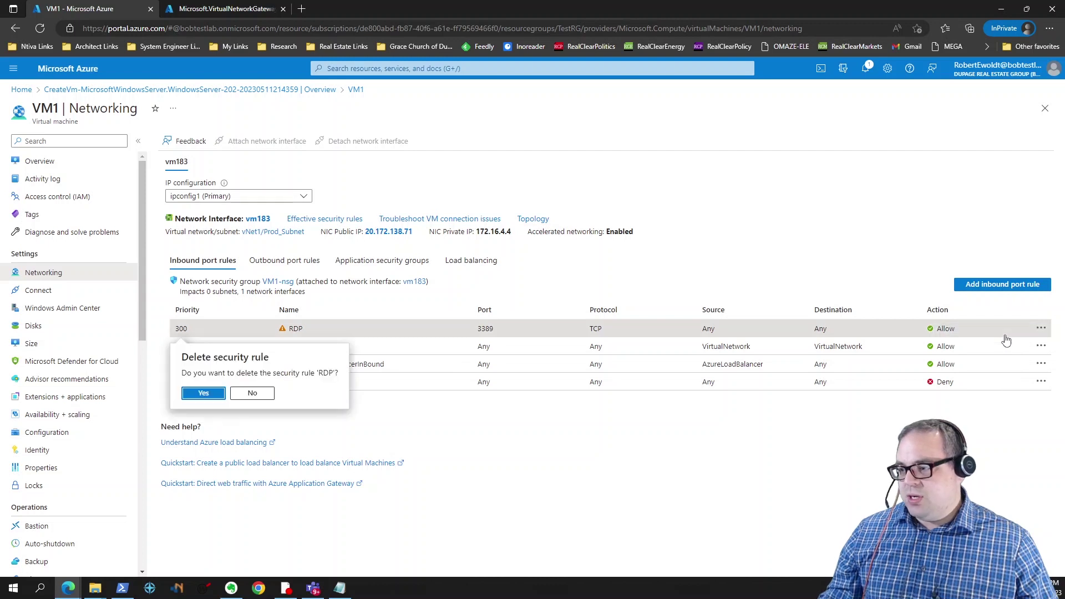
{"action": "left_click", "coordinate": [209, 393]}
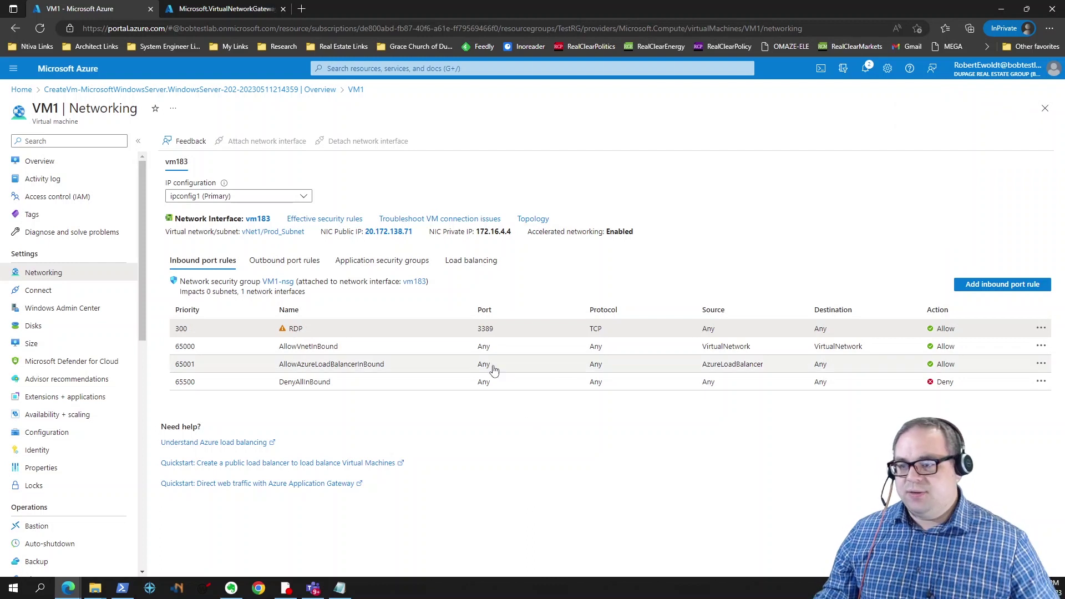
{"action": "key", "text": "F5"}
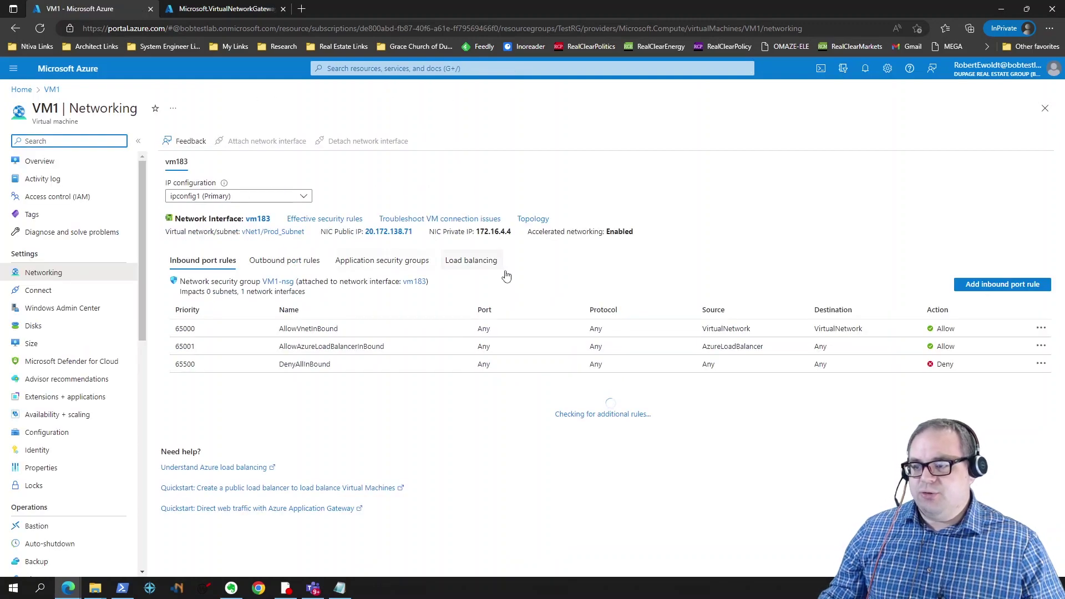
Step: Check the gateway deployment's progress, then return to VM1's networking page
{"action": "left_click", "coordinate": [224, 12]}
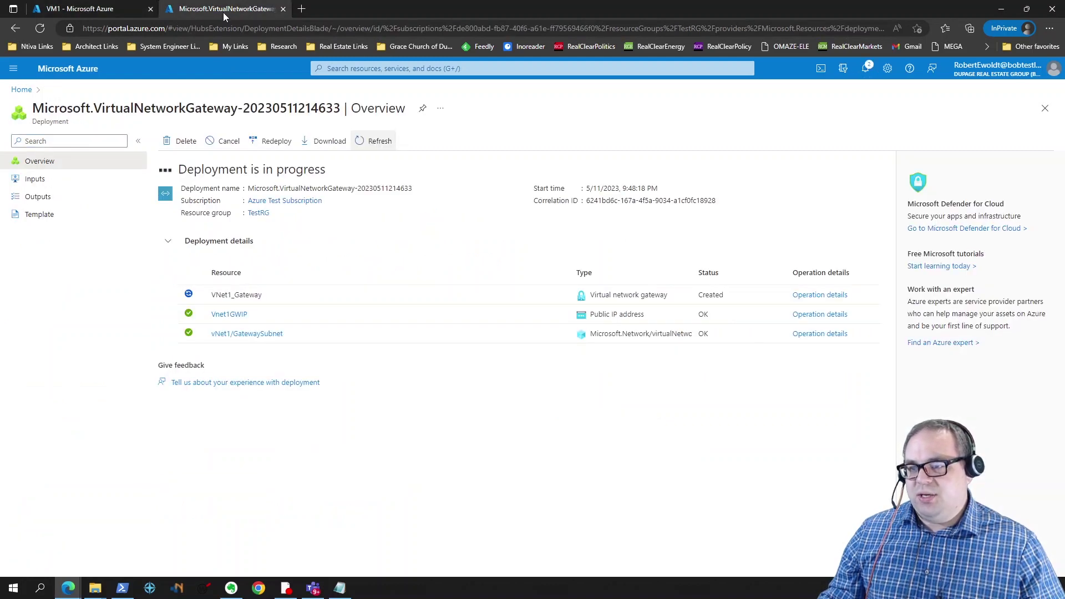
{"action": "left_click", "coordinate": [112, 12]}
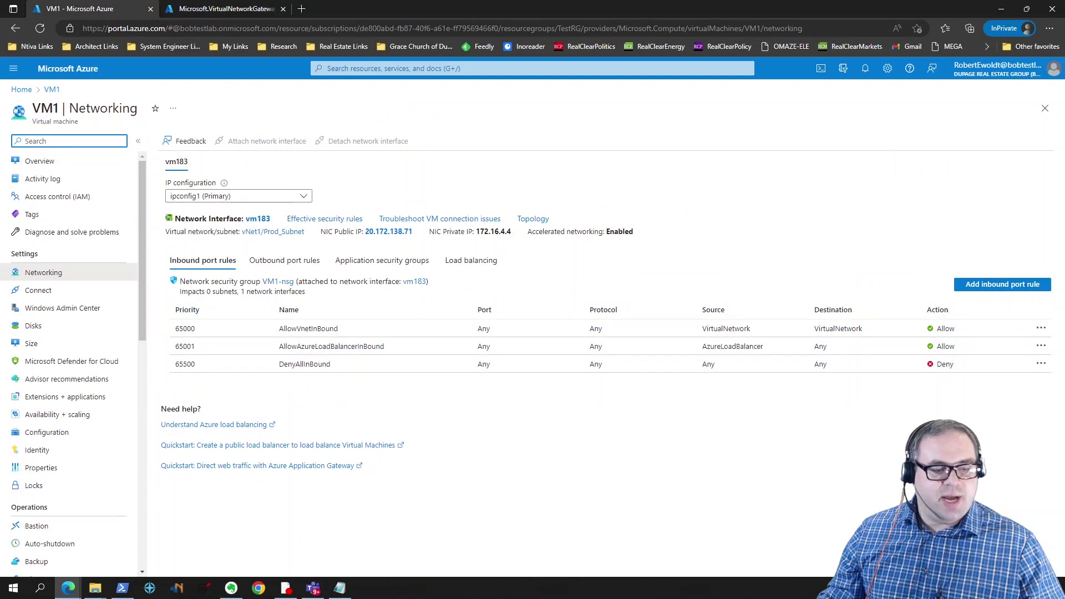
{"action": "key", "text": "alt+Tab"}
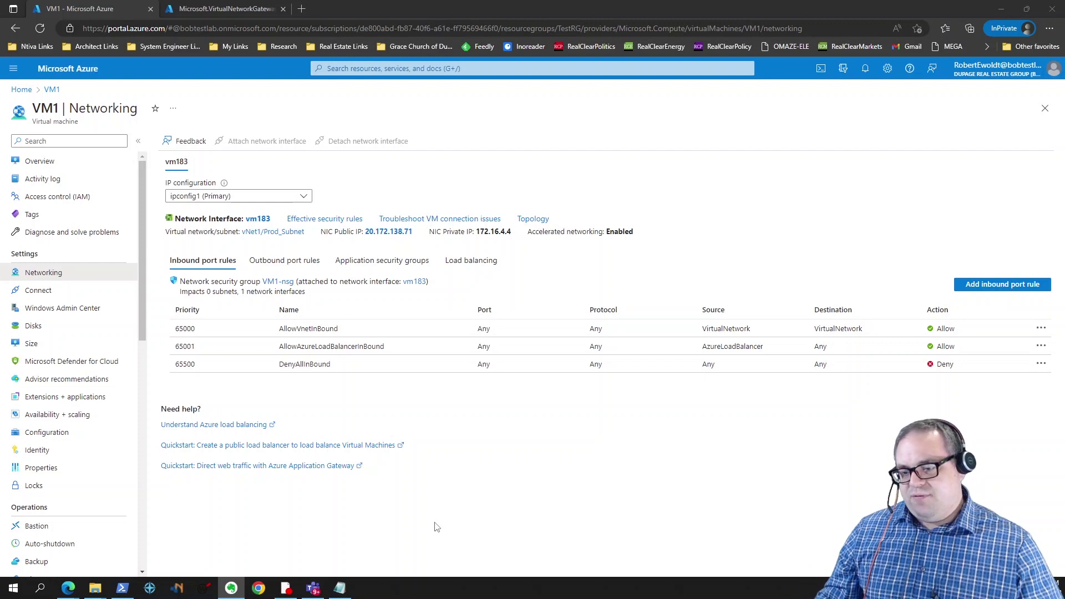
Step: Create the self-signed P2SRootCert root certificate in PowerShell with New-SelfSignedCertificate
{"action": "left_click", "coordinate": [125, 592]}
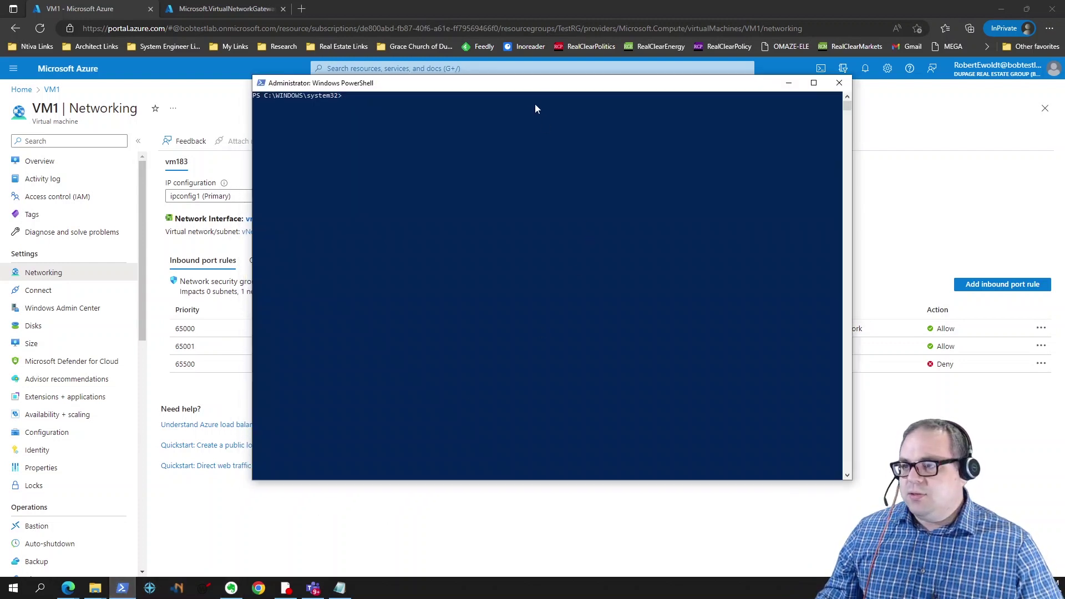
{"action": "left_click_drag", "start_coordinate": [525, 89], "coordinate": [536, 128]}
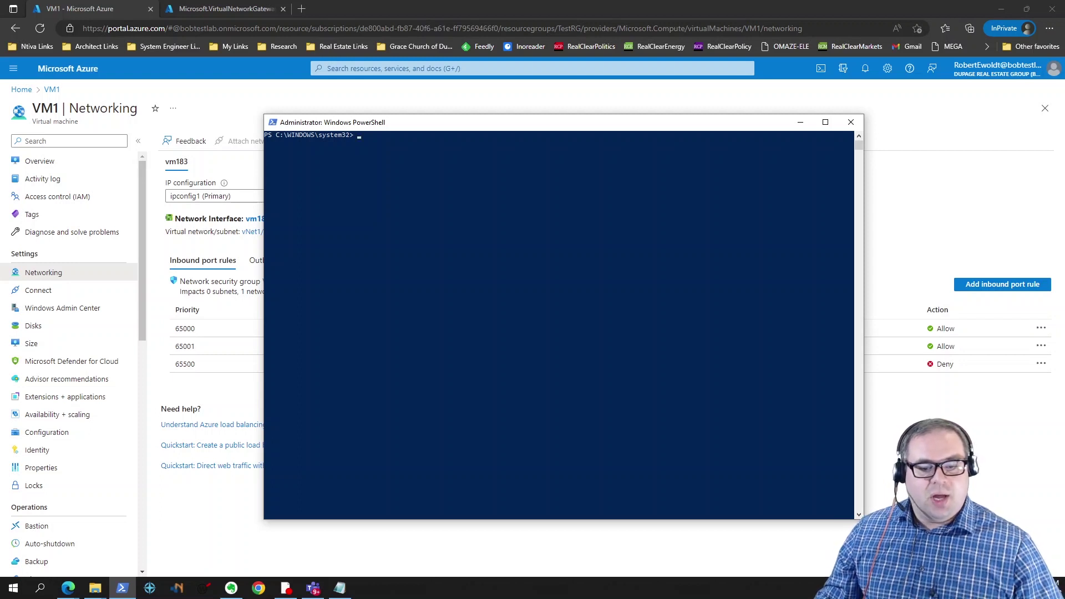
{"action": "key", "text": "alt+Tab"}
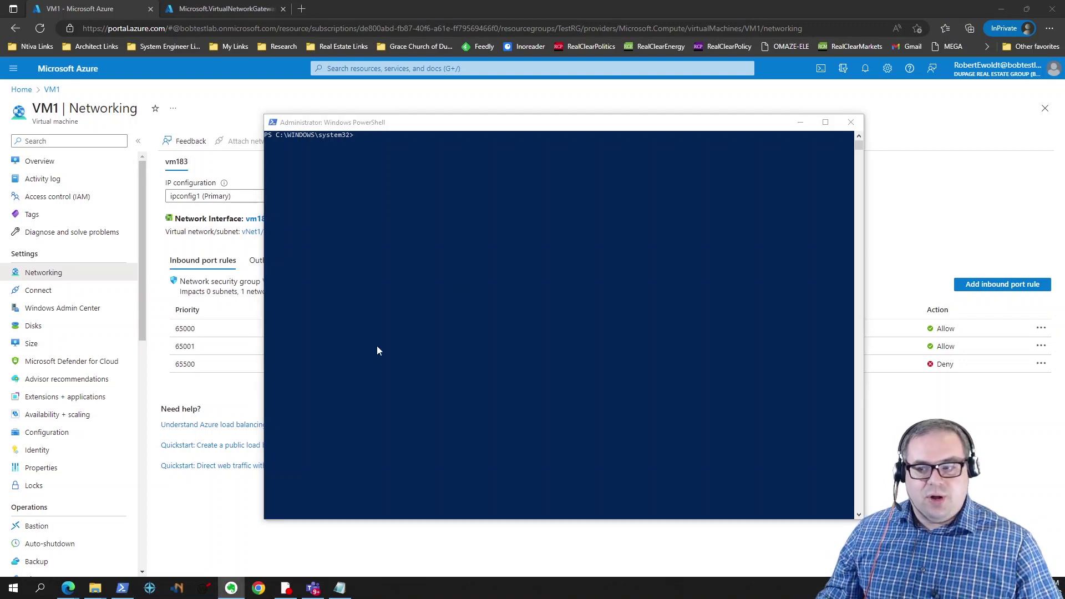
{"action": "right_click", "coordinate": [398, 139]}
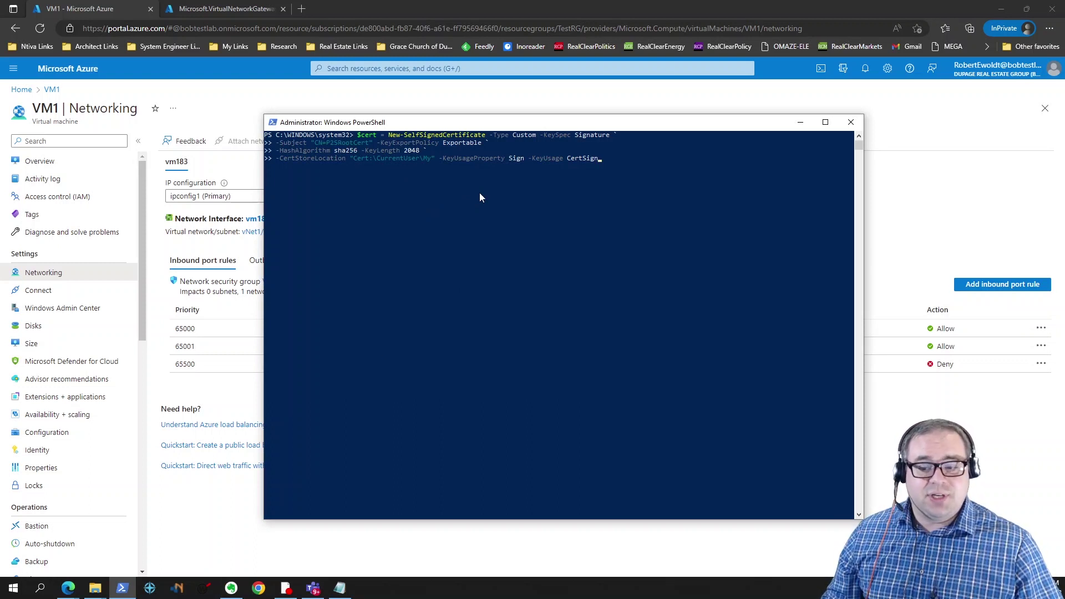
{"action": "key", "text": "Return"}
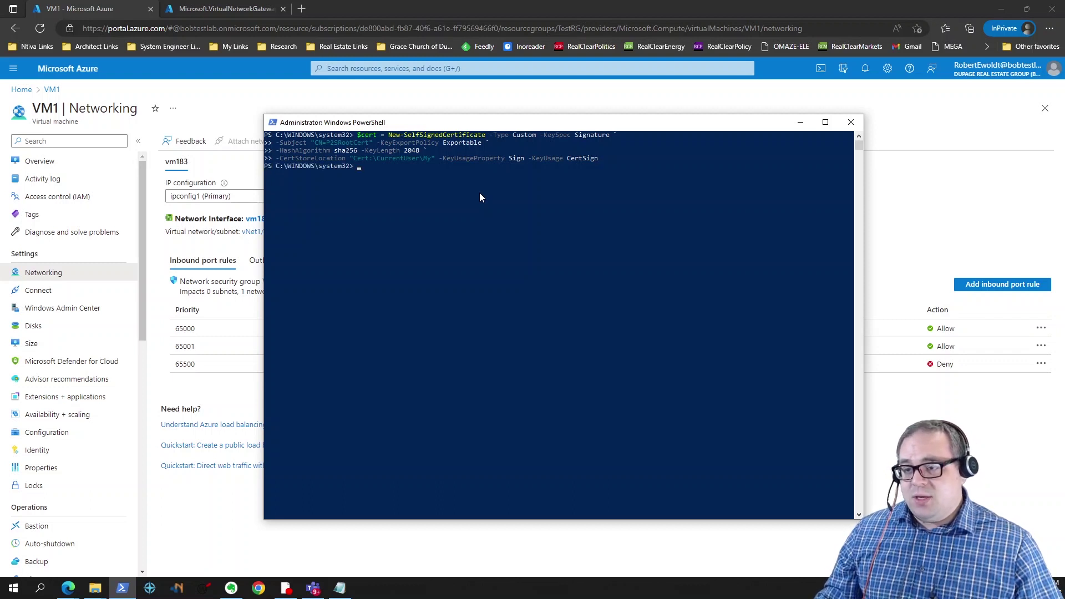
Step: Create the P2SChildCert client certificate signed by P2SRootCert, then bring up certmgr
{"action": "key", "text": "alt+Tab"}
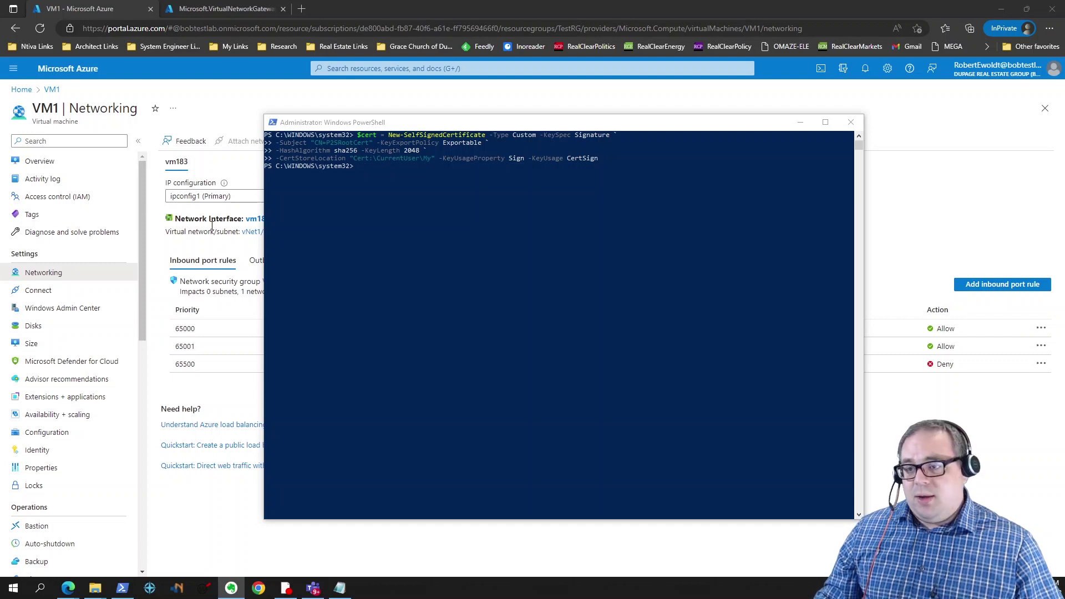
{"action": "left_click", "coordinate": [378, 169]}
{"action": "type", "text": "New-SelfSignedCertificate -Type Custom -DnsName P2SChildCert -KeySpec Signature ` -Subject \"CN=P2SChildCert\" -KeyExportPolicy Exportable ` -HashAlgorithm sha256 -KeyLength 2048 ` -CertStoreLocation \"Cert:\\CurrentUser\\My\" ` -Signer $cert -TextExtension @(\"2.5.29.37={text}1.3.6.1.5.5.7.3.2\")"}
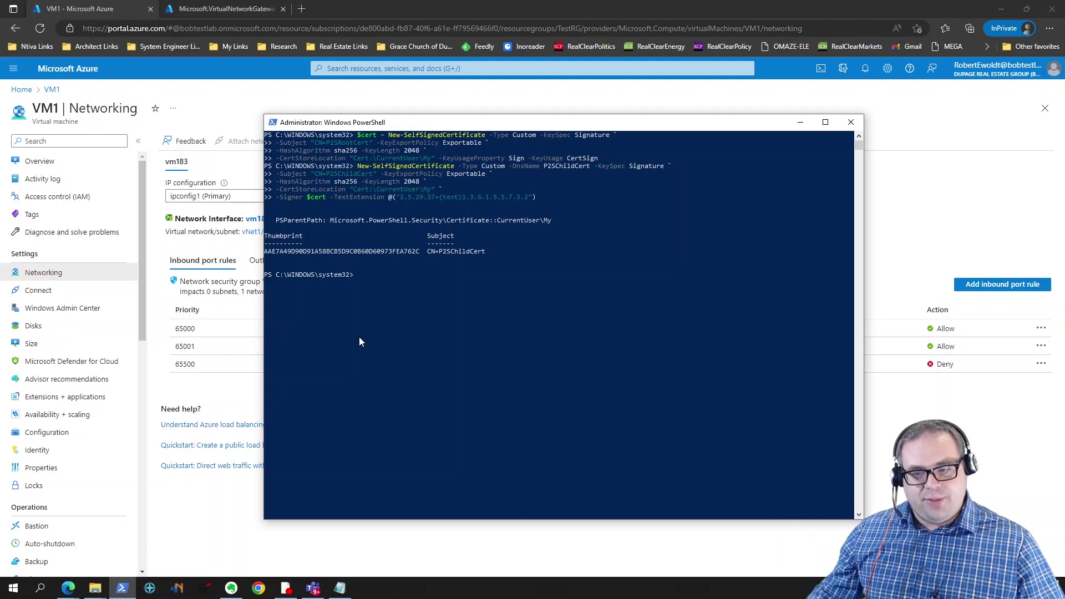
{"action": "key", "text": "alt+Tab"}
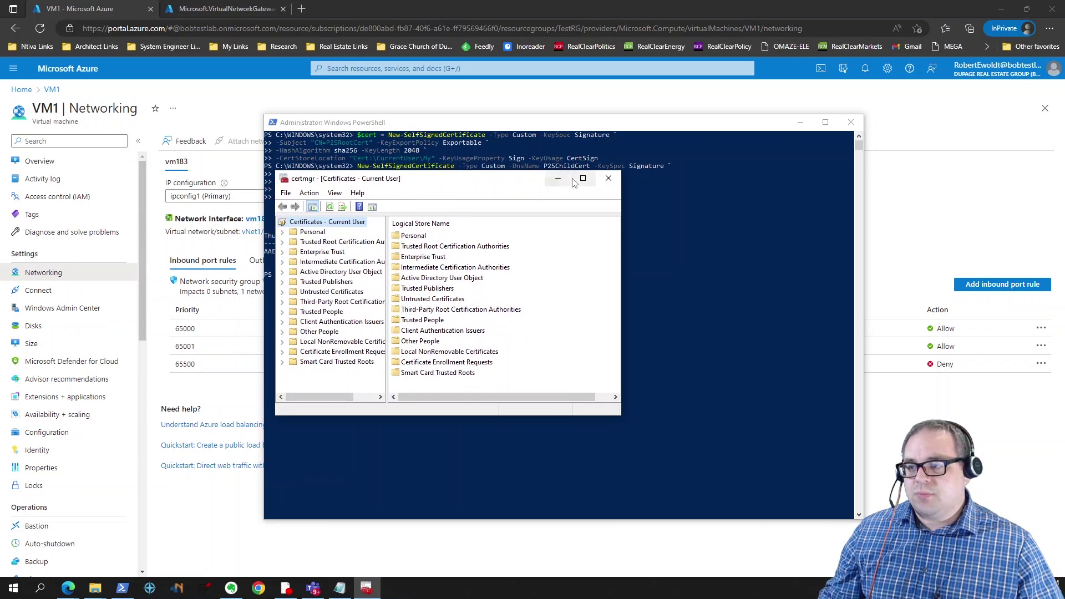
Step: Delete both P2SRootCert and both P2SChildCert certificates from Personal > Certificates, then minimize certmgr
{"action": "left_click", "coordinate": [283, 232]}
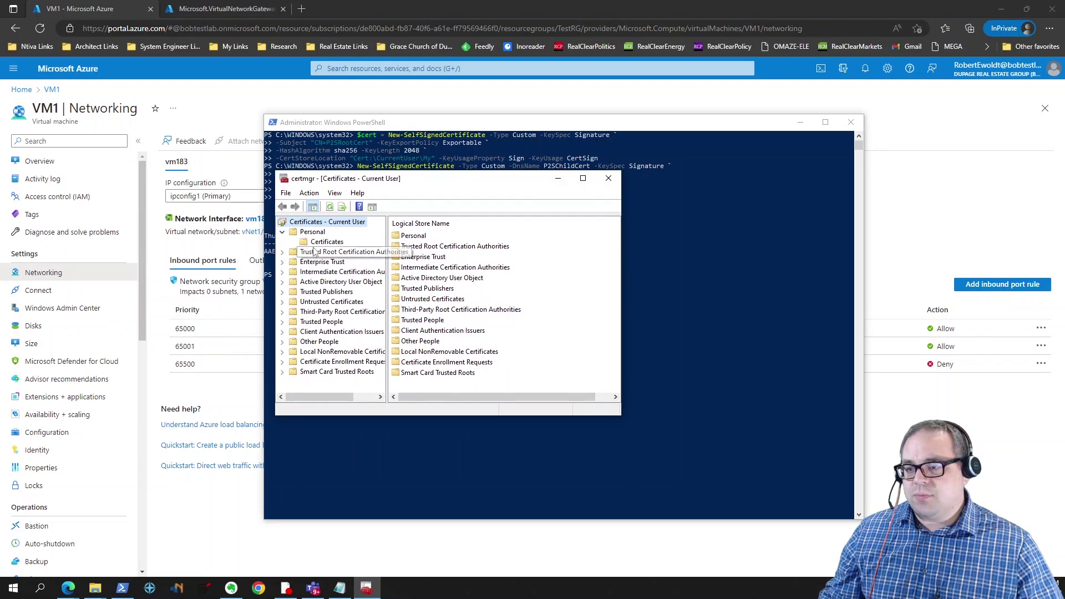
{"action": "left_click", "coordinate": [327, 242]}
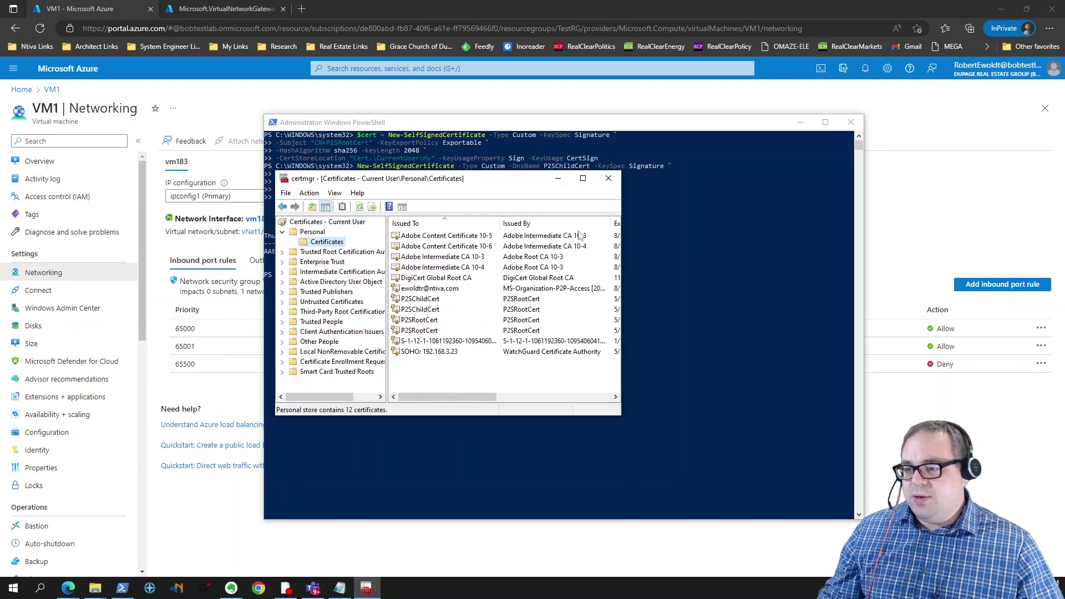
{"action": "left_click_drag", "start_coordinate": [526, 185], "coordinate": [388, 107]}
{"action": "left_click_drag", "start_coordinate": [484, 173], "coordinate": [667, 172]}
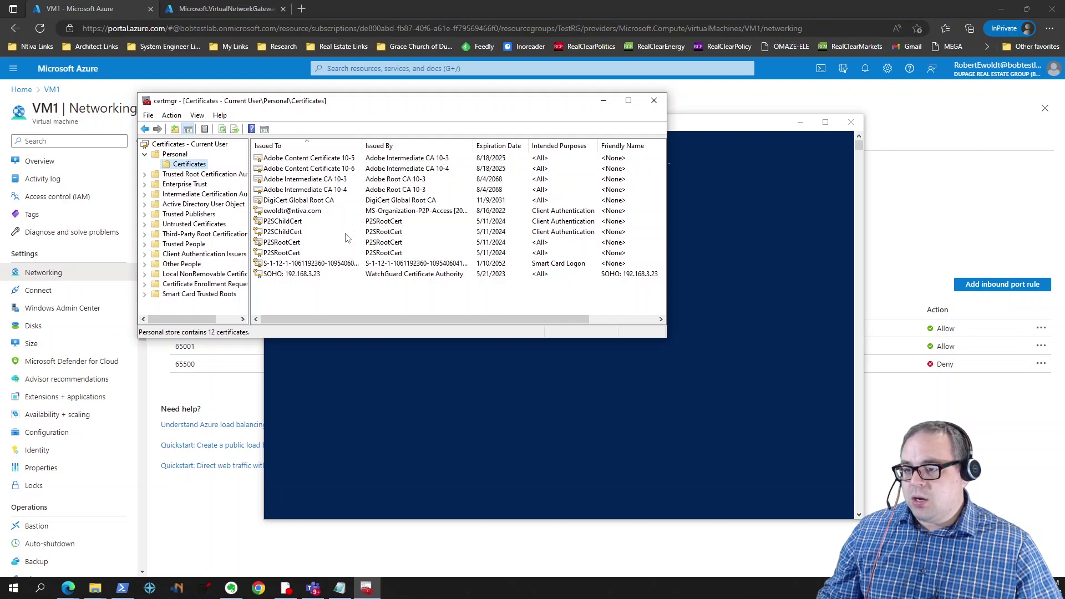
{"action": "left_click", "coordinate": [303, 253]}
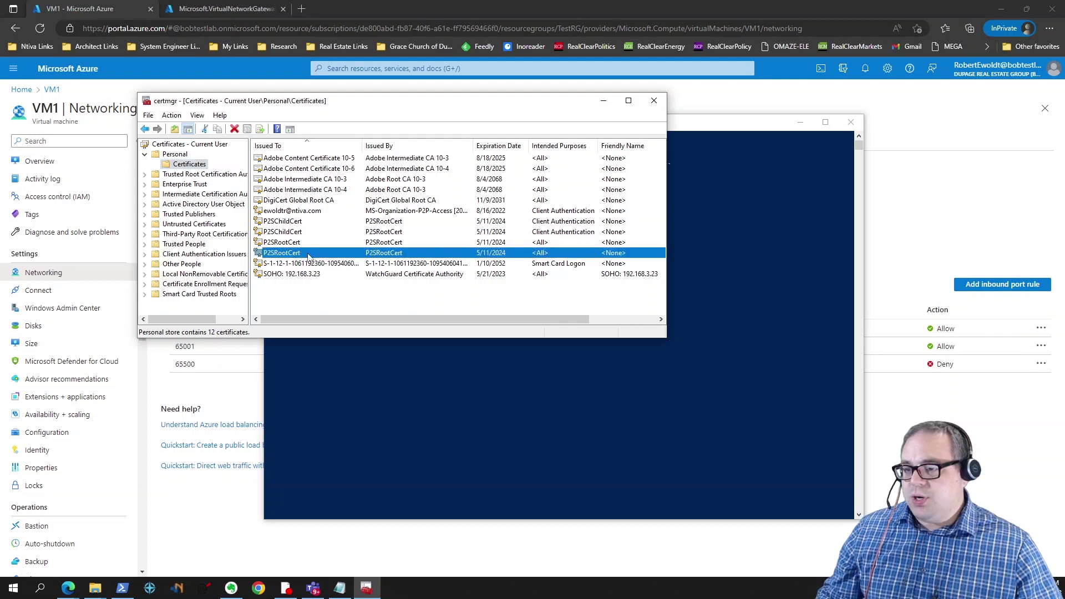
{"action": "left_click", "coordinate": [292, 222], "text": "shift"}
{"action": "right_click", "coordinate": [293, 223]}
{"action": "left_click", "coordinate": [319, 270]}
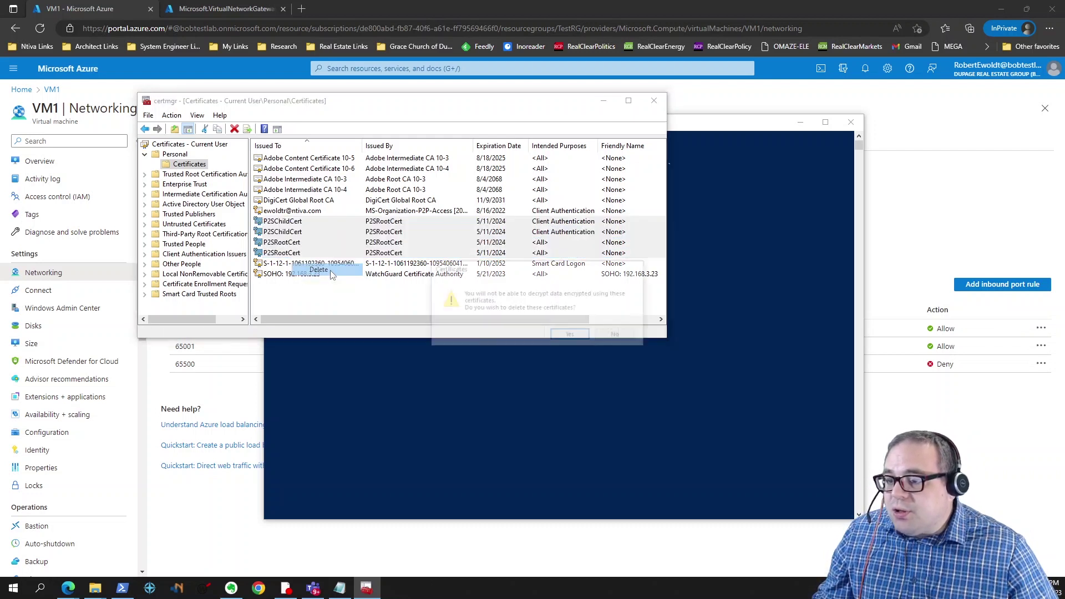
{"action": "left_click", "coordinate": [569, 335]}
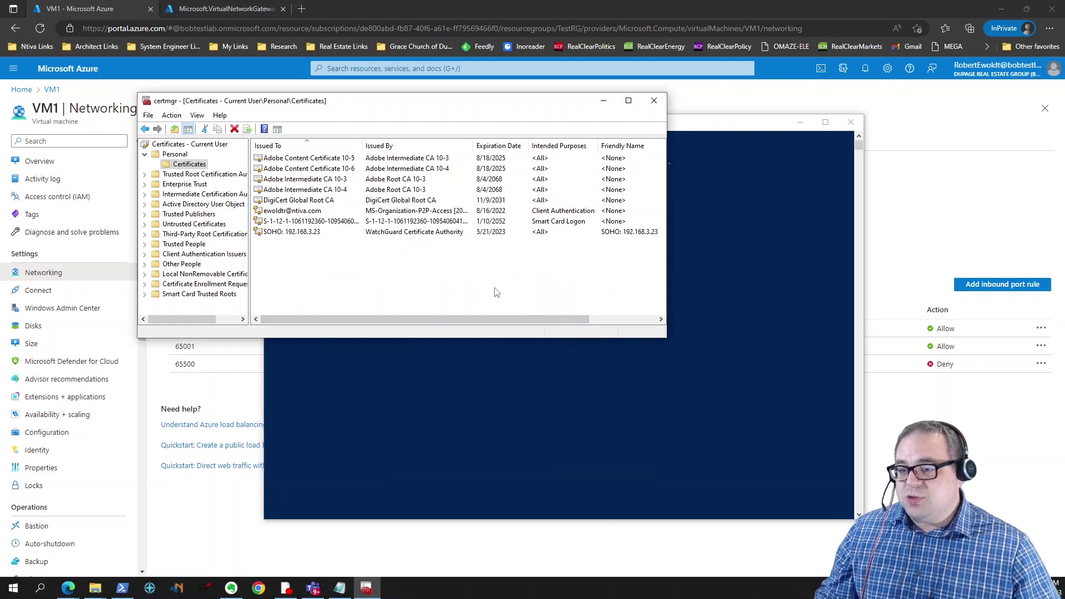
{"action": "left_click", "coordinate": [604, 101]}
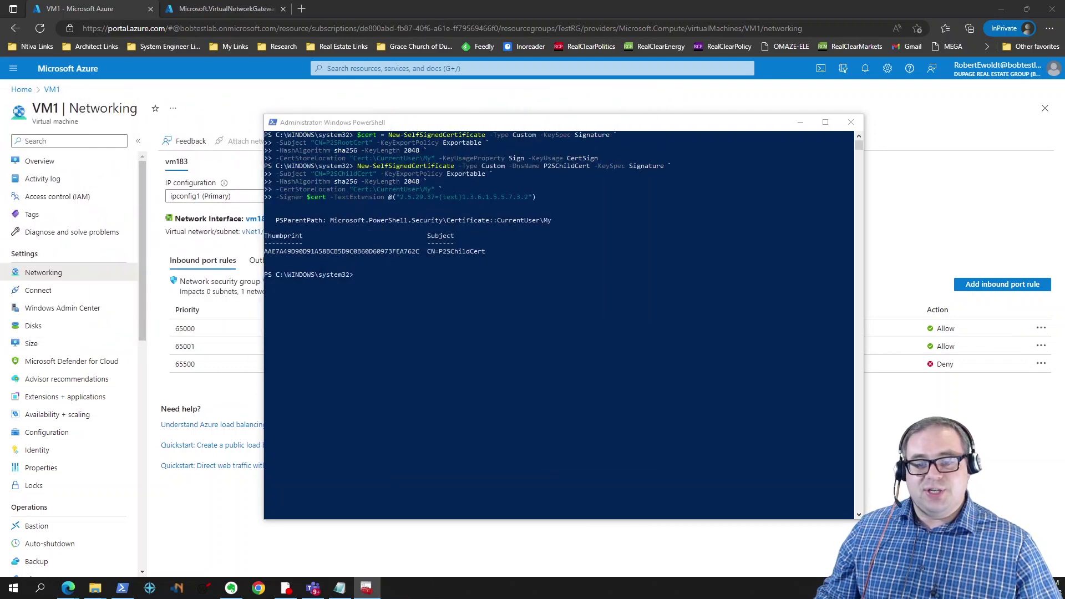
Step: Re-create P2SRootCert and P2SChildCert by re-running the recalled commands, then return to certmgr
{"action": "left_click", "coordinate": [480, 322]}
{"action": "key", "text": "Up"}
{"action": "key", "text": "Up"}
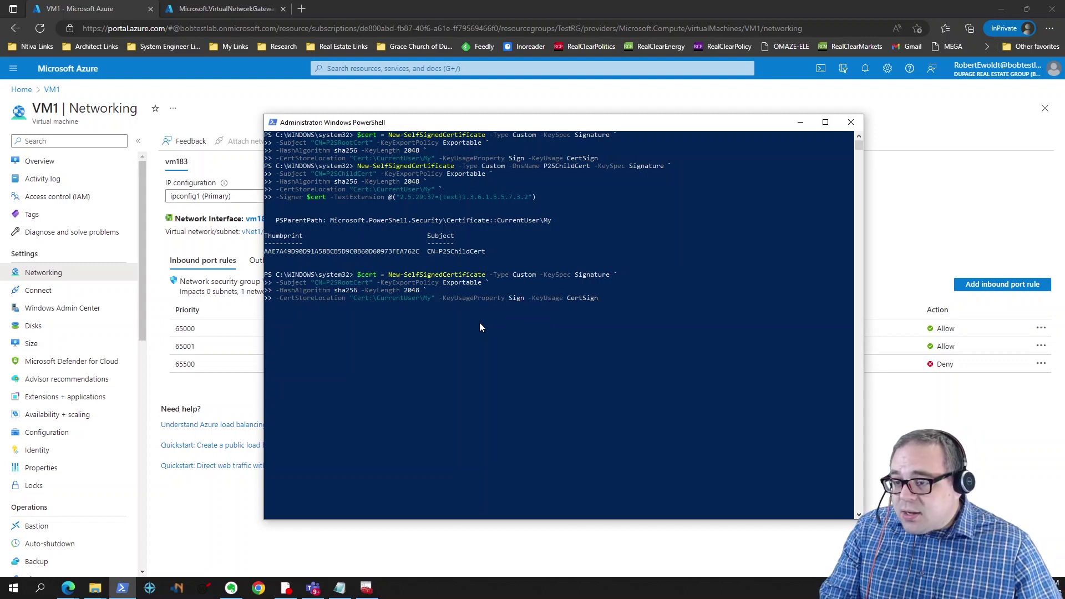
{"action": "key", "text": "Up"}
{"action": "key", "text": "Up"}
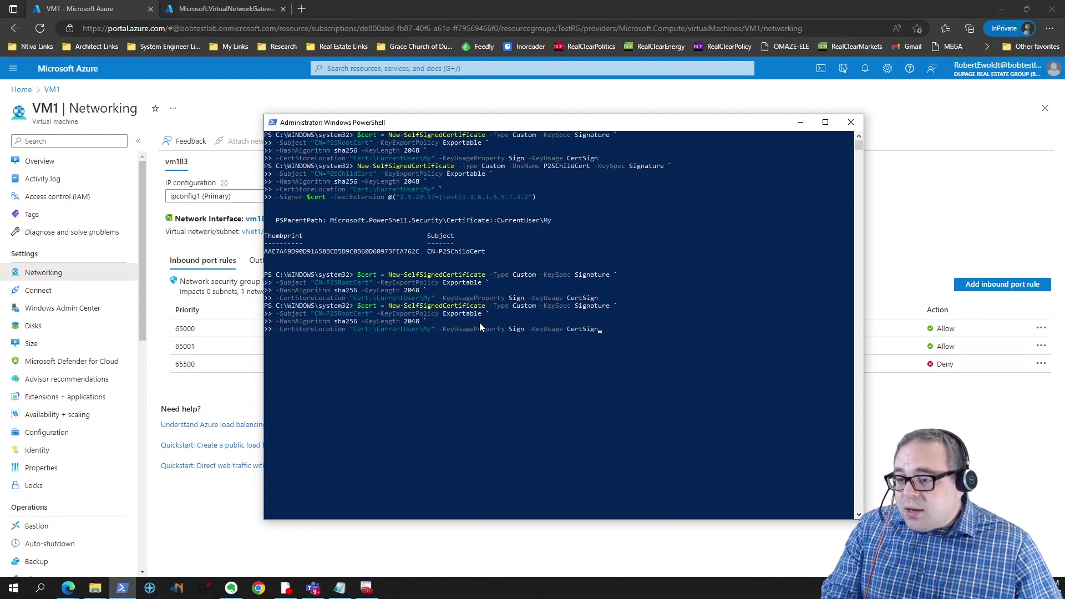
{"action": "key", "text": "Return"}
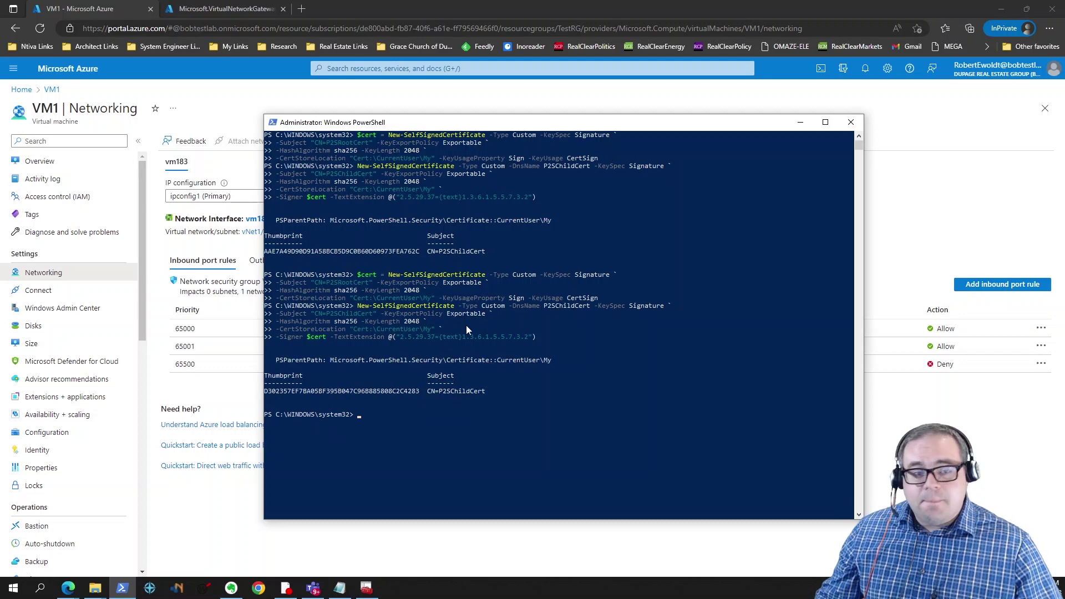
{"action": "key", "text": "alt+Tab"}
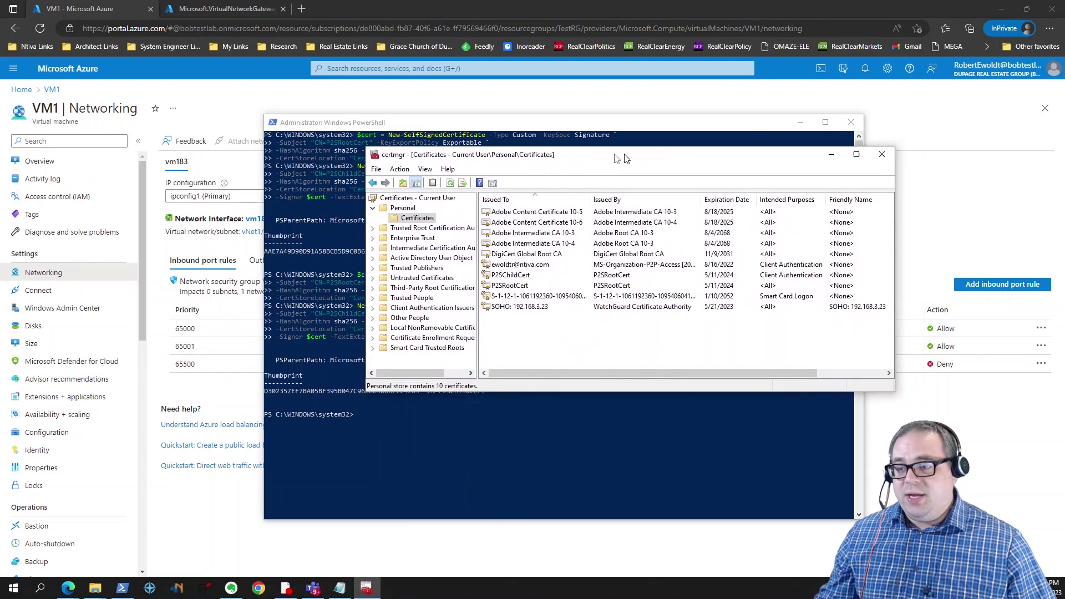
Step: Start exporting P2SRootCert without its private key in Base-64 encoded X.509 format
{"action": "left_click", "coordinate": [314, 262]}
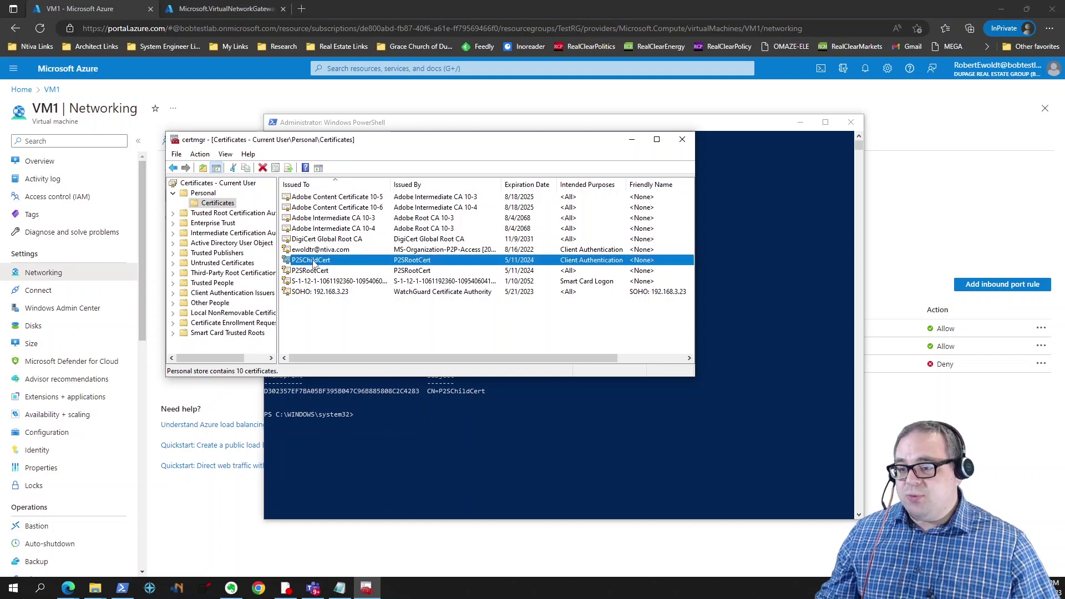
{"action": "right_click", "coordinate": [315, 271]}
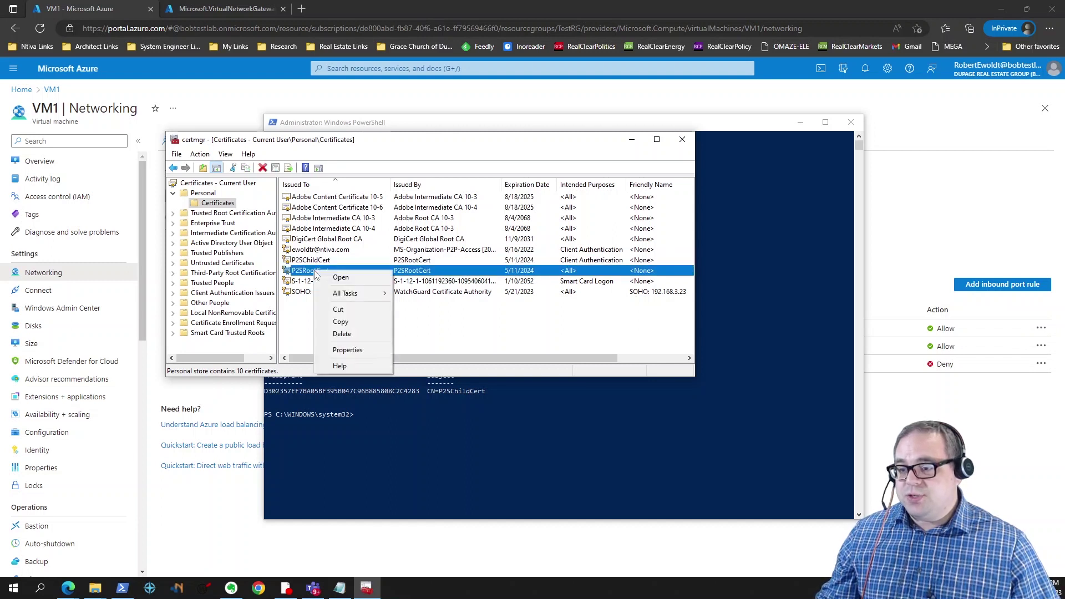
{"action": "mouse_move", "coordinate": [348, 293]}
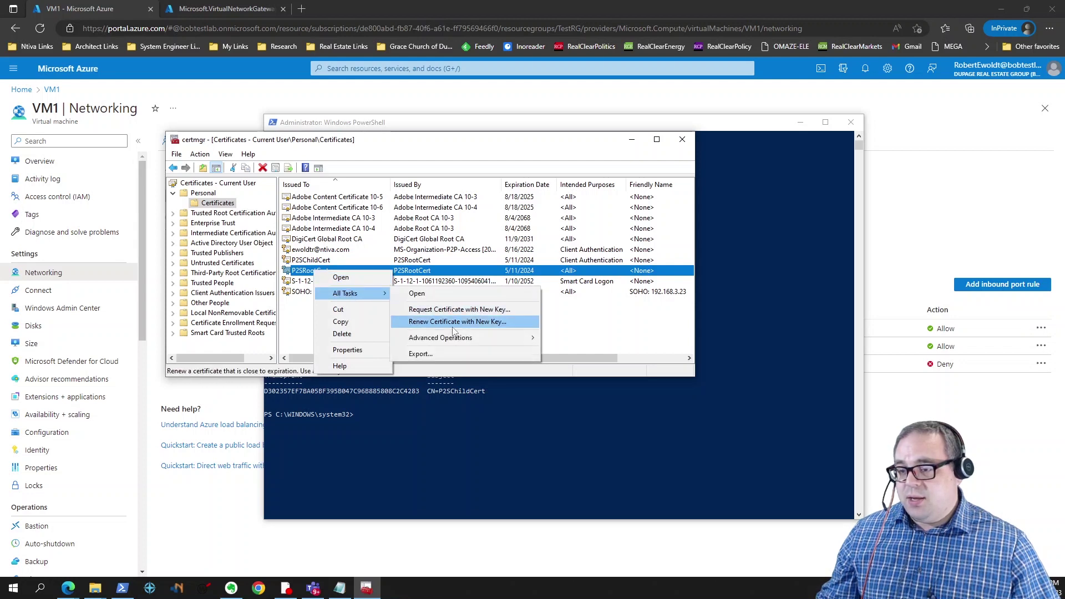
{"action": "left_click", "coordinate": [454, 354]}
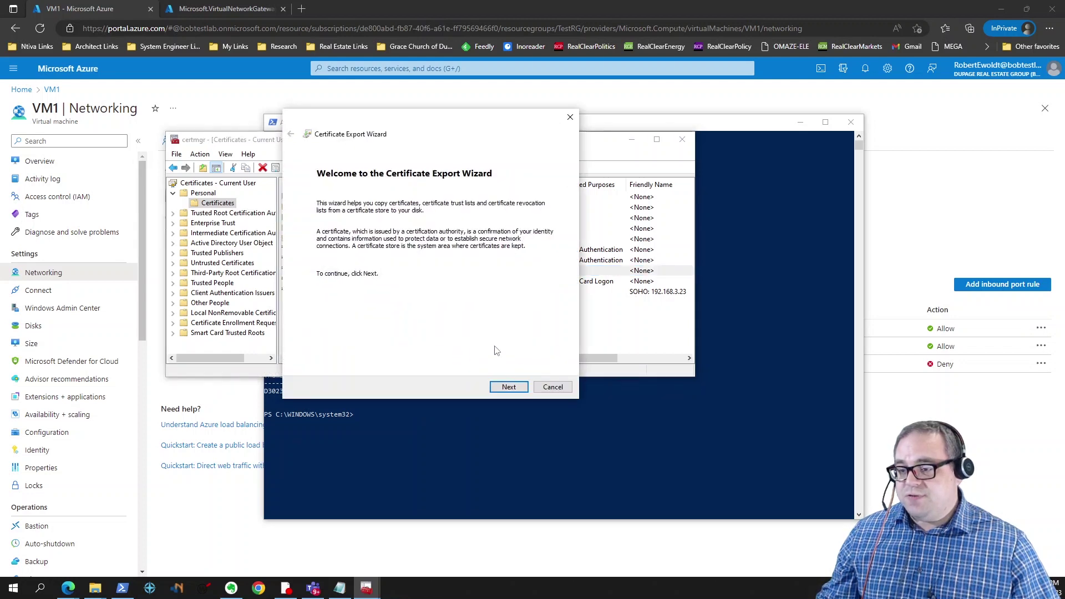
{"action": "left_click", "coordinate": [509, 386]}
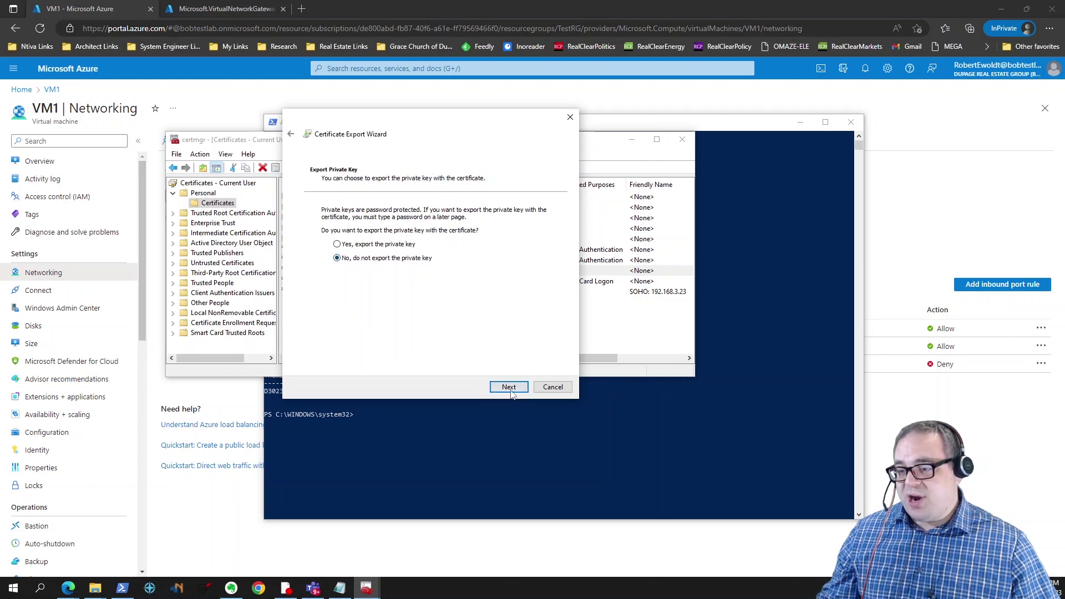
{"action": "left_click", "coordinate": [510, 389]}
{"action": "left_click", "coordinate": [336, 238]}
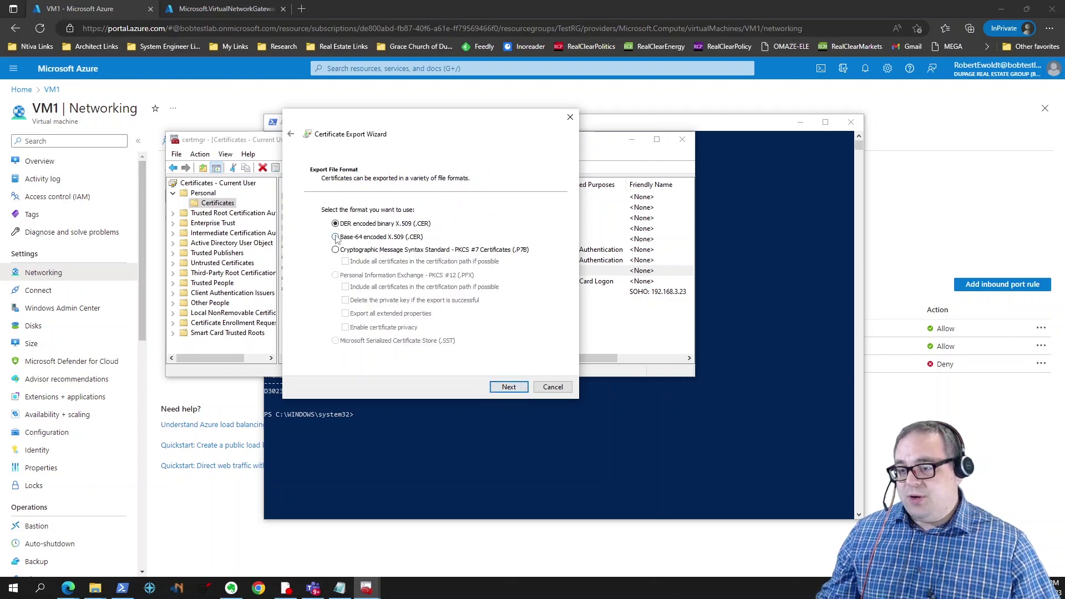
{"action": "left_click", "coordinate": [509, 388]}
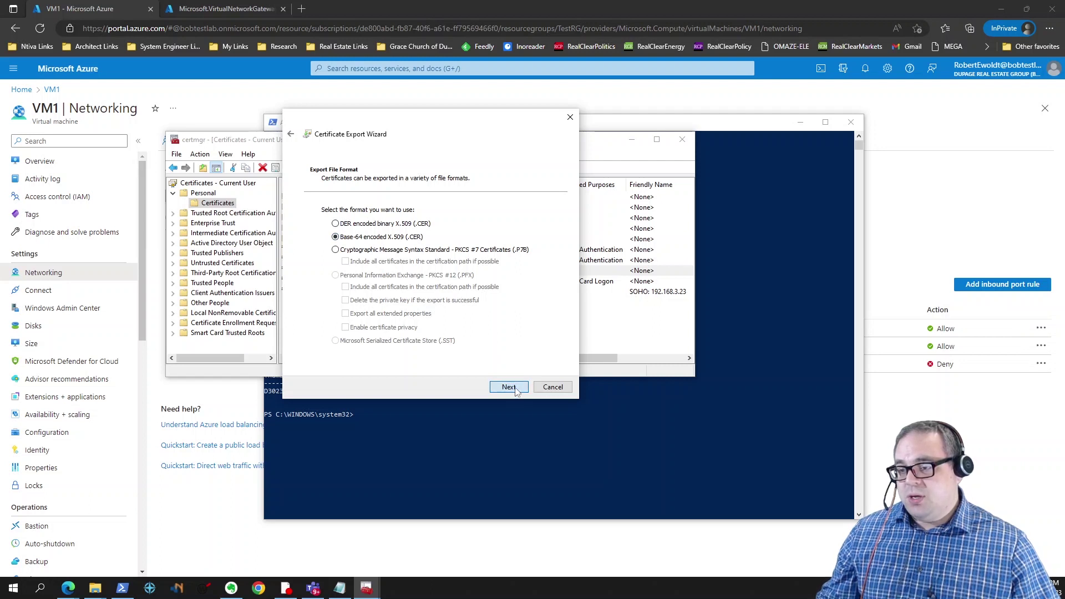
Step: Save the export as C:\temp\AzureVPN\P2SRootCert.cer and finish the wizard
{"action": "left_click", "coordinate": [527, 221]}
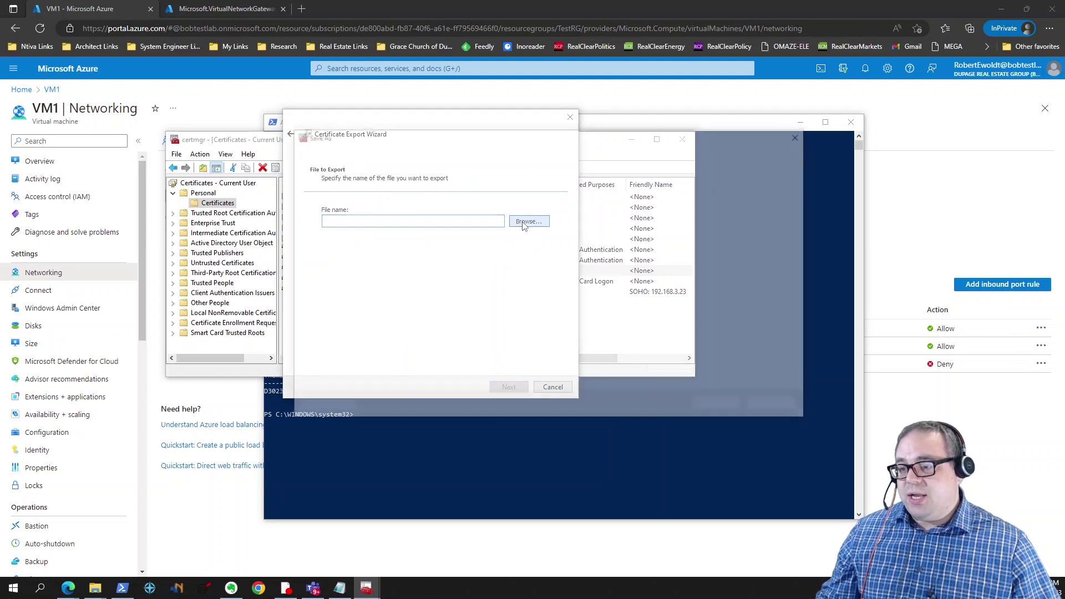
{"action": "double_click", "coordinate": [432, 208]}
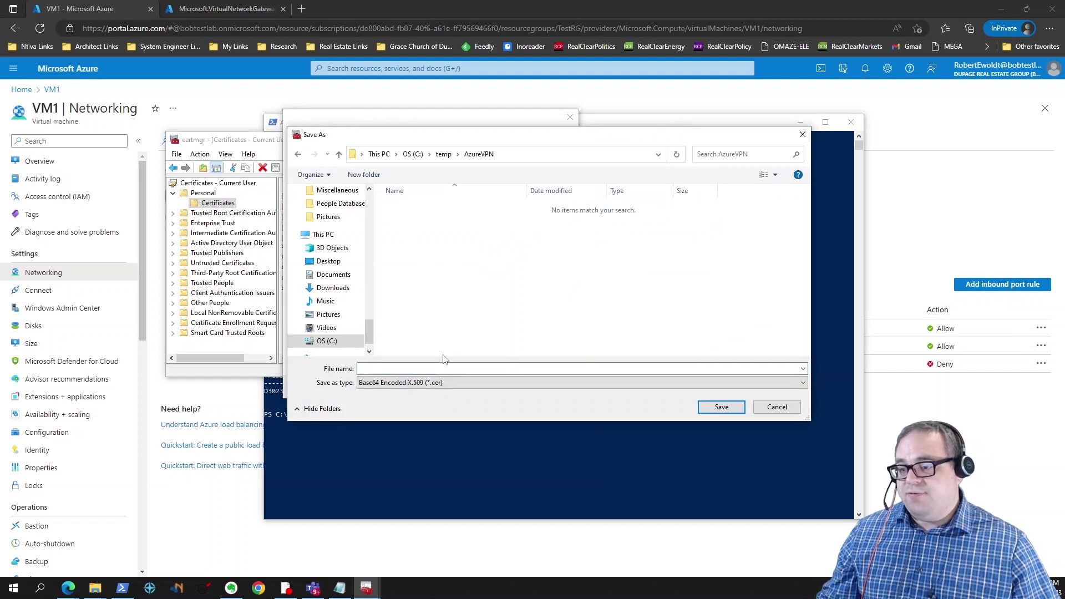
{"action": "left_click_drag", "start_coordinate": [487, 136], "coordinate": [585, 185]}
{"action": "left_click", "coordinate": [857, 455]}
{"action": "left_click_drag", "start_coordinate": [460, 127], "coordinate": [687, 160]}
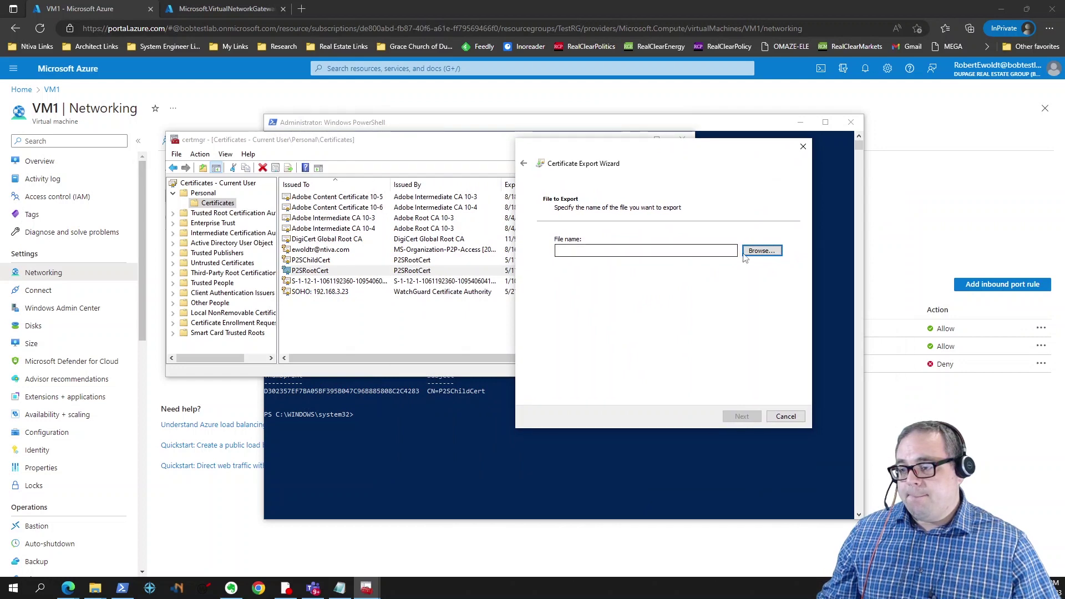
{"action": "left_click", "coordinate": [762, 250]}
{"action": "double_click", "coordinate": [645, 236]}
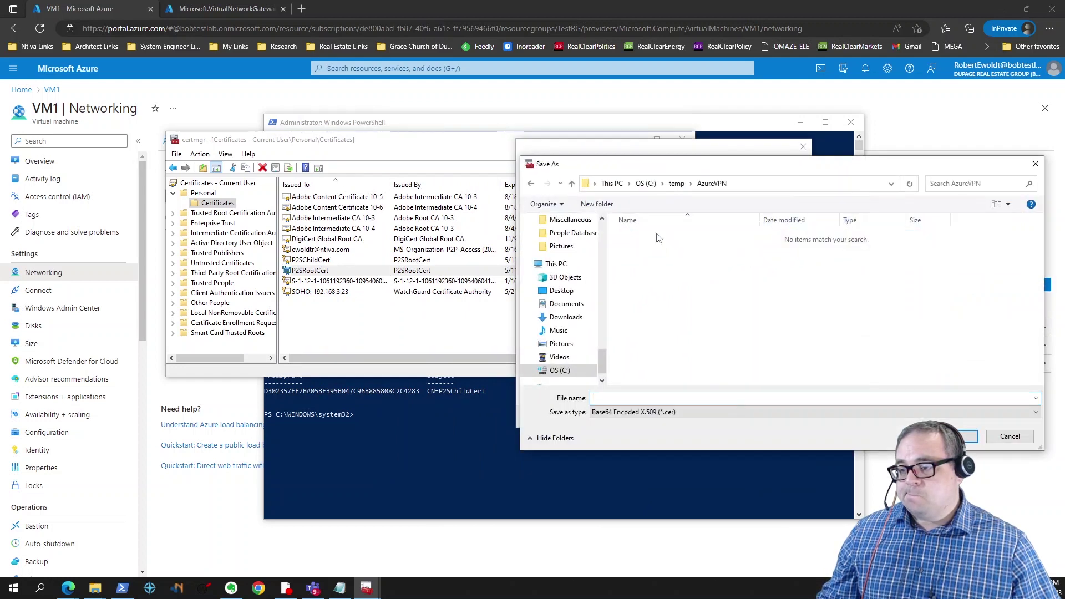
{"action": "left_click", "coordinate": [670, 397]}
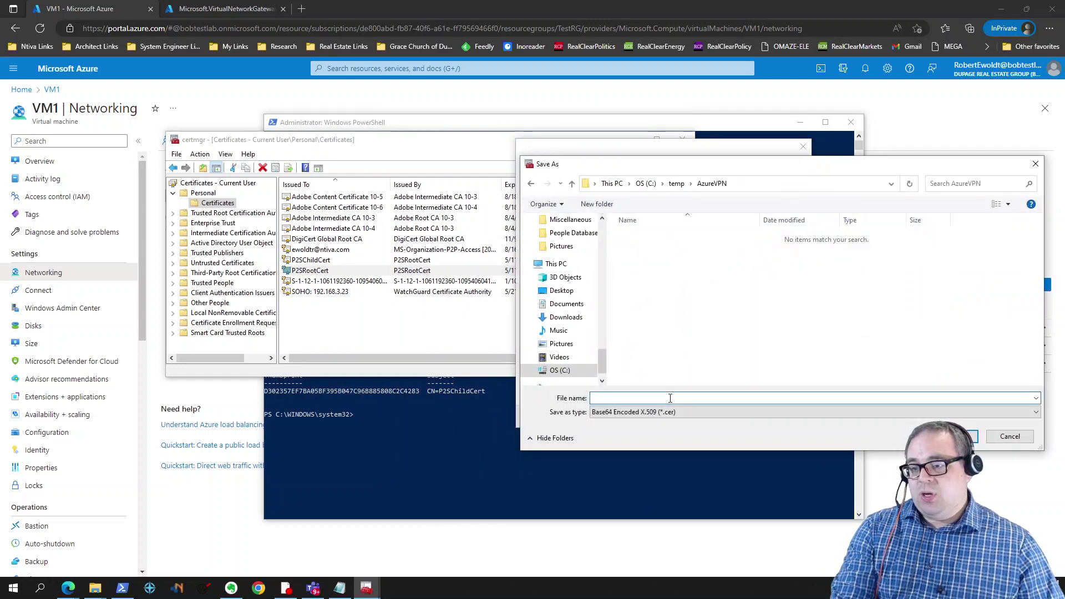
{"action": "type", "text": "P2SRootCert"}
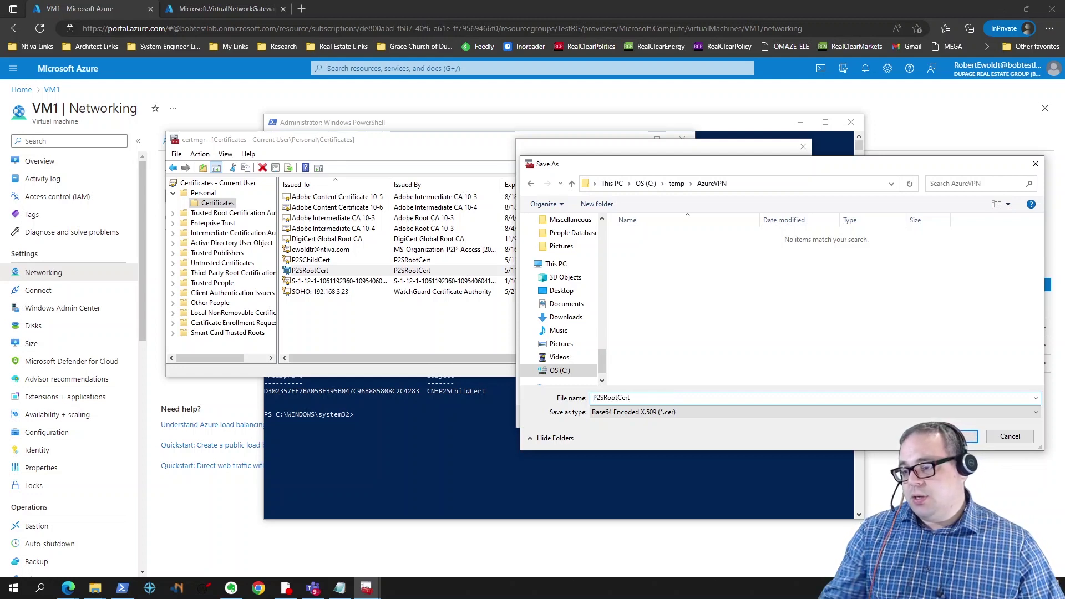
{"action": "key", "text": "Tab"}
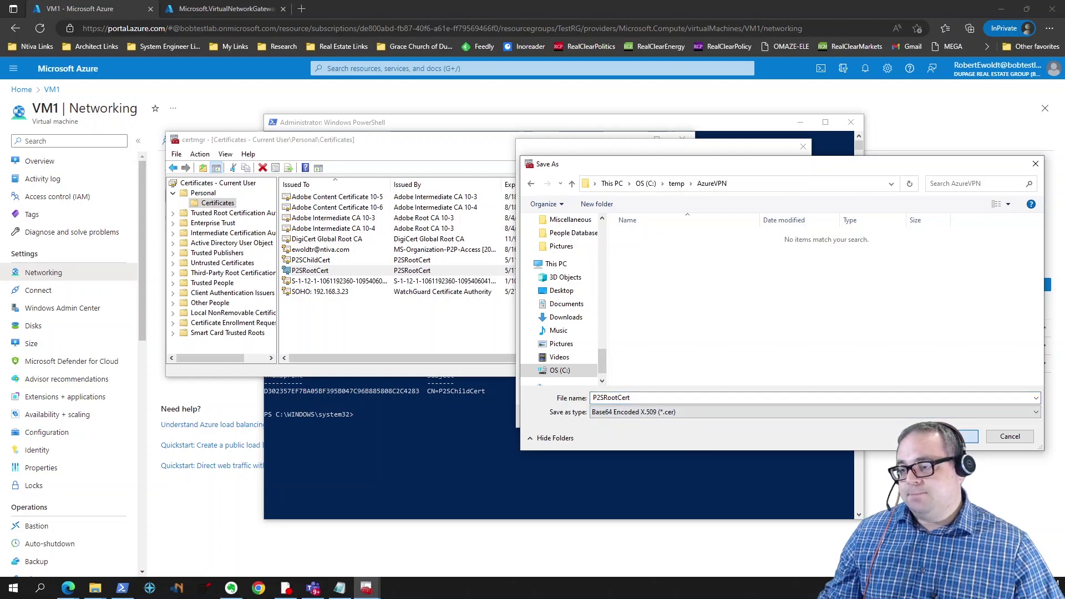
{"action": "left_click", "coordinate": [965, 437]}
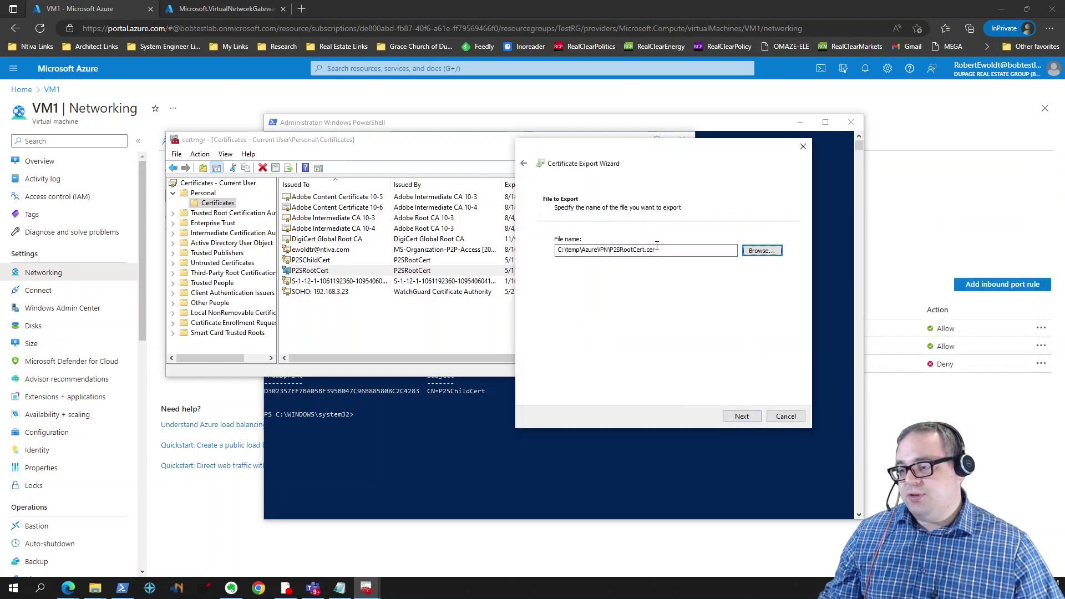
{"action": "left_click", "coordinate": [743, 416]}
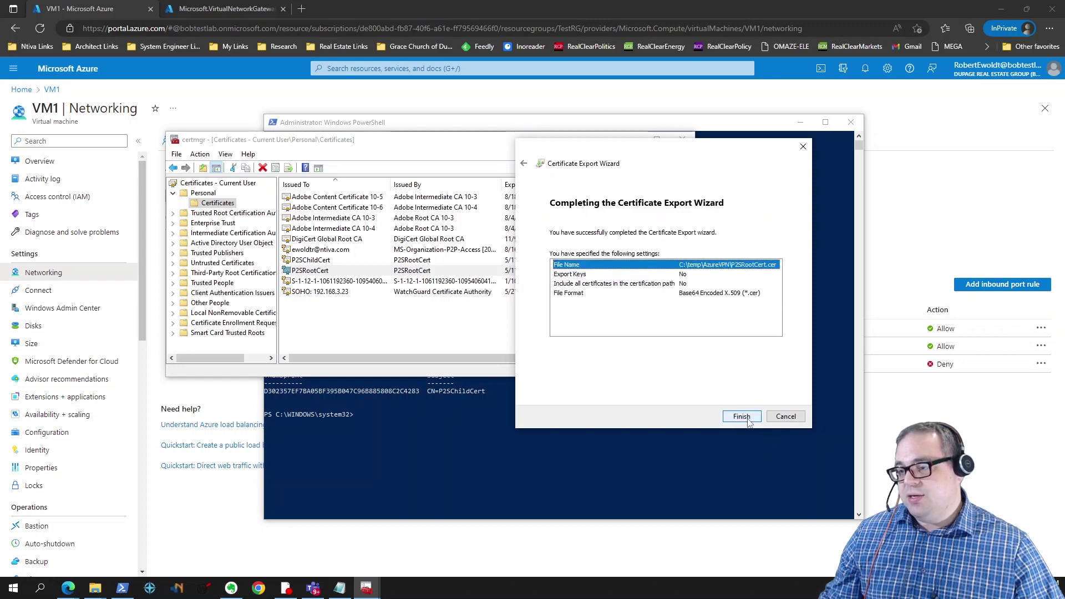
{"action": "left_click", "coordinate": [744, 420]}
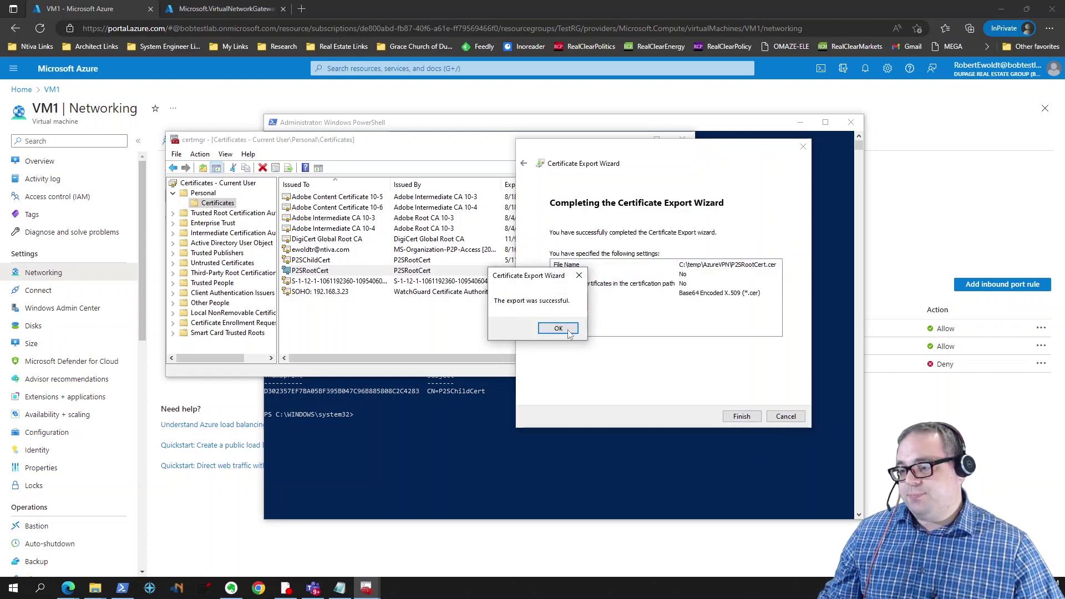
{"action": "left_click", "coordinate": [558, 328]}
Step: Start exporting P2SChildCert with its private key in PFX format
{"action": "left_click", "coordinate": [332, 262]}
{"action": "right_click", "coordinate": [332, 262]}
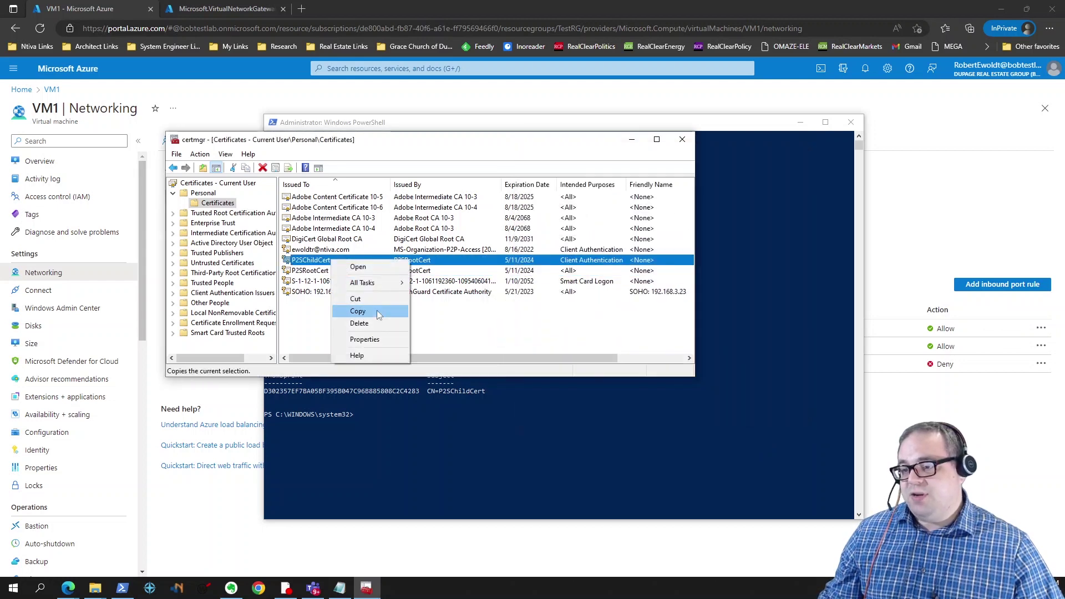
{"action": "mouse_move", "coordinate": [364, 283]}
{"action": "mouse_move", "coordinate": [484, 333]}
{"action": "left_click", "coordinate": [441, 343]}
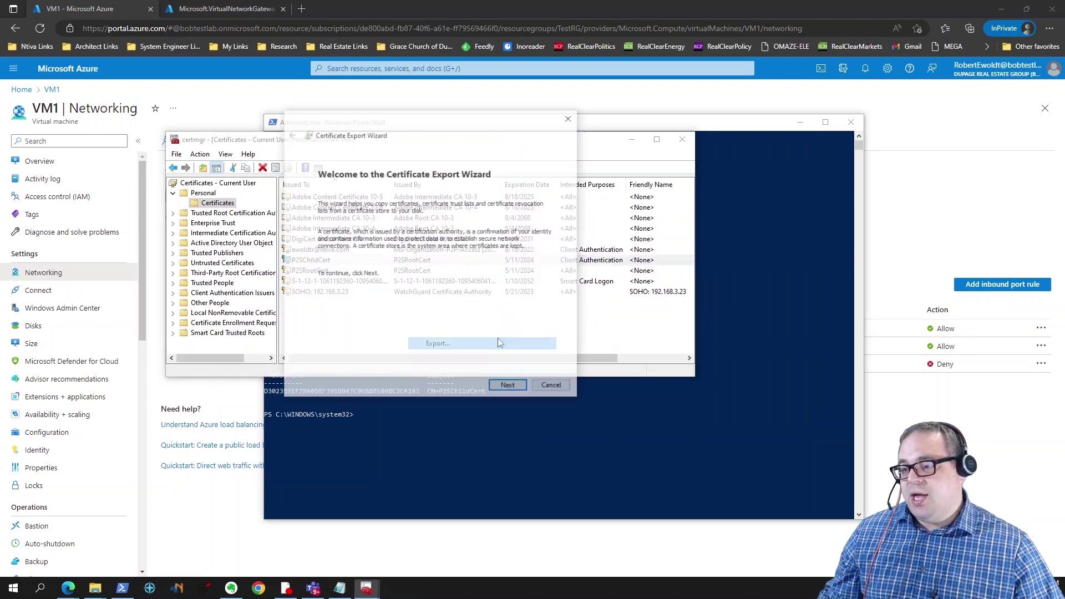
{"action": "left_click", "coordinate": [509, 387]}
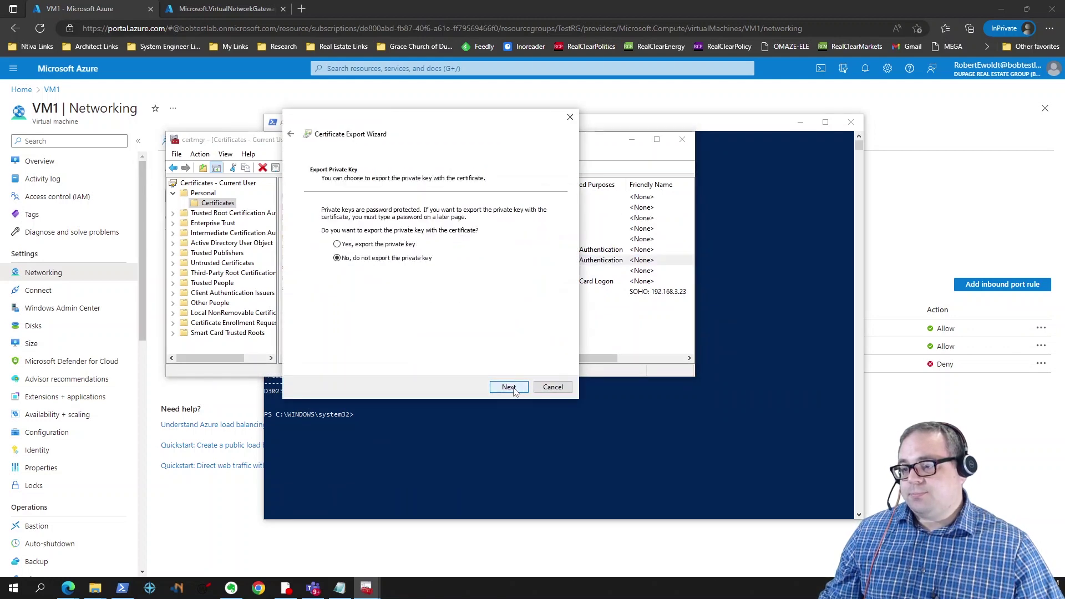
{"action": "left_click", "coordinate": [337, 244]}
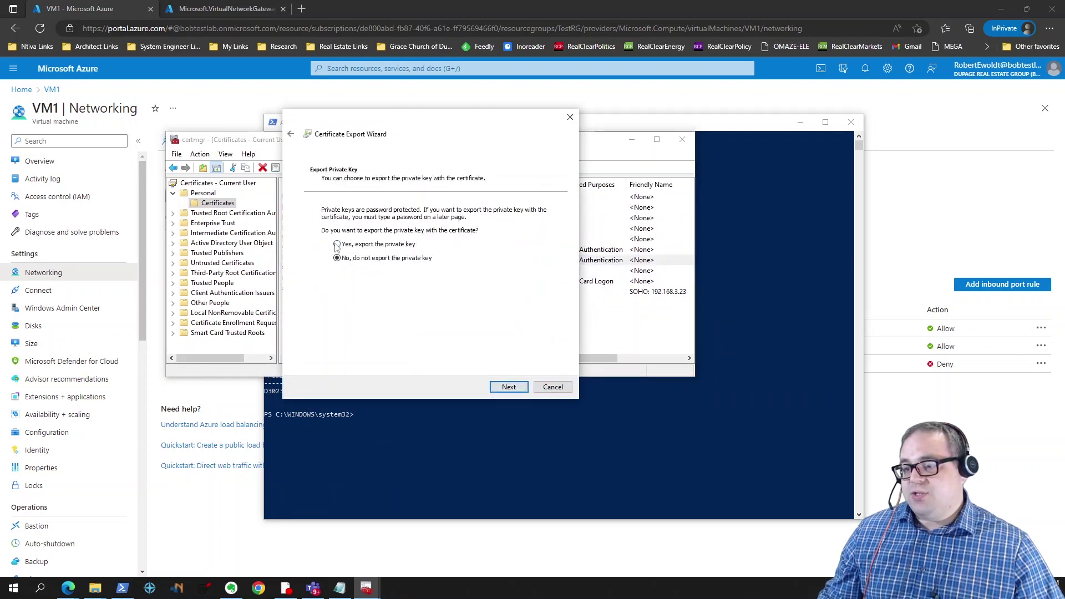
{"action": "left_click", "coordinate": [508, 387]}
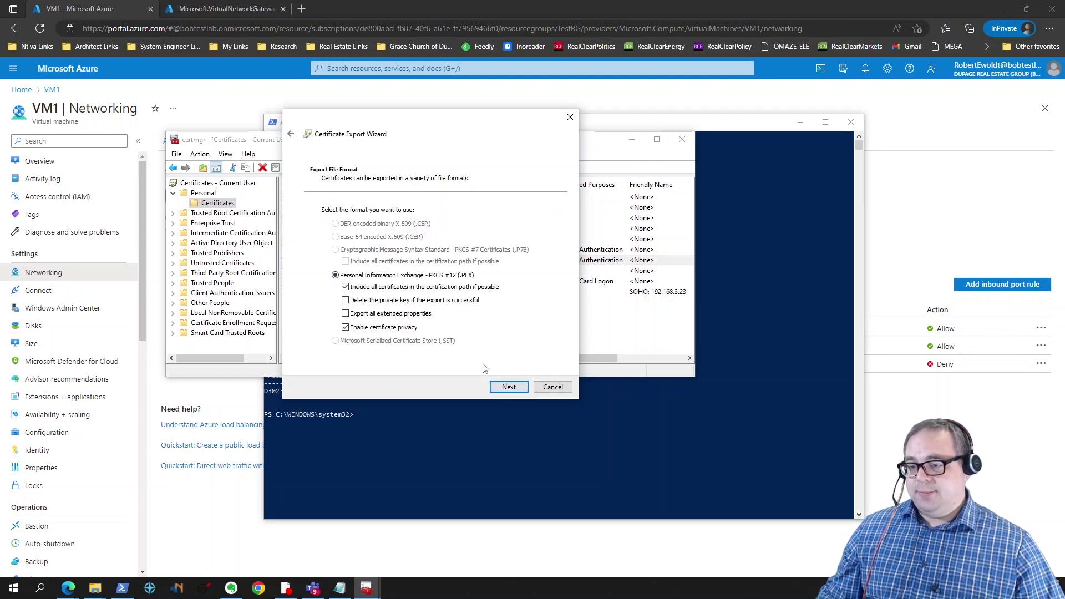
{"action": "left_click", "coordinate": [508, 387]}
Step: Protect the PFX export with a password, entered and confirmed
{"action": "left_click", "coordinate": [325, 297]}
{"action": "left_click", "coordinate": [363, 308]}
{"action": "type", "text": "********"}
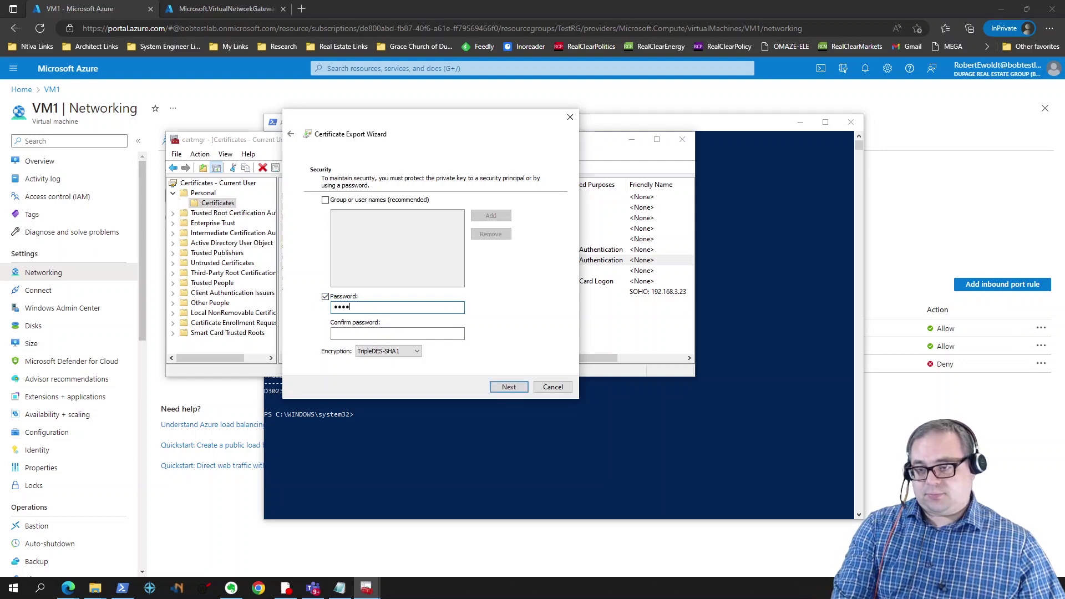
{"action": "key", "text": "Tab"}
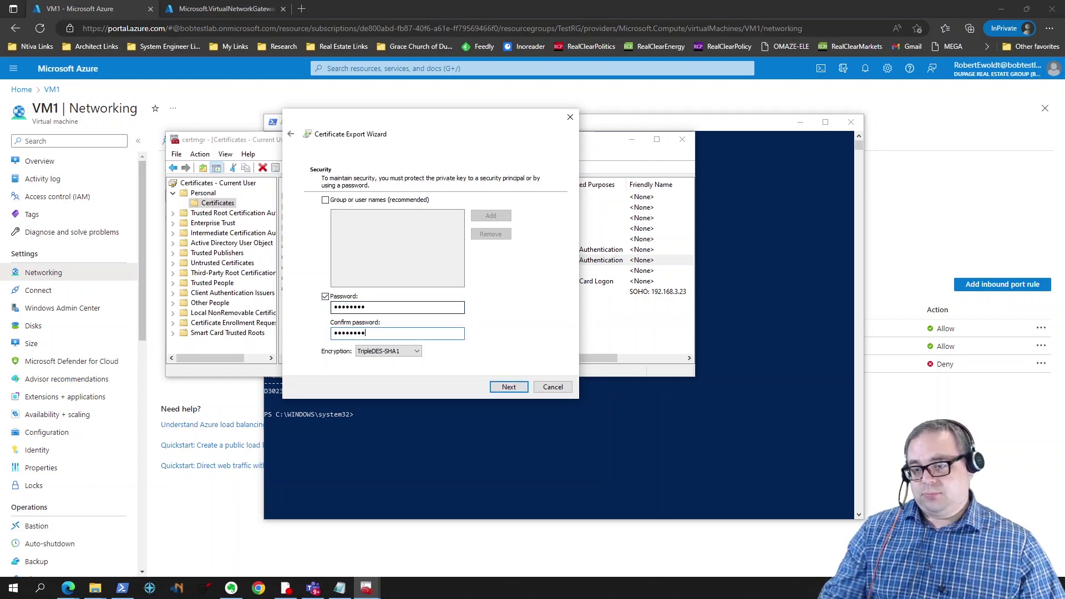
{"action": "type", "text": "********"}
{"action": "left_click", "coordinate": [507, 387]}
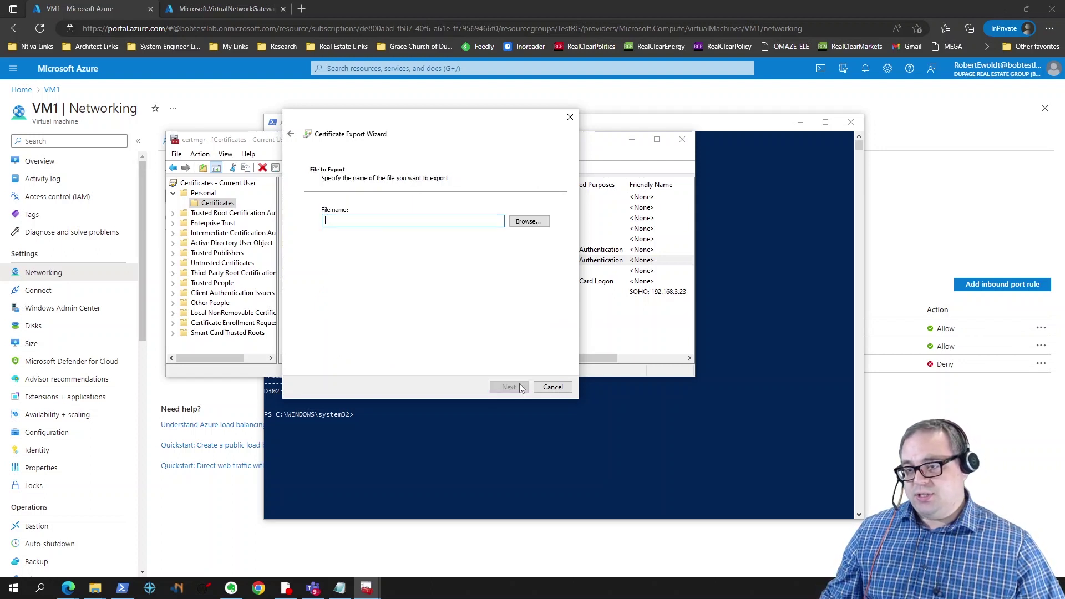
Step: Save the export as P2SChildCert.pfx in C:\temp\AzureVPN and finish the wizard
{"action": "left_click", "coordinate": [535, 222]}
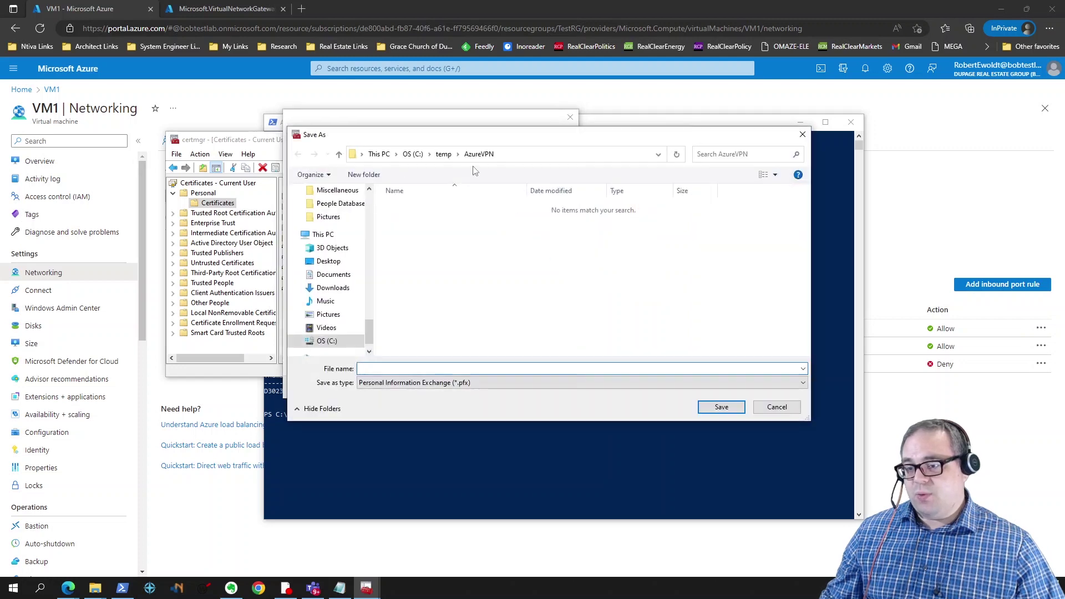
{"action": "left_click", "coordinate": [777, 408]}
{"action": "left_click_drag", "start_coordinate": [443, 133], "coordinate": [697, 152]}
{"action": "left_click", "coordinate": [776, 244]}
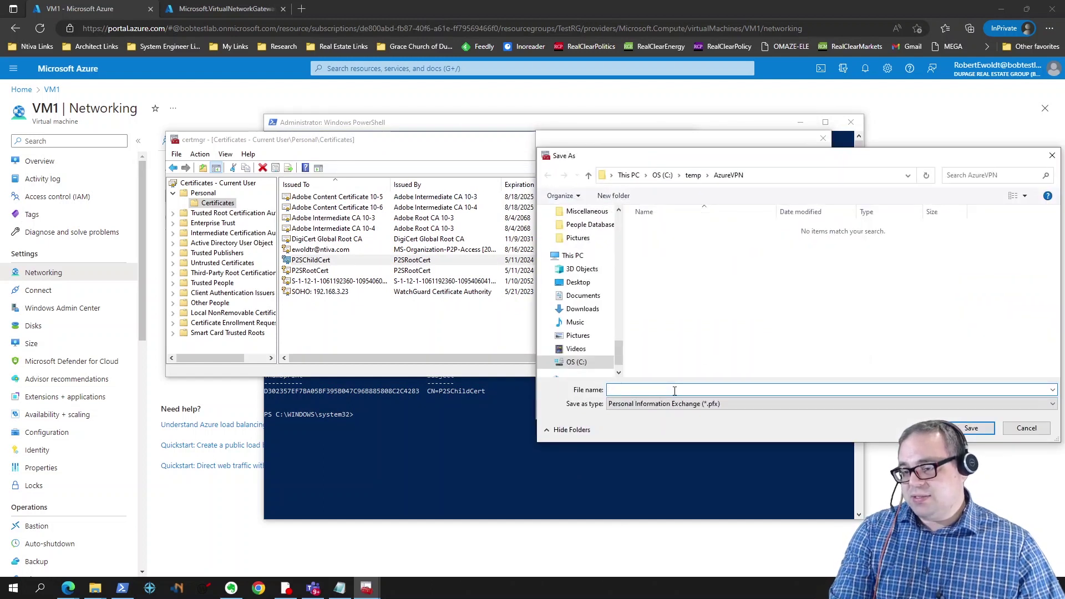
{"action": "type", "text": "P2SChildCert"}
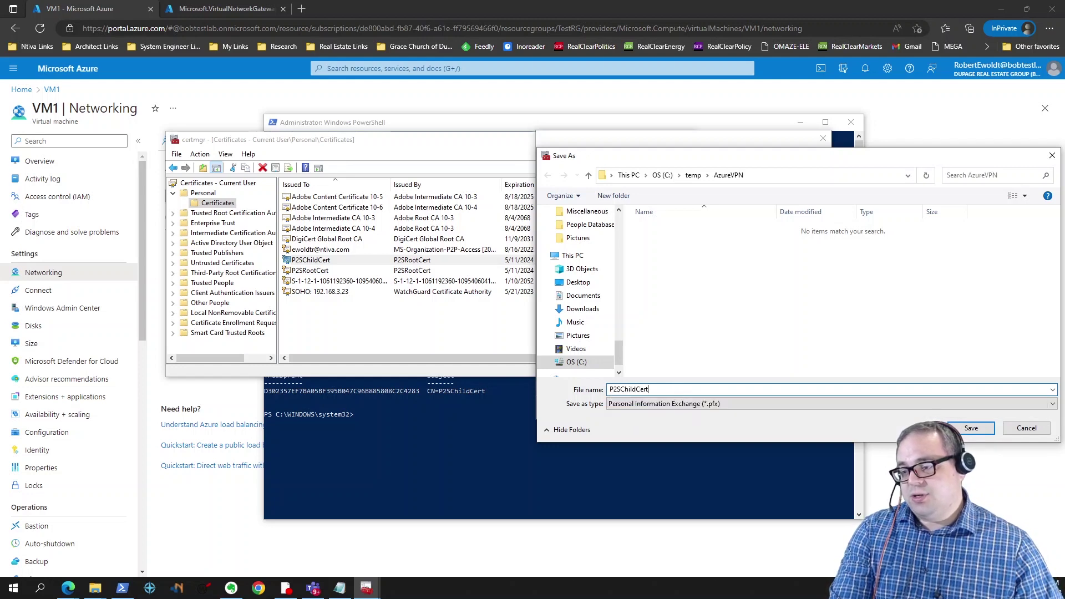
{"action": "left_click", "coordinate": [972, 428]}
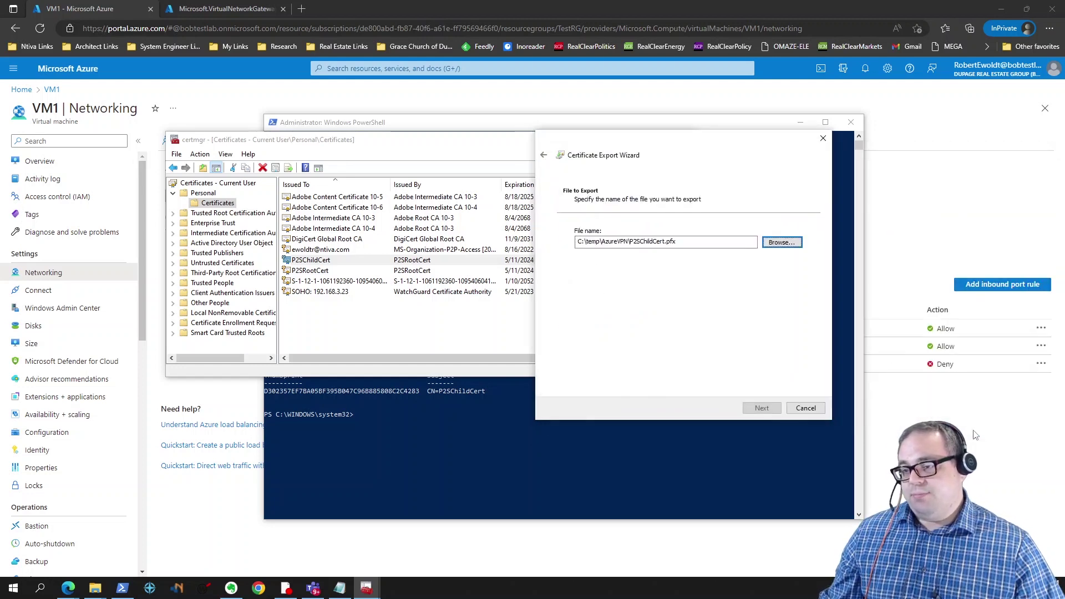
{"action": "left_click", "coordinate": [771, 411]}
{"action": "left_click", "coordinate": [761, 409]}
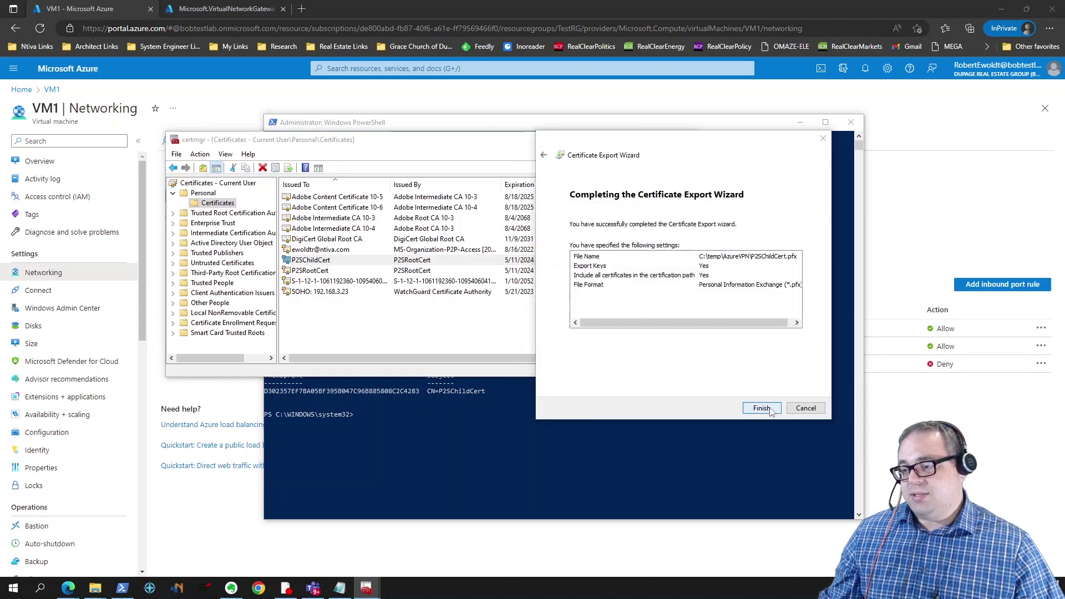
{"action": "left_click", "coordinate": [555, 329]}
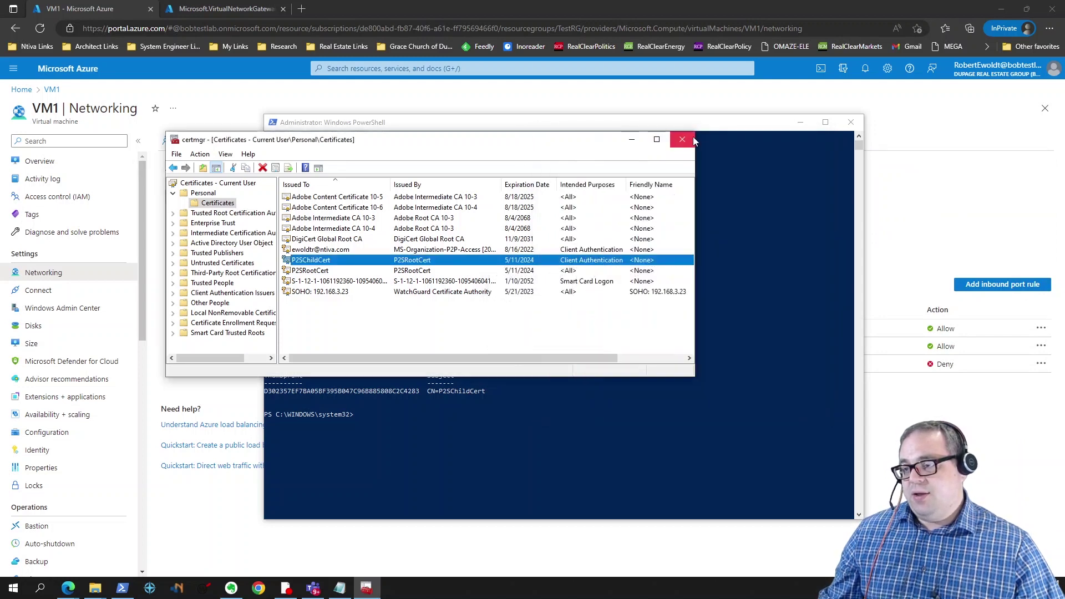
Step: Close certmgr and minimize the PowerShell console to reveal the gateway deployment page
{"action": "left_click", "coordinate": [683, 139]}
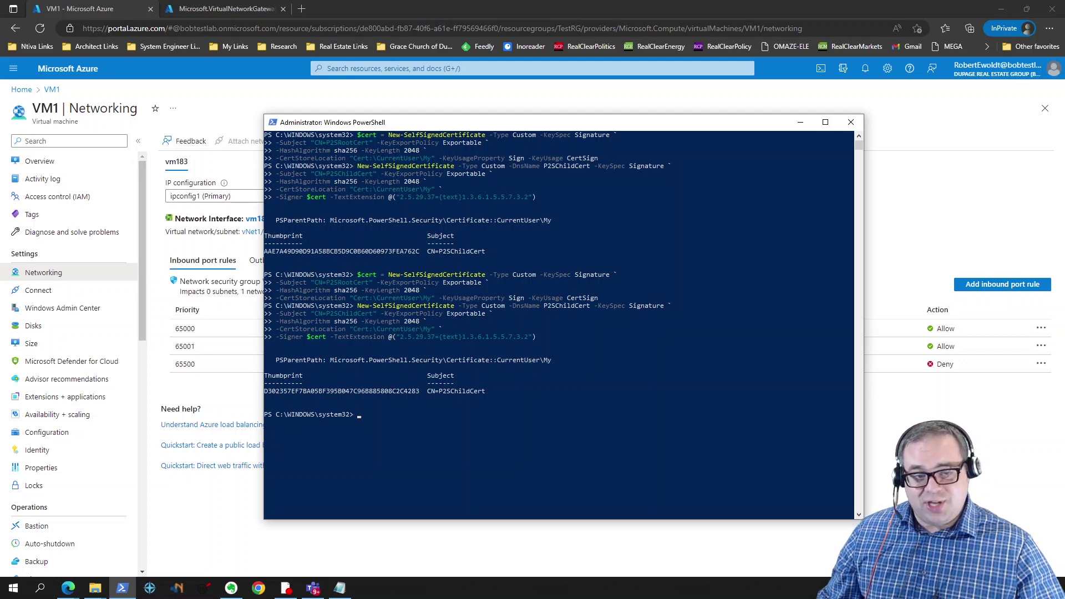
{"action": "key", "text": "alt+Tab"}
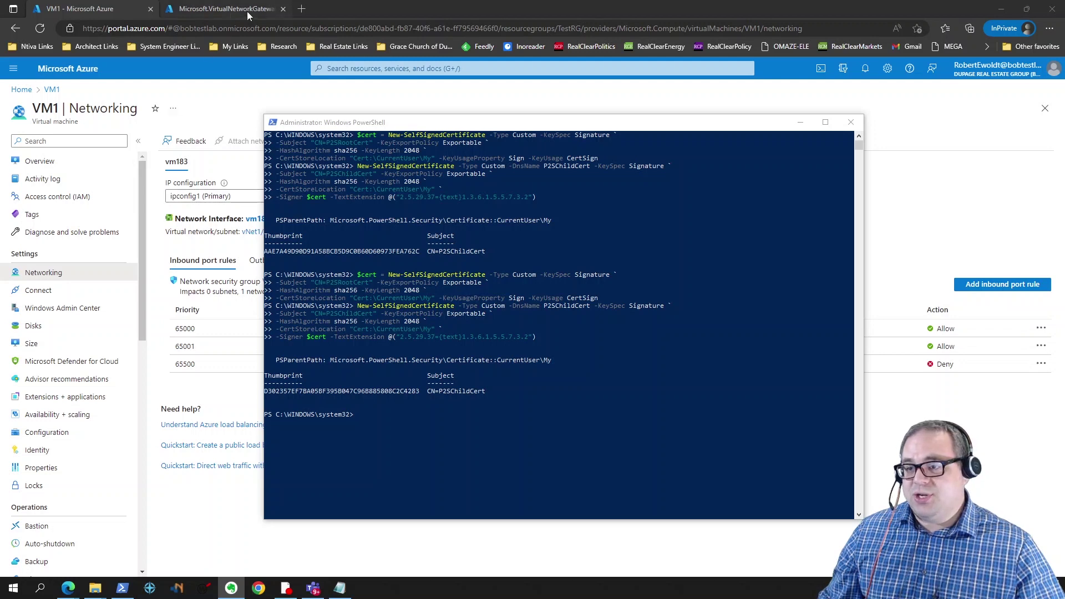
{"action": "left_click", "coordinate": [801, 122]}
Step: Refresh the VNet1_Gateway deployment, open the gateway resource, and view its empty Connections page
{"action": "left_click", "coordinate": [239, 9]}
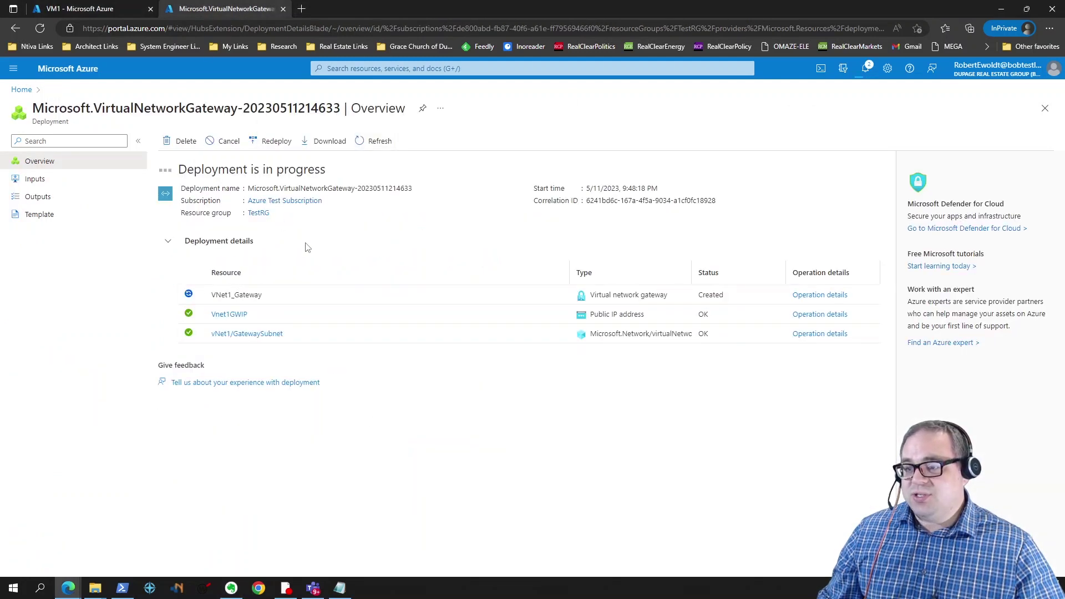
{"action": "left_click", "coordinate": [371, 143]}
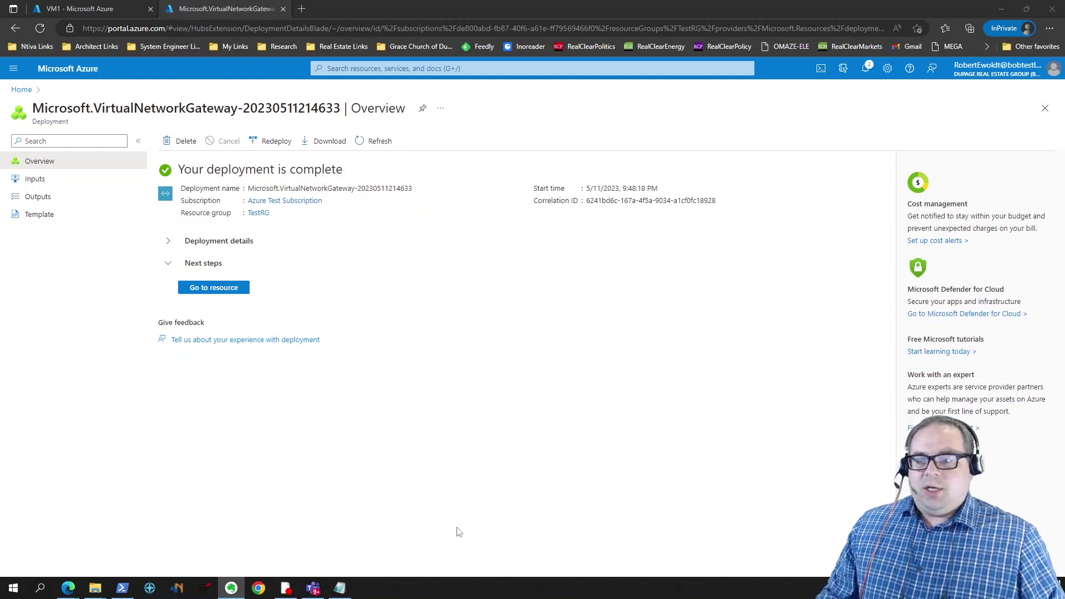
{"action": "left_click", "coordinate": [215, 290]}
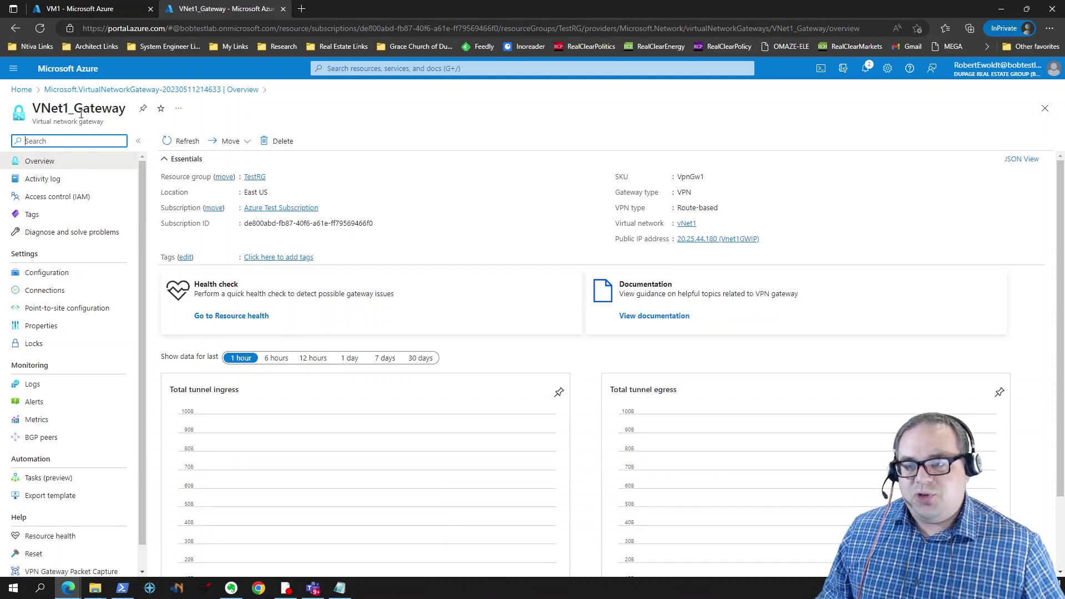
{"action": "left_click", "coordinate": [86, 273]}
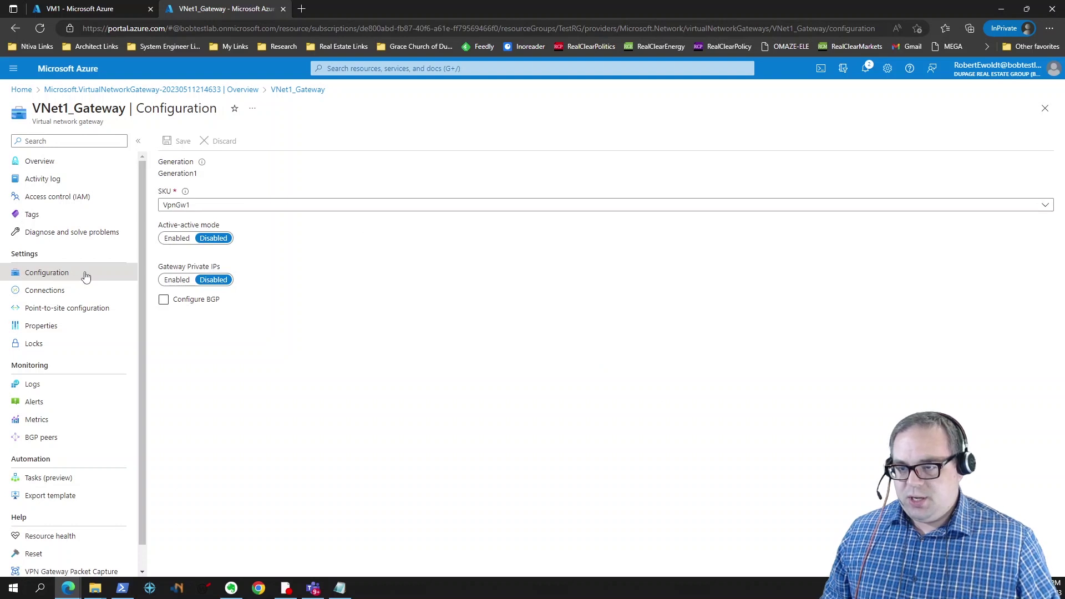
{"action": "left_click", "coordinate": [79, 297]}
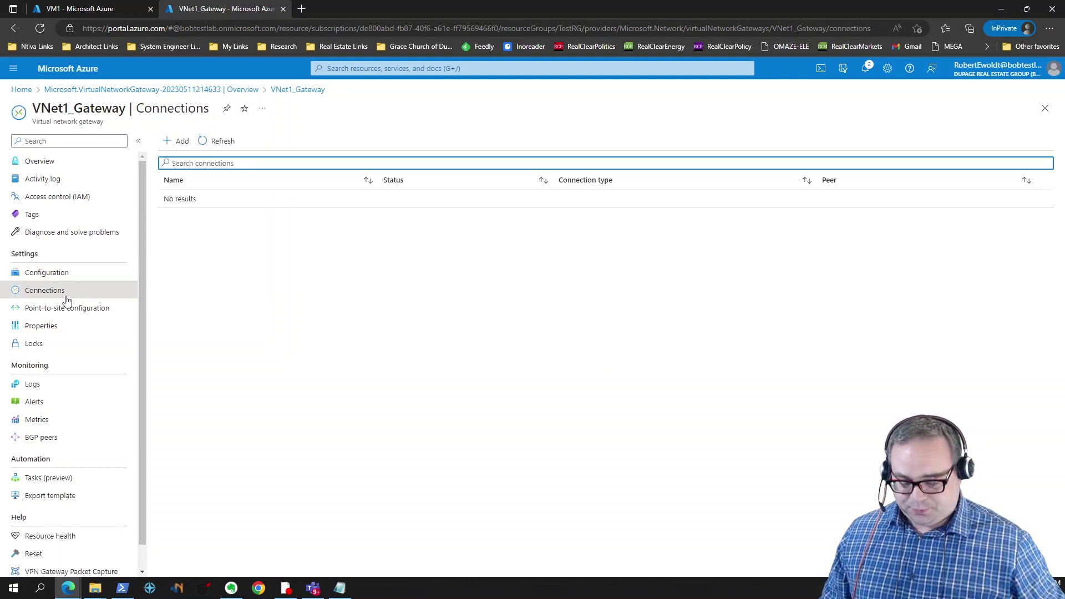
Step: Open Point-to-site configuration, choose Configure now, and enter address pool 10.0.0.0/24
{"action": "left_click", "coordinate": [73, 309]}
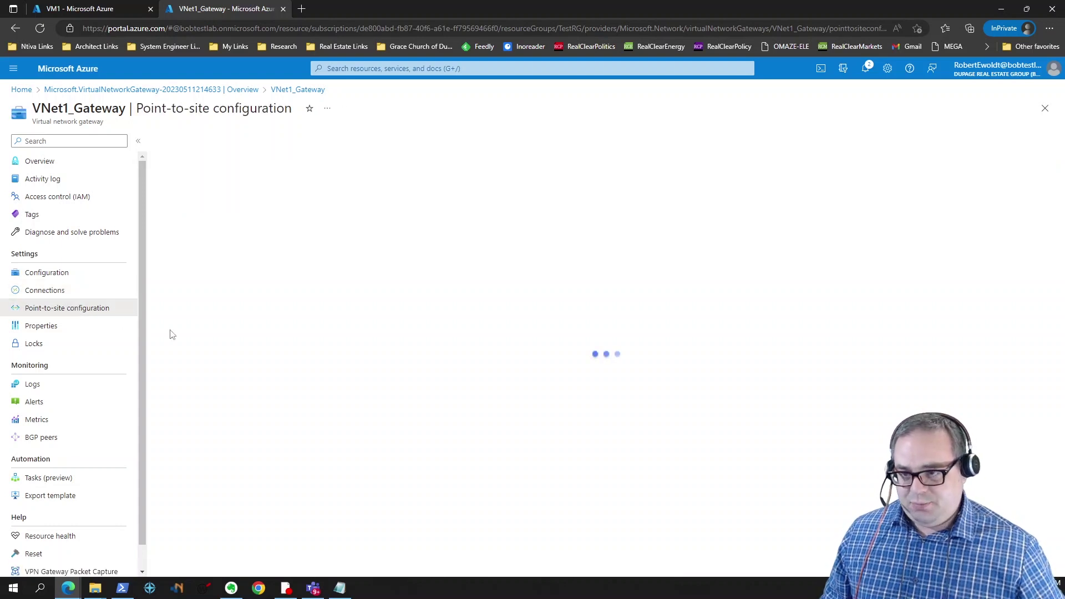
{"action": "left_click", "coordinate": [200, 176]}
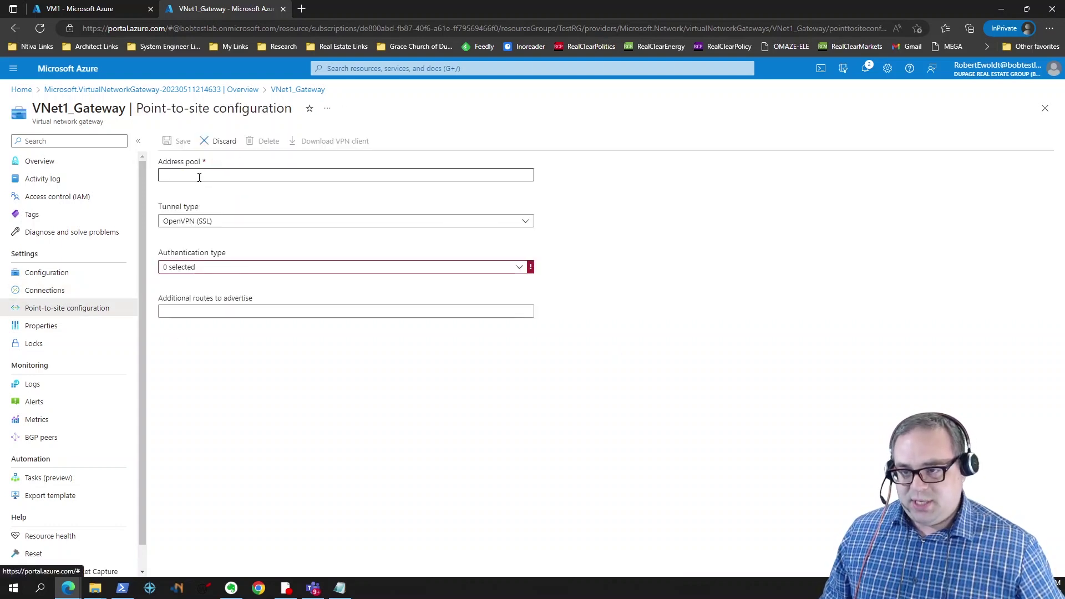
{"action": "left_click", "coordinate": [216, 174]}
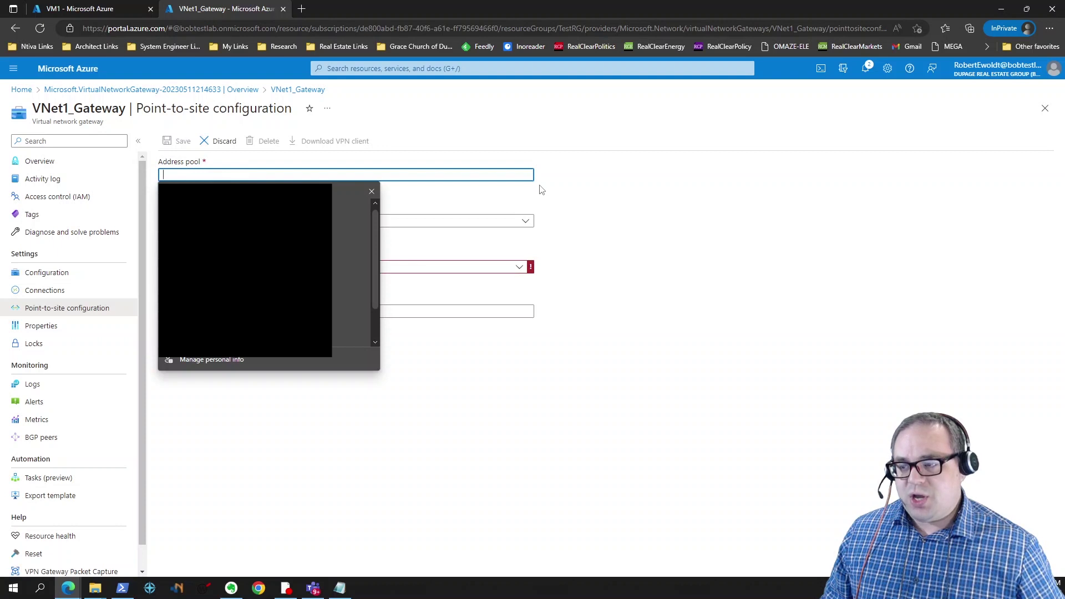
{"action": "left_click", "coordinate": [342, 174]}
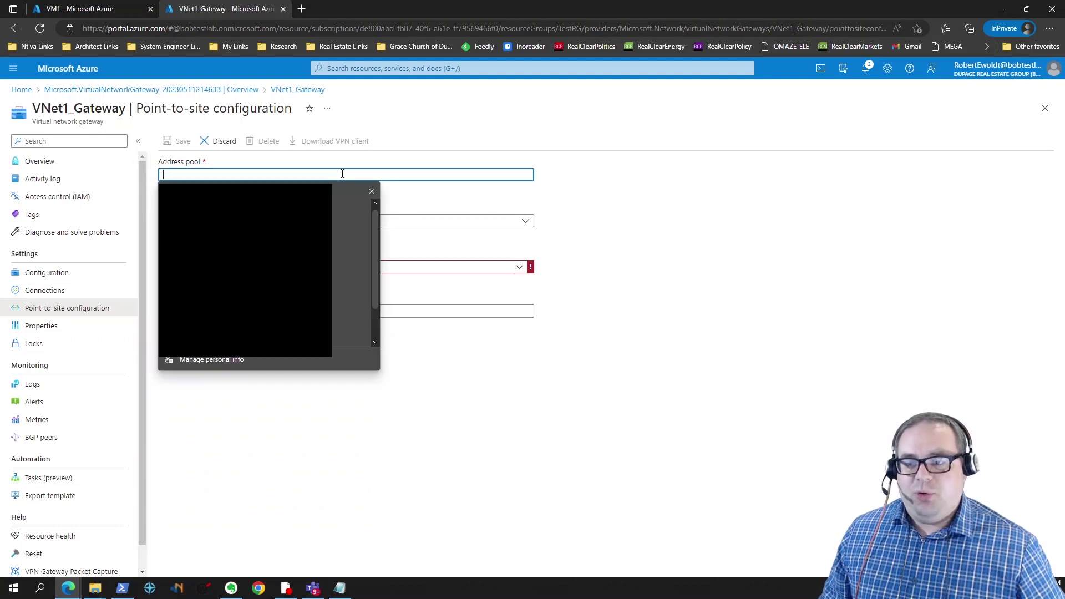
{"action": "left_click", "coordinate": [371, 192]}
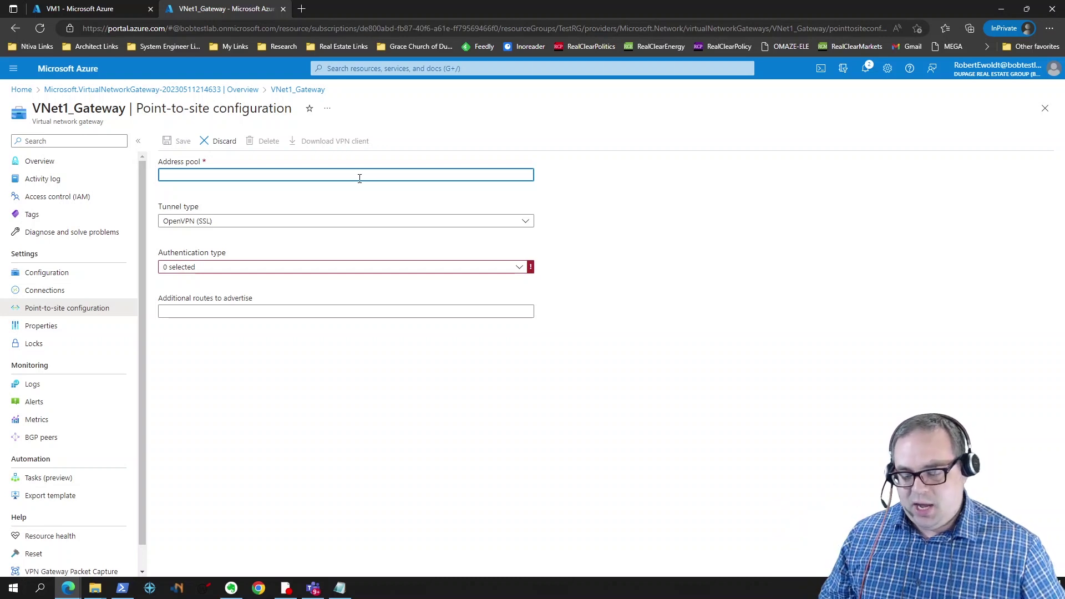
{"action": "type", "text": "/24"}
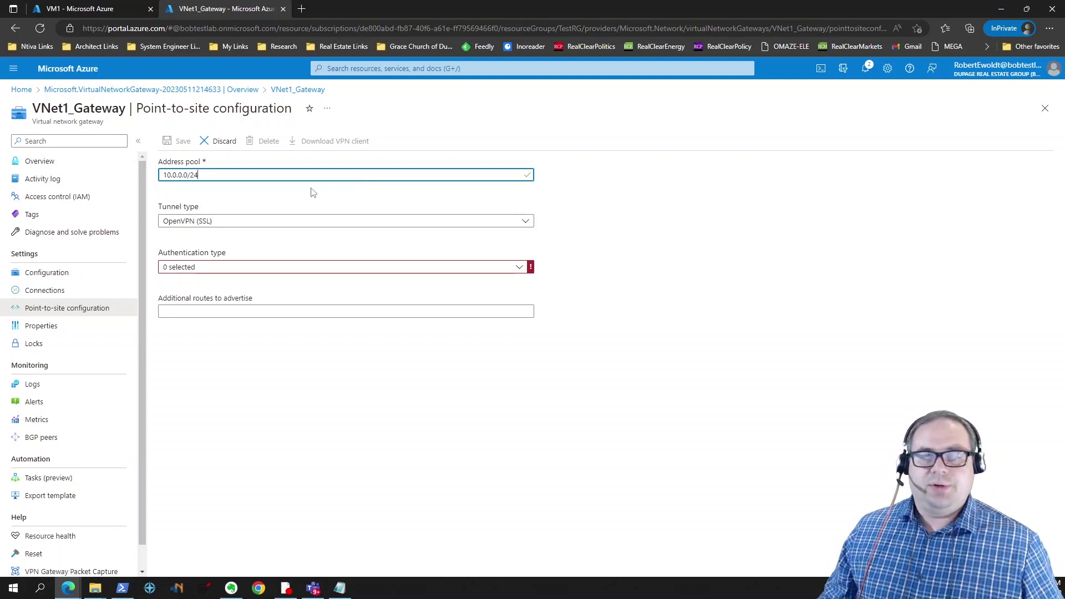
{"action": "left_click", "coordinate": [281, 221]}
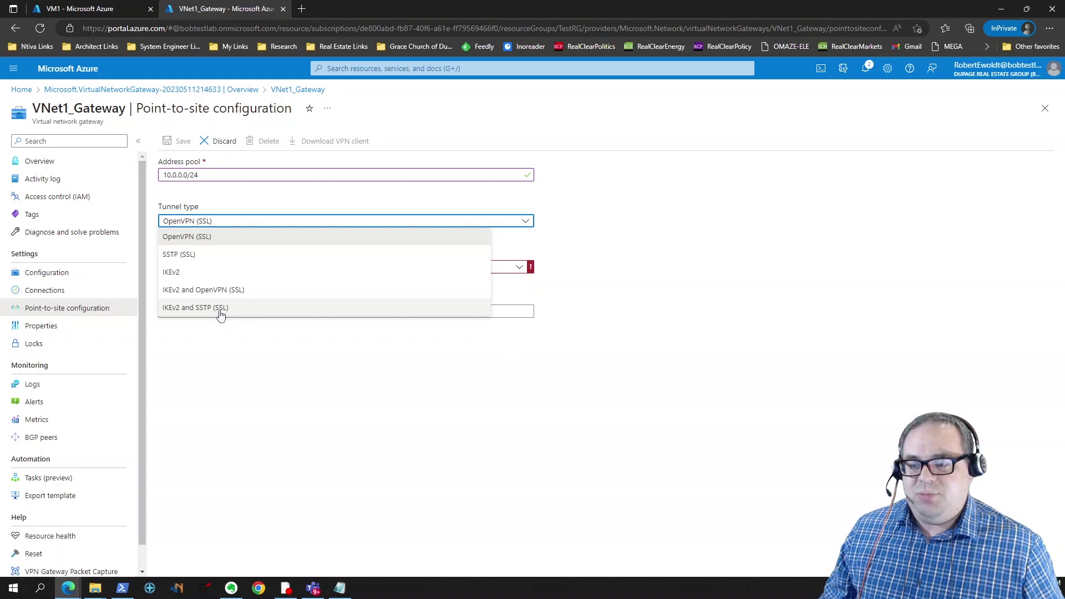
Step: Select IKEv2 and SSTP (SSL) tunnel type and Azure certificate authentication
{"action": "left_click", "coordinate": [221, 313]}
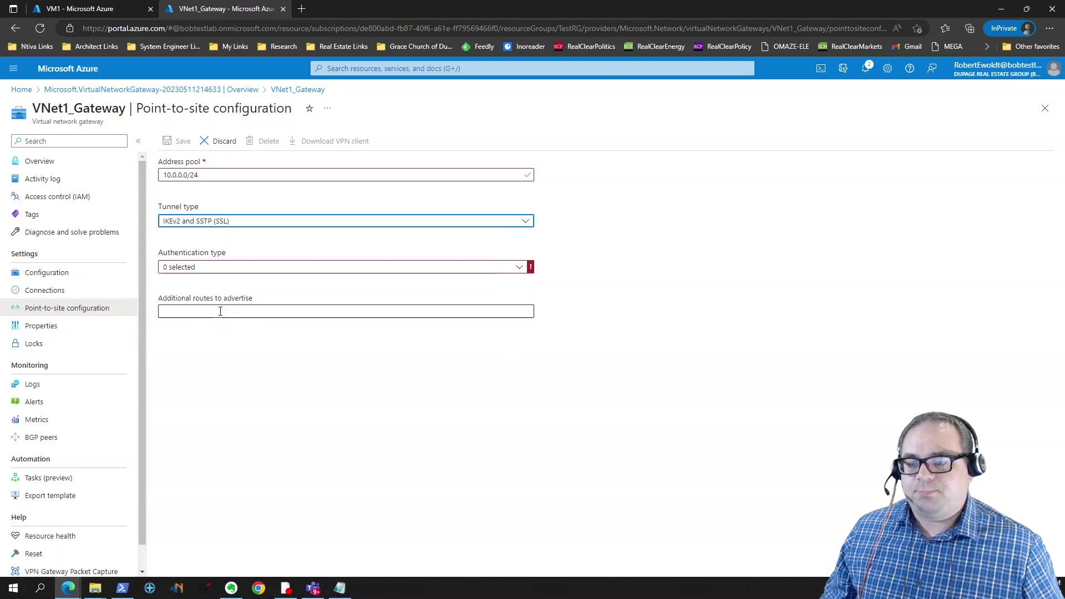
{"action": "left_click", "coordinate": [240, 271]}
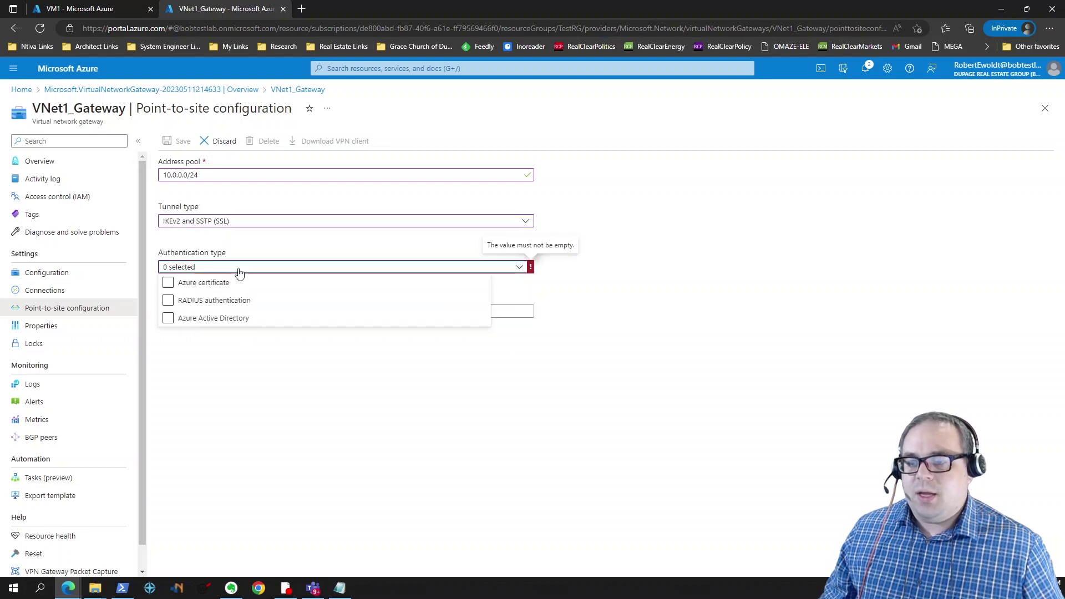
{"action": "left_click", "coordinate": [169, 284]}
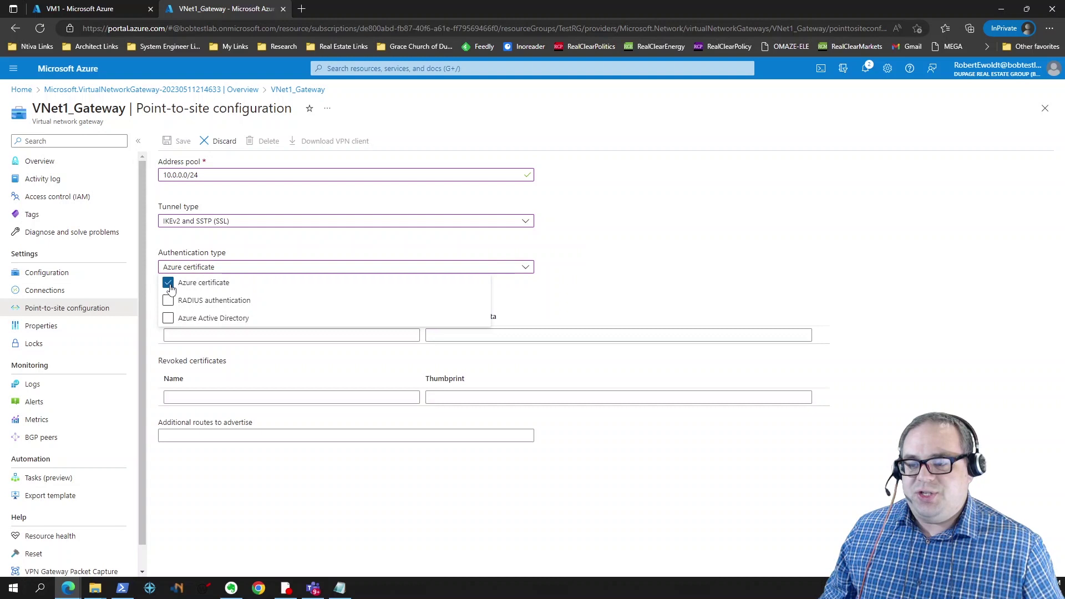
{"action": "left_click", "coordinate": [687, 282]}
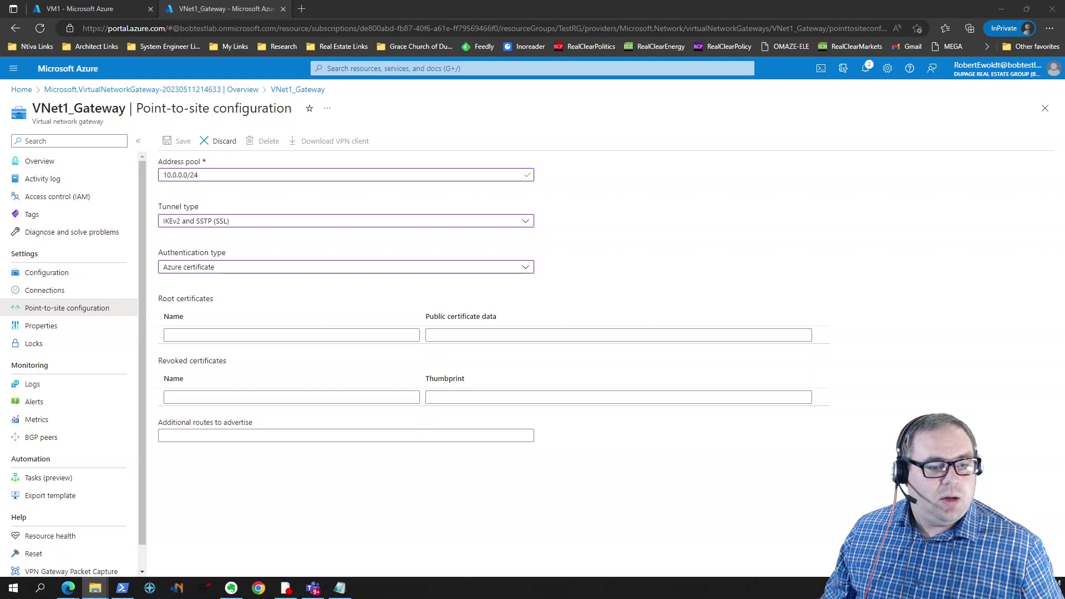
Step: Copy the P2SRootCert body from Notepad and add root certificate TestCert with that public data
{"action": "left_click", "coordinate": [339, 588]}
{"action": "left_click_drag", "start_coordinate": [123, 106], "coordinate": [666, 107]}
{"action": "left_click_drag", "start_coordinate": [547, 287], "coordinate": [310, 145]}
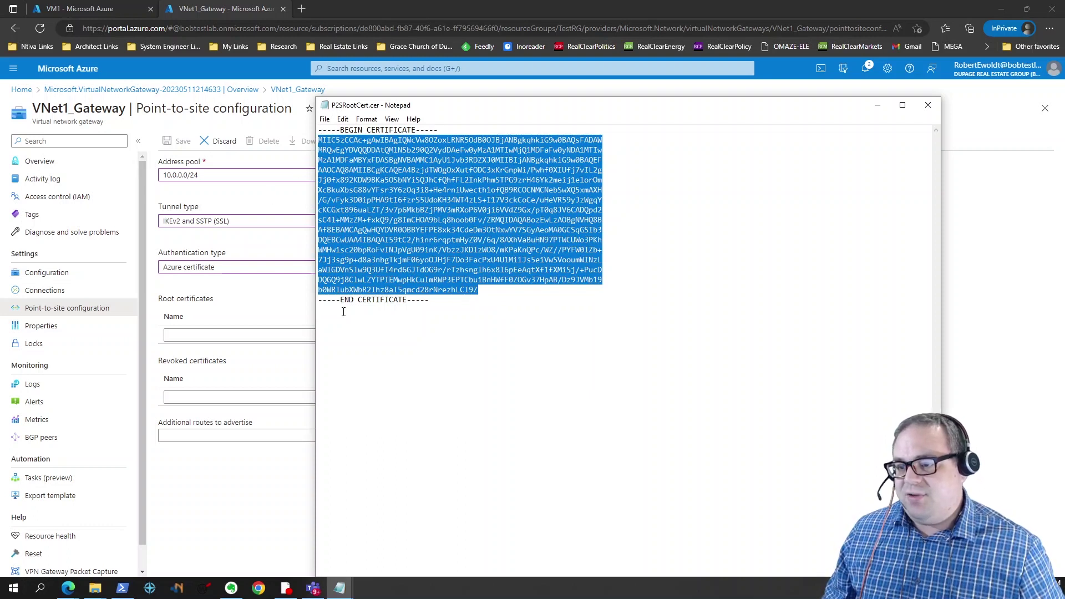
{"action": "left_click", "coordinate": [254, 305]}
{"action": "left_click", "coordinate": [255, 333]}
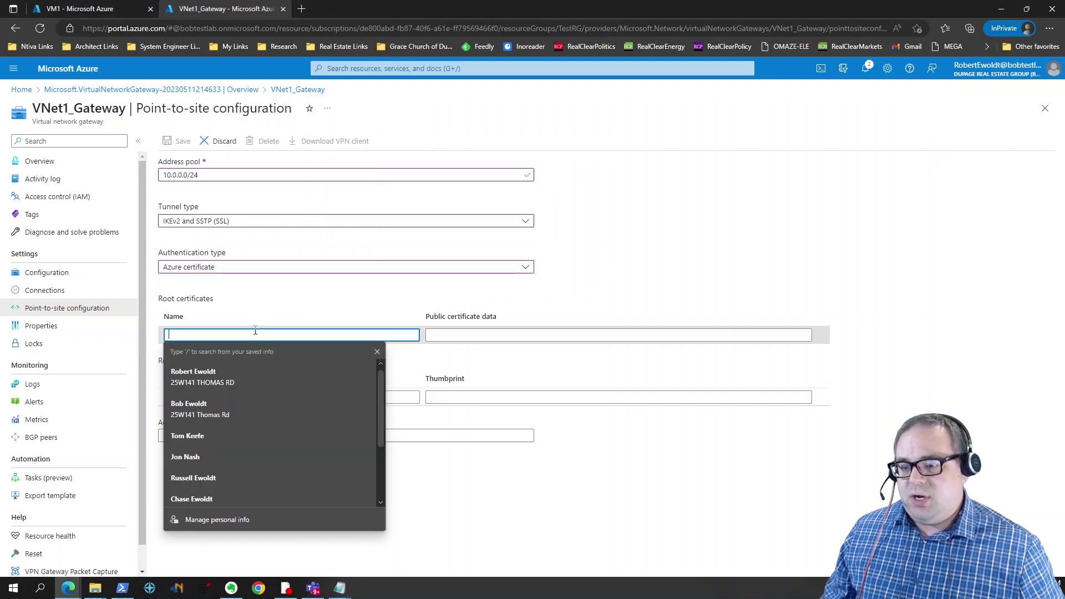
{"action": "type", "text": "TestCert"}
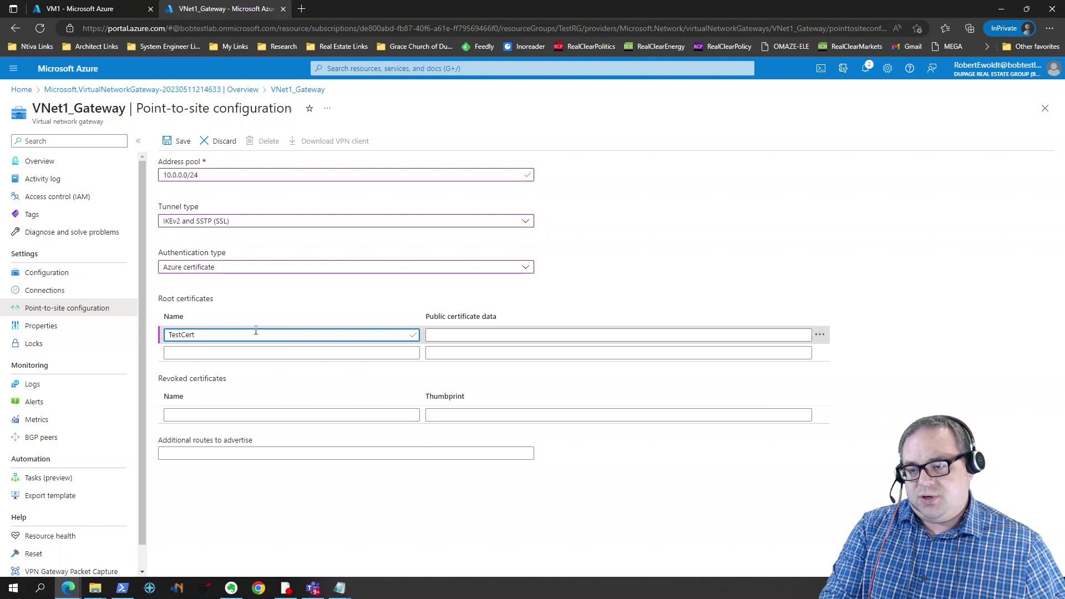
{"action": "key", "text": "Tab"}
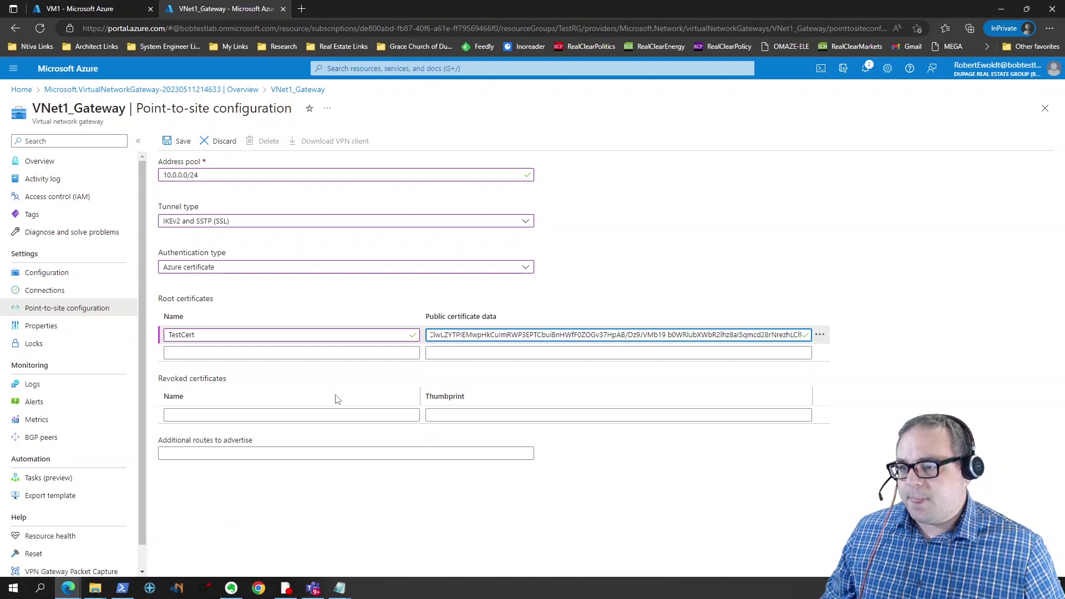
{"action": "left_click", "coordinate": [343, 453]}
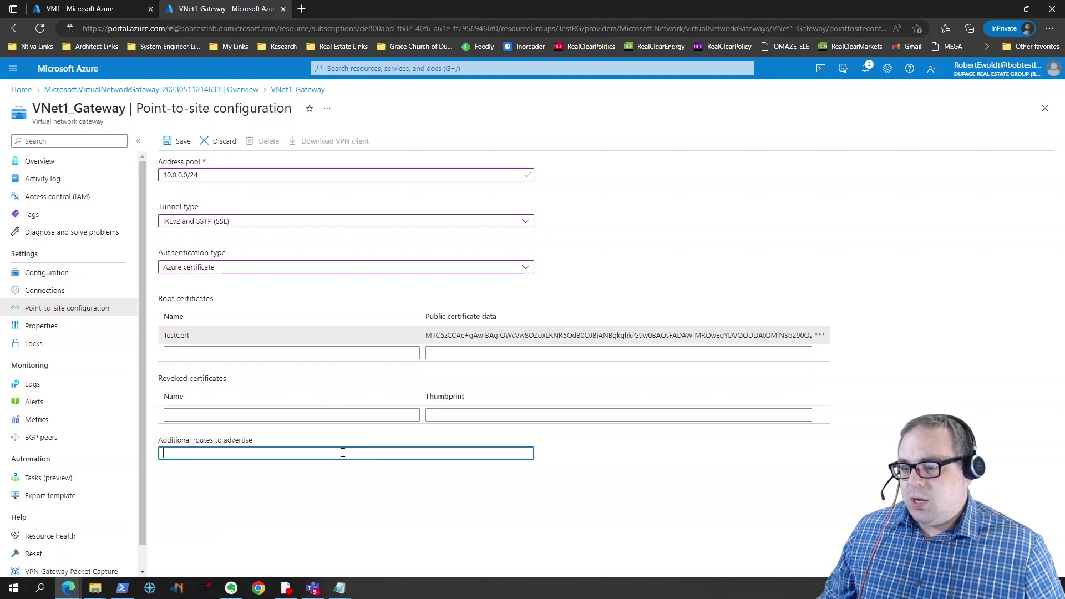
Step: Correct the advertised route to 172.16.4.0/24 and save the point-to-site configuration
{"action": "type", "text": "172.16.0"}
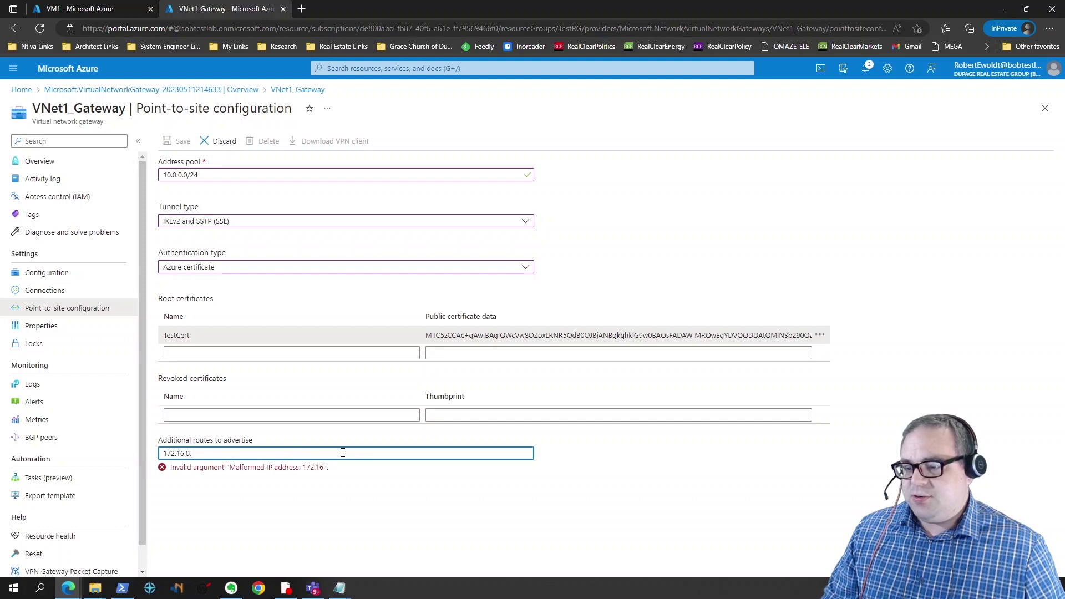
{"action": "key", "text": "BackSpace"}
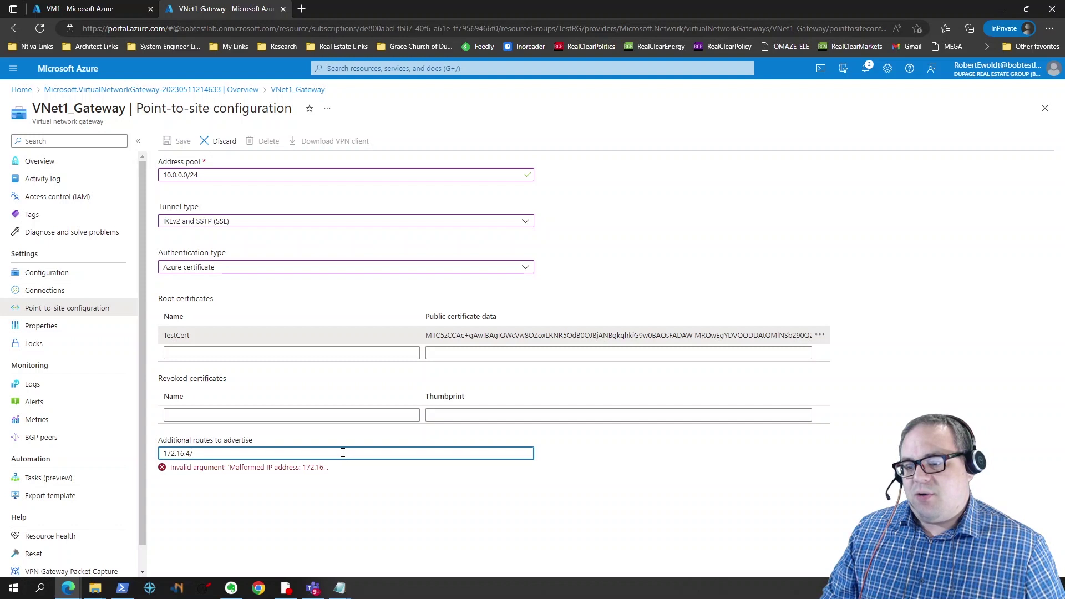
{"action": "type", "text": "4.0/24"}
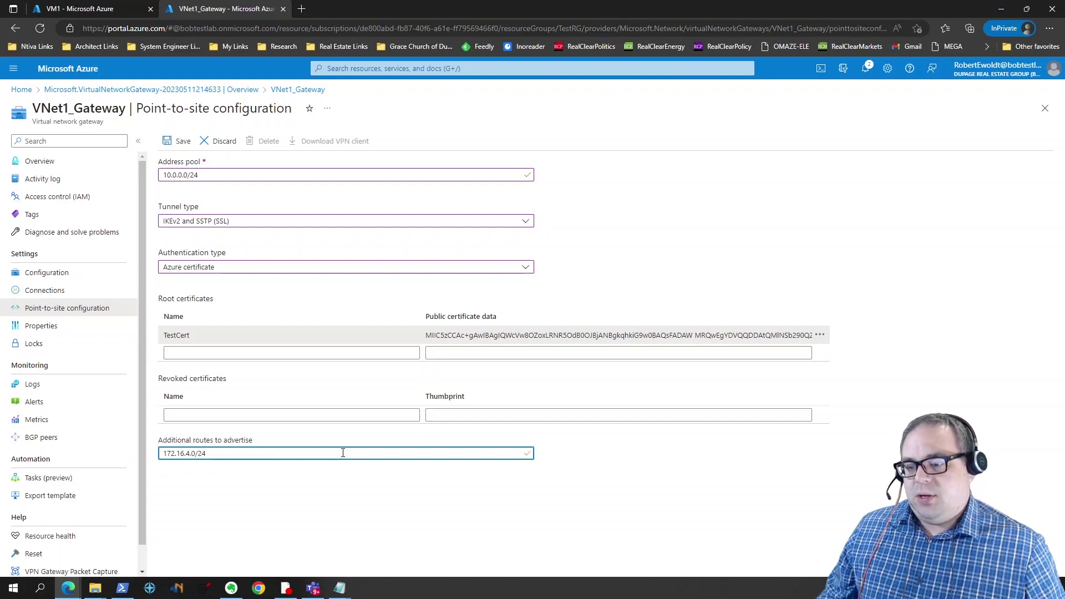
{"action": "left_click", "coordinate": [179, 141]}
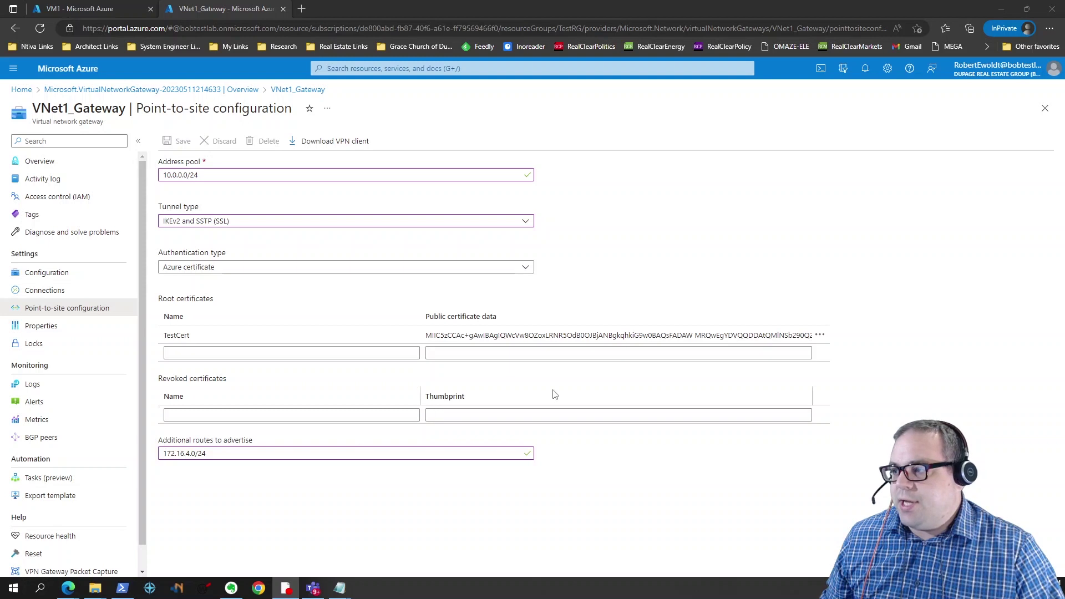
Step: Download VNet1_Gateway.zip, keep it despite the safety warning, and open the archive
{"action": "left_click", "coordinate": [328, 142]}
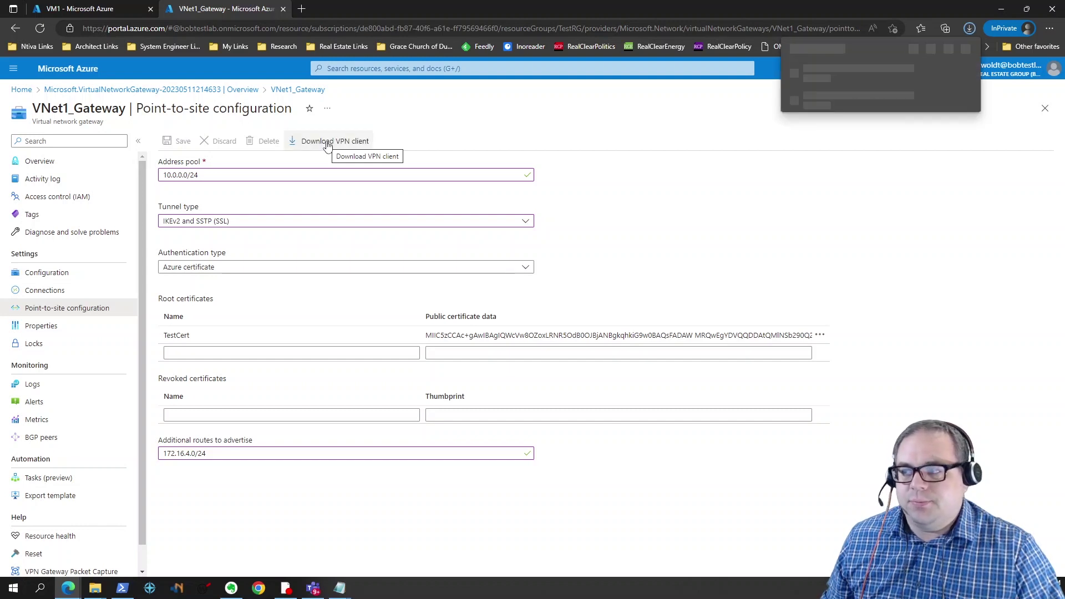
{"action": "left_click", "coordinate": [959, 72]}
{"action": "left_click", "coordinate": [913, 110]}
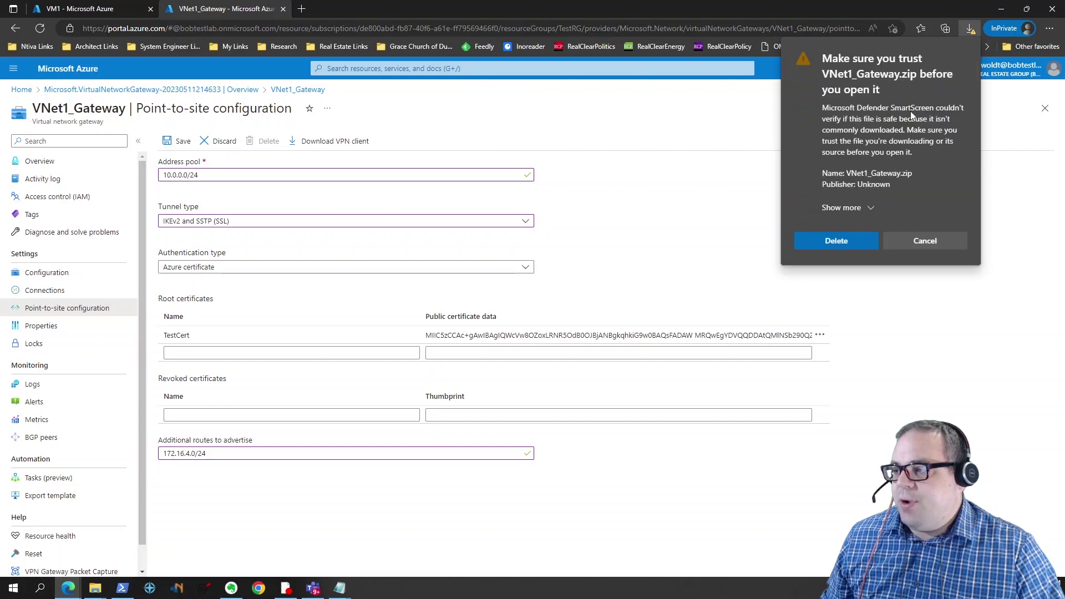
{"action": "left_click", "coordinate": [870, 208]}
{"action": "left_click", "coordinate": [850, 232]}
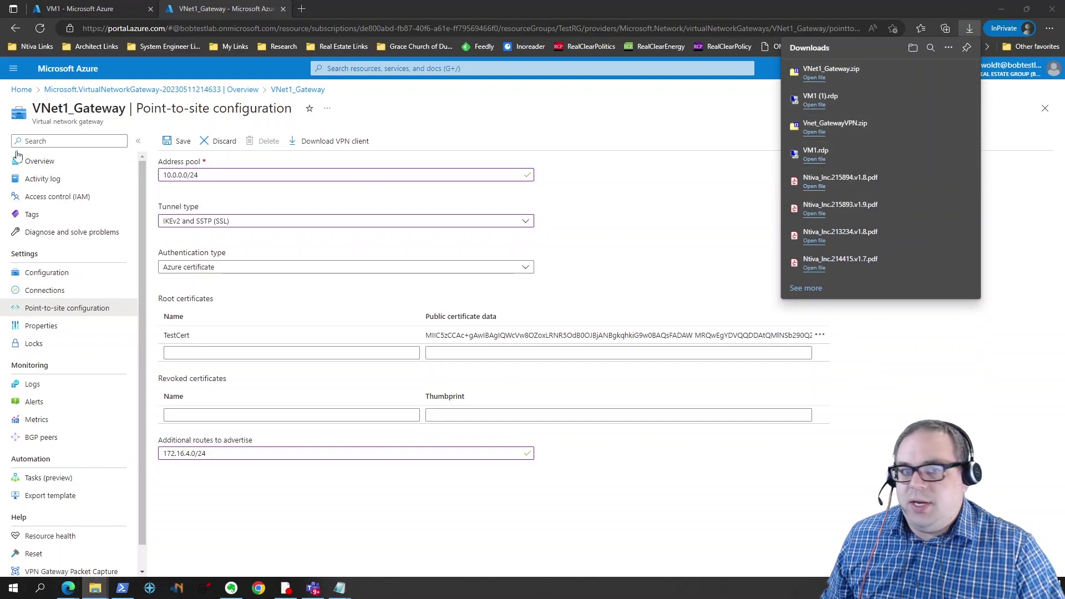
{"action": "left_click", "coordinate": [815, 78]}
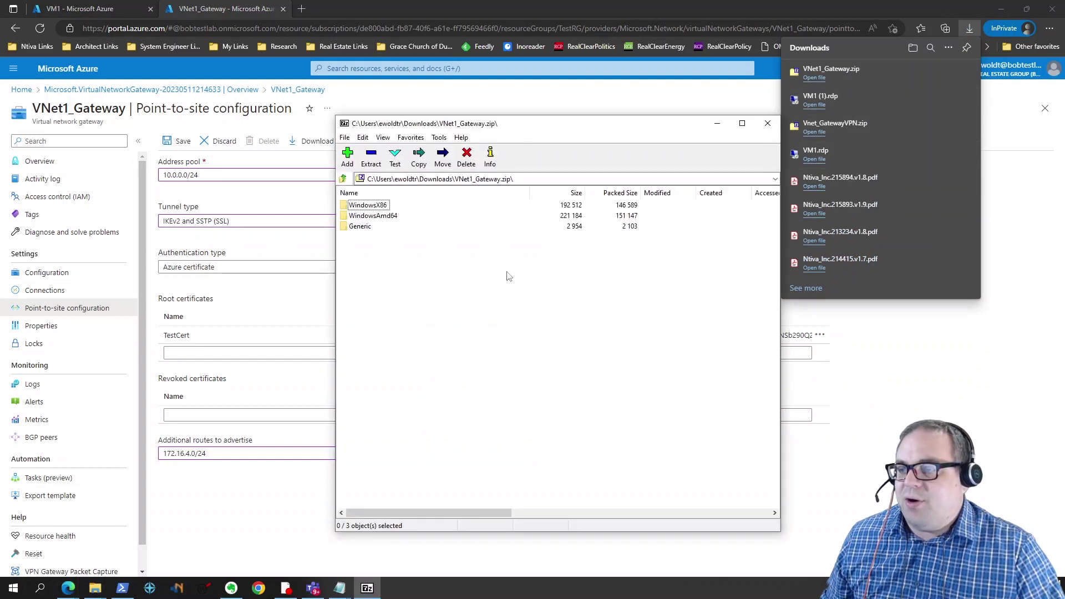
Step: Extract WindowsX86, WindowsAmd64 and Generic into Downloads\AzureVPN\, replacing all files, then close 7-Zip
{"action": "left_click_drag", "start_coordinate": [390, 264], "coordinate": [346, 201]}
{"action": "left_click", "coordinate": [383, 166]}
{"action": "left_click", "coordinate": [551, 246]}
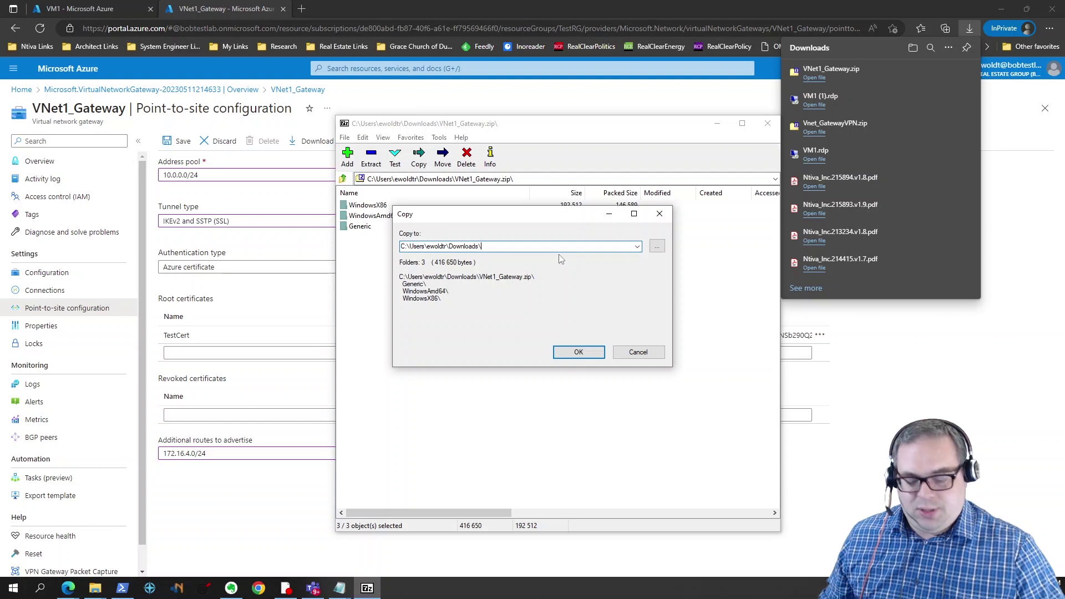
{"action": "type", "text": "AzureVPN\\"}
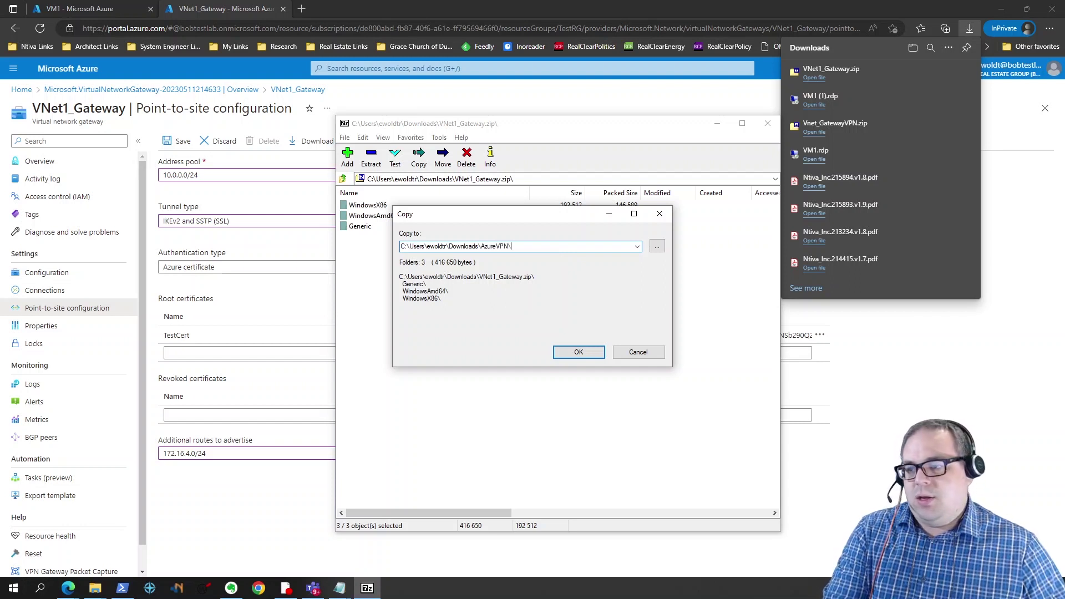
{"action": "left_click", "coordinate": [579, 352]}
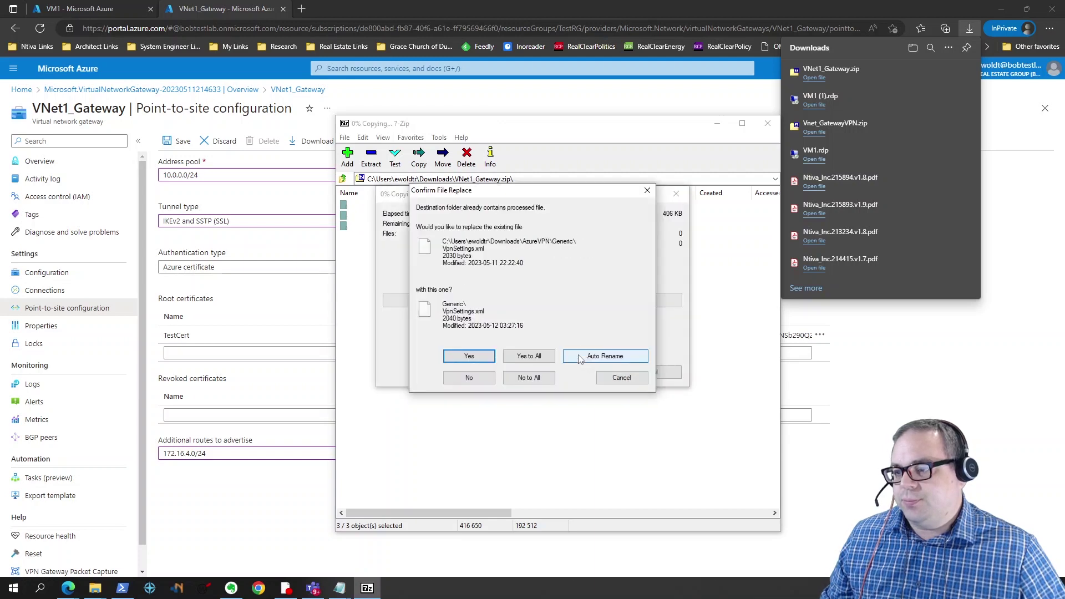
{"action": "left_click", "coordinate": [529, 358]}
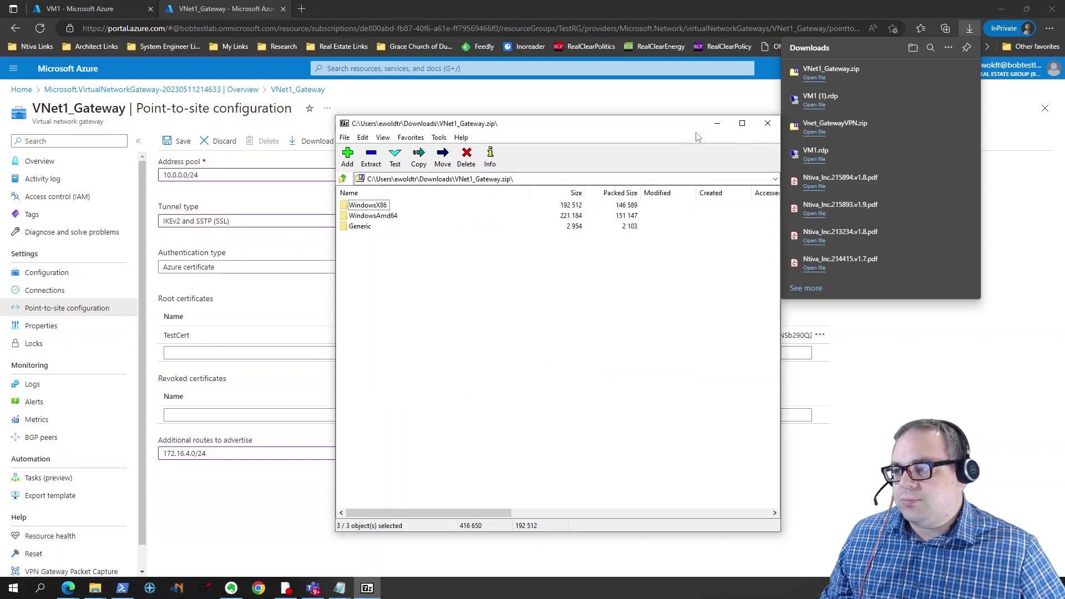
{"action": "left_click", "coordinate": [767, 124]}
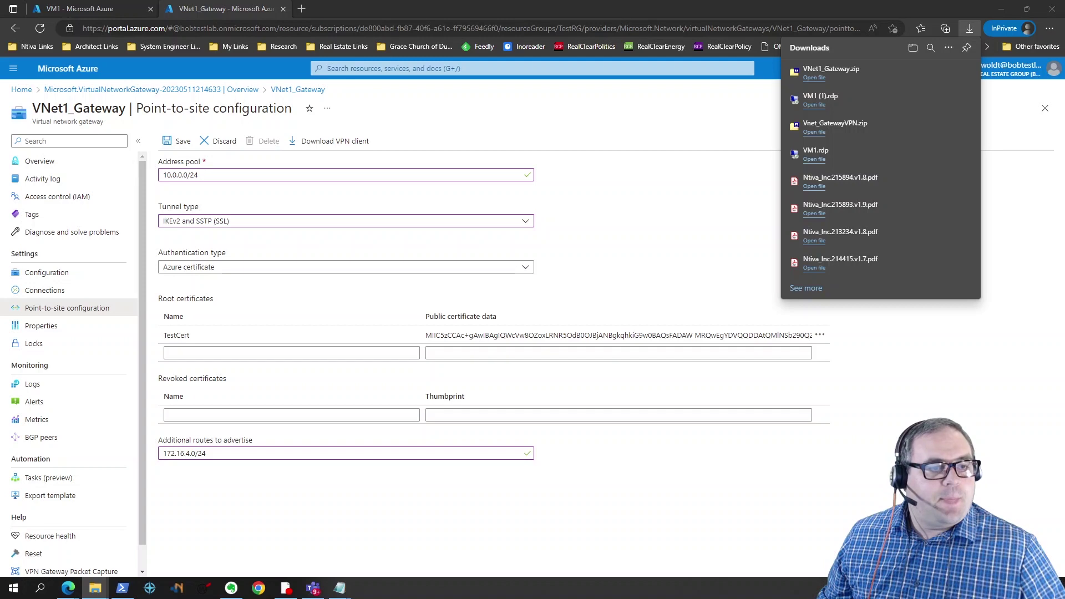
{"action": "key", "text": "alt+Tab"}
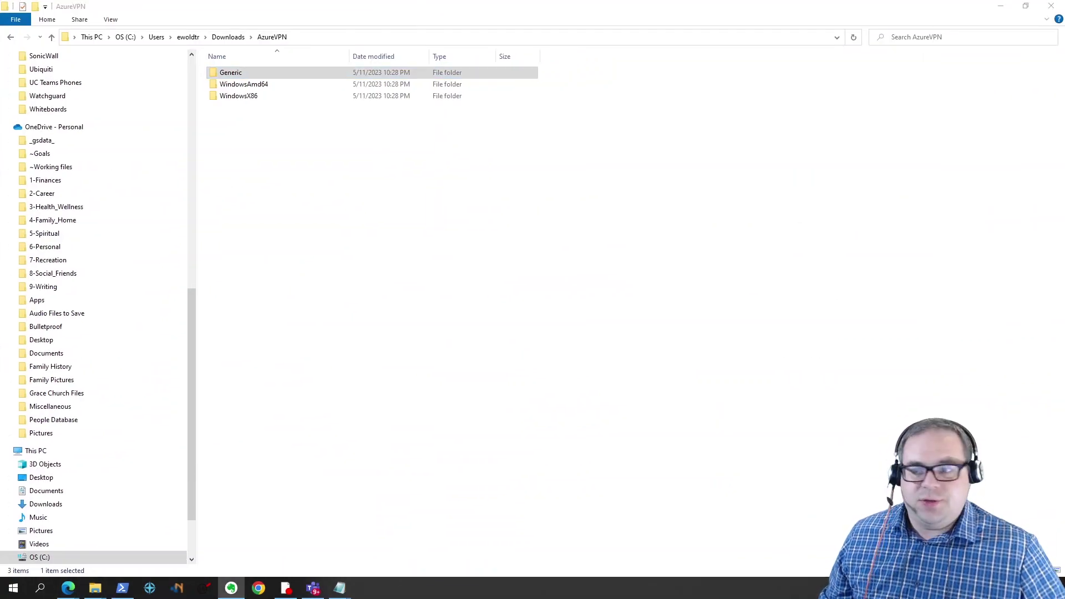
{"action": "left_click", "coordinate": [217, 129]}
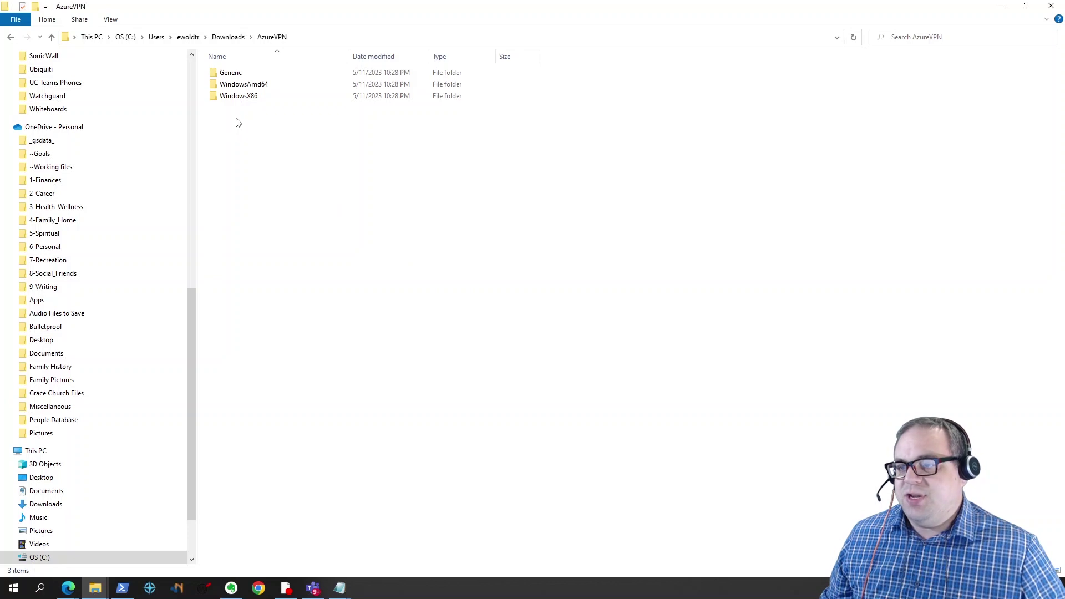
{"action": "double_click", "coordinate": [238, 78]}
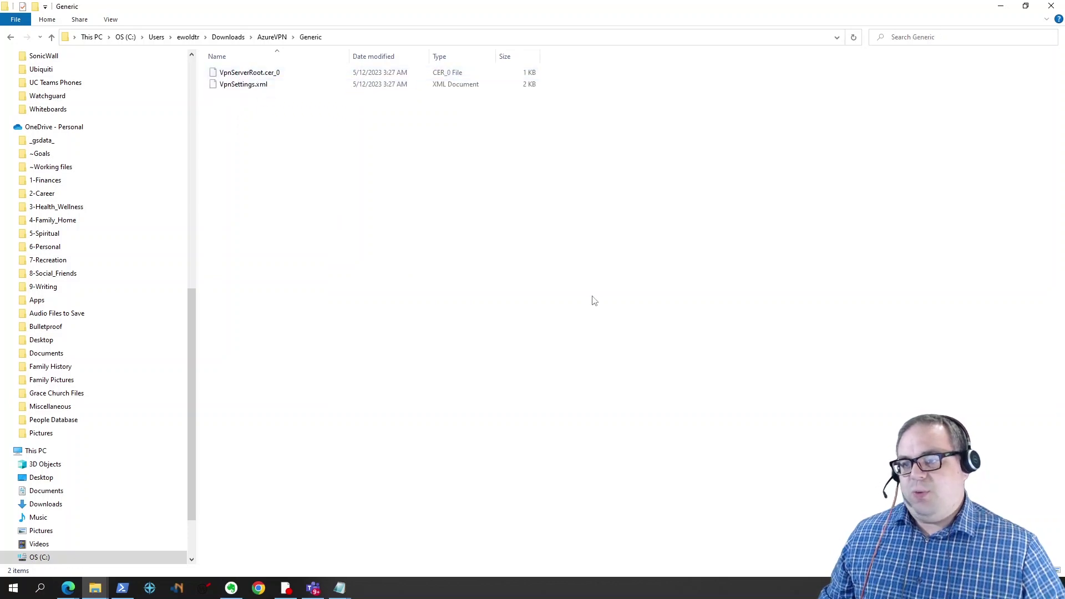
{"action": "key", "text": "alt+Left"}
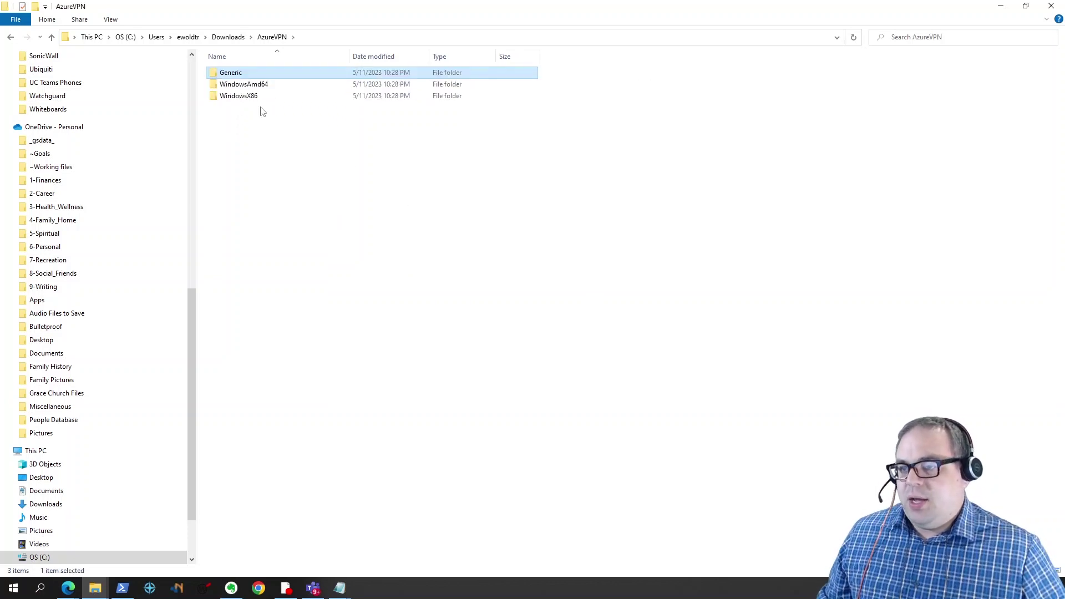
{"action": "double_click", "coordinate": [257, 86]}
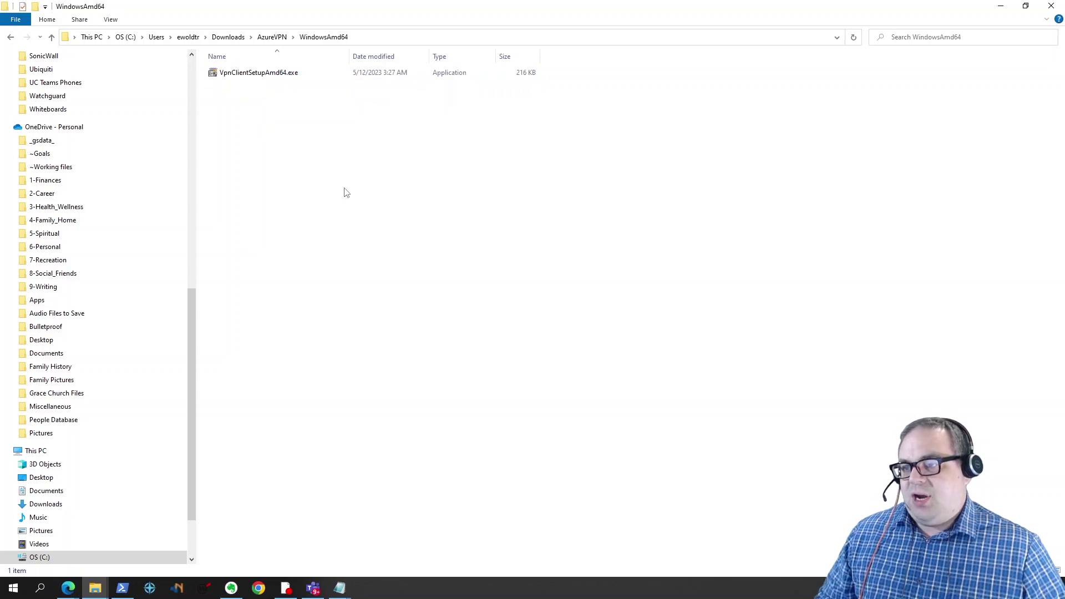
{"action": "key", "text": "alt+Left"}
{"action": "key", "text": "Down"}
{"action": "key", "text": "Return"}
{"action": "key", "text": "alt+Left"}
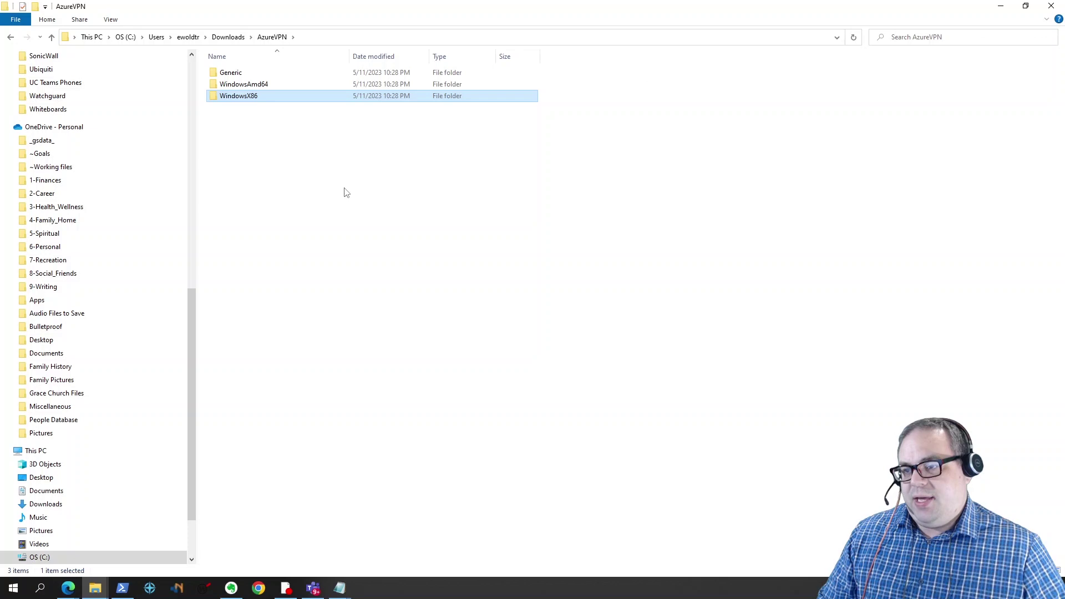
{"action": "key", "text": "Up"}
{"action": "key", "text": "Up"}
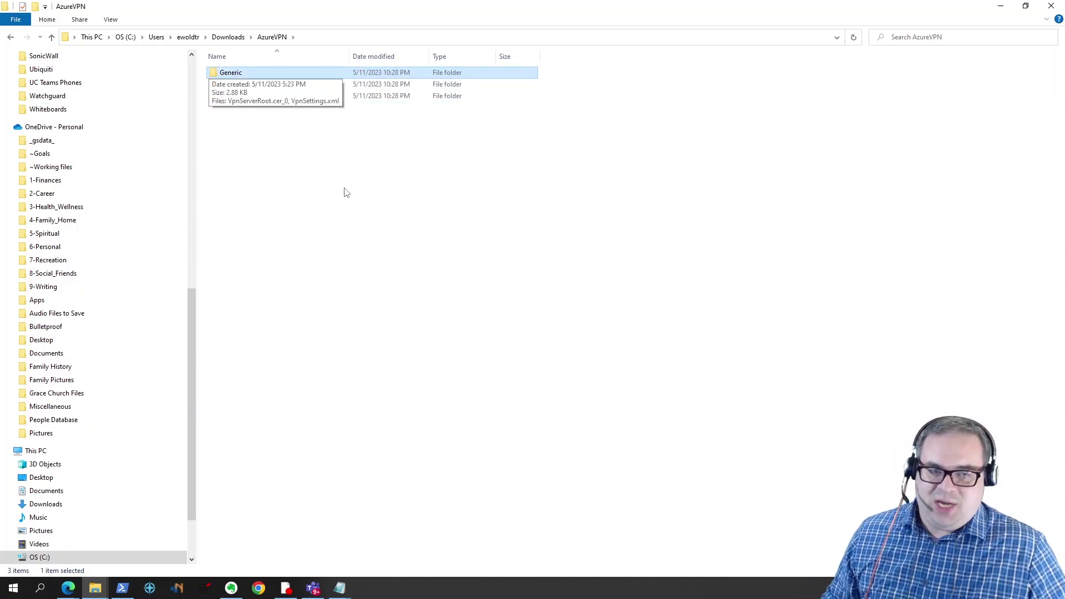
{"action": "left_click", "coordinate": [349, 216]}
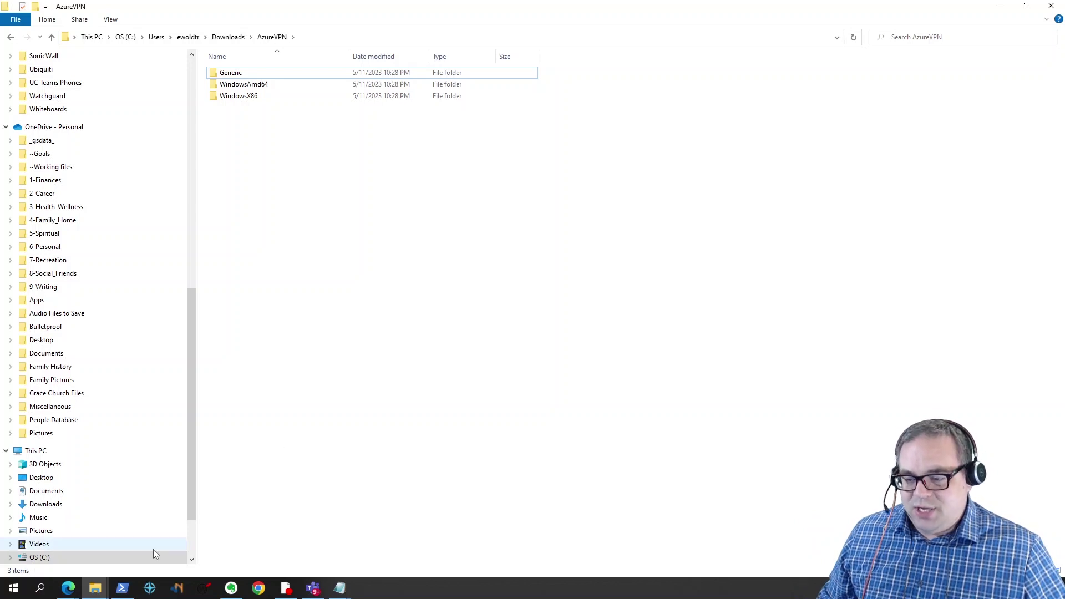
{"action": "mouse_move", "coordinate": [93, 593]}
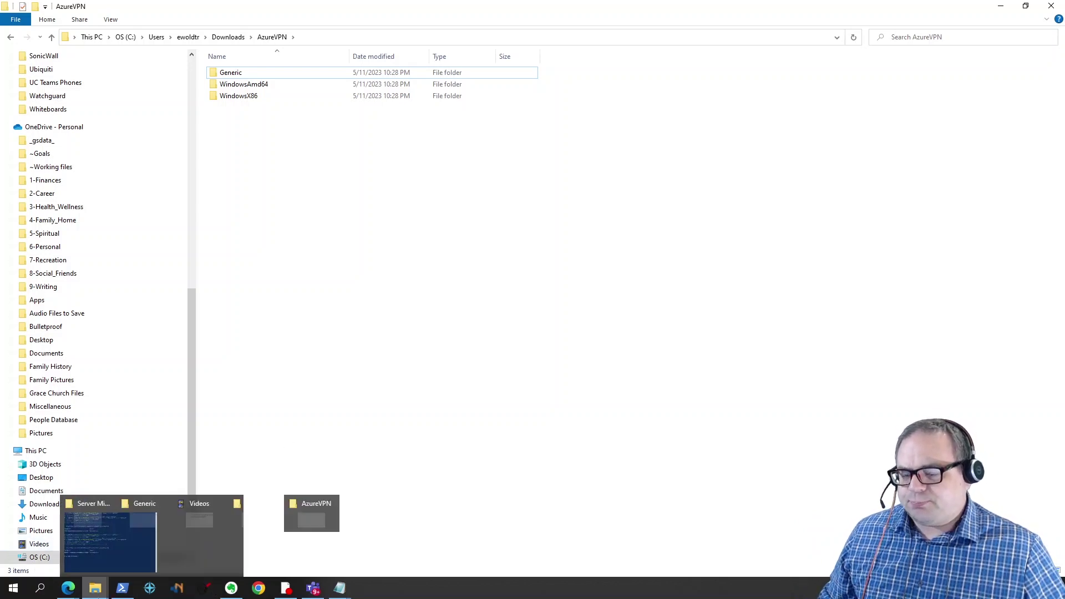
{"action": "left_click", "coordinate": [539, 548]}
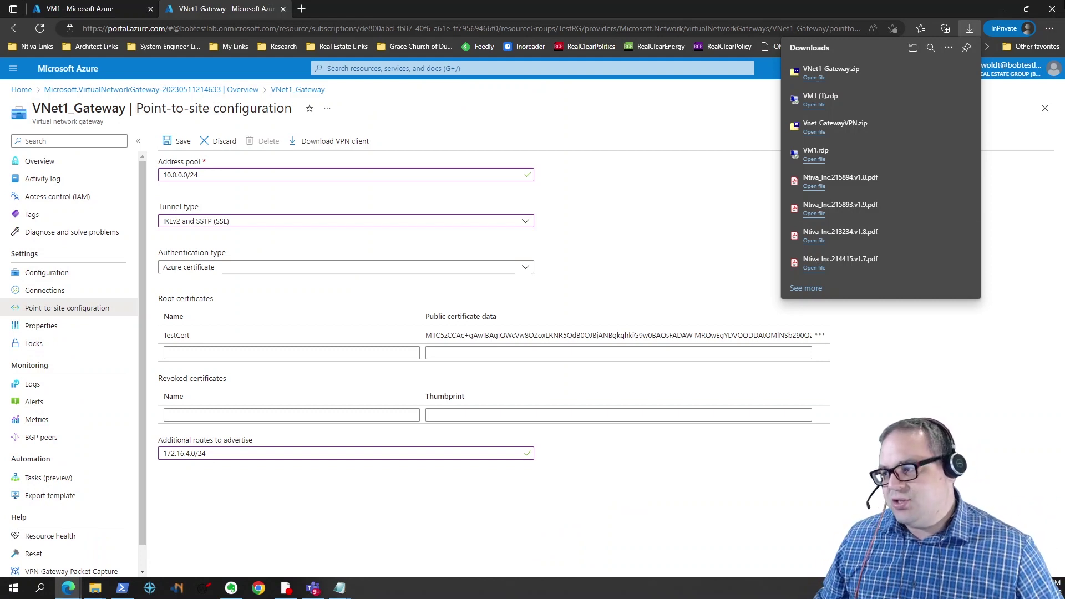
Step: Close the Edge downloads panel and select the empty root certificate Name box
{"action": "left_click", "coordinate": [968, 23]}
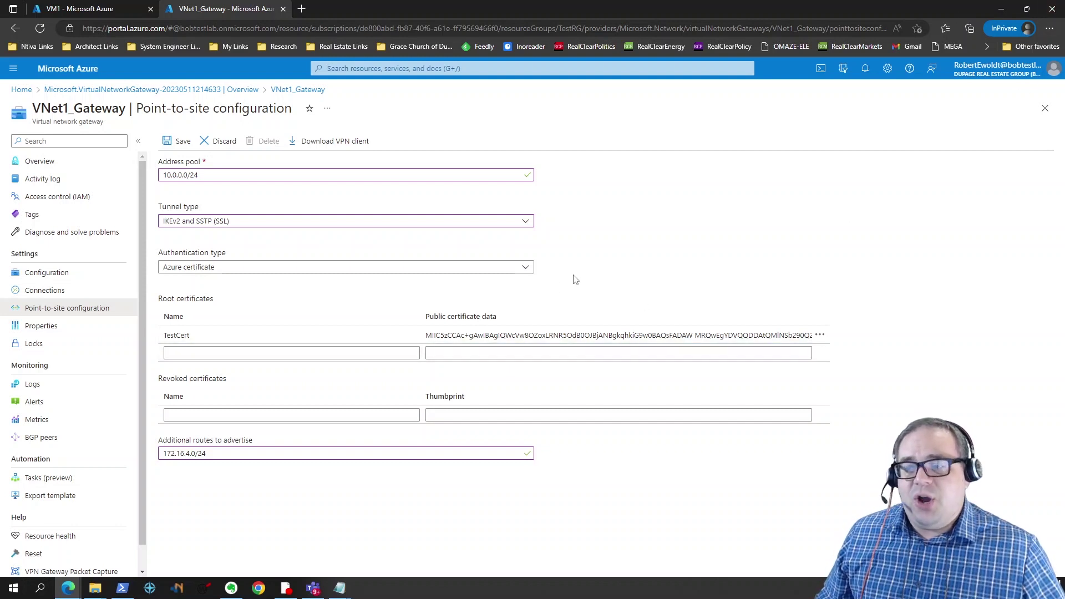
{"action": "left_click", "coordinate": [210, 350]}
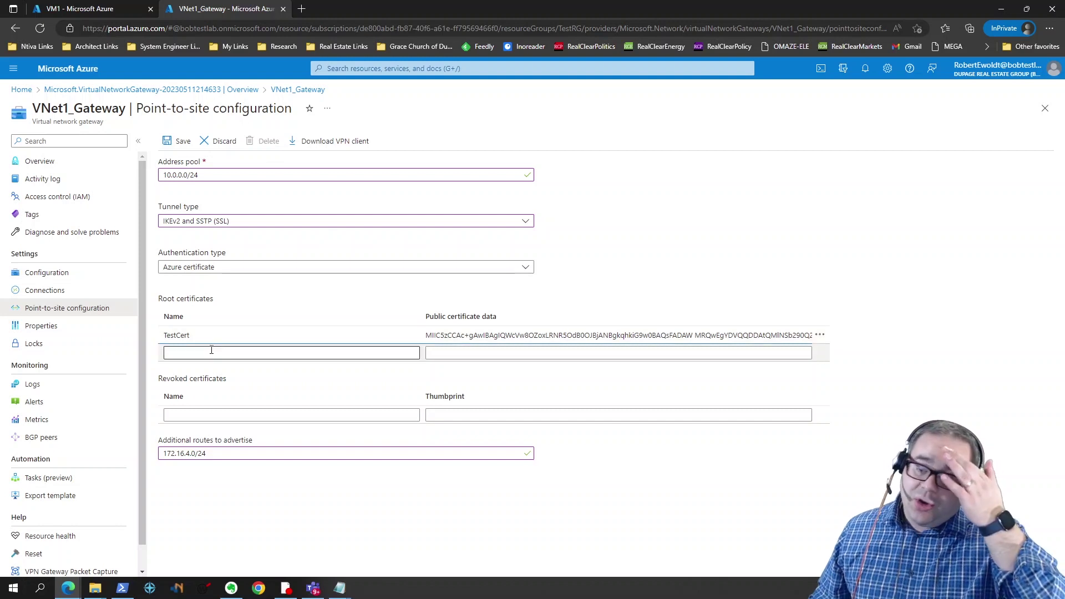
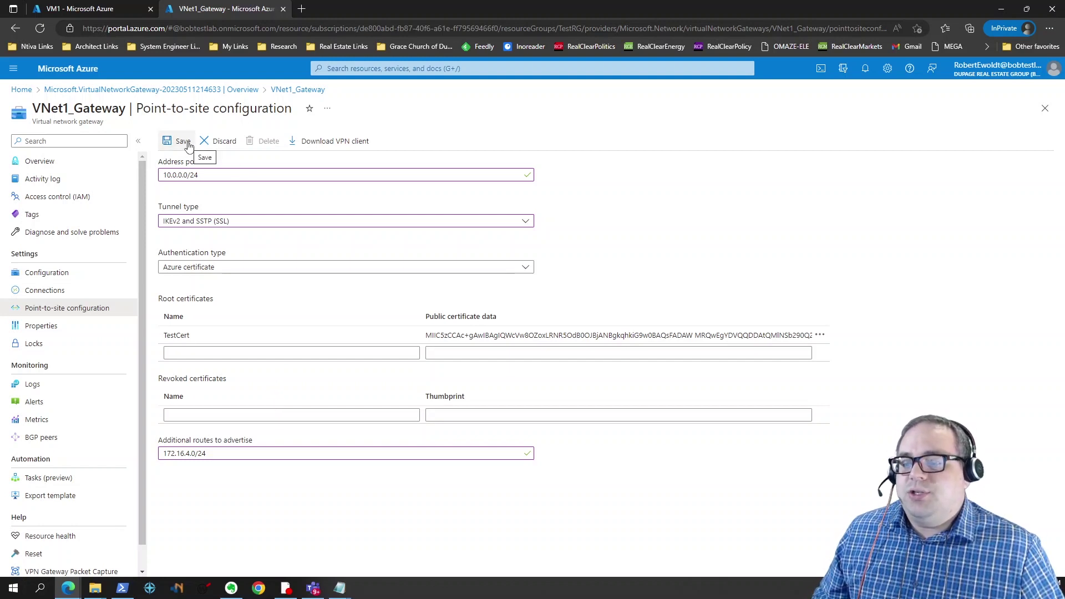
Step: Keep the gateway's point-to-site edits saving, then switch to VM1's Networking page showing 172.16.4.4
{"action": "left_click", "coordinate": [56, 161]}
{"action": "left_click", "coordinate": [629, 89]}
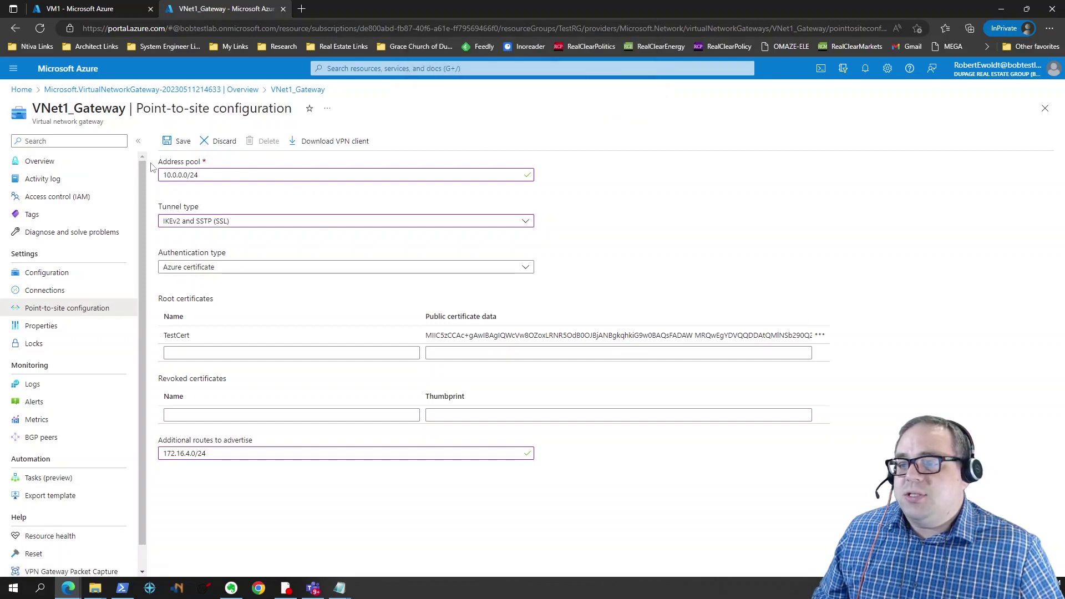
{"action": "left_click", "coordinate": [100, 9]}
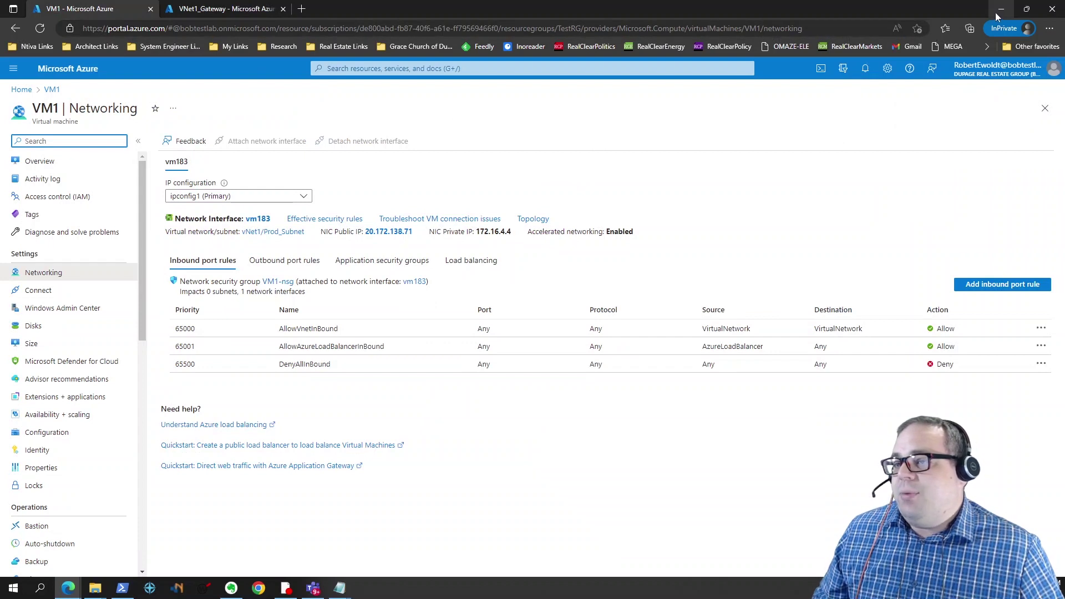
Step: Open Generic\VpnSettings.xml in Notepad and select the VpnServer gateway hostname
{"action": "mouse_move", "coordinate": [95, 588]}
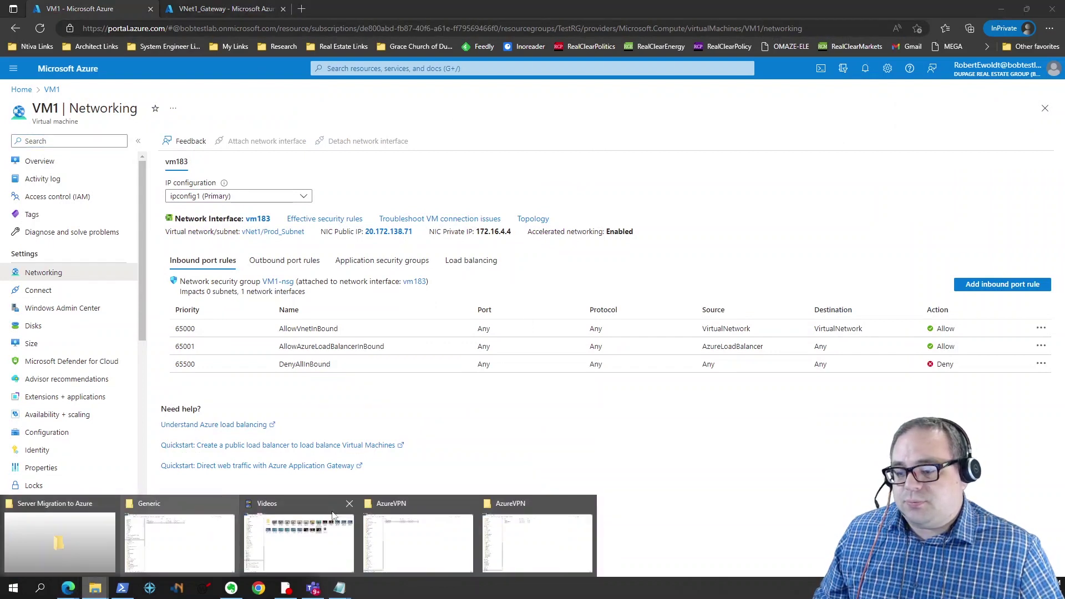
{"action": "left_click", "coordinate": [538, 532]}
{"action": "double_click", "coordinate": [231, 73]}
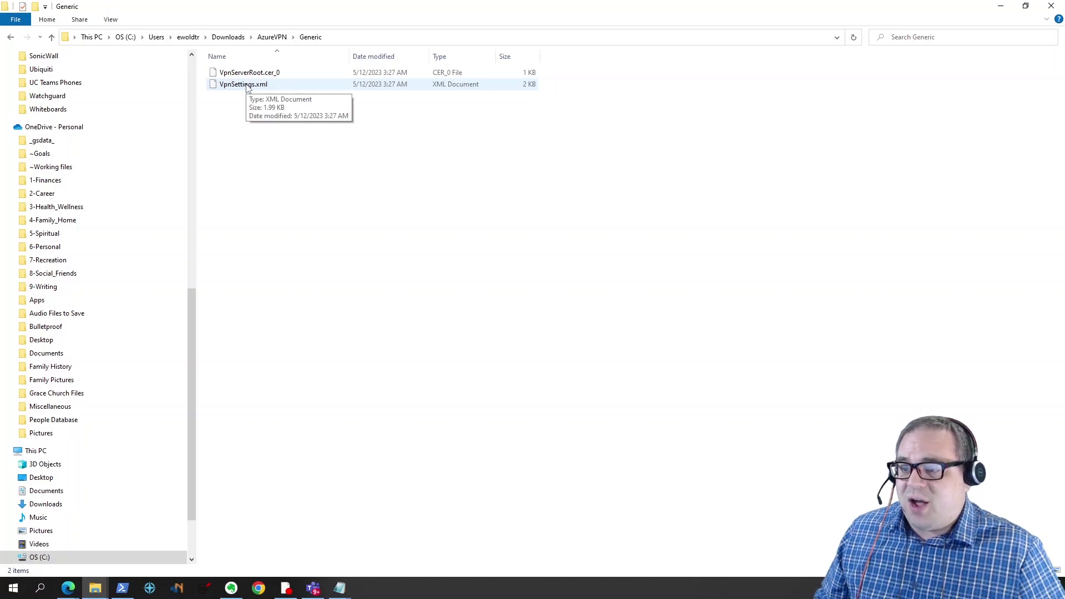
{"action": "double_click", "coordinate": [244, 85]}
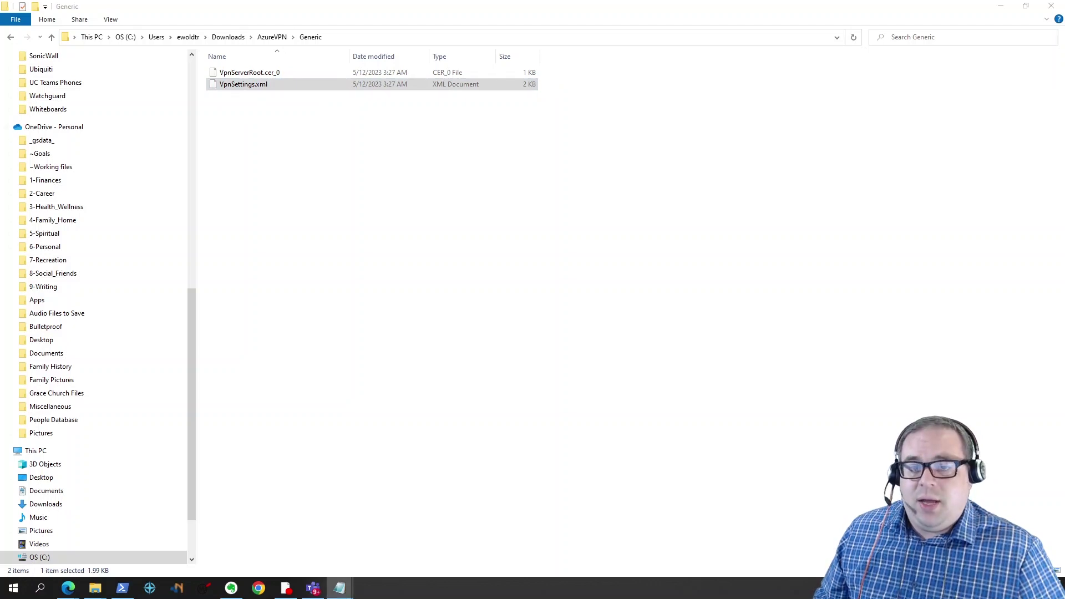
{"action": "left_click_drag", "start_coordinate": [714, 89], "coordinate": [713, 53]}
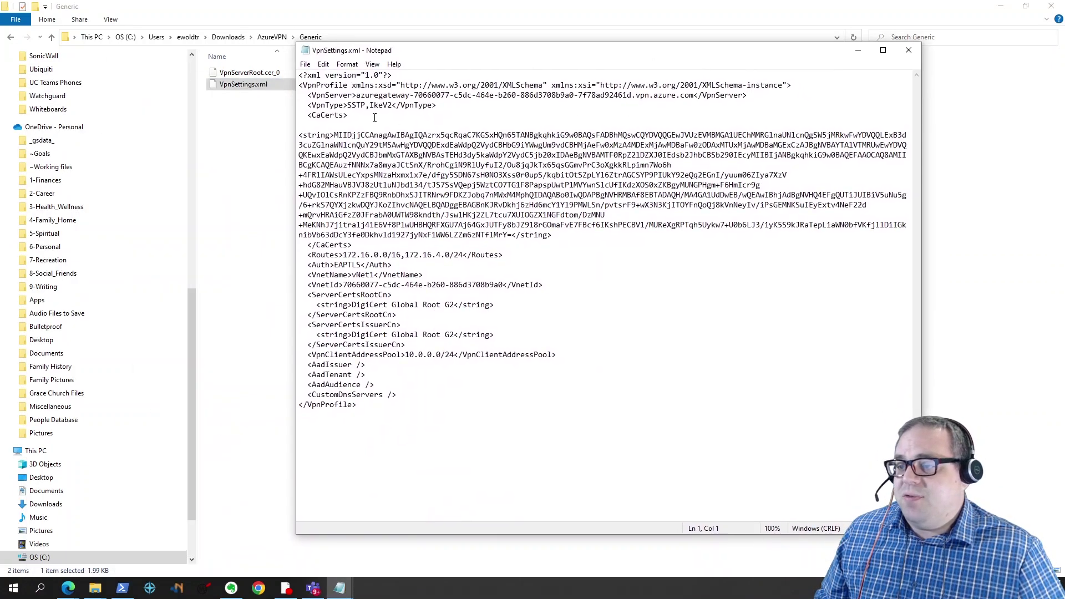
{"action": "left_click_drag", "start_coordinate": [357, 95], "coordinate": [696, 96]}
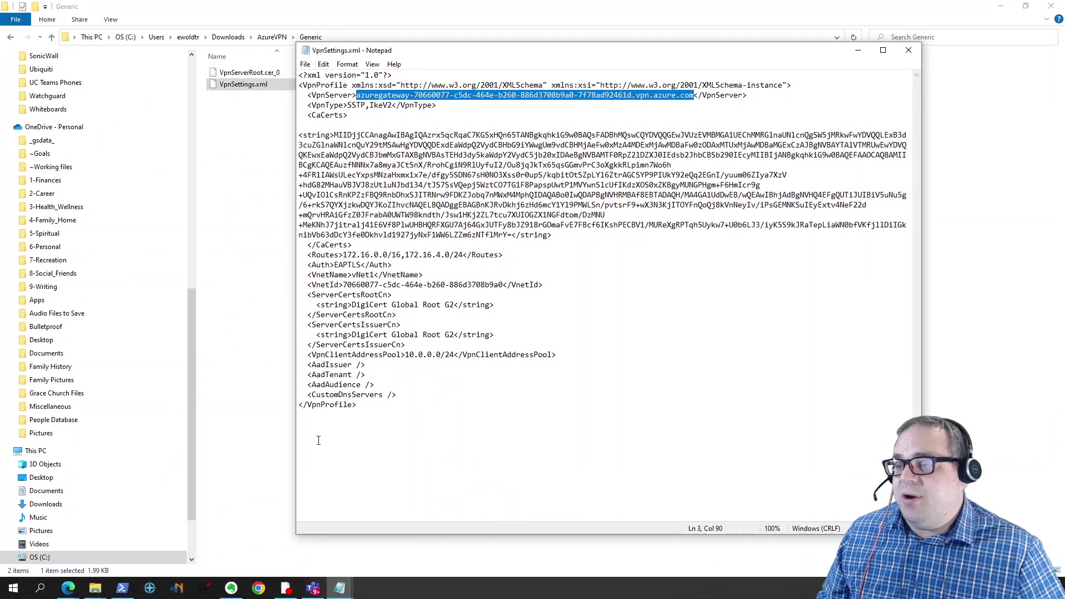
{"action": "left_click", "coordinate": [13, 588]}
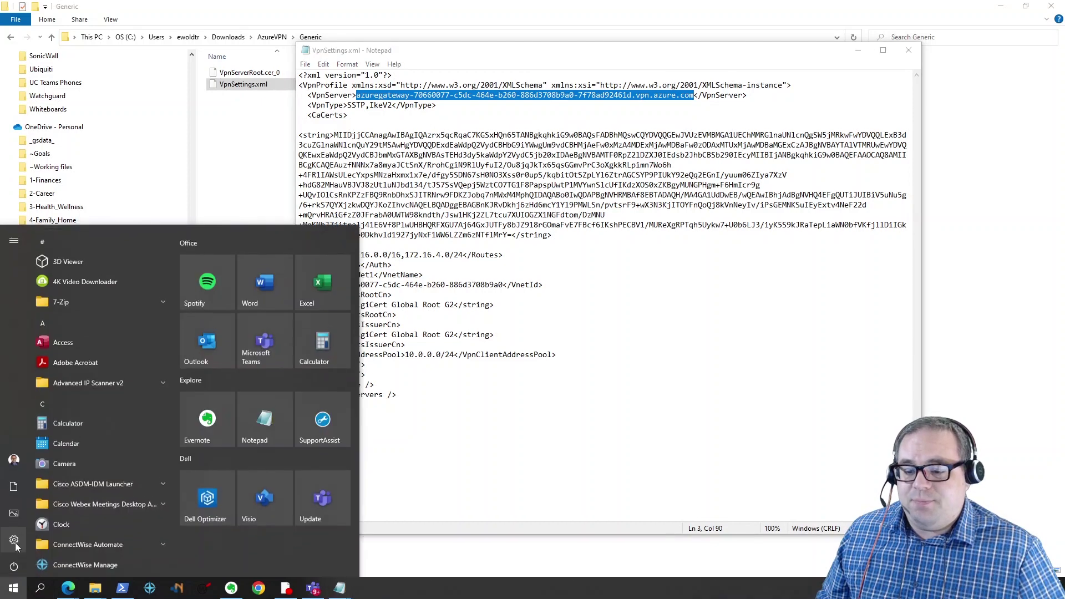
Step: Start a new Windows (built-in) VPN connection named TestAzureVPN
{"action": "left_click", "coordinate": [14, 541]}
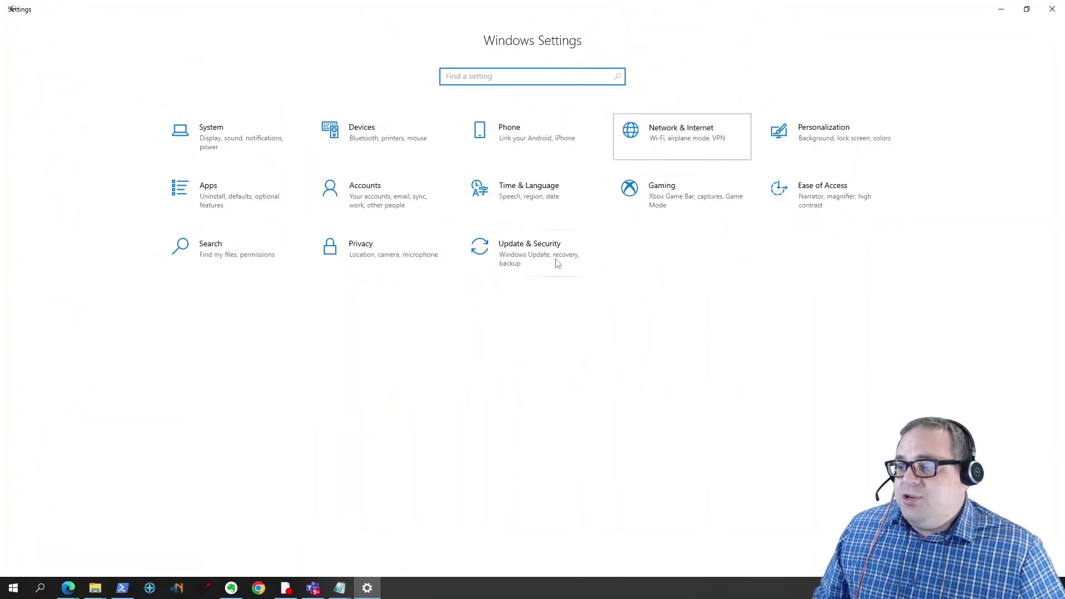
{"action": "left_click", "coordinate": [34, 232]}
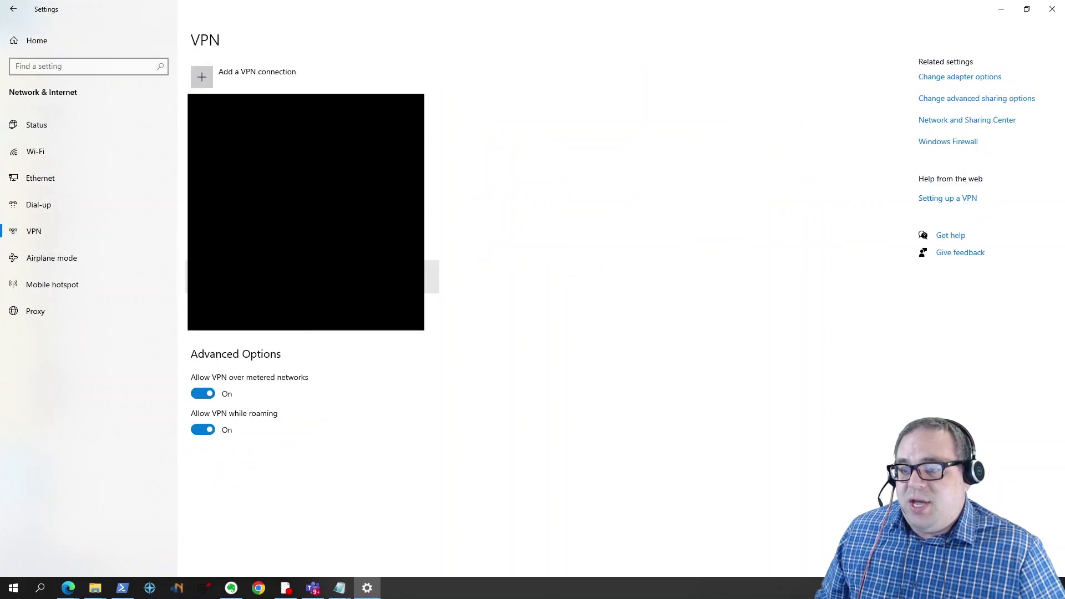
{"action": "left_click", "coordinate": [254, 67]}
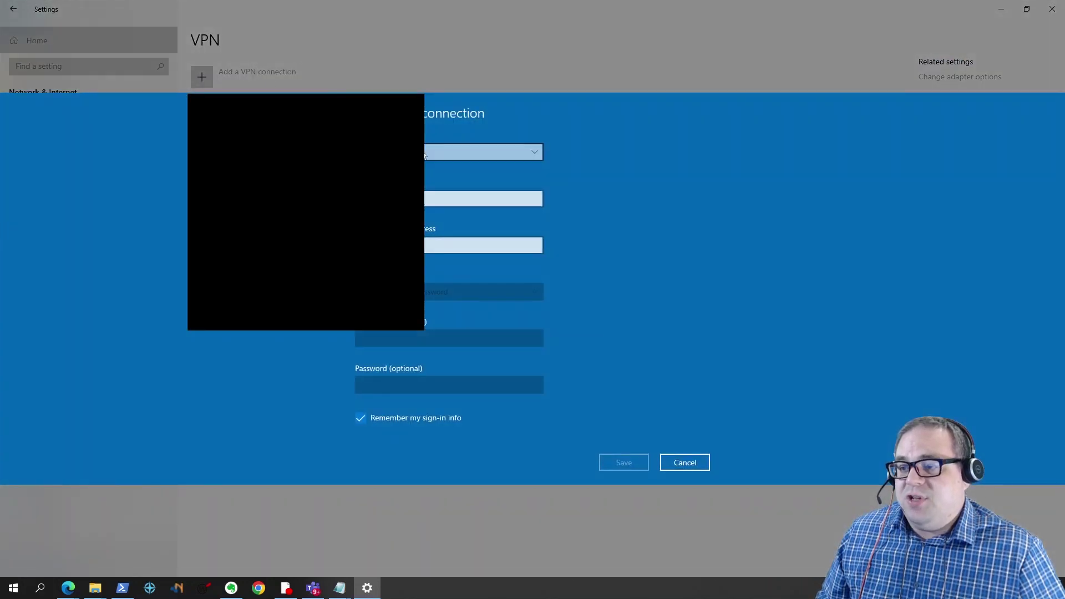
{"action": "left_click", "coordinate": [422, 154]}
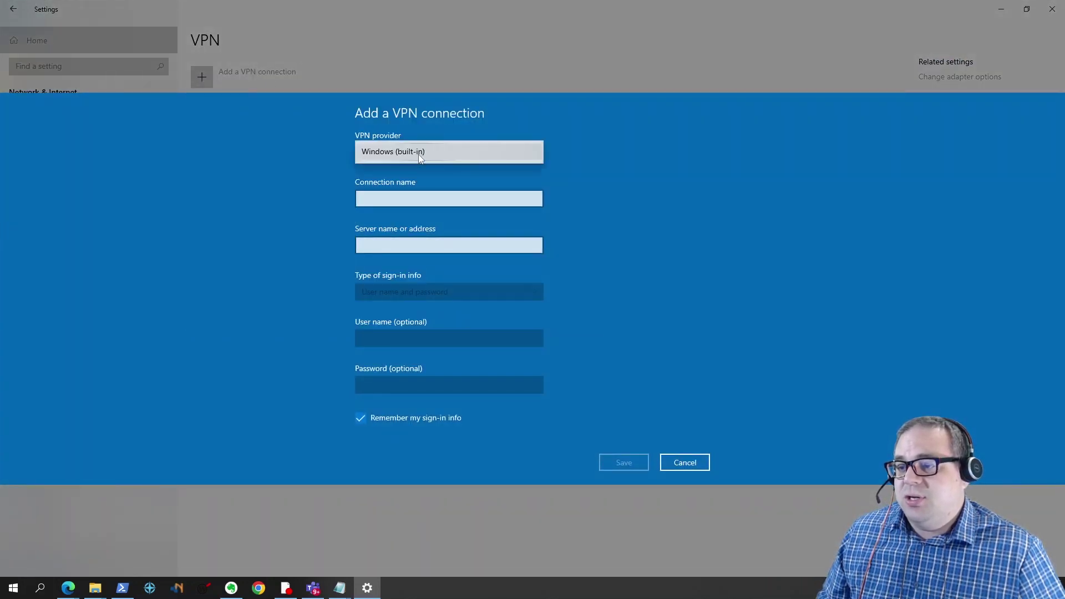
{"action": "left_click", "coordinate": [421, 152]}
{"action": "left_click", "coordinate": [412, 172]}
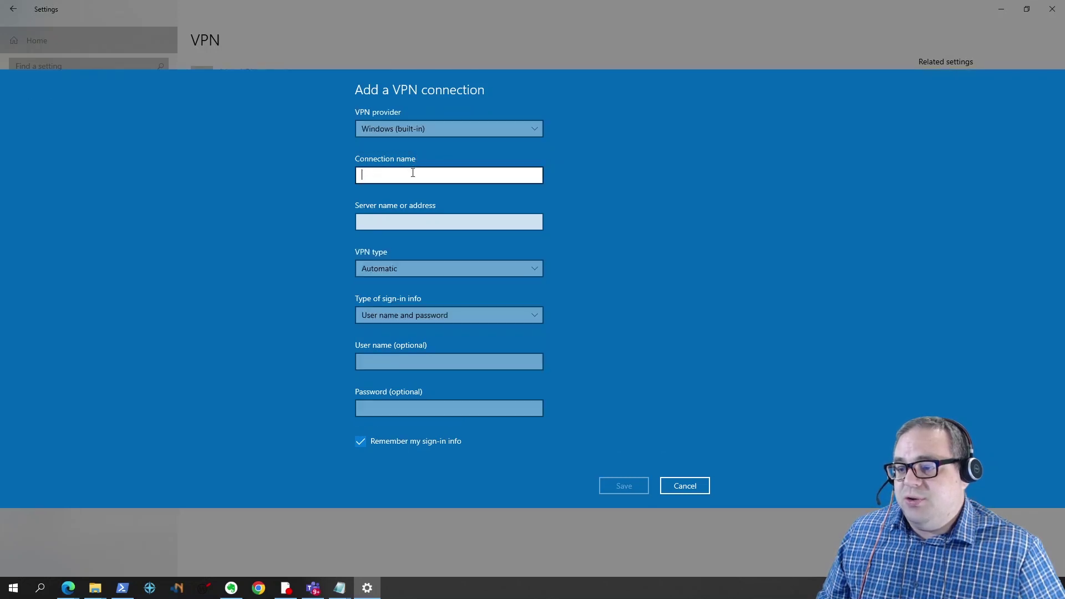
{"action": "type", "text": "TestAzureVPN"}
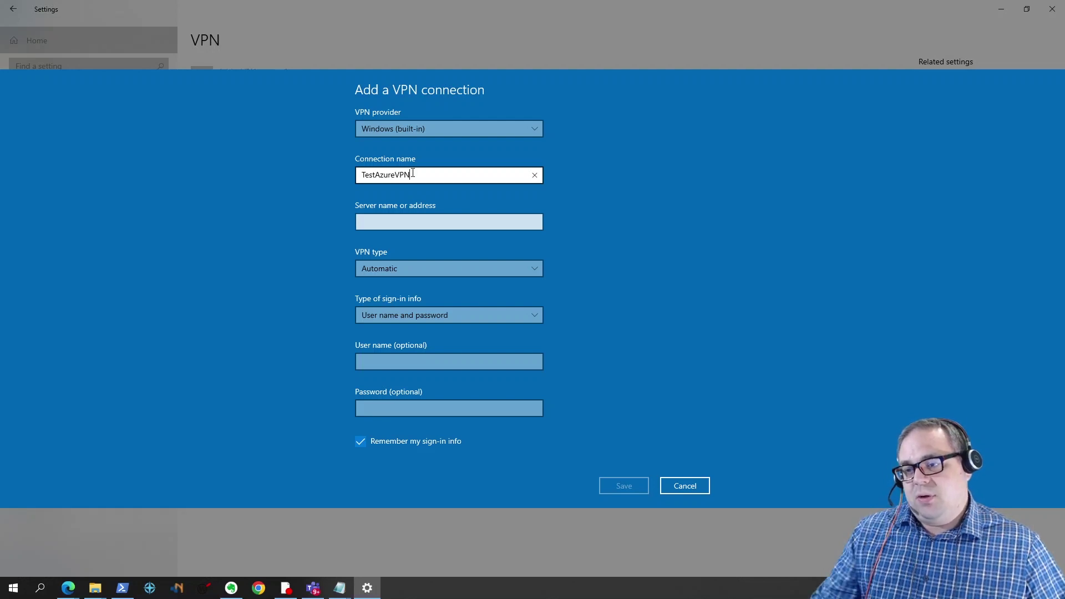
Step: Paste the gateway hostname as server, choose IKEv2 and Certificate sign-in, and save
{"action": "left_click", "coordinate": [388, 223]}
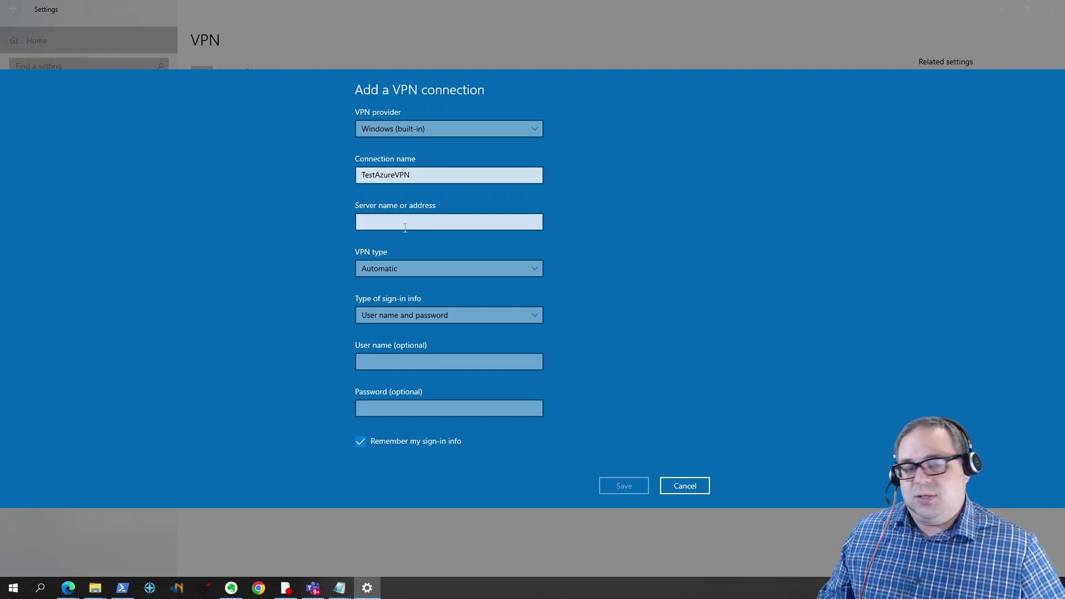
{"action": "key", "text": "alt+Tab"}
{"action": "key", "text": "ctrl+c"}
{"action": "key", "text": "alt+Tab"}
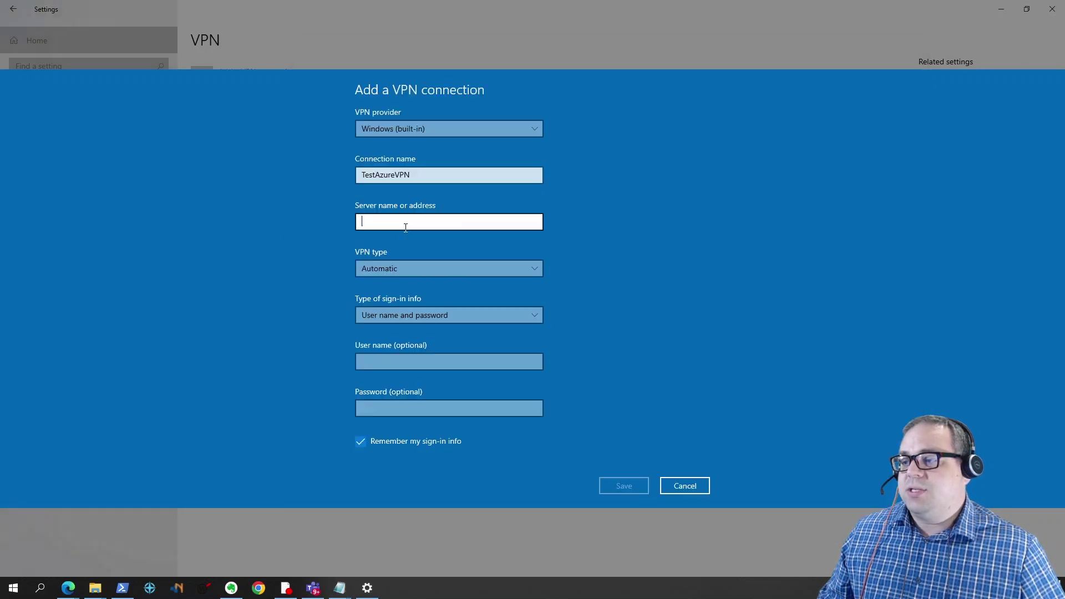
{"action": "key", "text": "ctrl+v"}
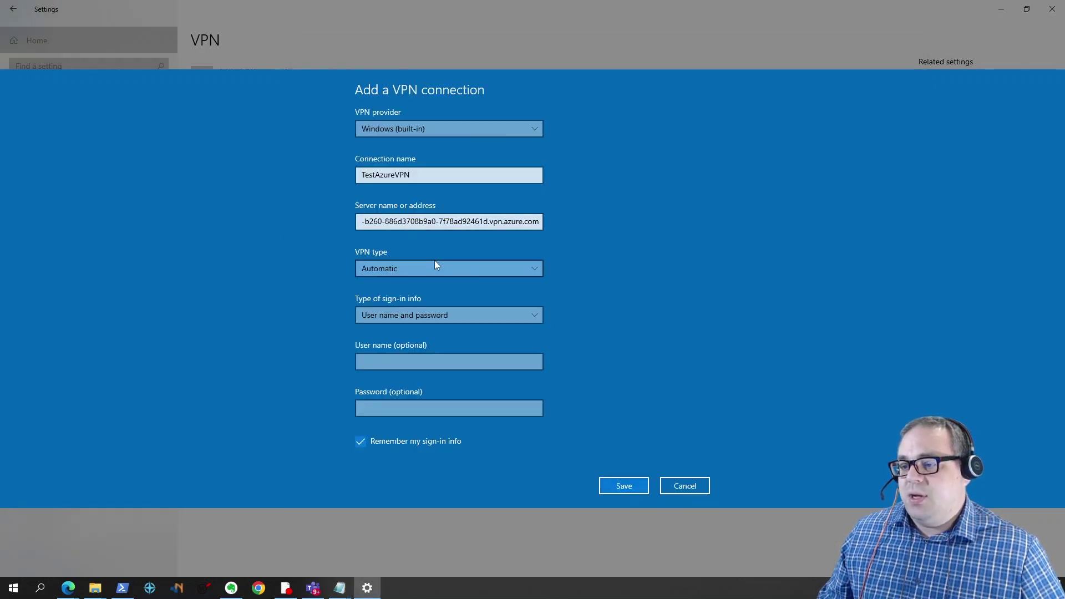
{"action": "left_click", "coordinate": [434, 265]}
{"action": "left_click", "coordinate": [422, 358]}
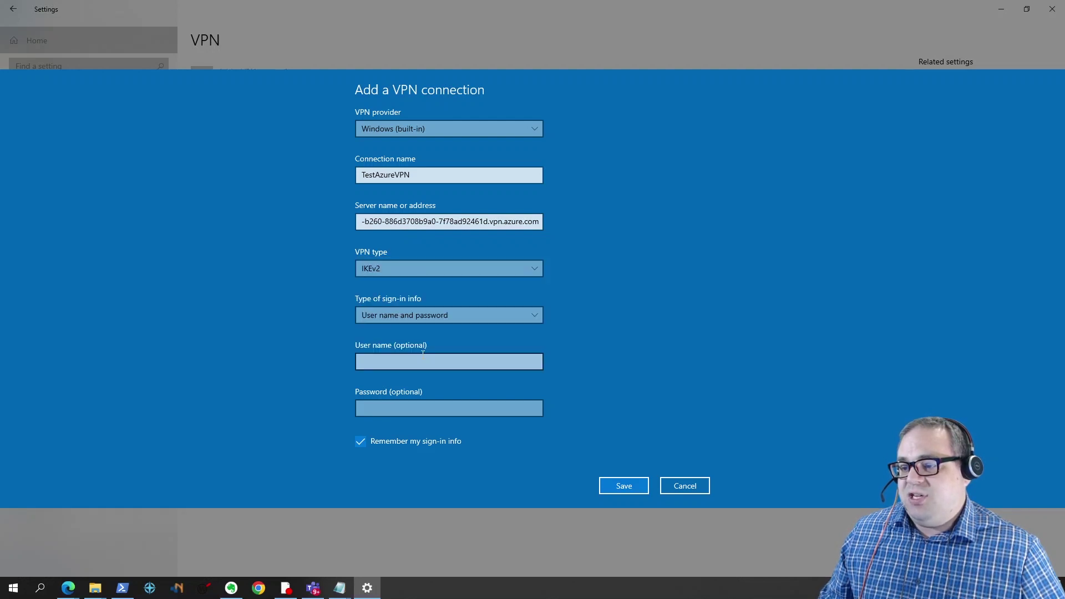
{"action": "left_click", "coordinate": [433, 313]}
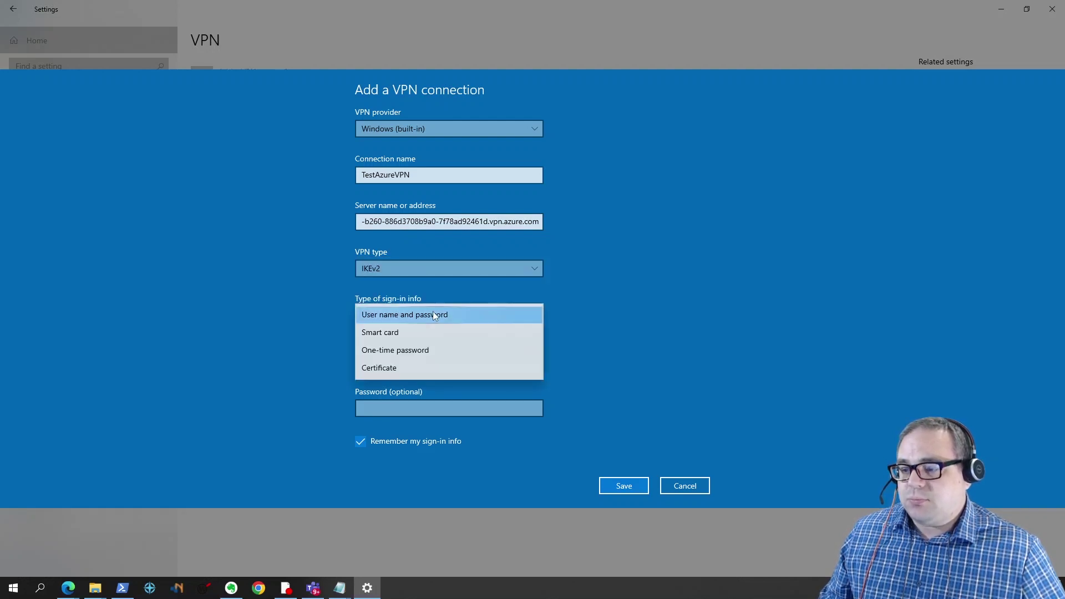
{"action": "left_click", "coordinate": [434, 368]}
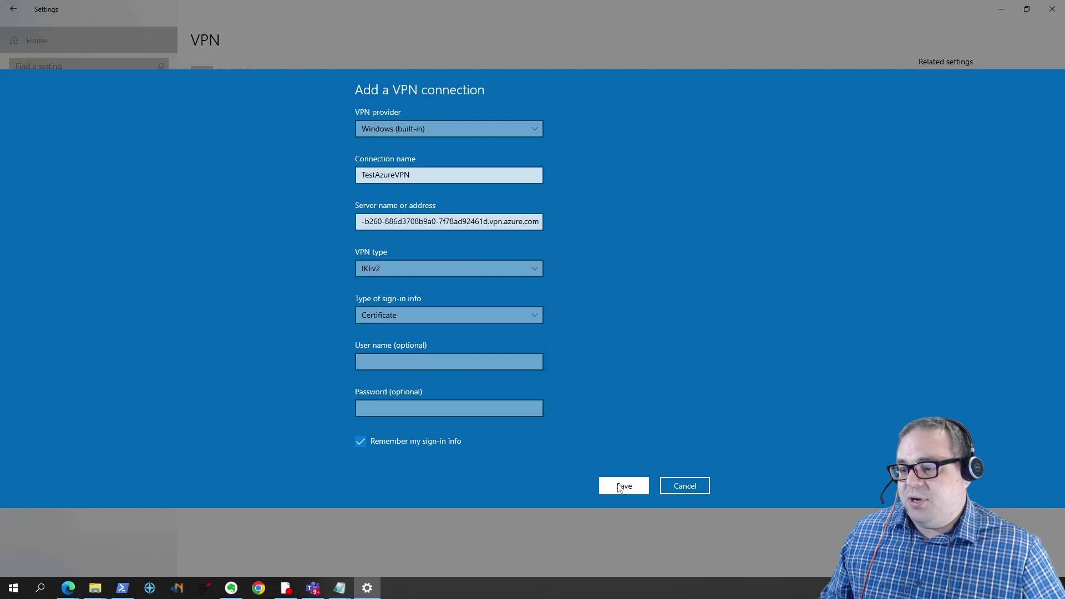
{"action": "left_click", "coordinate": [617, 484]}
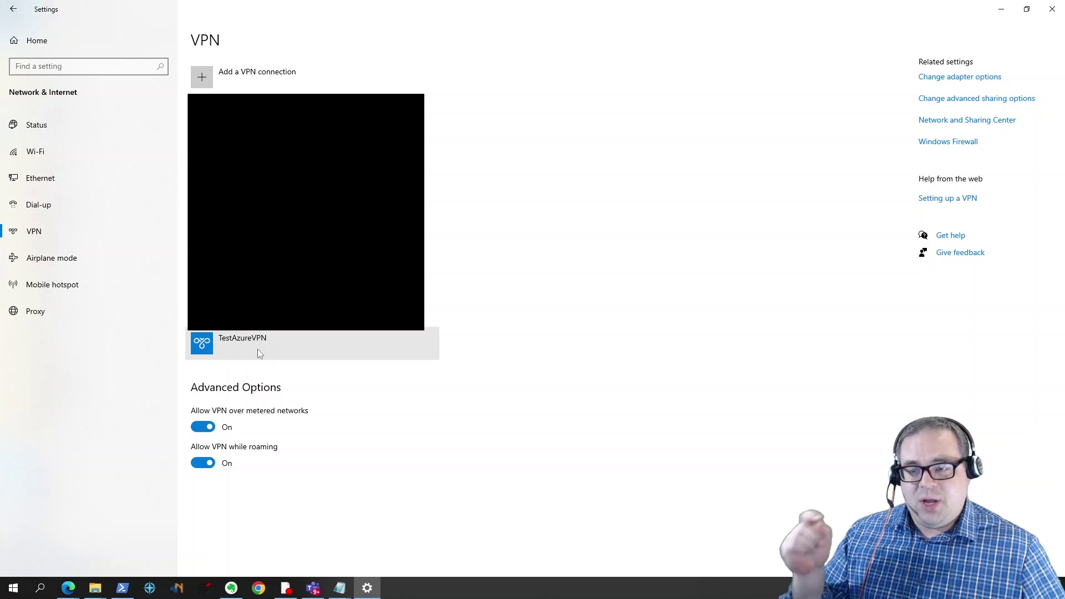
Step: Connect TestAzureVPN with the P2SChildCert certificate, accepting the unvalidated server prompt
{"action": "left_click", "coordinate": [259, 351]}
{"action": "left_click", "coordinate": [270, 379]}
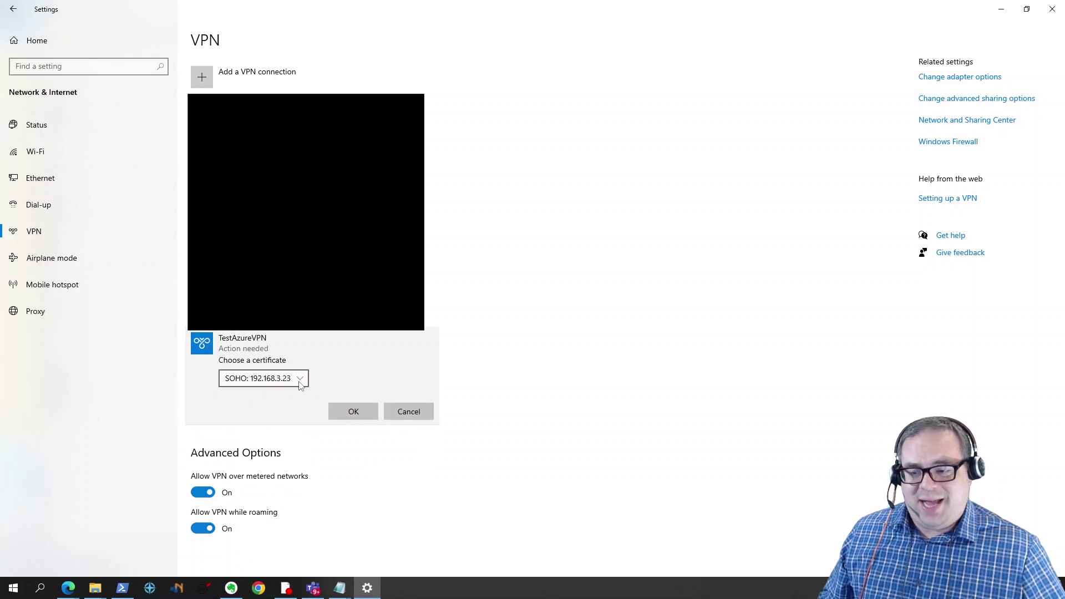
{"action": "left_click", "coordinate": [300, 381]}
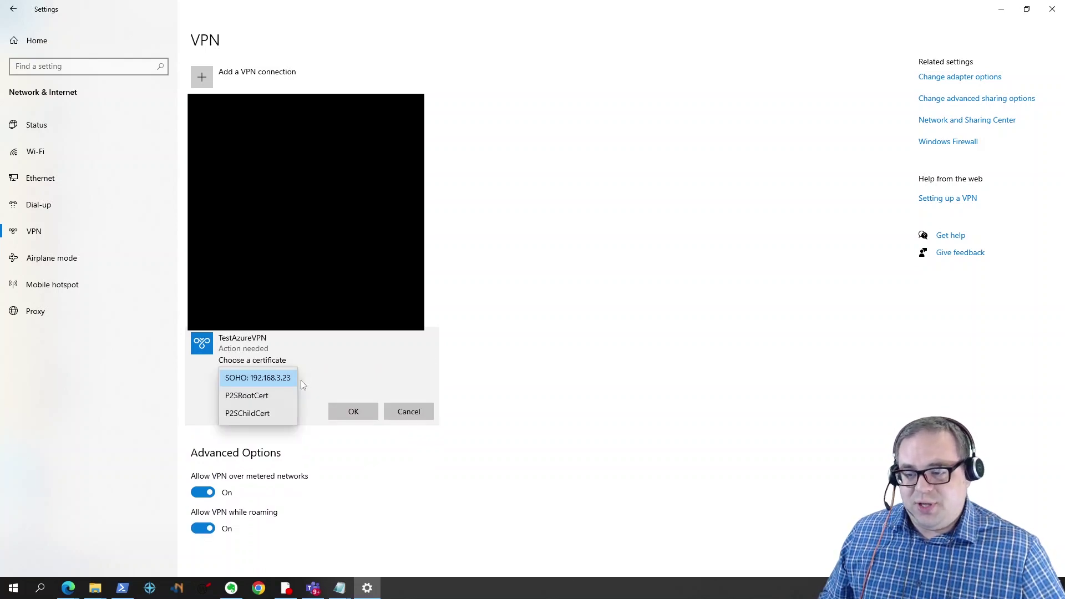
{"action": "left_click", "coordinate": [254, 415]}
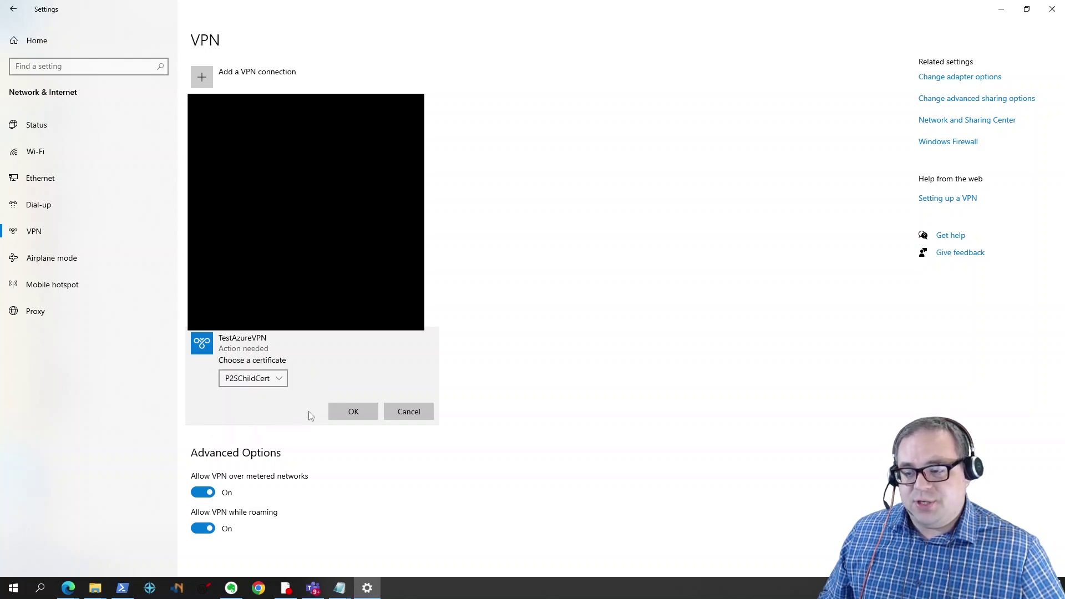
{"action": "left_click", "coordinate": [361, 411]}
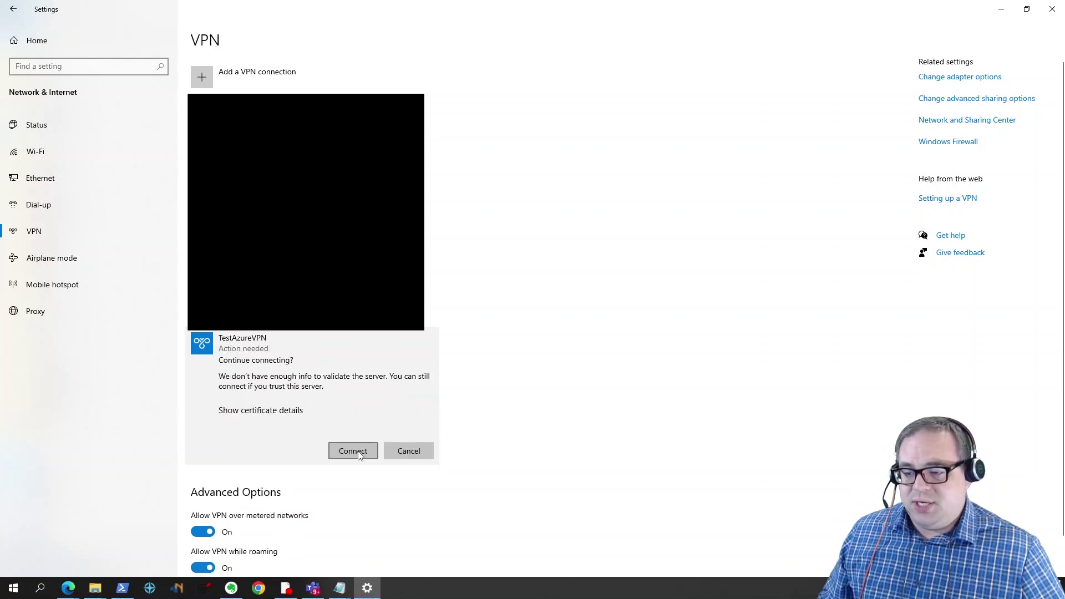
{"action": "left_click", "coordinate": [359, 454]}
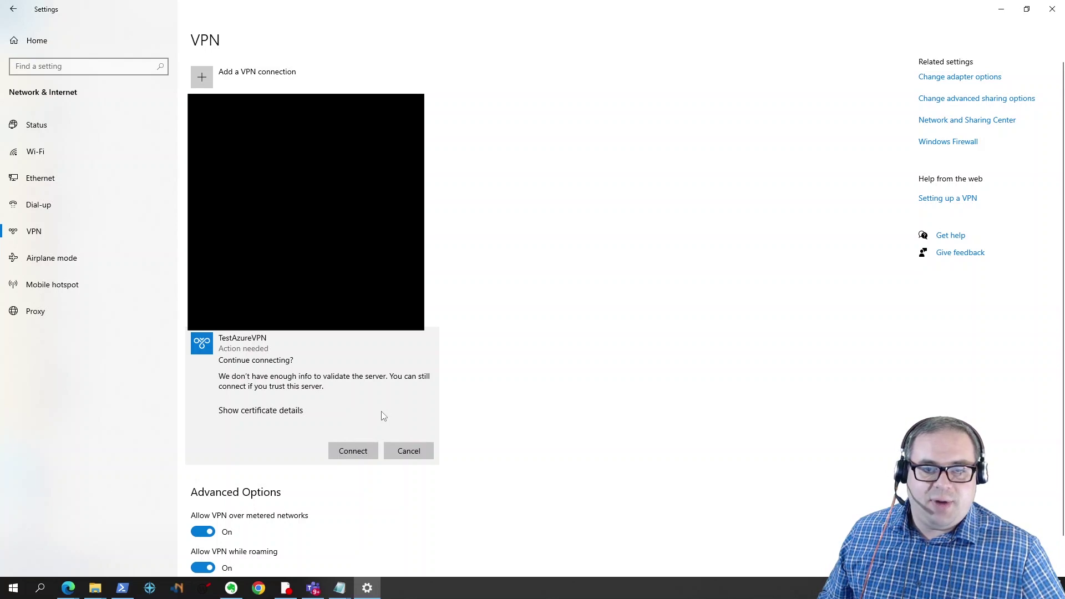
{"action": "left_click", "coordinate": [355, 451]}
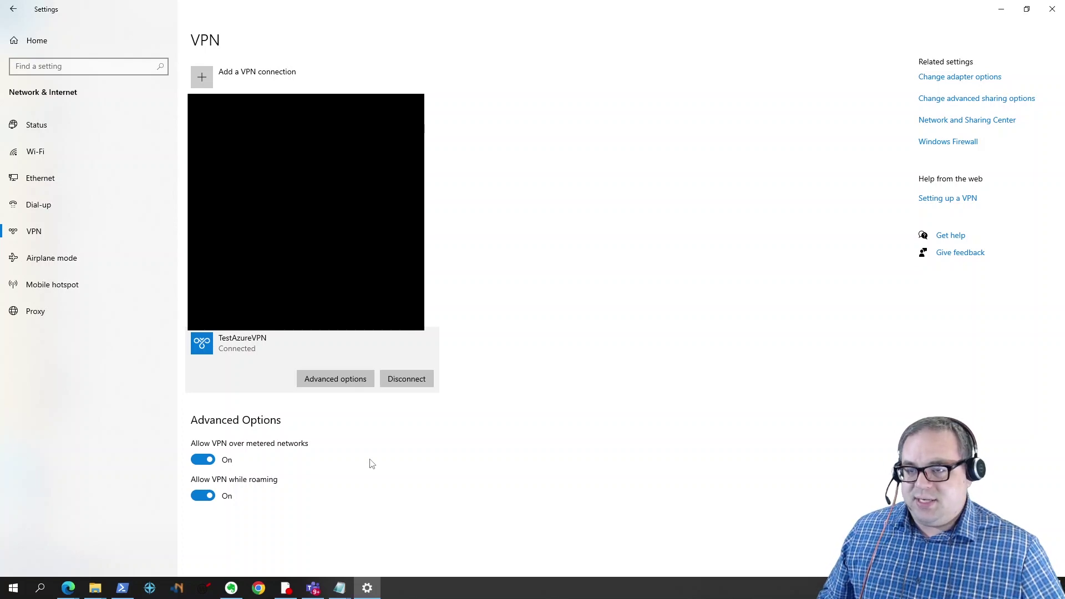
{"action": "left_click", "coordinate": [1002, 9]}
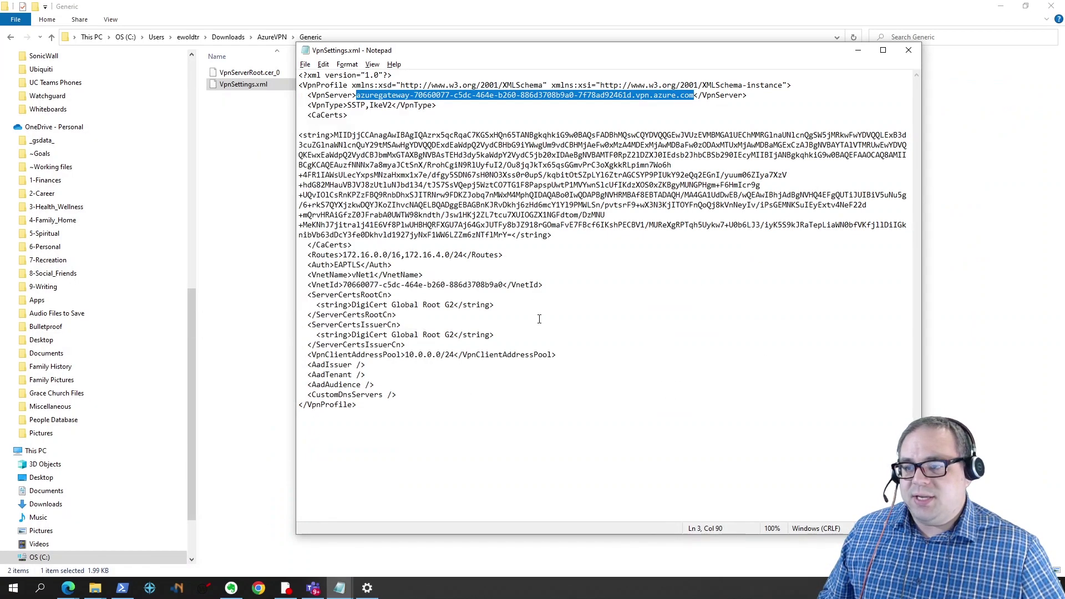
Step: Enter 172.16.4.4 as the Remote Desktop computer and connect
{"action": "left_click", "coordinate": [859, 50]}
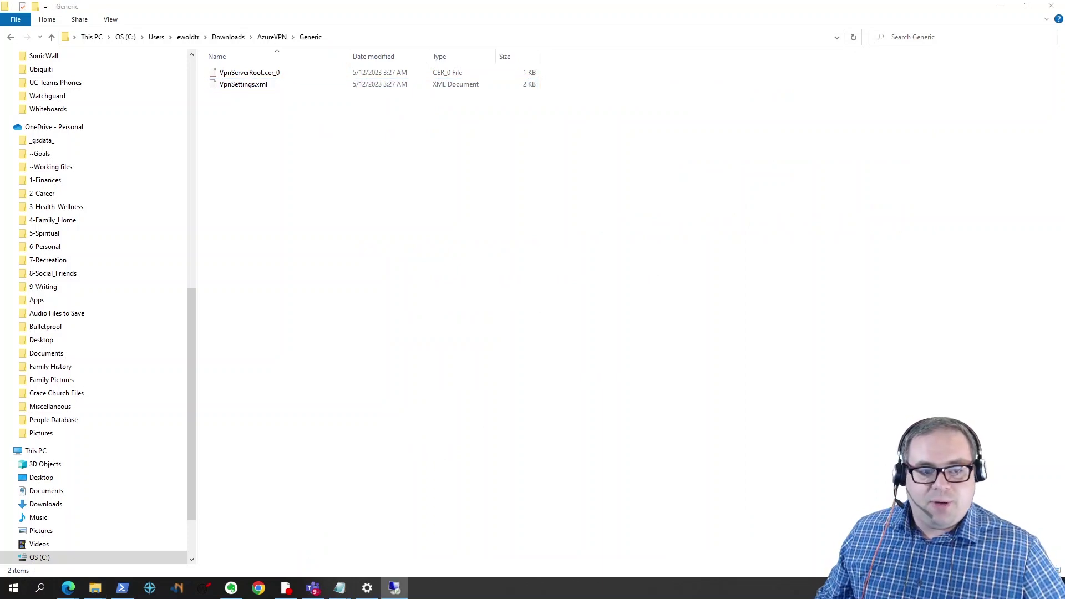
{"action": "type", "text": "172.16.4.4"}
{"action": "left_click_drag", "start_coordinate": [517, 238], "coordinate": [454, 238]}
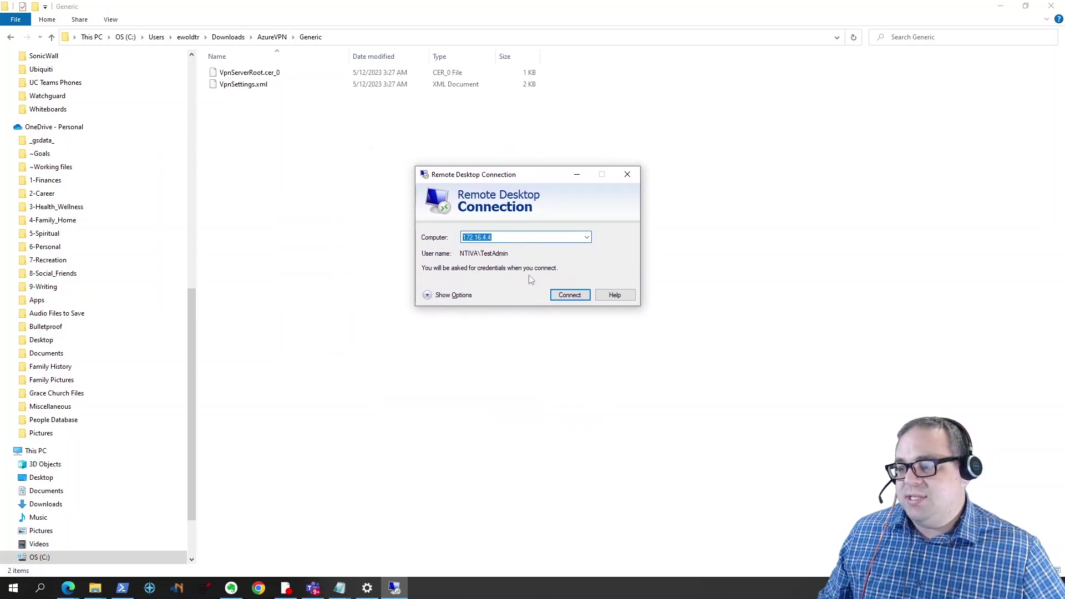
{"action": "left_click", "coordinate": [567, 296]}
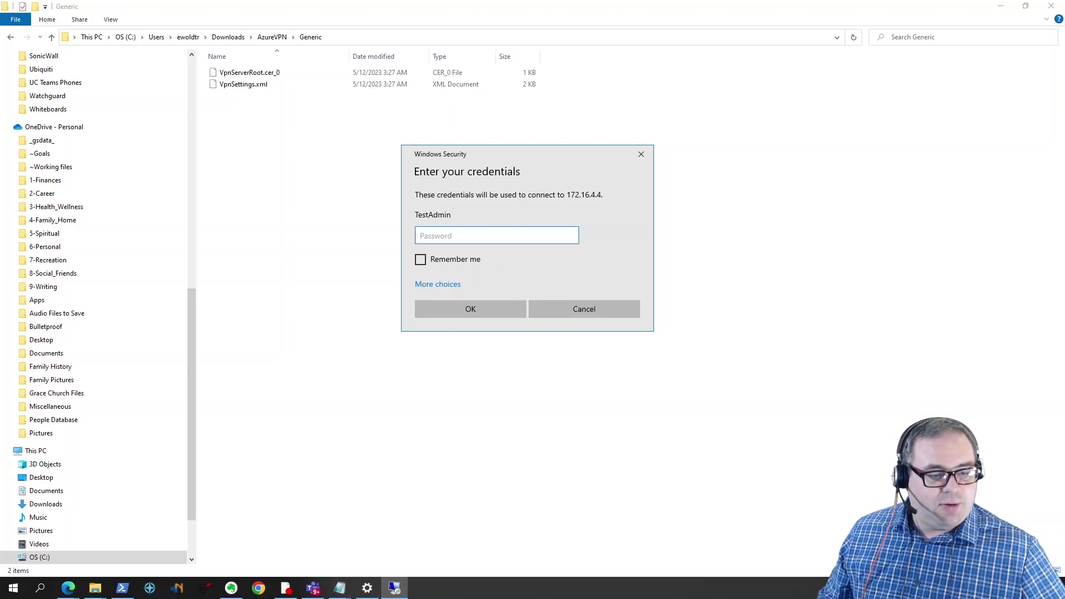
Step: Sign in with the account password and accept the untrusted certificate warning
{"action": "left_click", "coordinate": [231, 587]}
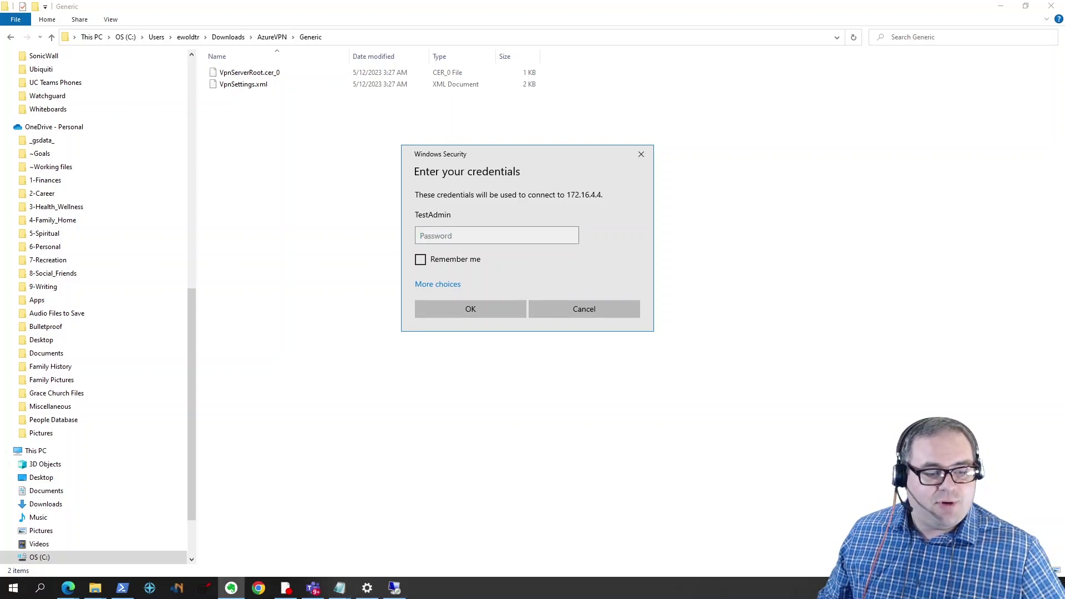
{"action": "left_click", "coordinate": [468, 235]}
{"action": "key", "text": "ctrl+v"}
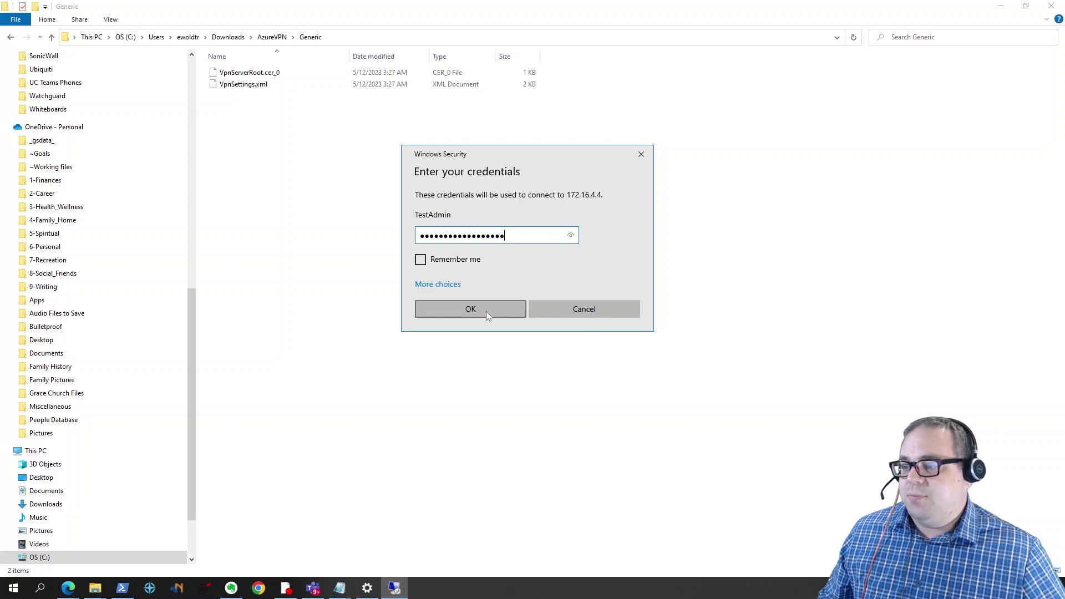
{"action": "left_click", "coordinate": [486, 311]}
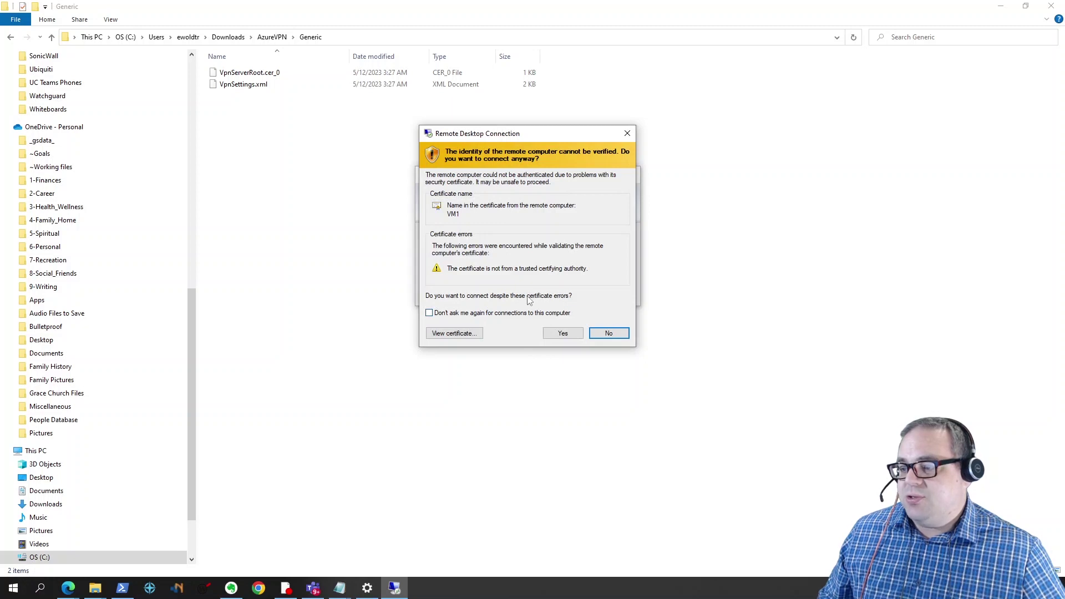
{"action": "left_click", "coordinate": [562, 332]}
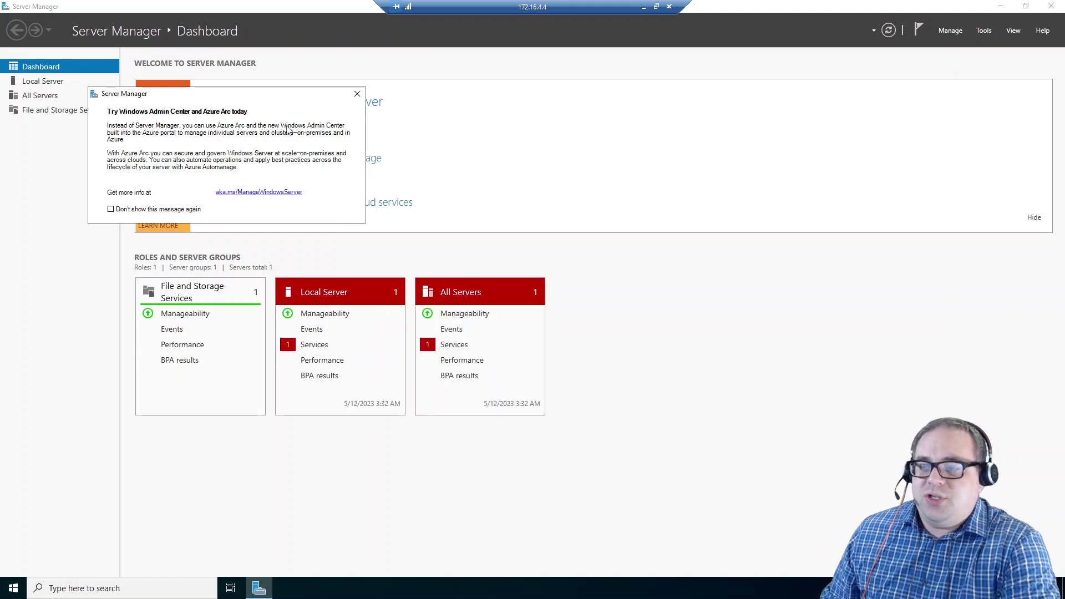
Step: Dismiss the Azure Arc popup, close Server Manager, and sign out of the remote session
{"action": "left_click", "coordinate": [357, 94]}
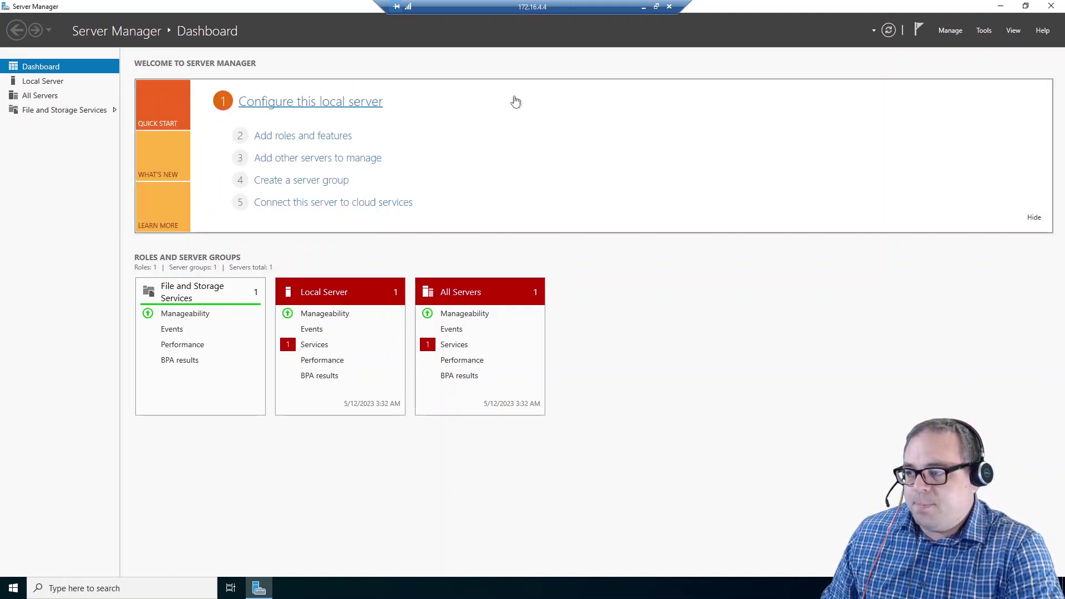
{"action": "left_click", "coordinate": [1051, 6]}
{"action": "left_click", "coordinate": [13, 588]}
{"action": "left_click", "coordinate": [13, 457]}
{"action": "left_click", "coordinate": [43, 427]}
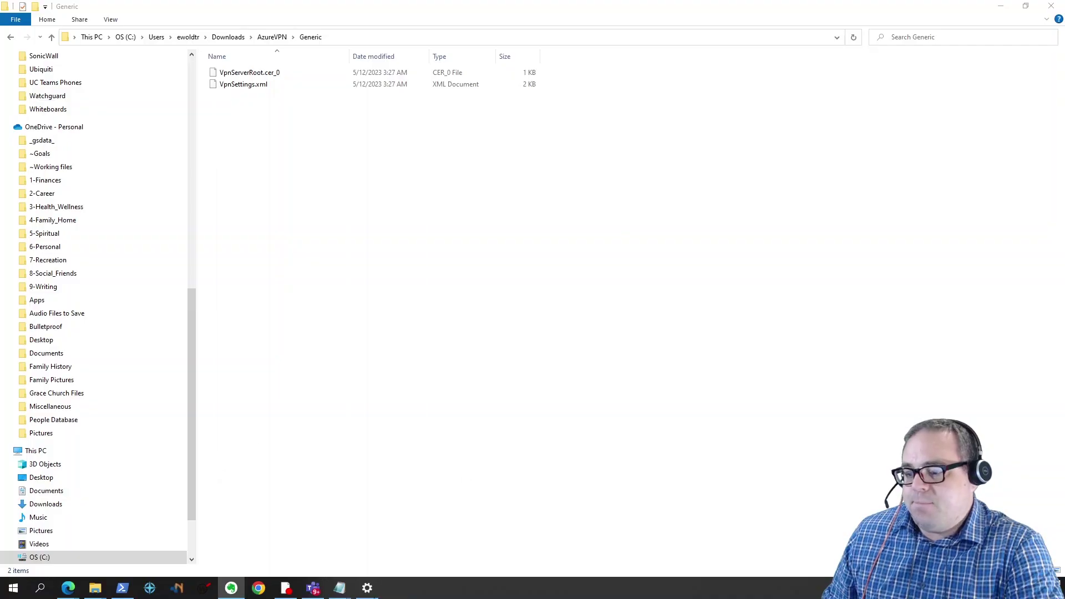
{"action": "left_click", "coordinate": [367, 588]}
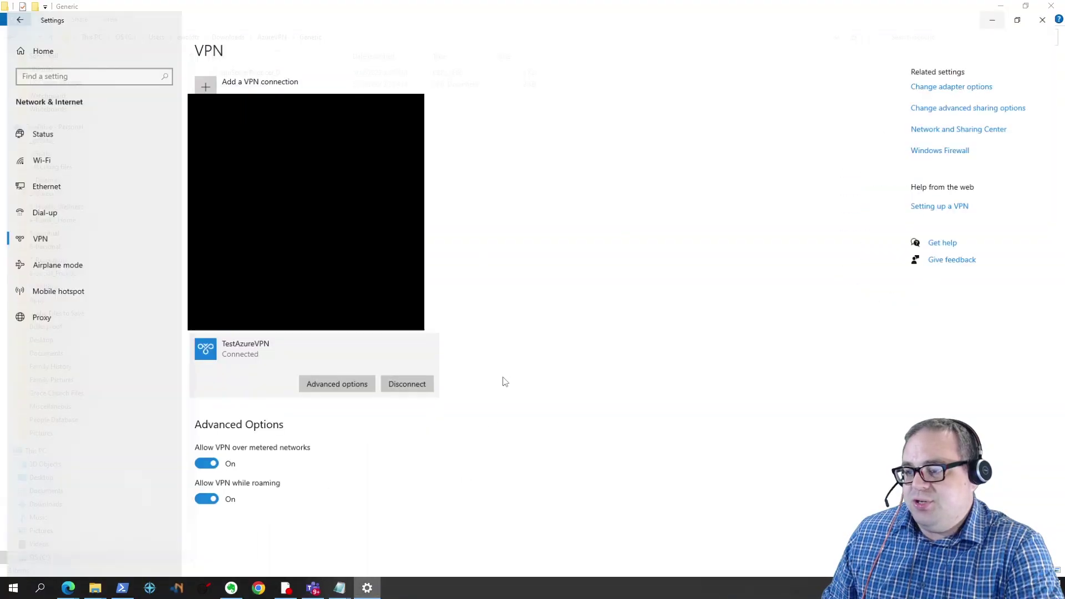
Step: Disconnect, reconnect, then disconnect TestAzureVPN again, and close Settings
{"action": "left_click", "coordinate": [397, 379]}
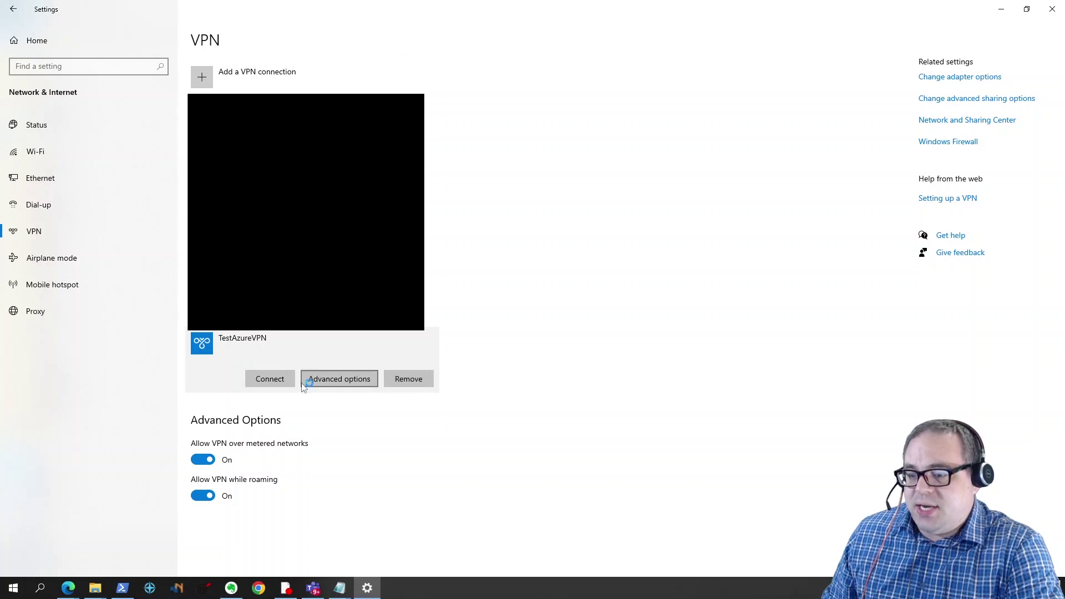
{"action": "left_click", "coordinate": [266, 382]}
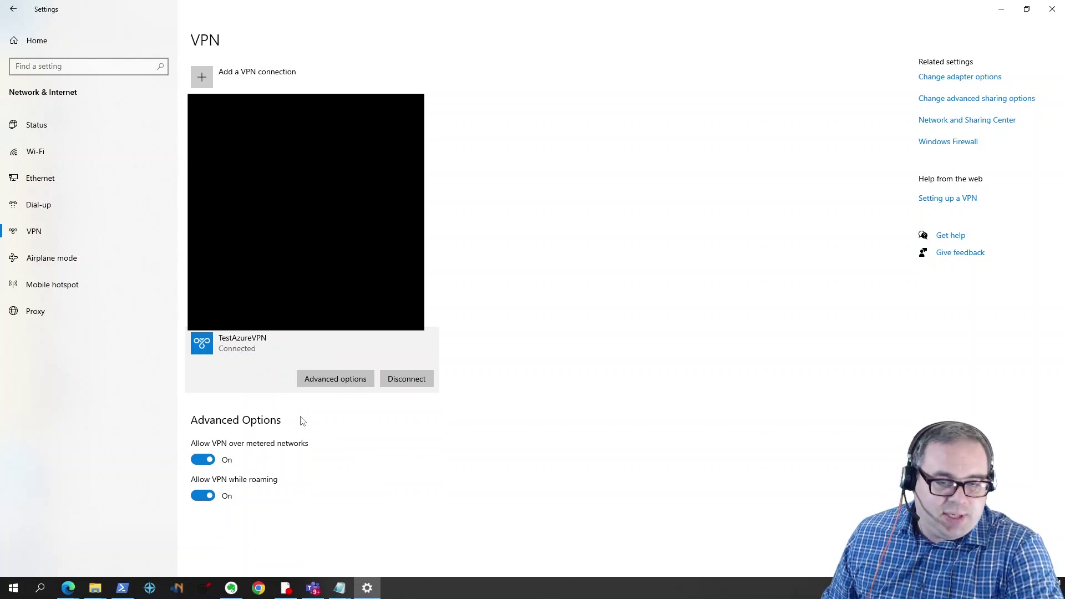
{"action": "left_click", "coordinate": [398, 385]}
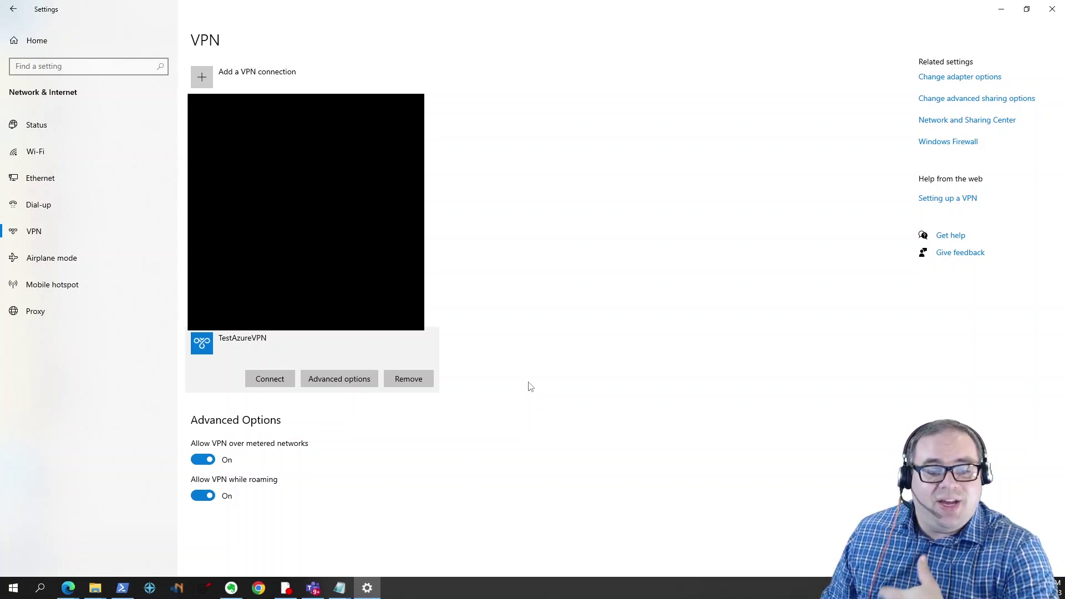
{"action": "left_click", "coordinate": [1050, 8]}
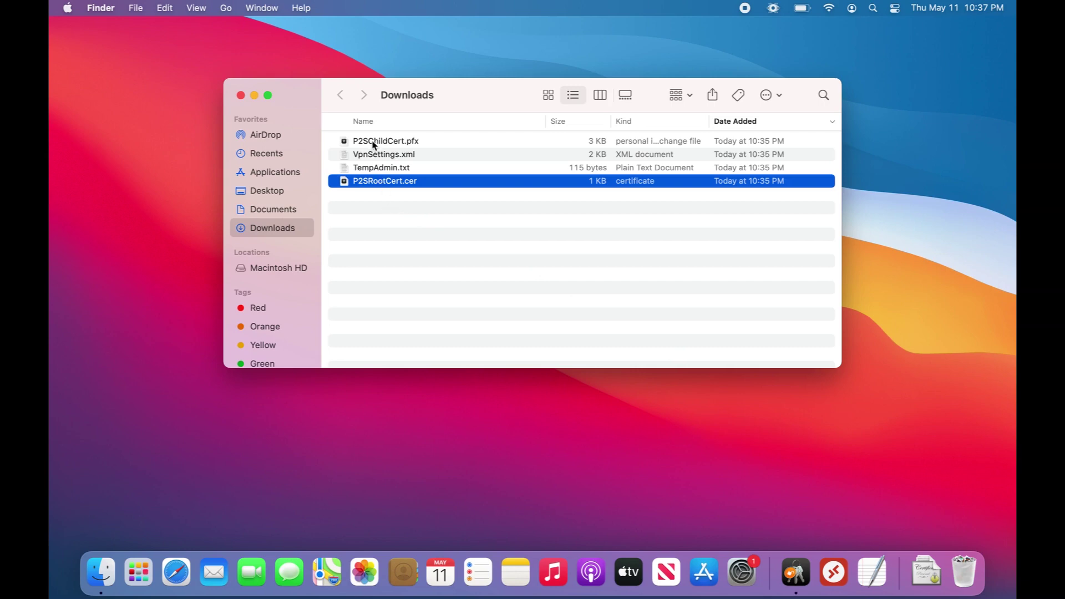
Step: Import P2SRootCert.cer into the keychain, supplying administrator credentials
{"action": "double_click", "coordinate": [380, 187]}
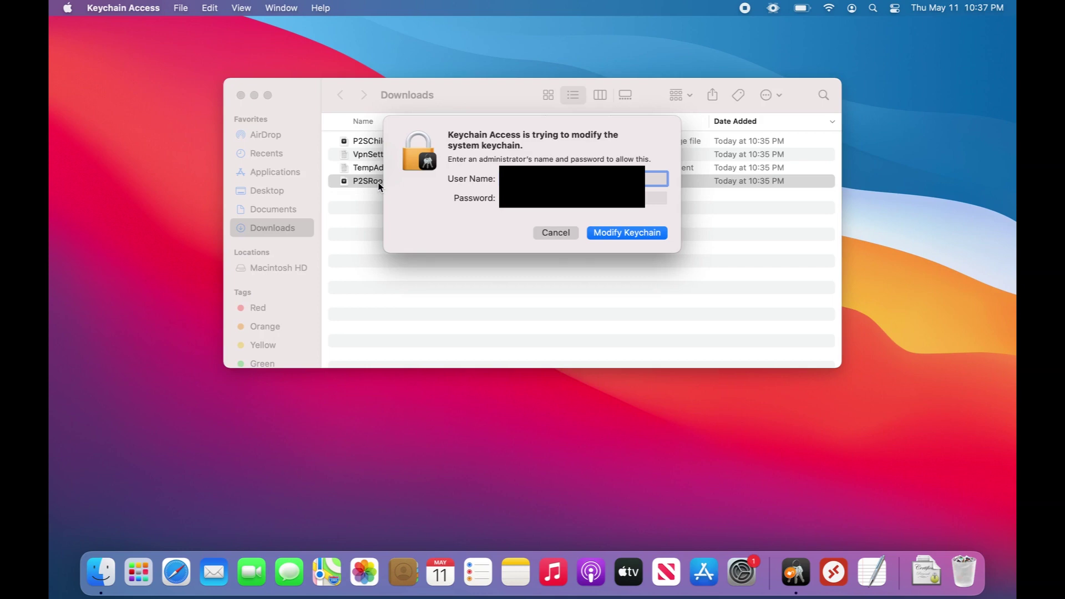
{"action": "left_click", "coordinate": [656, 198]}
{"action": "key", "text": "Return"}
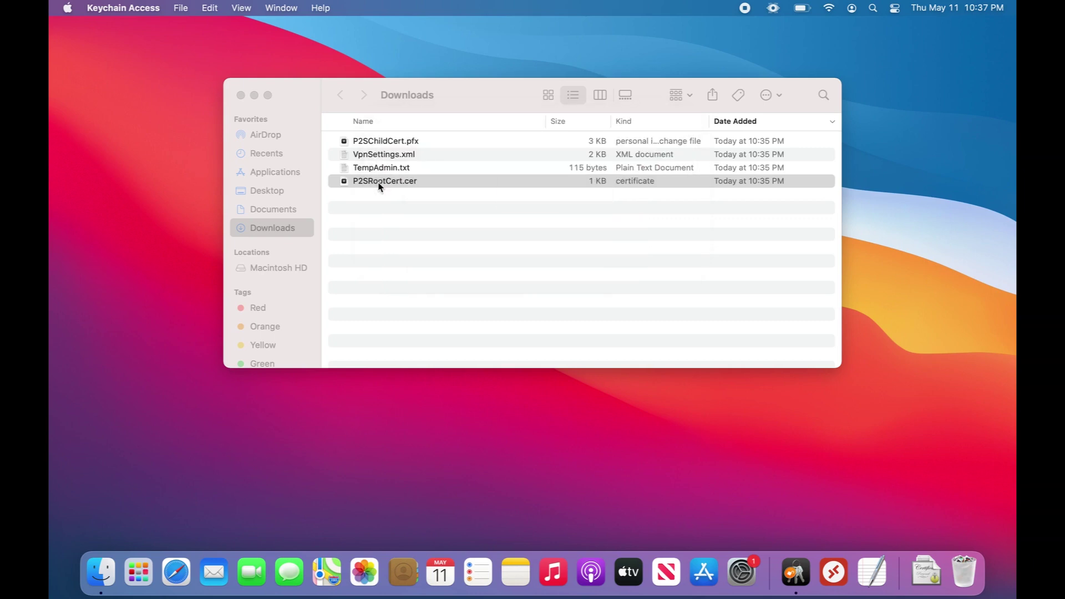
Step: Import P2SChildCert.pfx, entering its password and retrying after the invalid-password error
{"action": "left_click", "coordinate": [379, 142]}
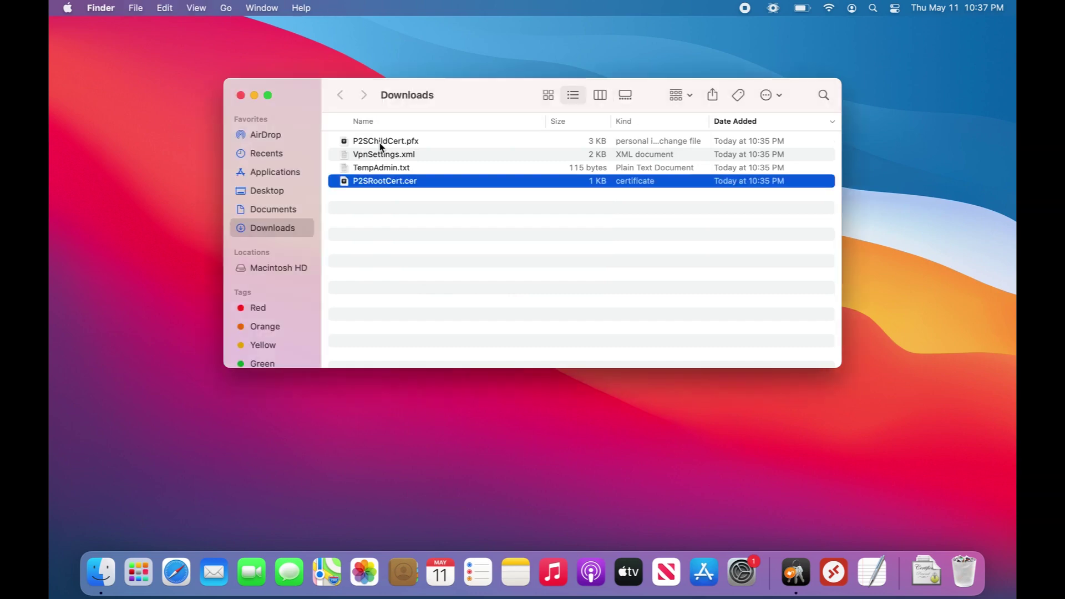
{"action": "left_click", "coordinate": [379, 142]}
{"action": "double_click", "coordinate": [379, 142]}
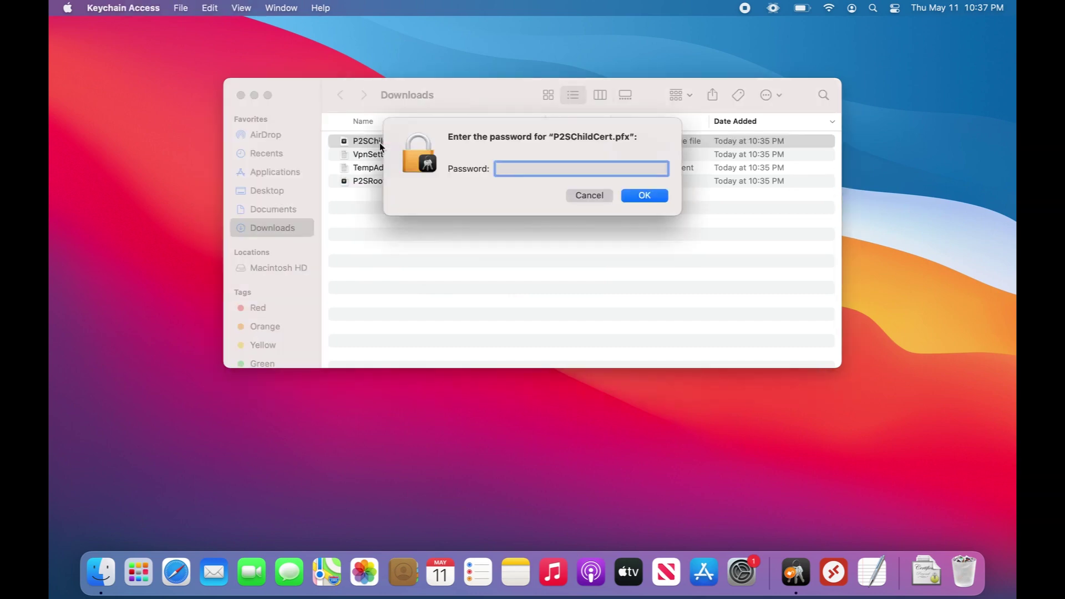
{"action": "type", "text": "••••••••"}
{"action": "key", "text": "Return"}
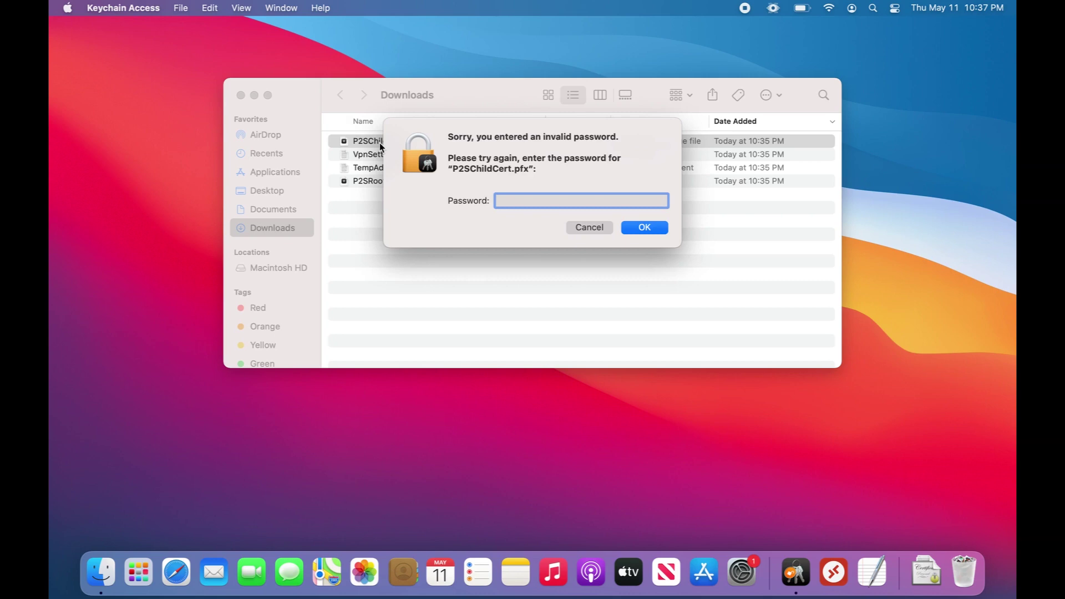
{"action": "type", "text": "•••••••••"}
{"action": "key", "text": "Return"}
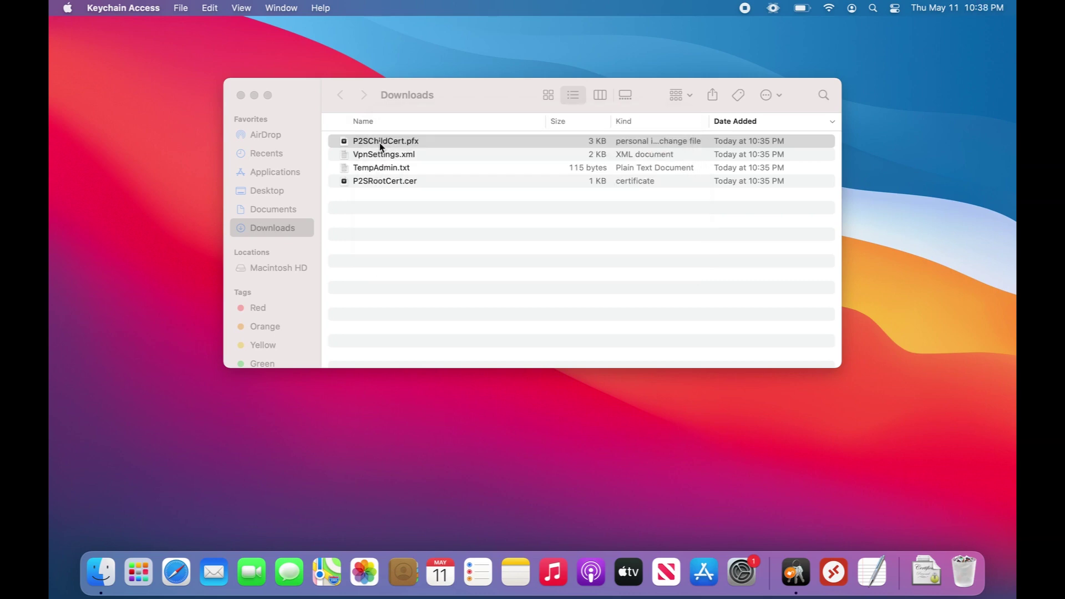
Step: Browse the System Roots, Local Items, login and System keychains, ending on System
{"action": "left_click", "coordinate": [795, 577]}
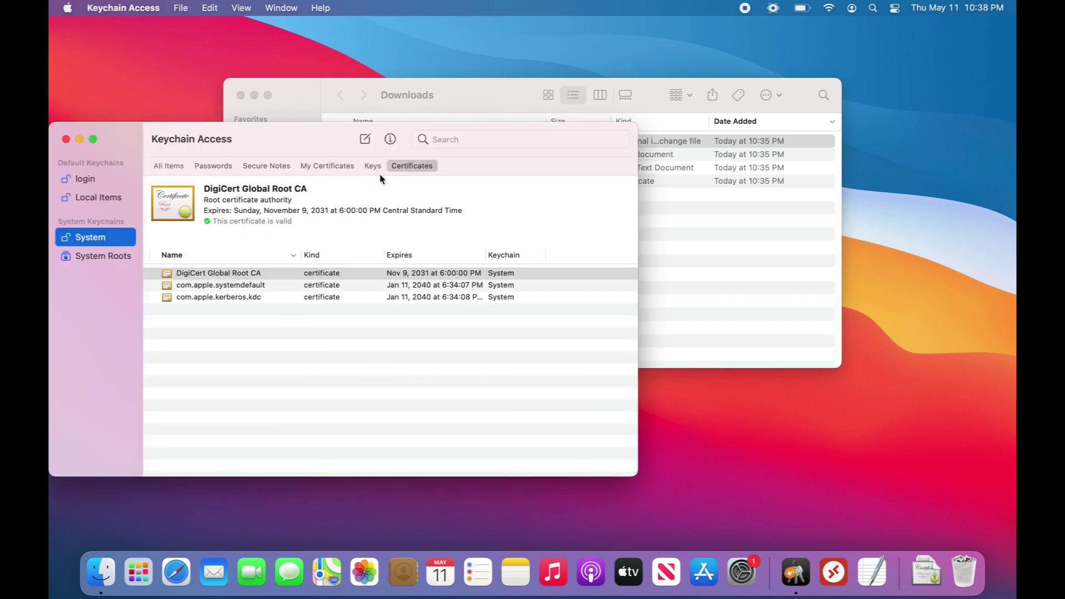
{"action": "left_click", "coordinate": [344, 167]}
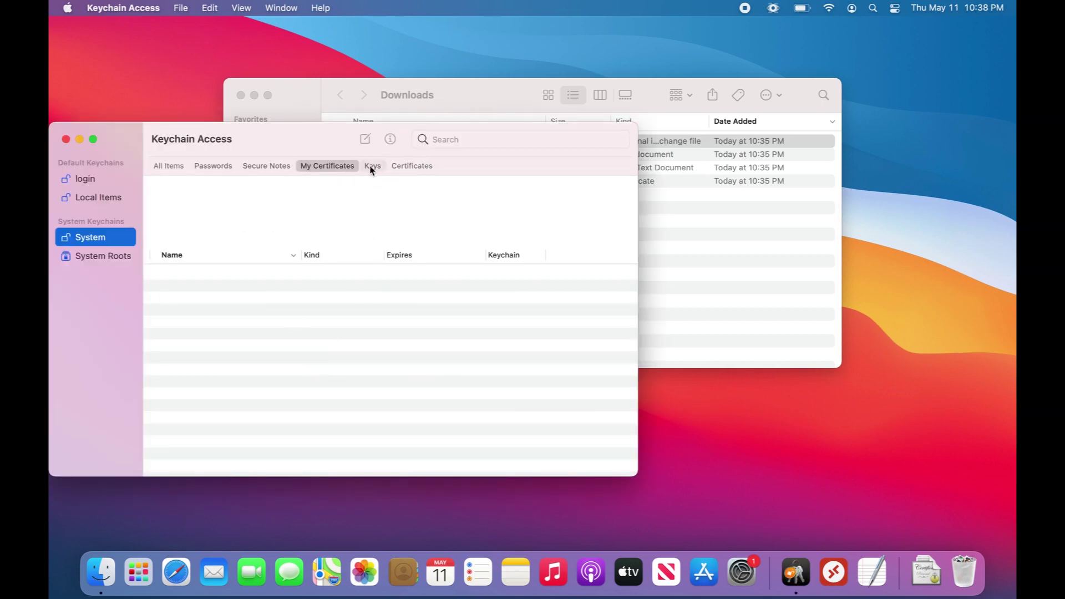
{"action": "left_click", "coordinate": [409, 167]}
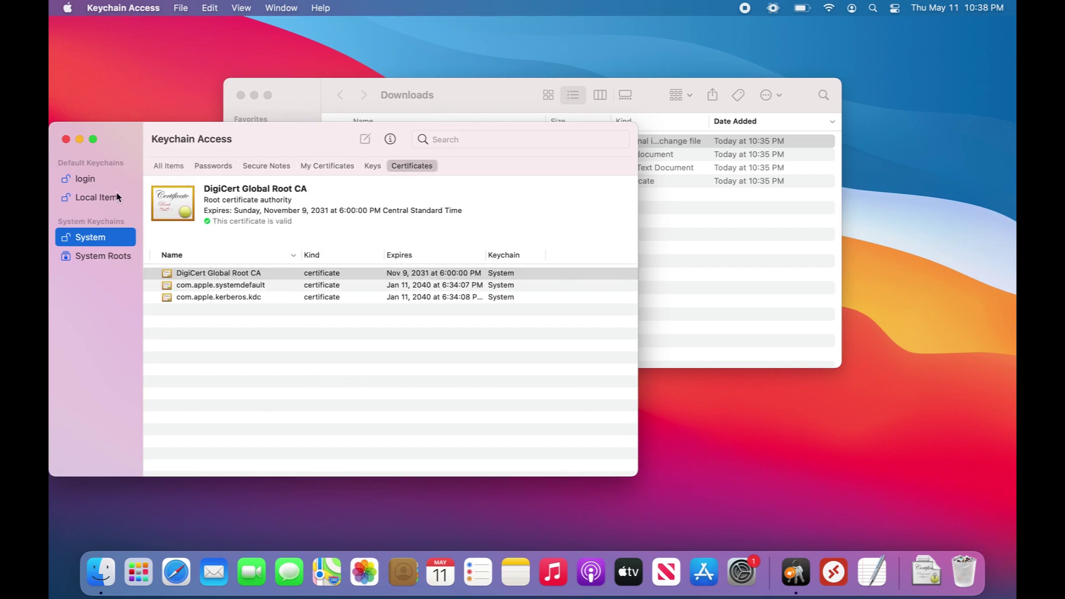
{"action": "left_click", "coordinate": [103, 255]}
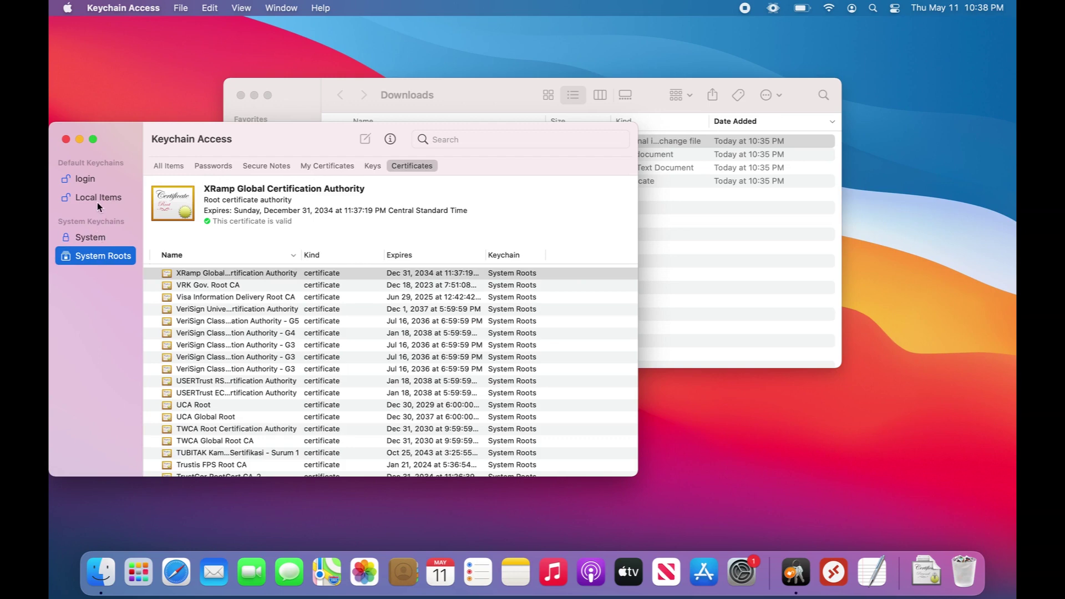
{"action": "left_click", "coordinate": [96, 201]}
{"action": "left_click", "coordinate": [101, 238]}
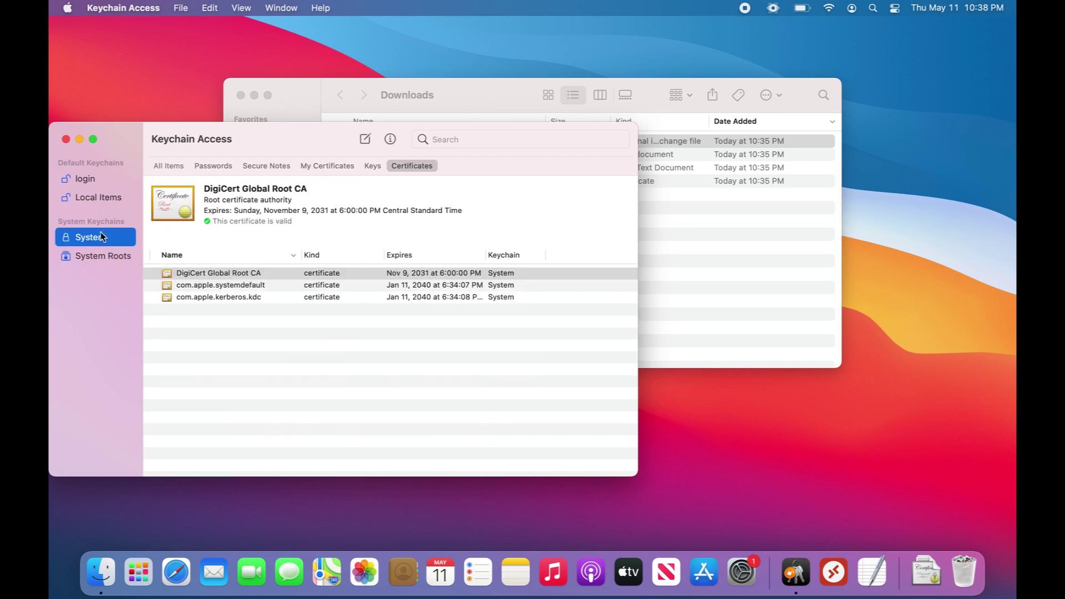
{"action": "left_click", "coordinate": [97, 201]}
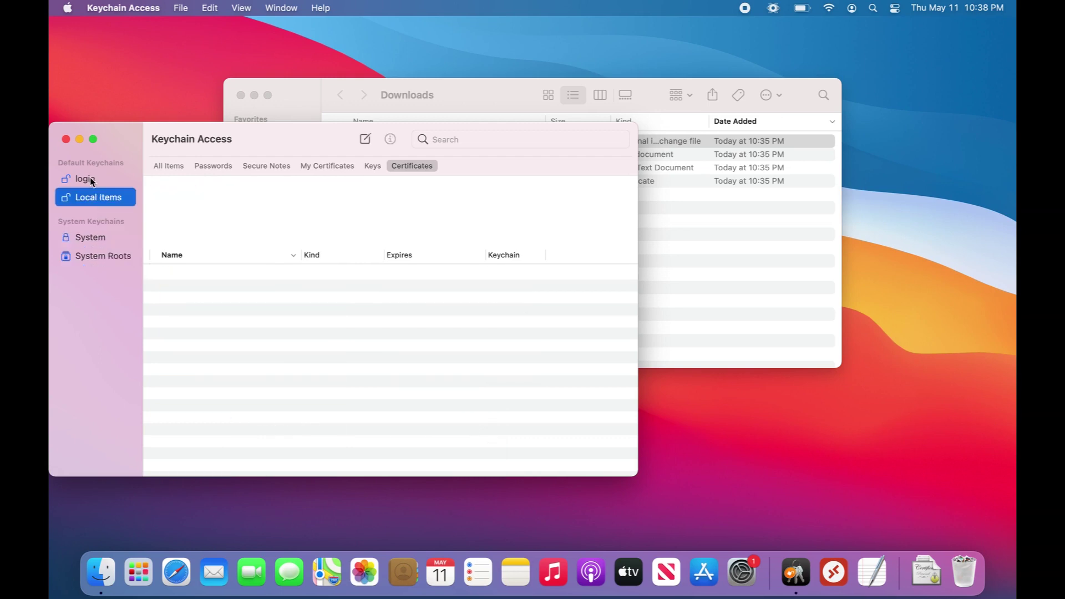
{"action": "left_click", "coordinate": [92, 182]}
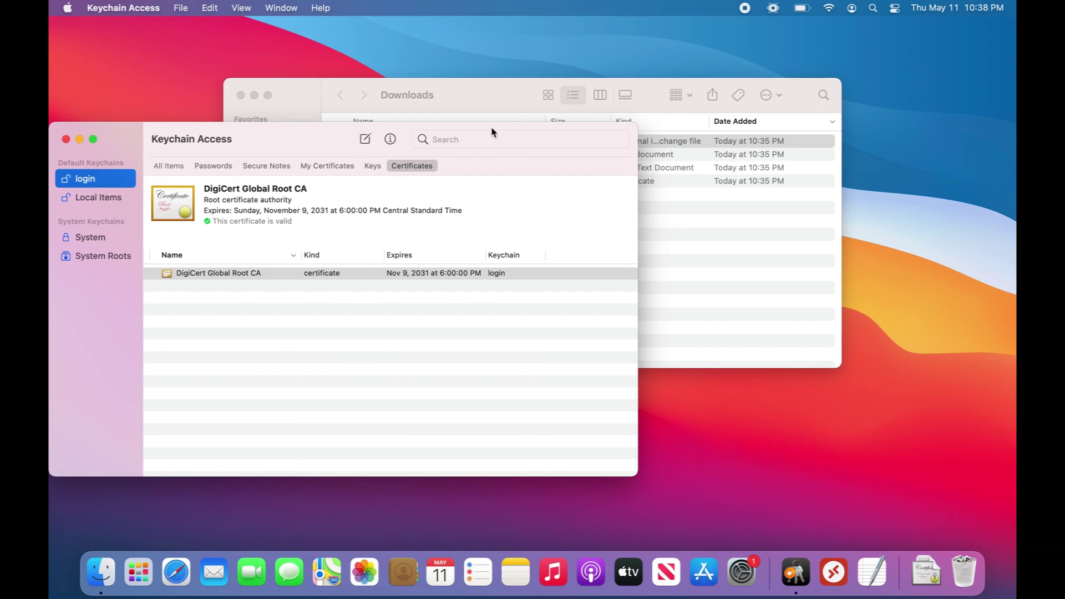
{"action": "left_click_drag", "start_coordinate": [494, 133], "coordinate": [592, 207]}
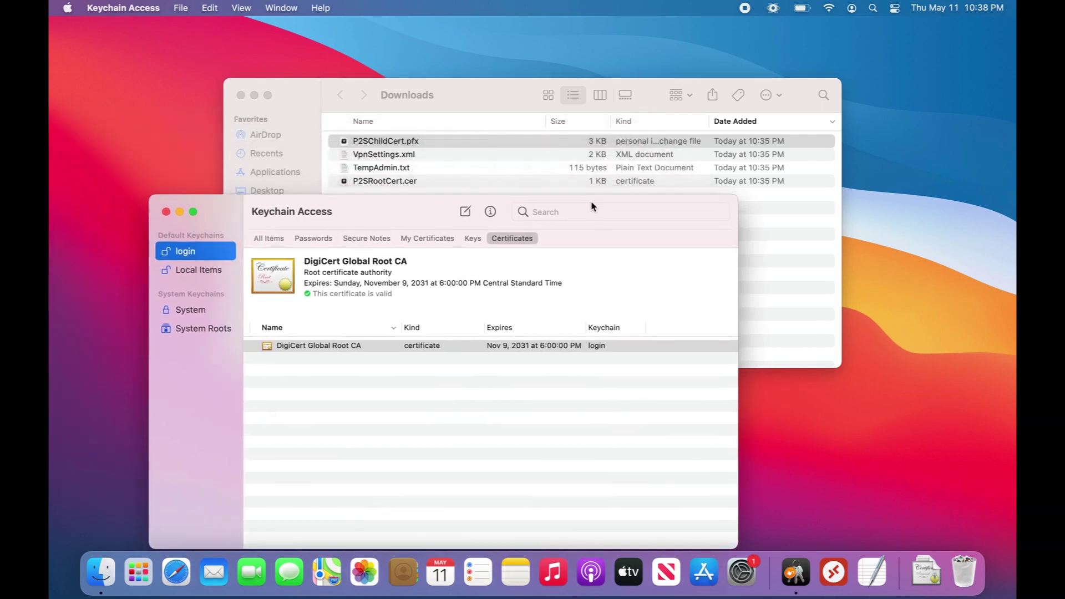
{"action": "left_click", "coordinate": [214, 311]}
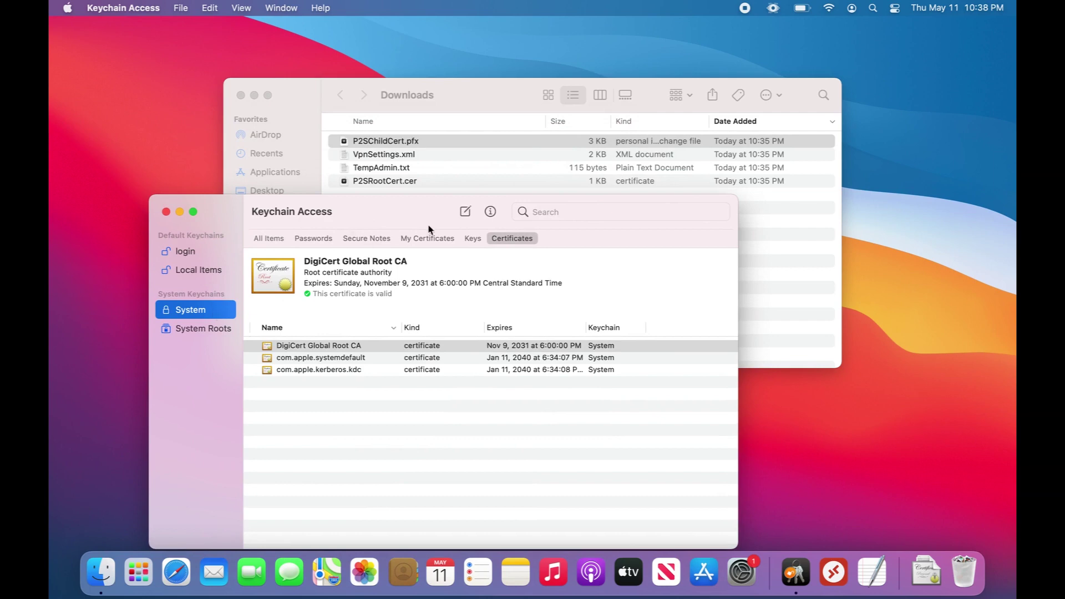
Step: Drag P2SRootCert.cer into the System keychain and authorise the change with admin credentials
{"action": "left_click_drag", "start_coordinate": [420, 187], "coordinate": [429, 410]}
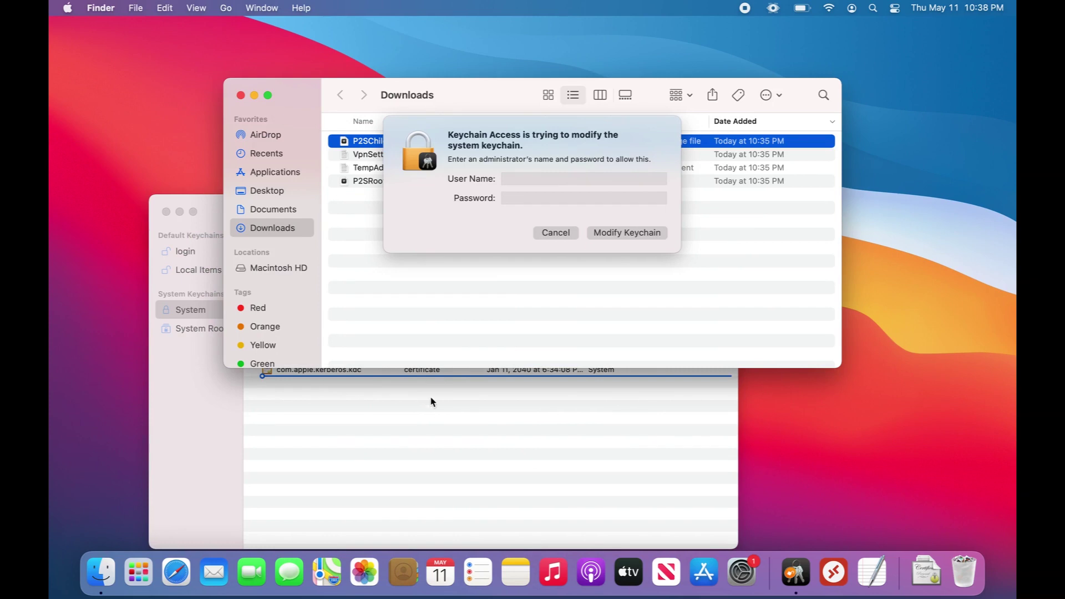
{"action": "left_click", "coordinate": [542, 177]}
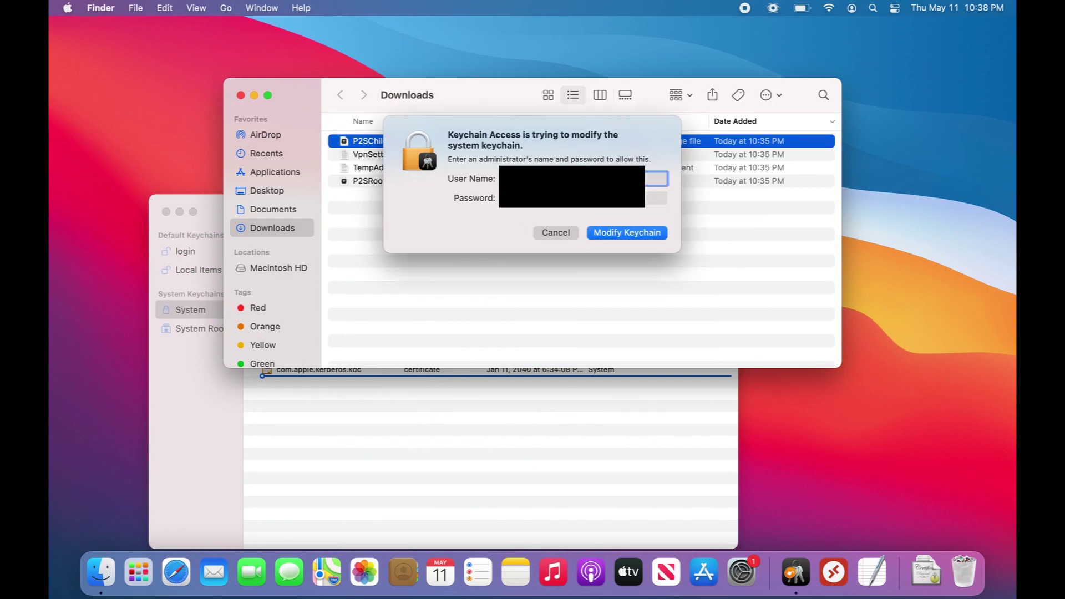
{"action": "left_click", "coordinate": [656, 198]}
{"action": "key", "text": "Return"}
{"action": "left_click", "coordinate": [507, 438]}
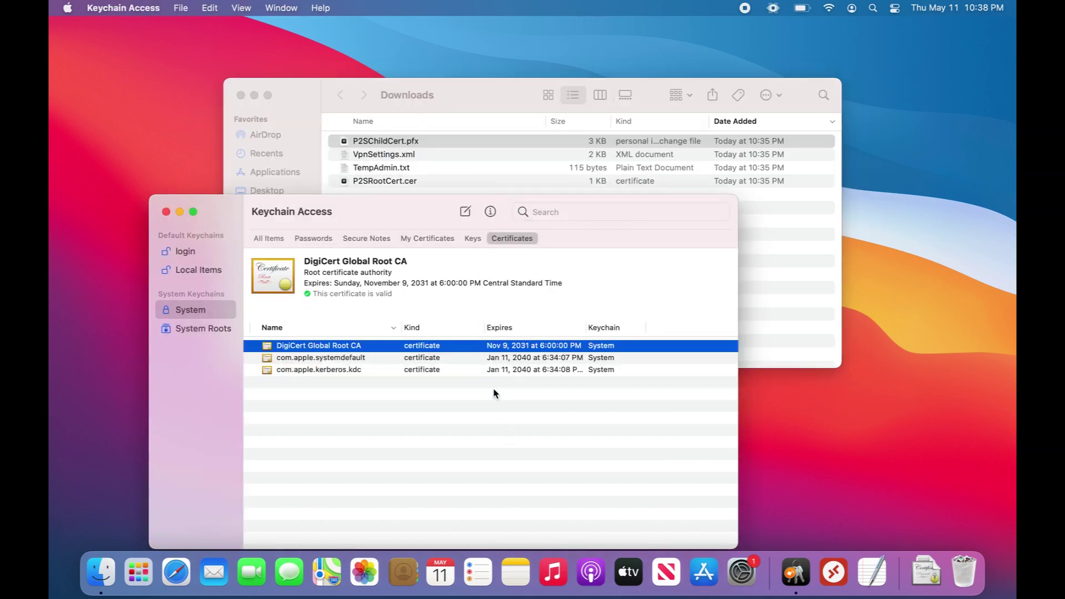
Step: Review System keychain All Items, Passwords, Secure Notes, My Certificates and Keys, ending on Certificates
{"action": "right_click", "coordinate": [489, 413]}
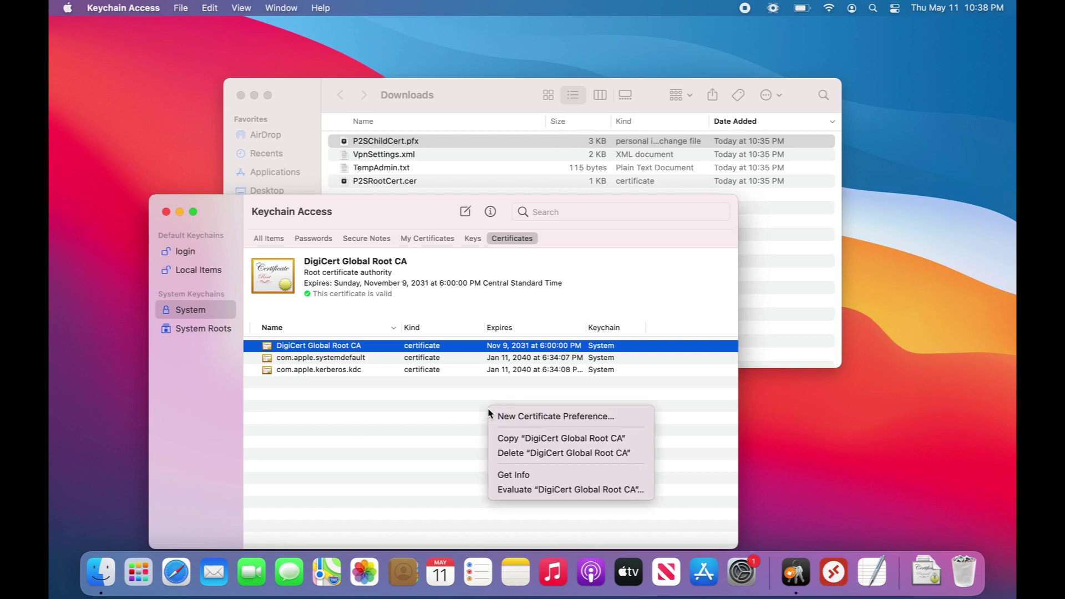
{"action": "left_click", "coordinate": [449, 428]}
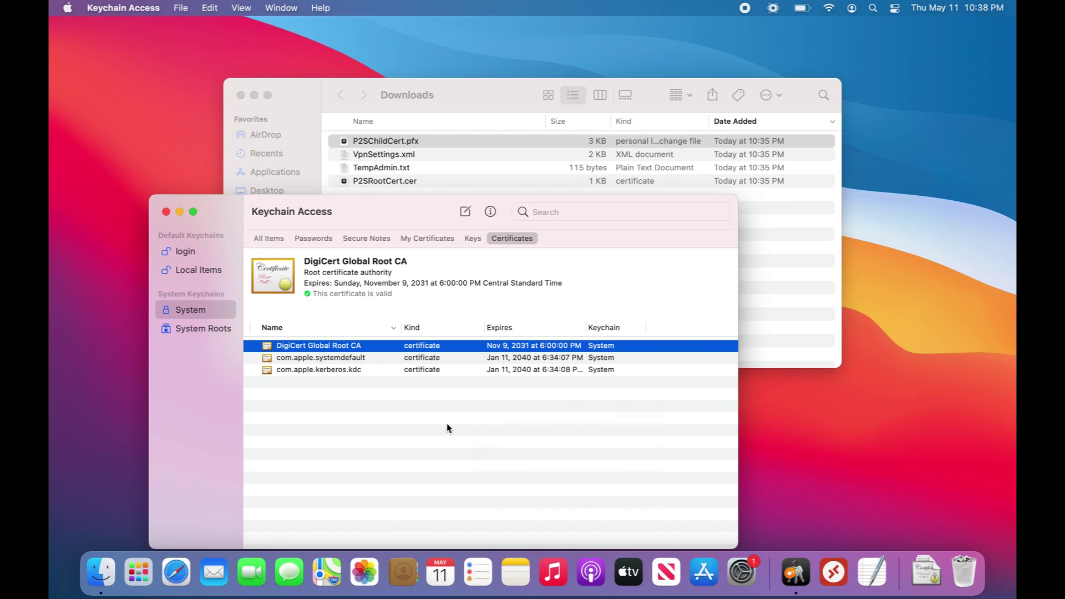
{"action": "left_click", "coordinate": [277, 240]}
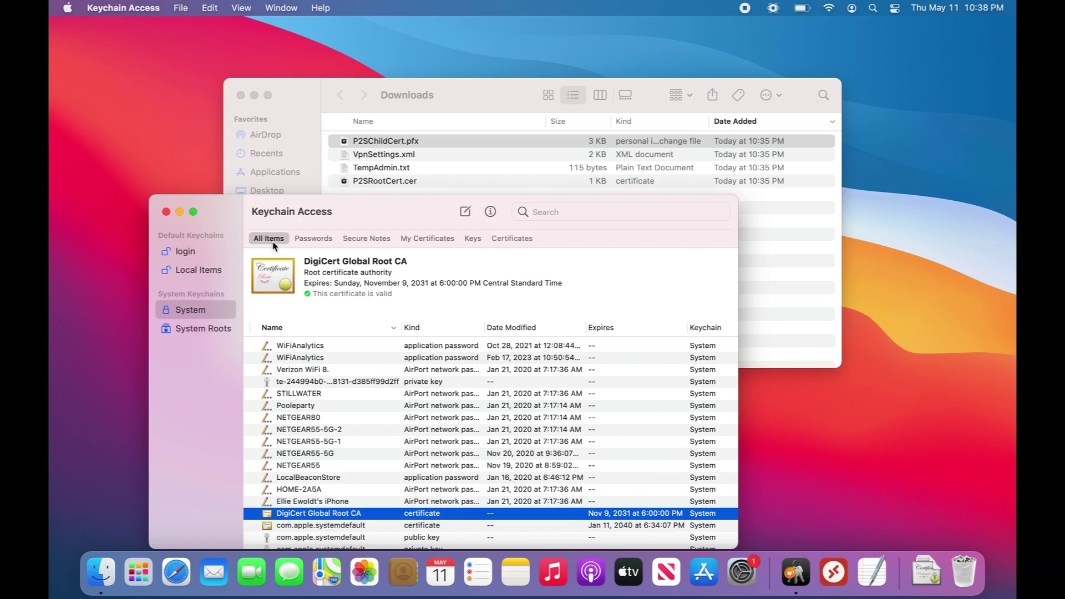
{"action": "scroll", "coordinate": [364, 390], "scroll_direction": "down", "scroll_amount": 5}
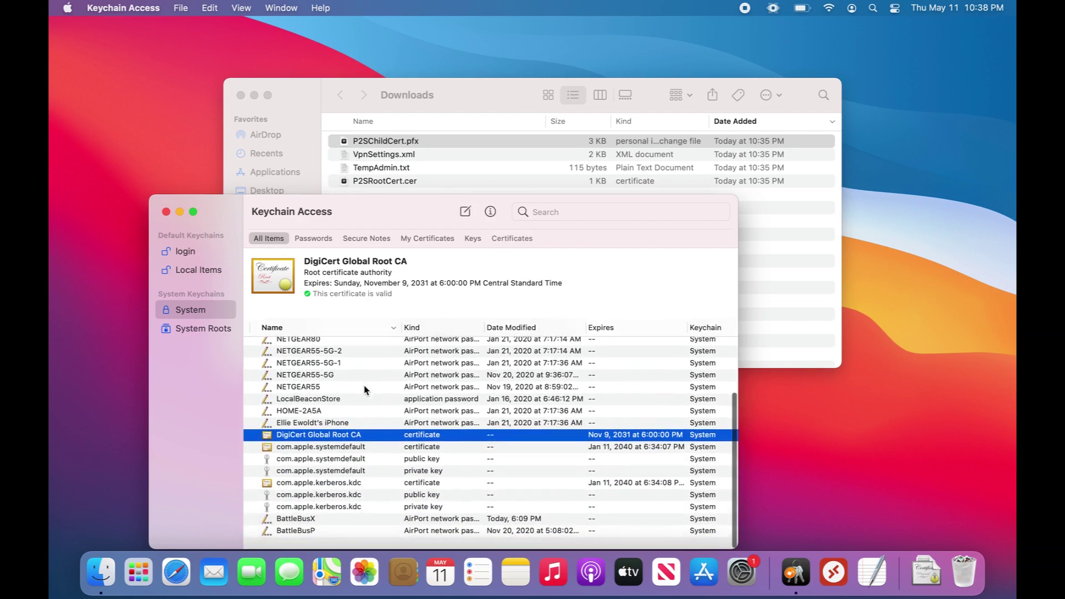
{"action": "scroll", "coordinate": [365, 391], "scroll_direction": "up", "scroll_amount": 5}
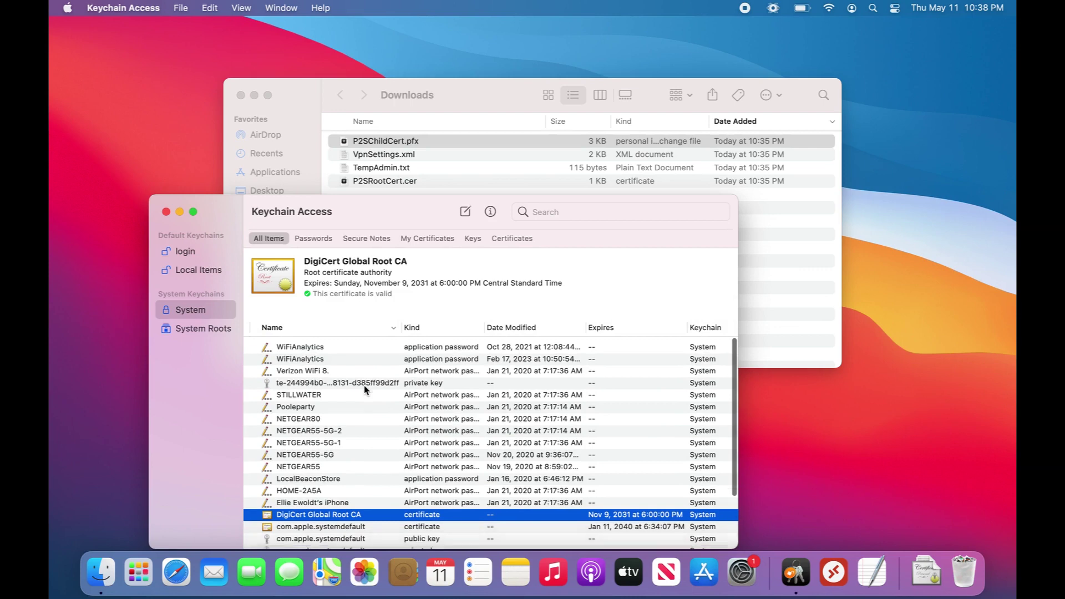
{"action": "left_click", "coordinate": [313, 239]}
{"action": "left_click", "coordinate": [362, 239]}
{"action": "left_click", "coordinate": [412, 243]}
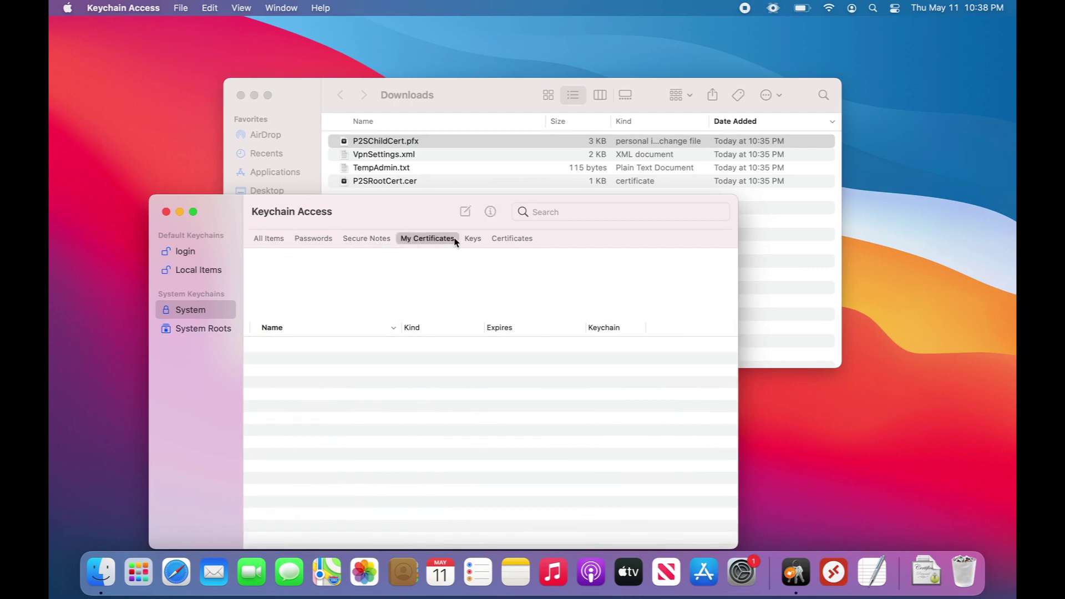
{"action": "left_click", "coordinate": [473, 239]}
{"action": "left_click", "coordinate": [501, 243]}
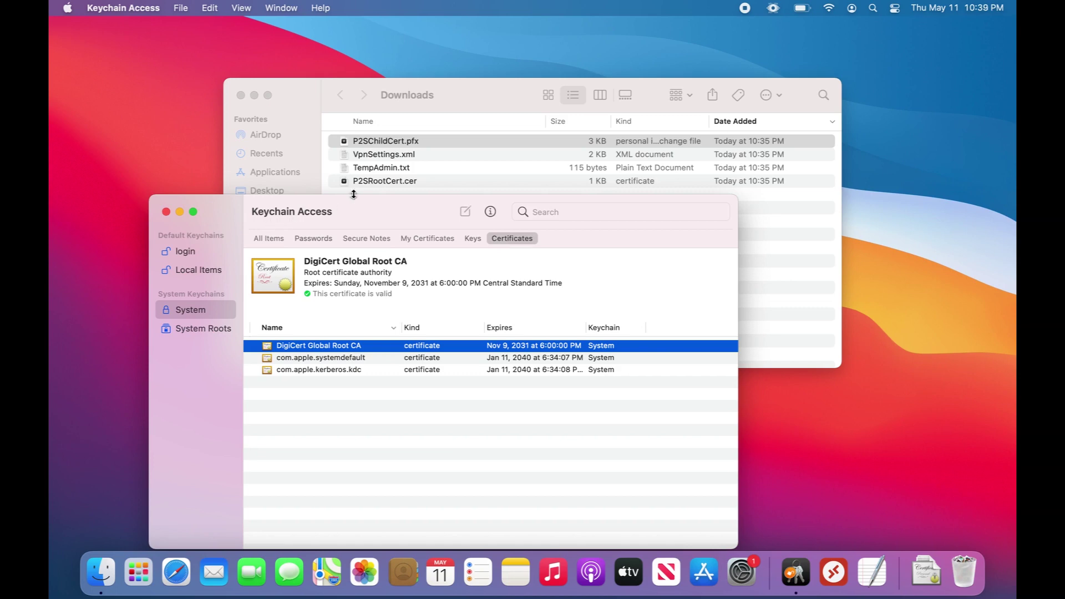
Step: Reopen Keychain Access, check P2SRootCert and P2SChildCert in System certificates, then launch System Preferences
{"action": "left_click", "coordinate": [166, 212]}
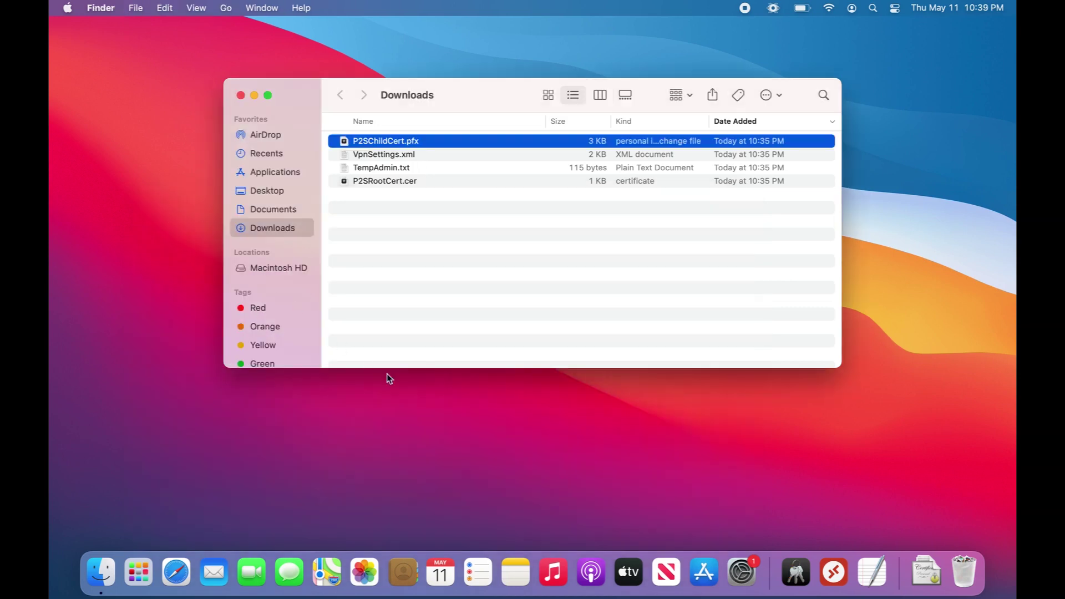
{"action": "left_click", "coordinate": [797, 572]}
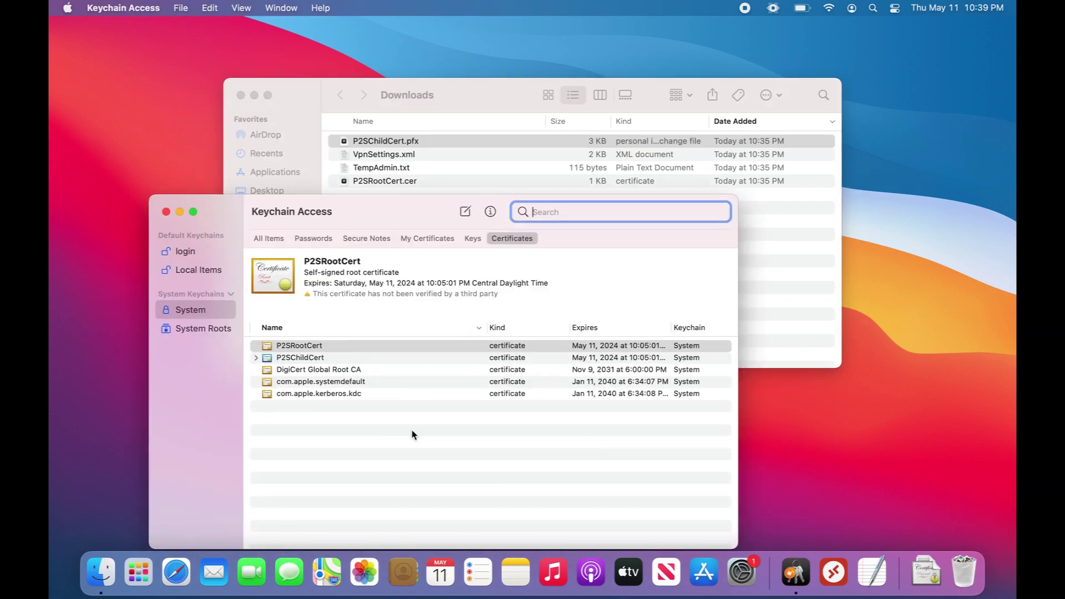
{"action": "left_click", "coordinate": [340, 346]}
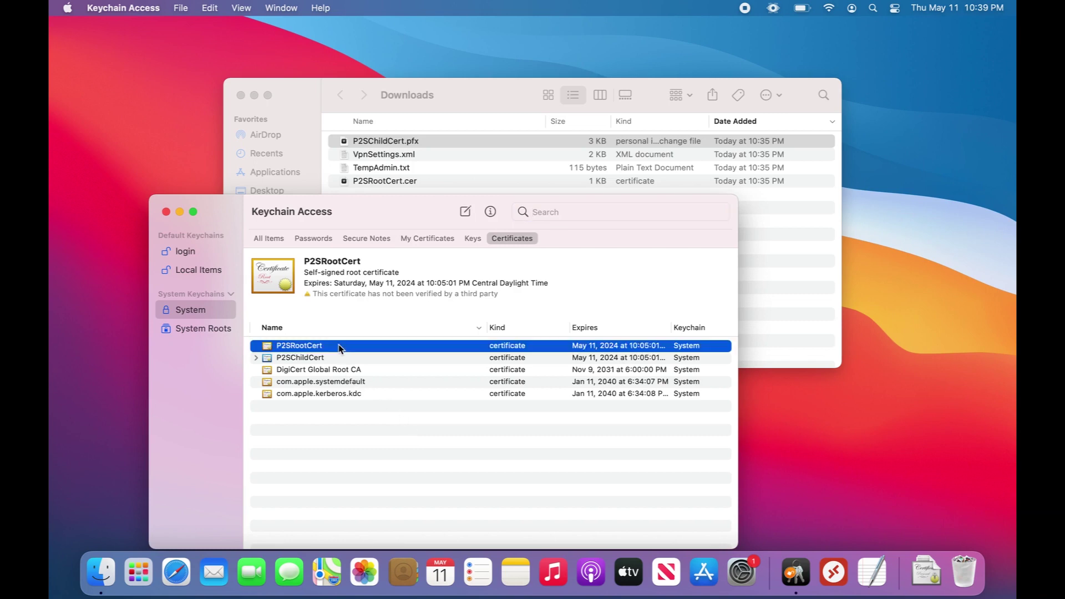
{"action": "left_click", "coordinate": [336, 358]}
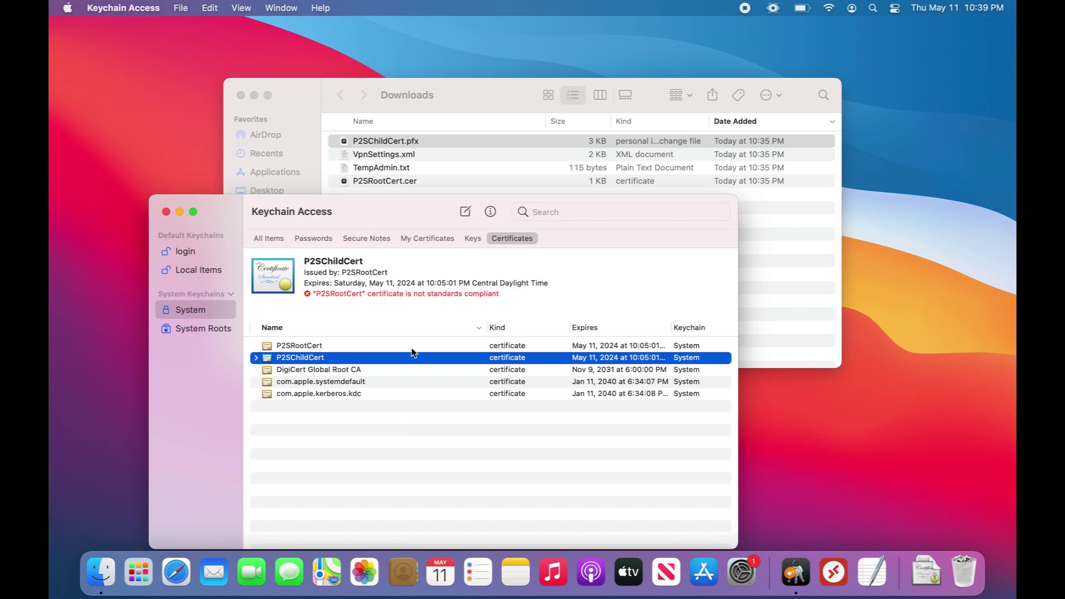
{"action": "left_click", "coordinate": [742, 571]}
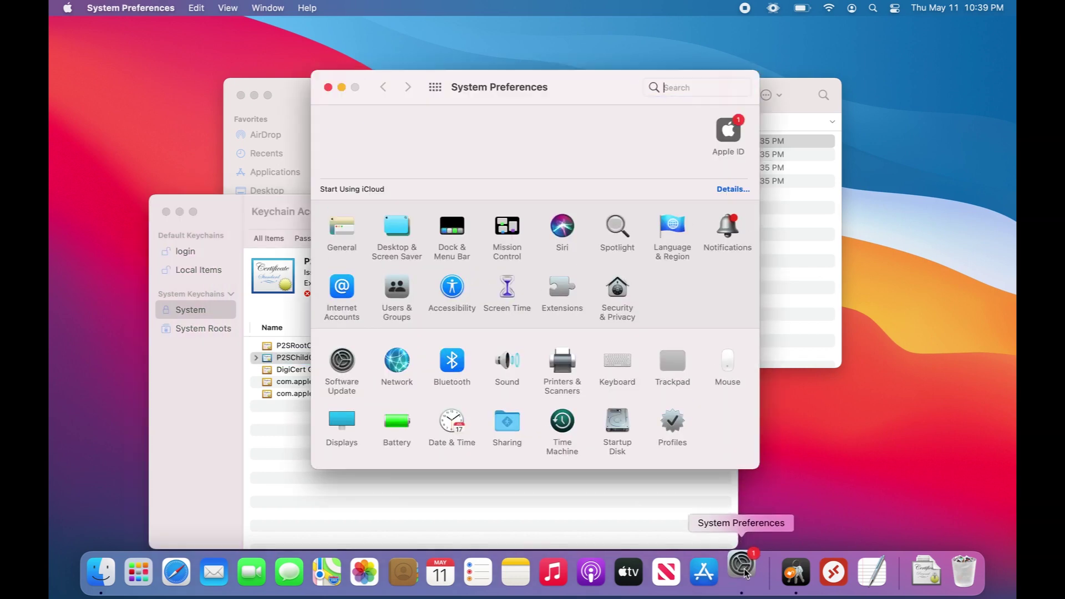
Step: Add a new VPN network service of type IKEv2 with service name AzureTestEnvVPN
{"action": "left_click", "coordinate": [399, 353]}
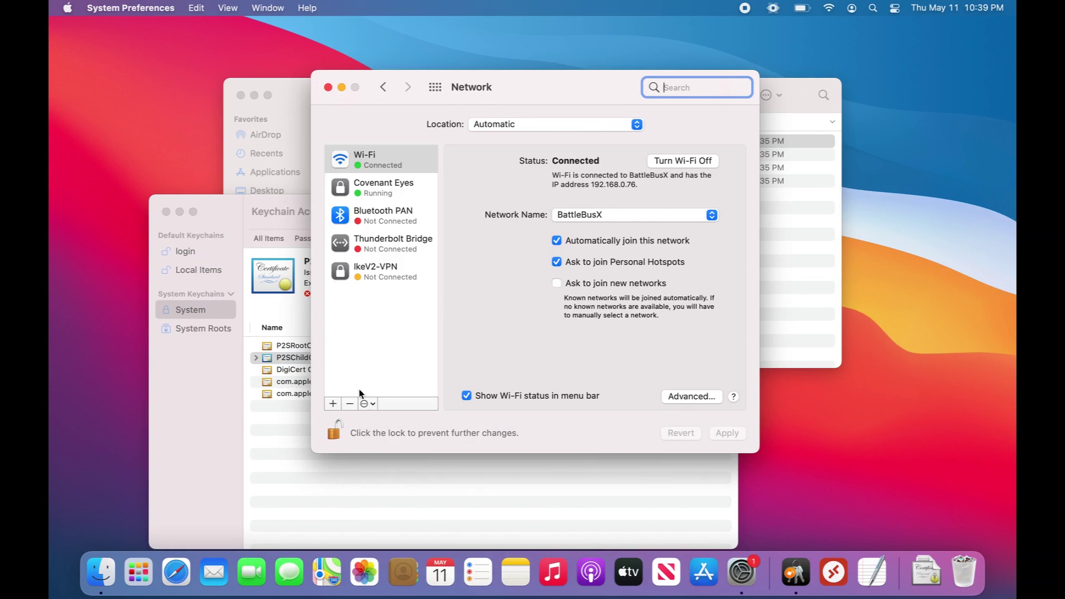
{"action": "left_click", "coordinate": [335, 404]}
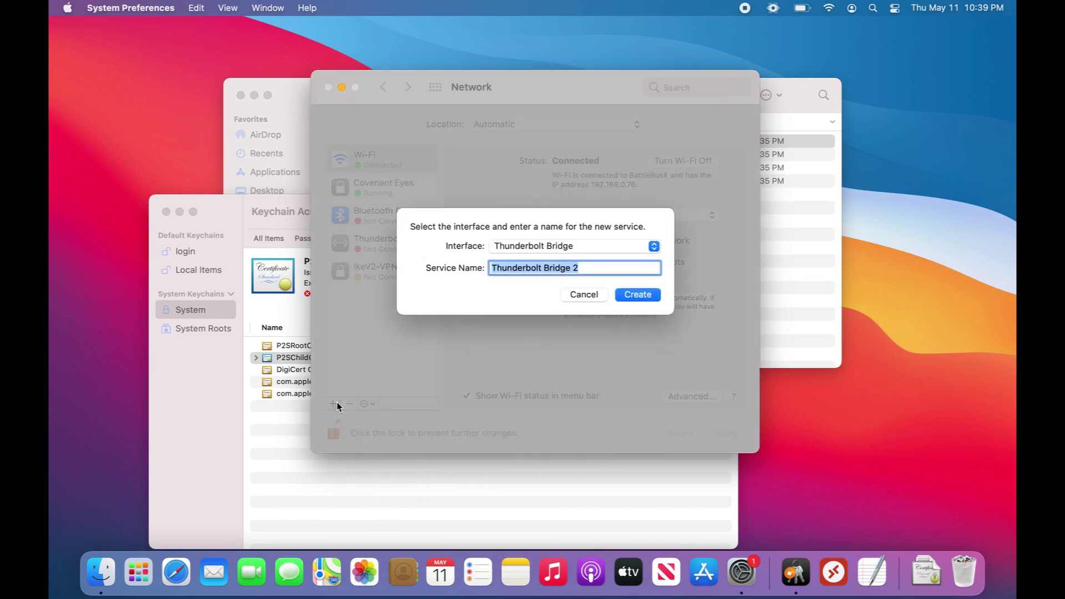
{"action": "left_click", "coordinate": [527, 247]}
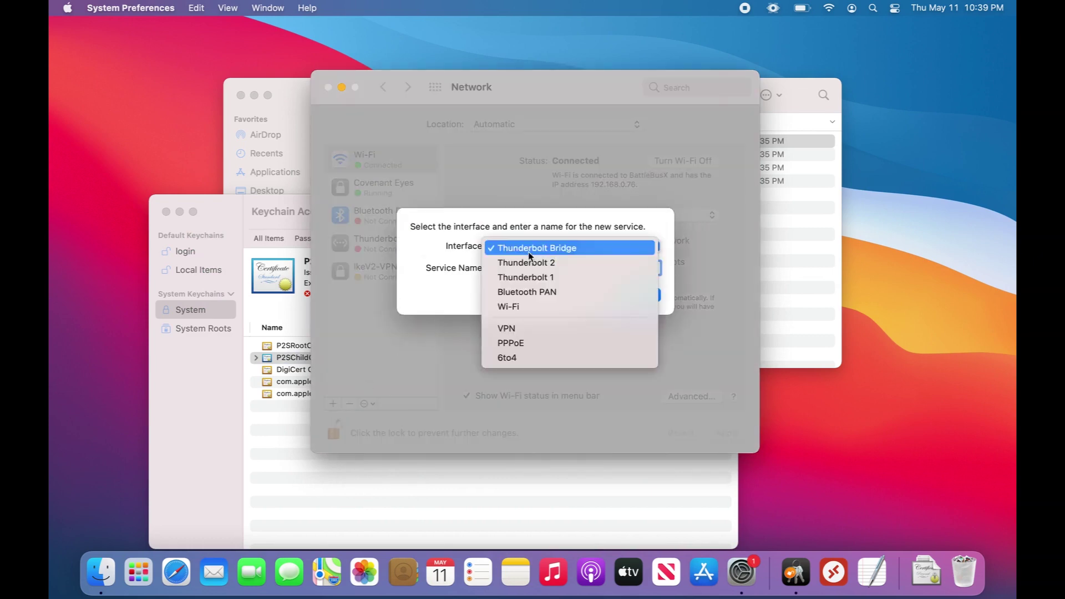
{"action": "left_click", "coordinate": [534, 329]}
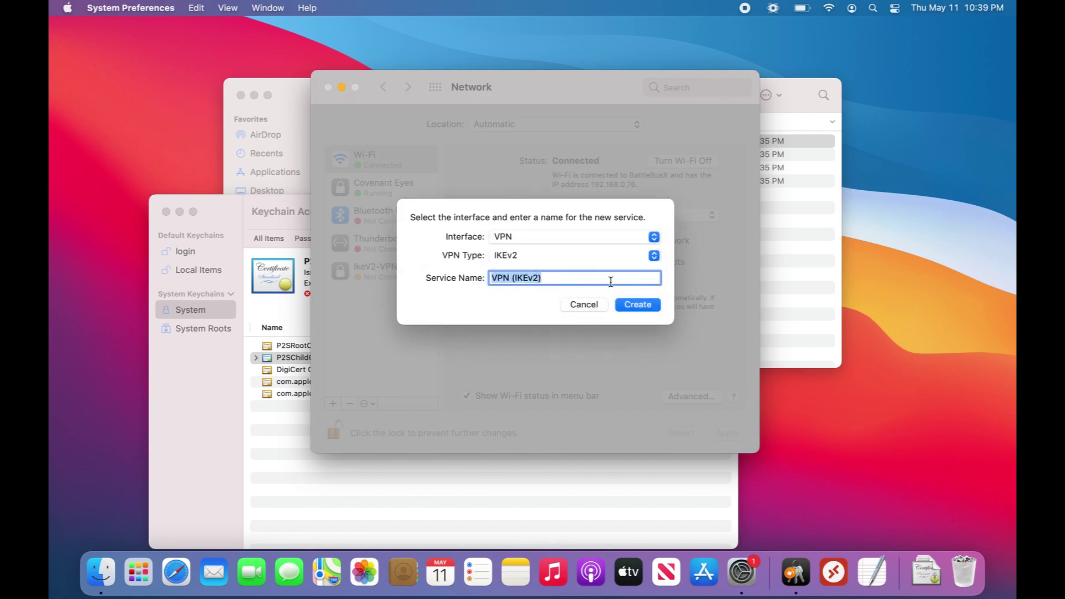
{"action": "type", "text": "AzureTestEnvVPN"}
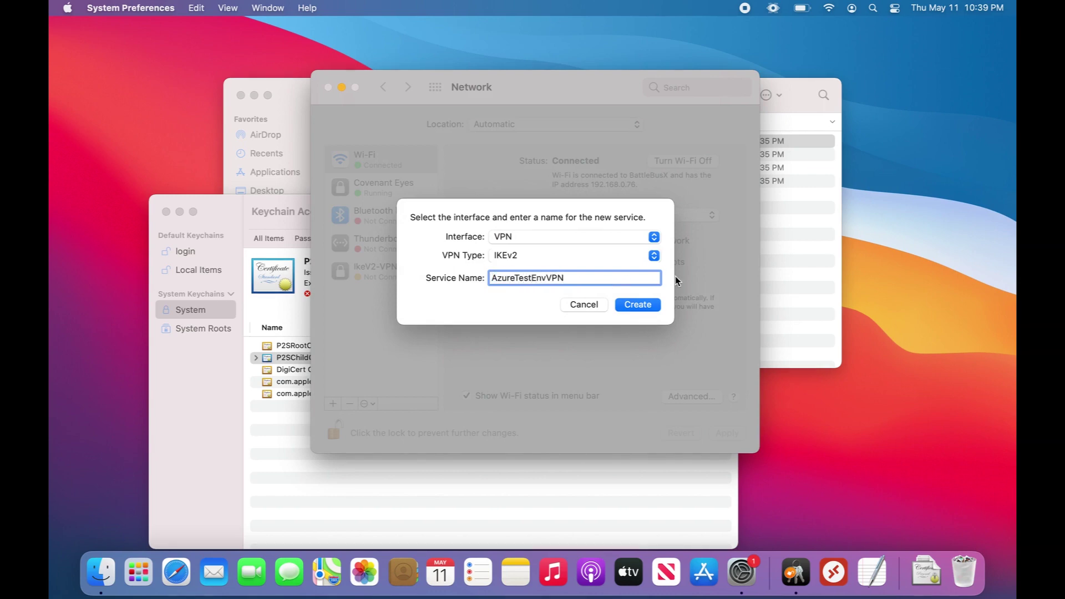
{"action": "left_click", "coordinate": [649, 306]}
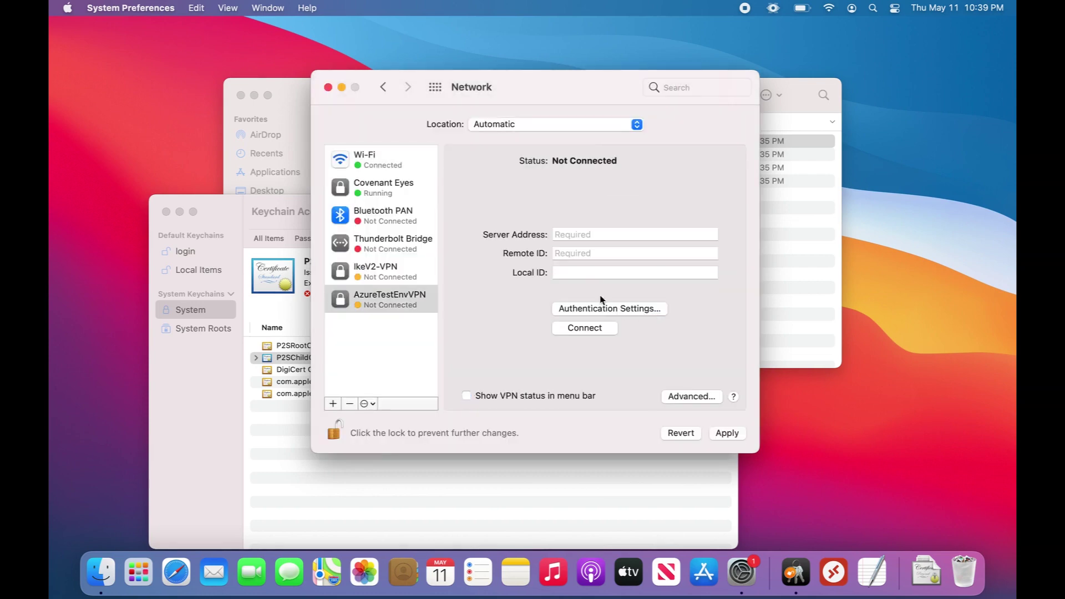
Step: Open VpnSettings.xml from Downloads in Safari and select the vpn.azure.com gateway hostname
{"action": "left_click", "coordinate": [568, 234]}
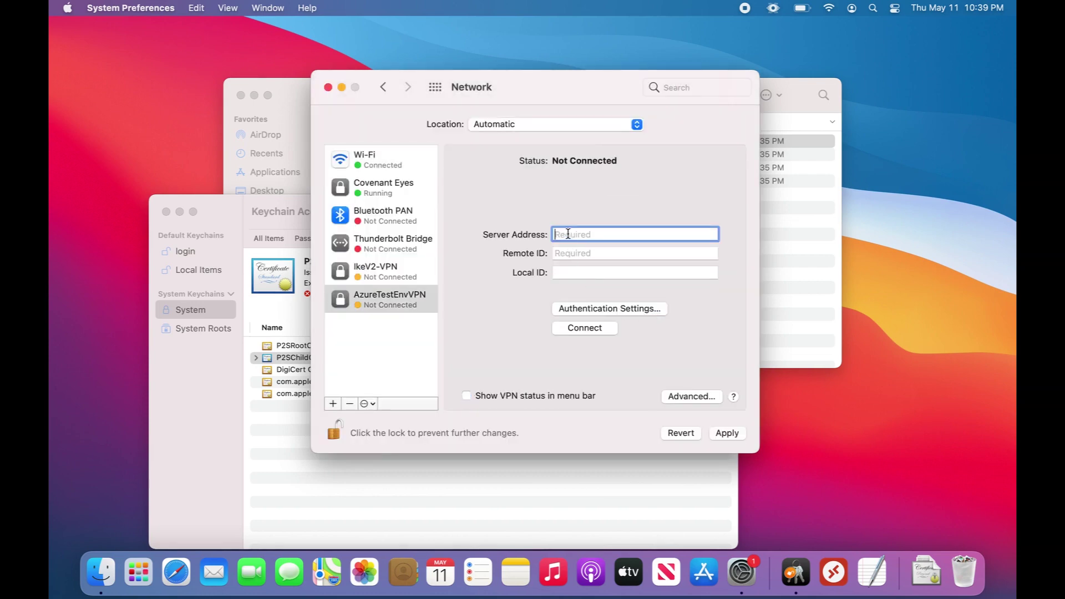
{"action": "left_click", "coordinate": [802, 256]}
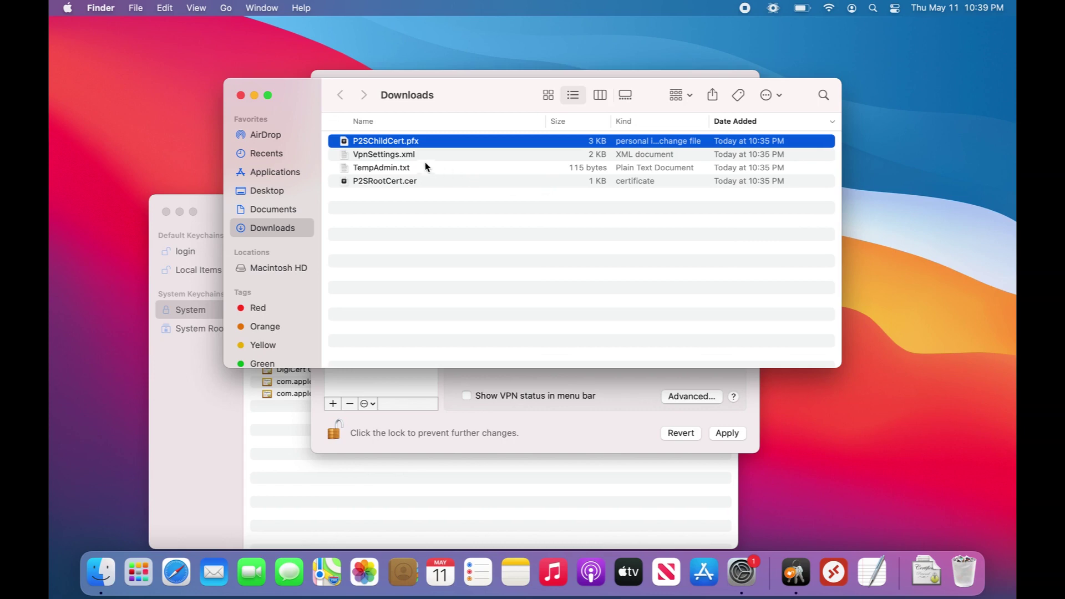
{"action": "double_click", "coordinate": [411, 155]}
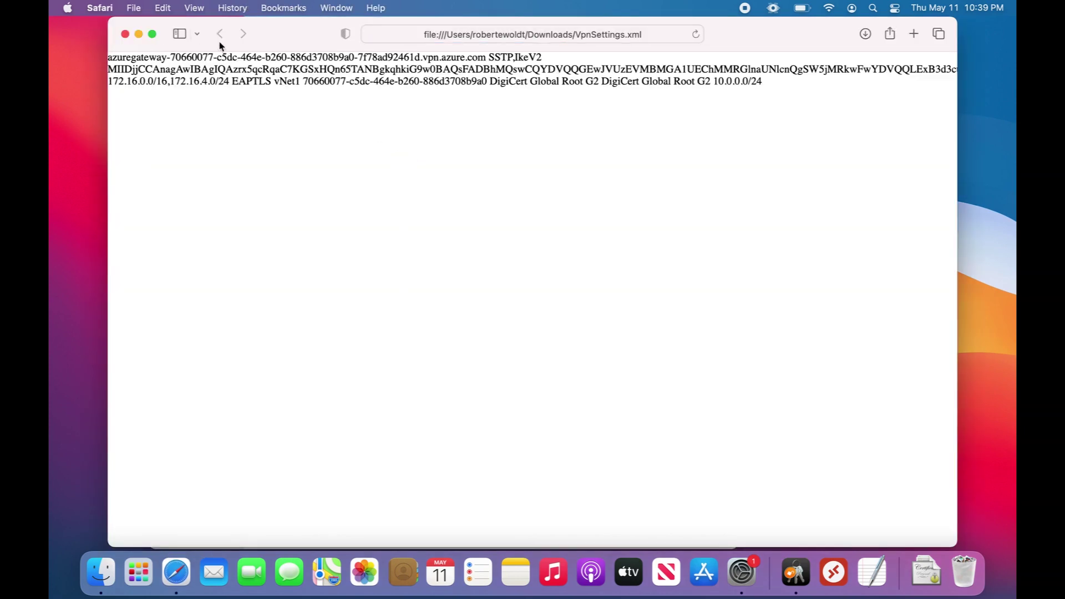
{"action": "left_click_drag", "start_coordinate": [486, 56], "coordinate": [106, 60]}
{"action": "key", "text": "super+c"}
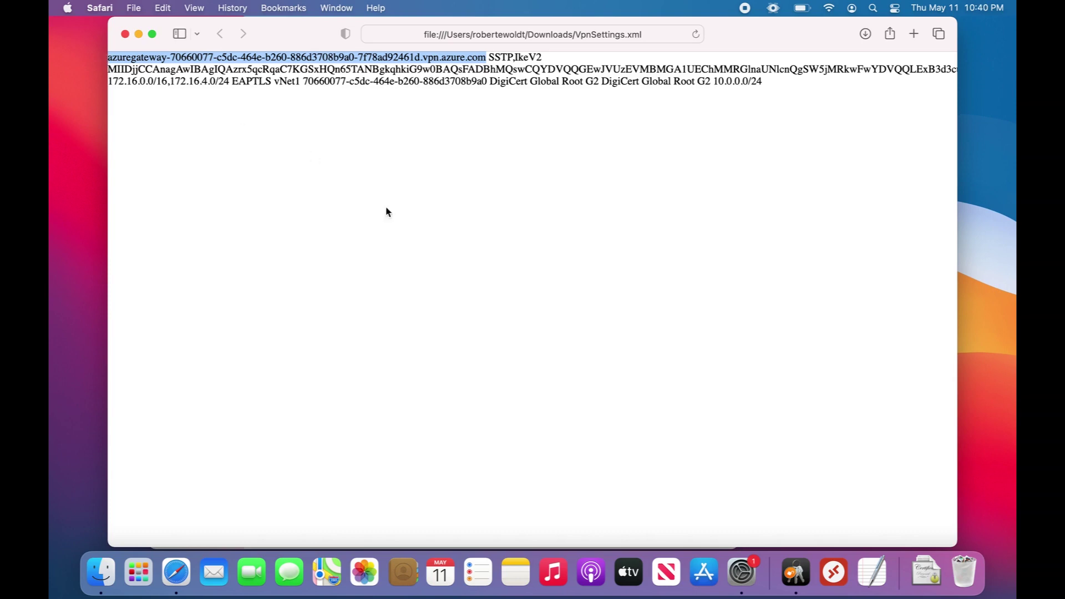
Step: Paste the gateway hostname as AzureTestEnvVPN's server address and remote ID
{"action": "left_click", "coordinate": [742, 573]}
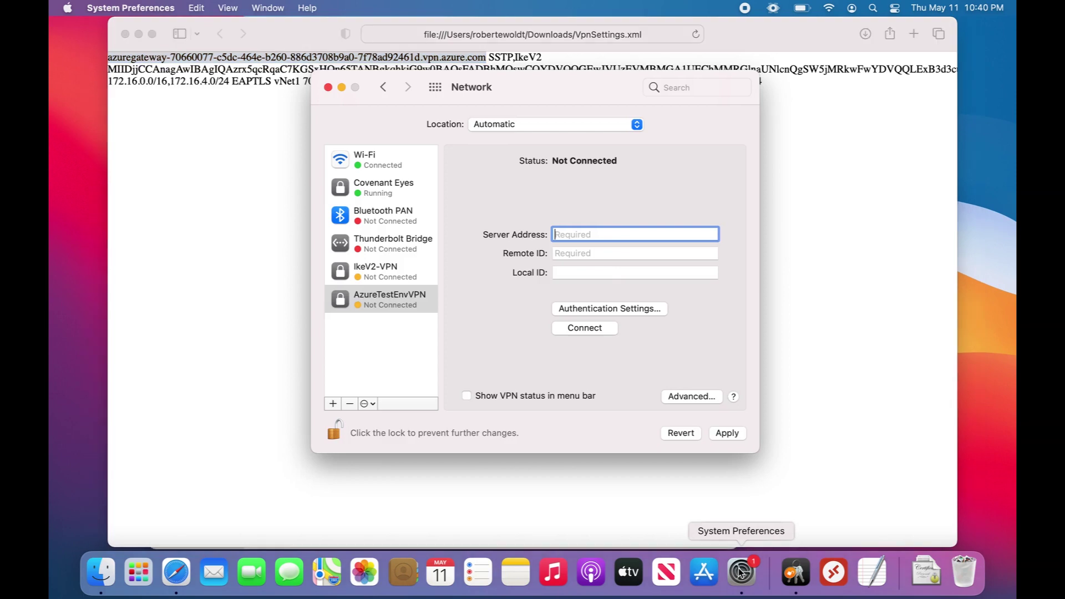
{"action": "key", "text": "super+v"}
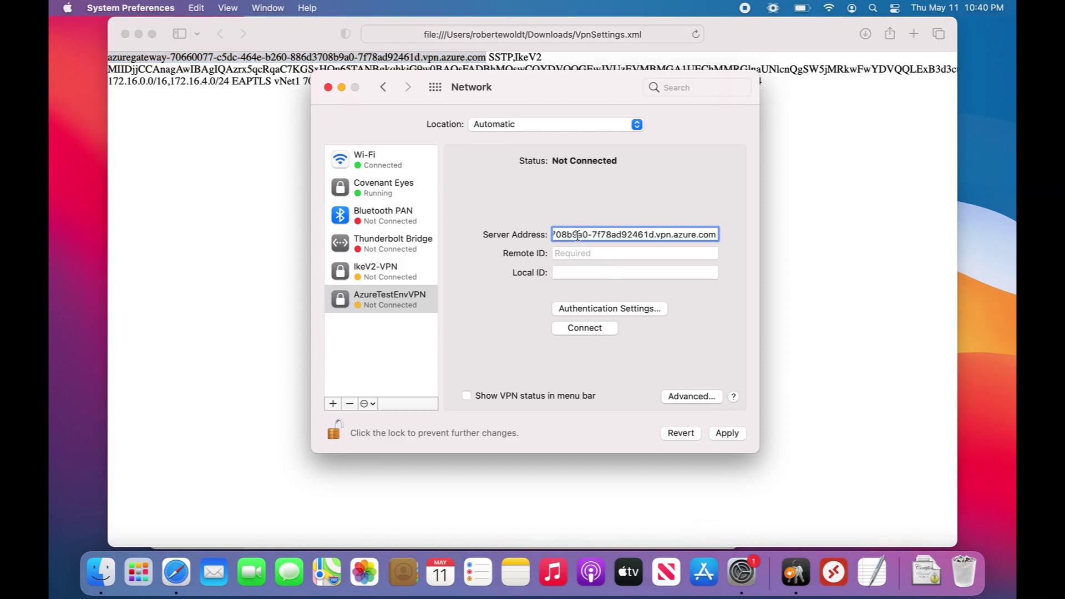
{"action": "left_click", "coordinate": [585, 253]}
{"action": "key", "text": "super+v"}
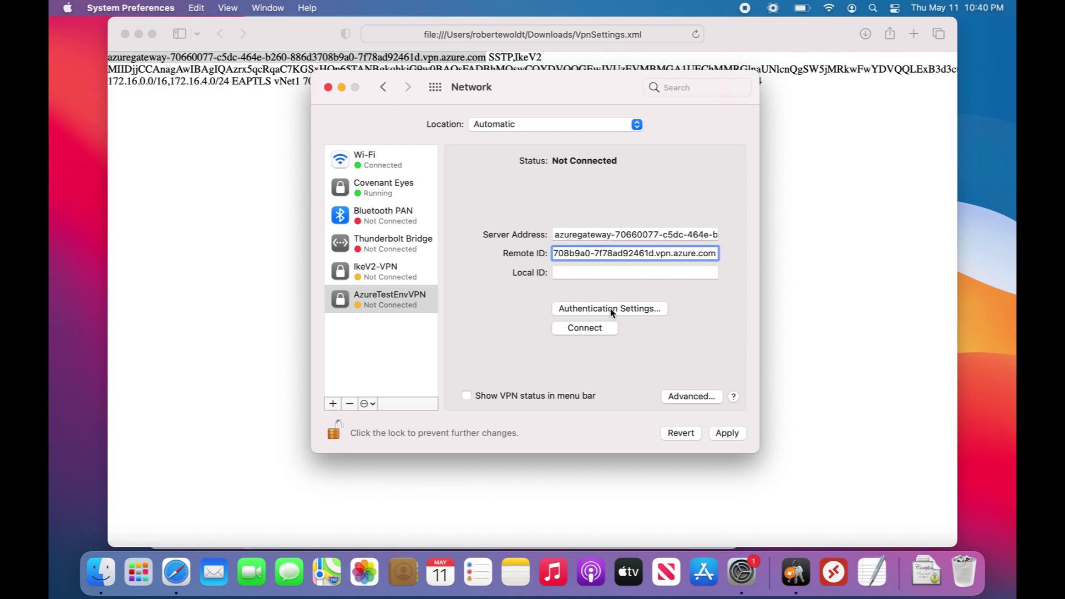
Step: Use certificate authentication with P2SChildCert, set Local ID to P2SChildCert, and apply
{"action": "left_click", "coordinate": [610, 309]}
{"action": "left_click", "coordinate": [537, 238]}
{"action": "left_click", "coordinate": [528, 248]}
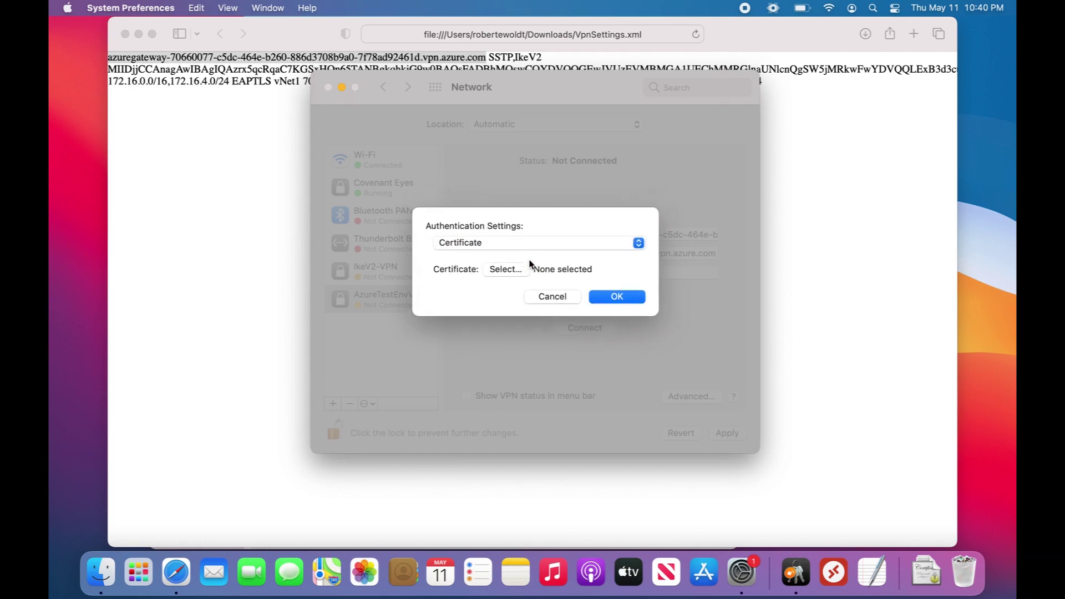
{"action": "left_click", "coordinate": [515, 270]}
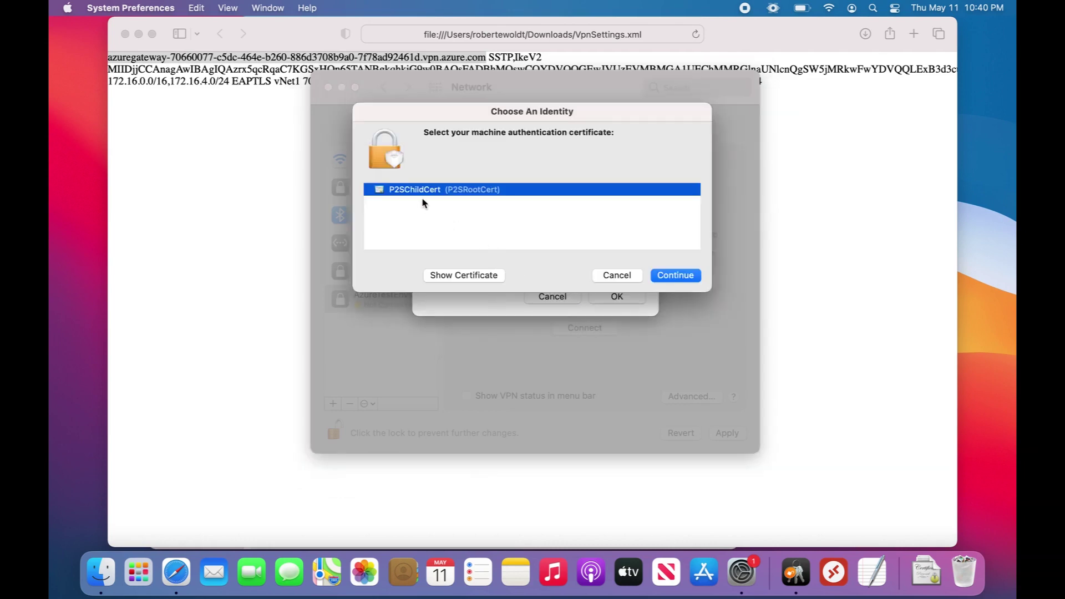
{"action": "left_click", "coordinate": [662, 277]}
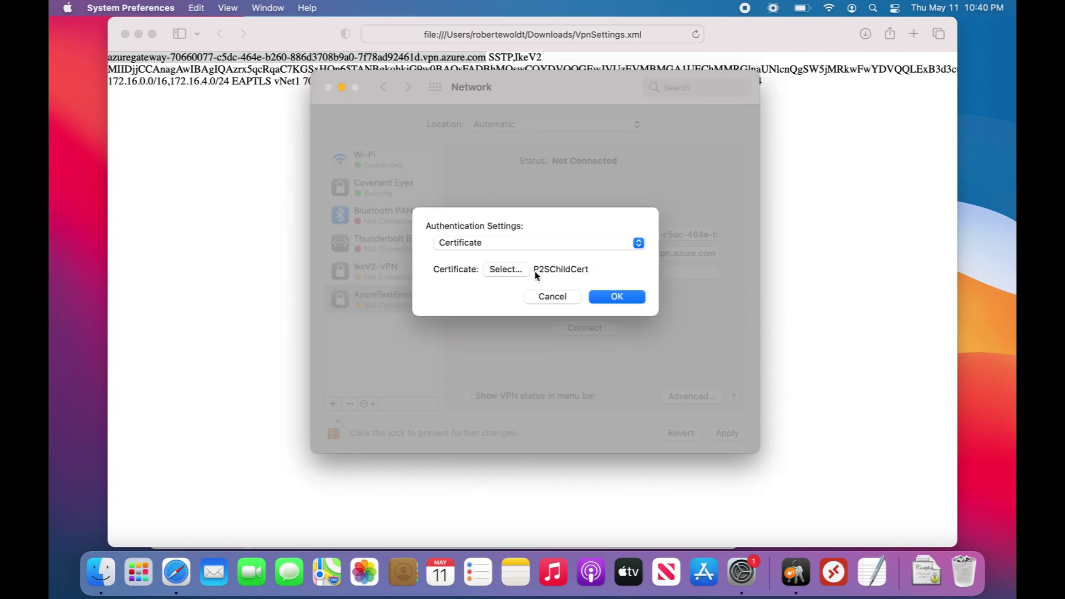
{"action": "left_click", "coordinate": [617, 297]}
{"action": "left_click", "coordinate": [577, 273]}
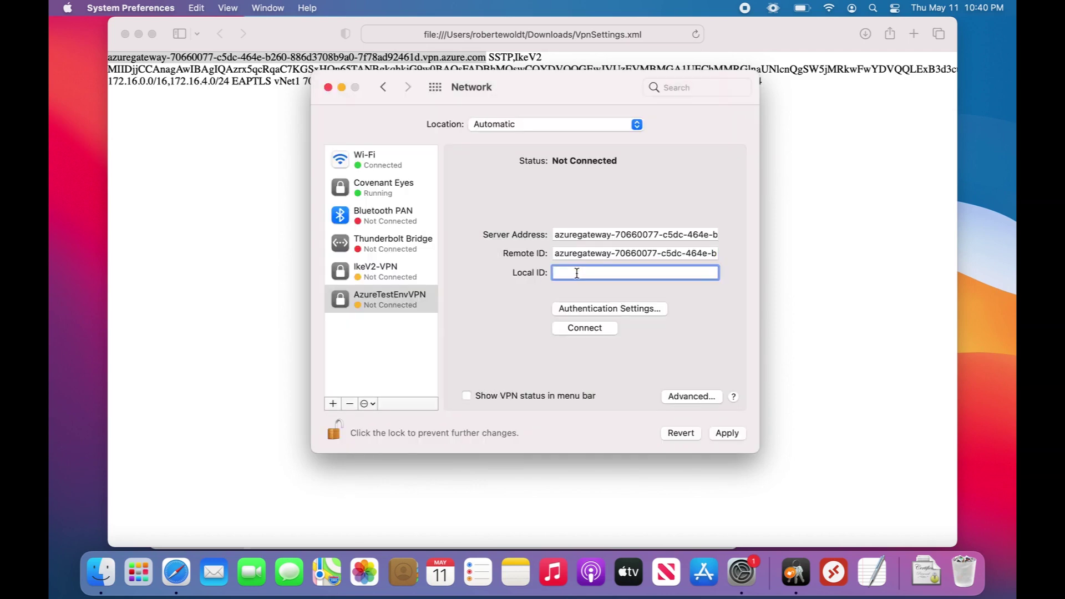
{"action": "type", "text": "P2SChildCert"}
{"action": "left_click", "coordinate": [734, 434]}
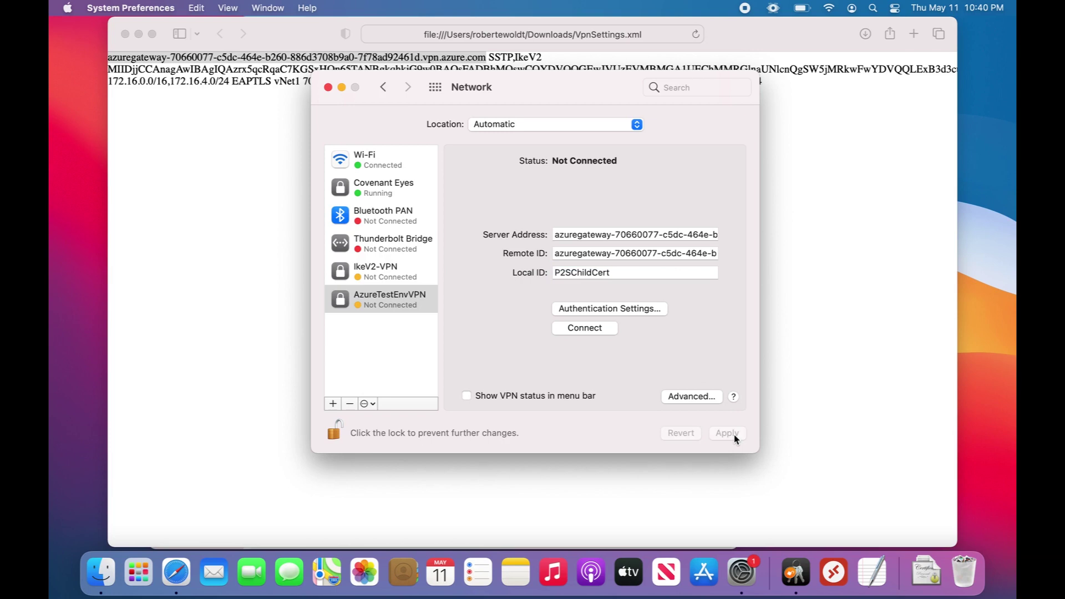
Step: Connect AzureTestEnvVPN, authorizing with the admin password, until it reports Connected at 10.0.0.130
{"action": "left_click", "coordinate": [596, 330]}
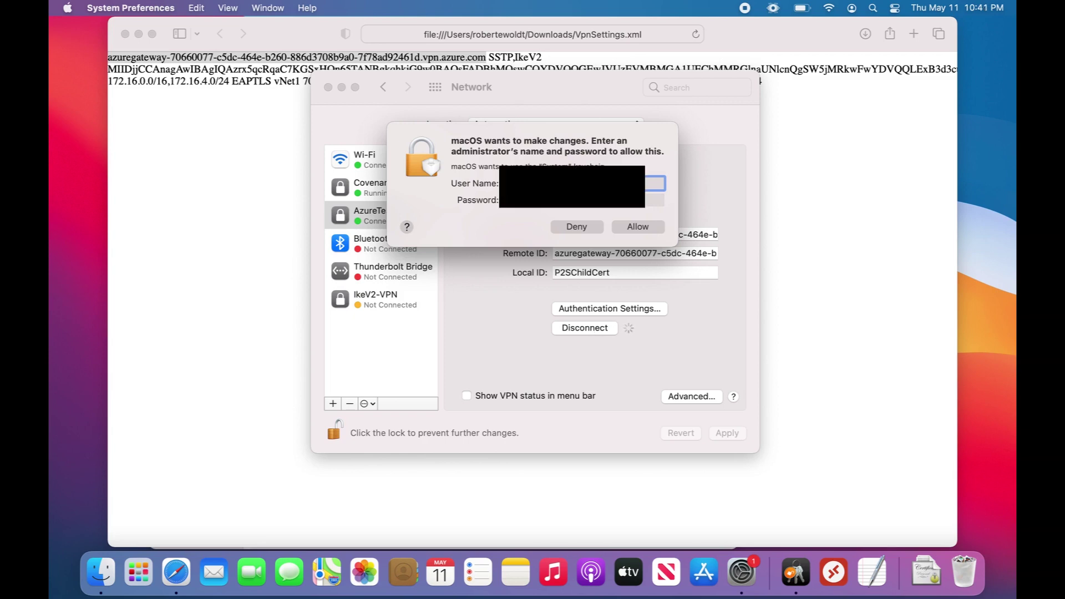
{"action": "key", "text": "Tab"}
{"action": "type", "text": "•••"}
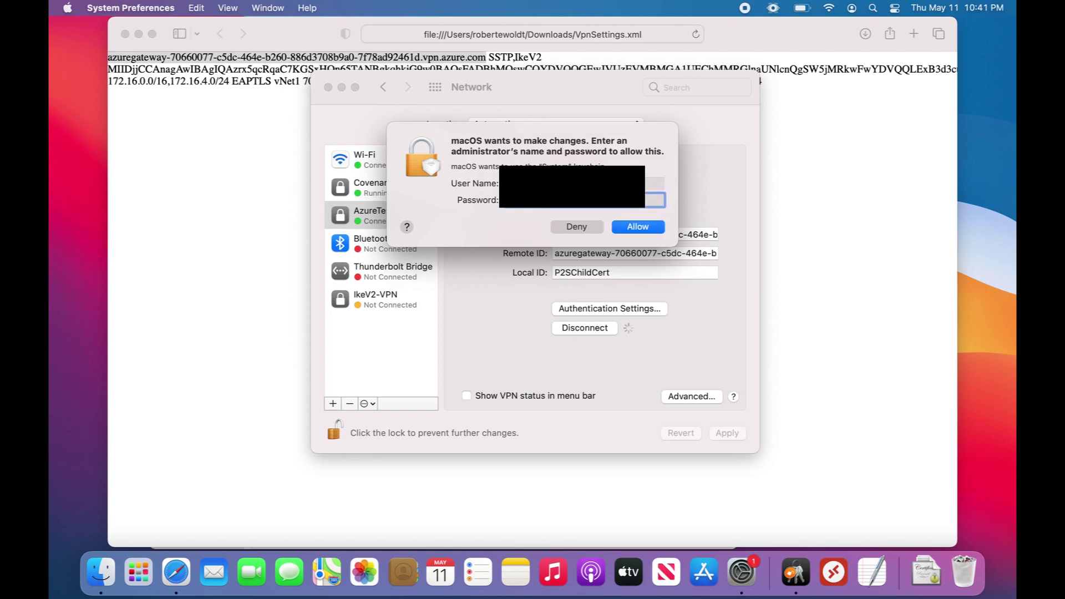
{"action": "key", "text": "Return"}
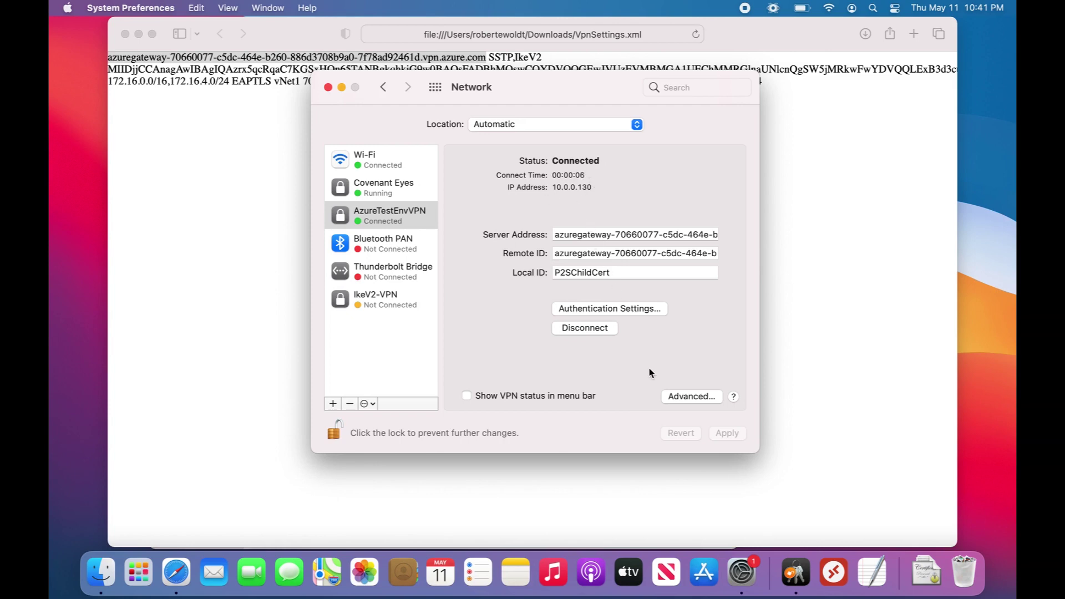
{"action": "left_click", "coordinate": [832, 573]}
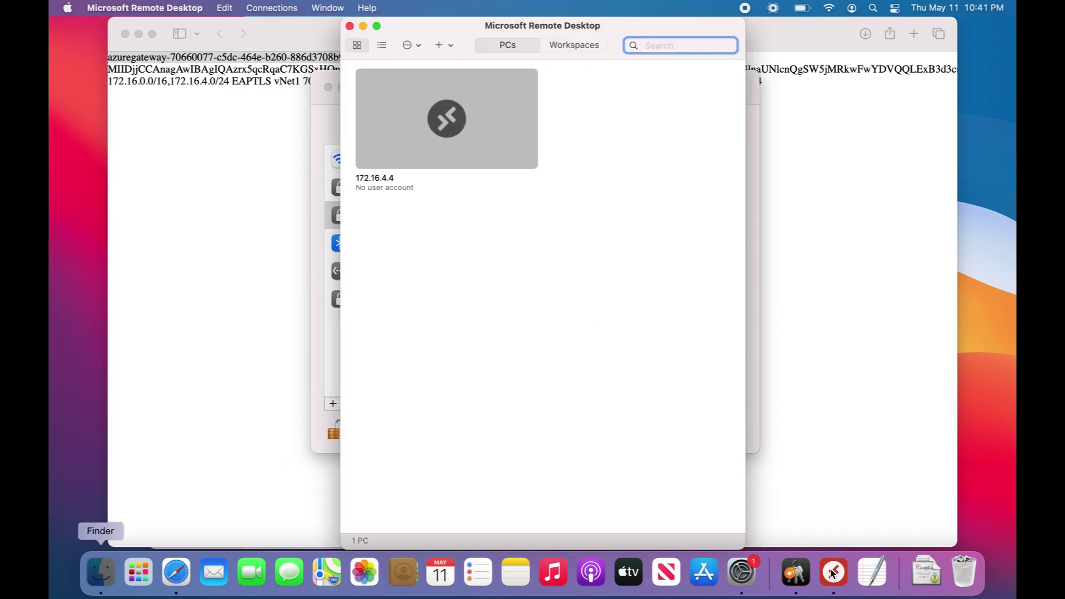
Step: Start a Remote Desktop connection to the saved 172.16.4.4 PC
{"action": "left_click", "coordinate": [450, 125]}
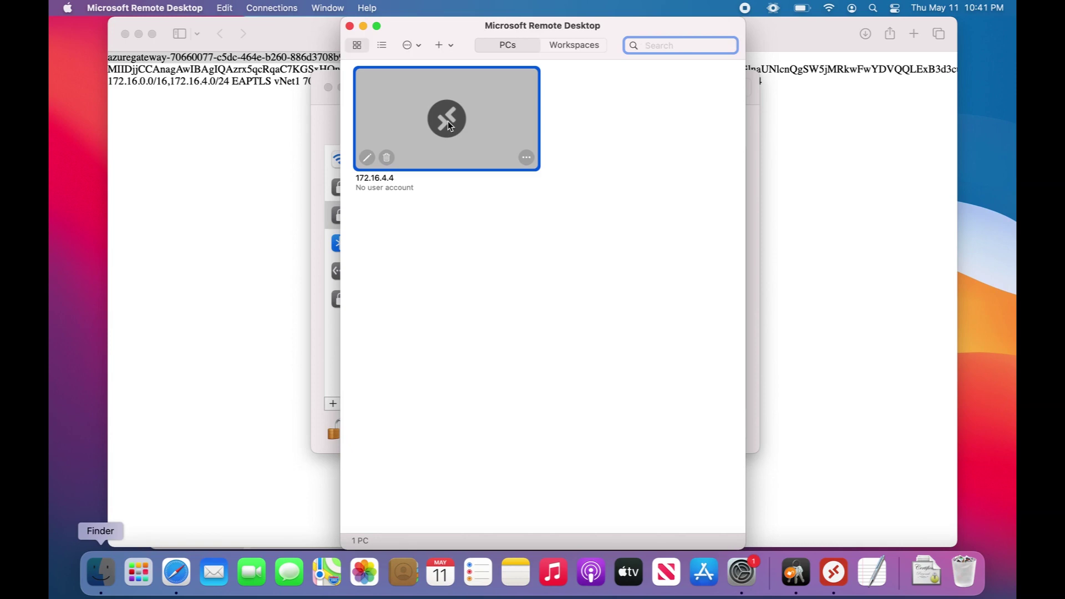
{"action": "left_click", "coordinate": [527, 159]}
{"action": "left_click", "coordinate": [541, 178]}
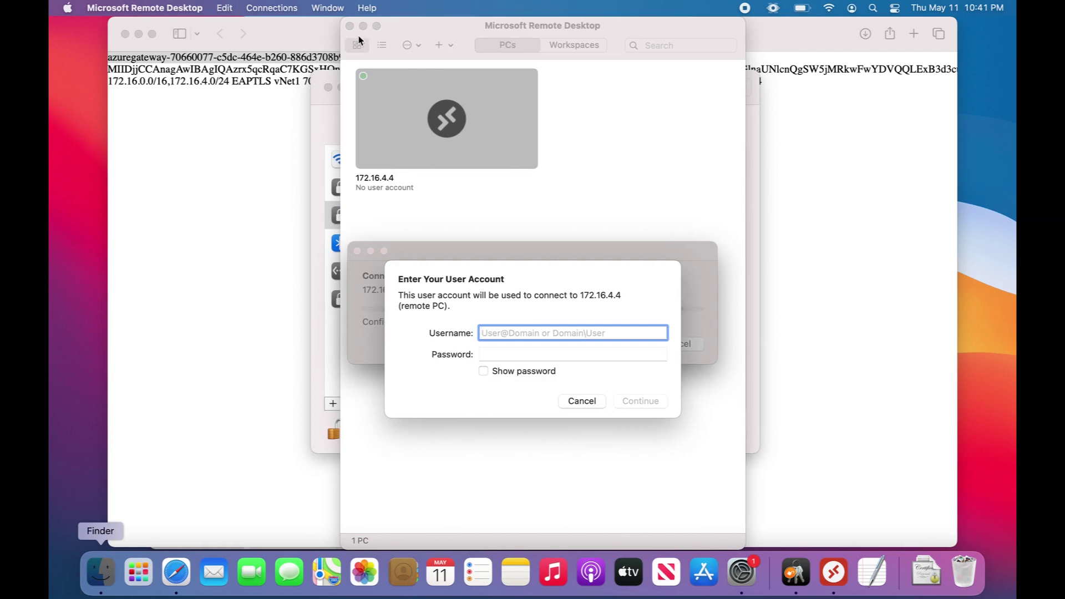
Step: Log in as TestAdmin using the password copied from TempAdmin.txt
{"action": "left_click", "coordinate": [321, 46]}
{"action": "key", "text": "super+h"}
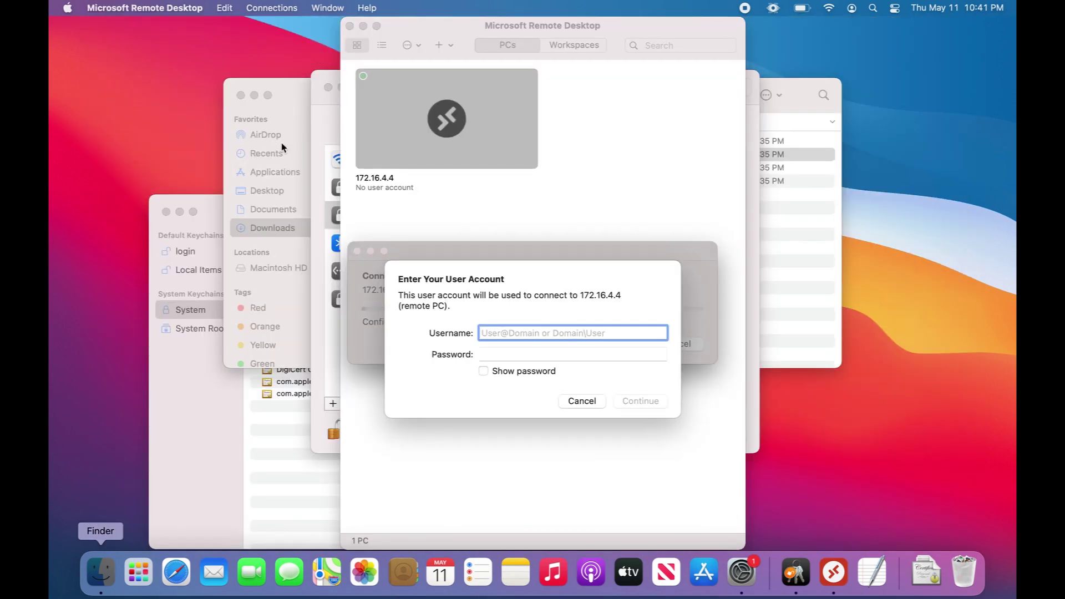
{"action": "left_click", "coordinate": [783, 221]}
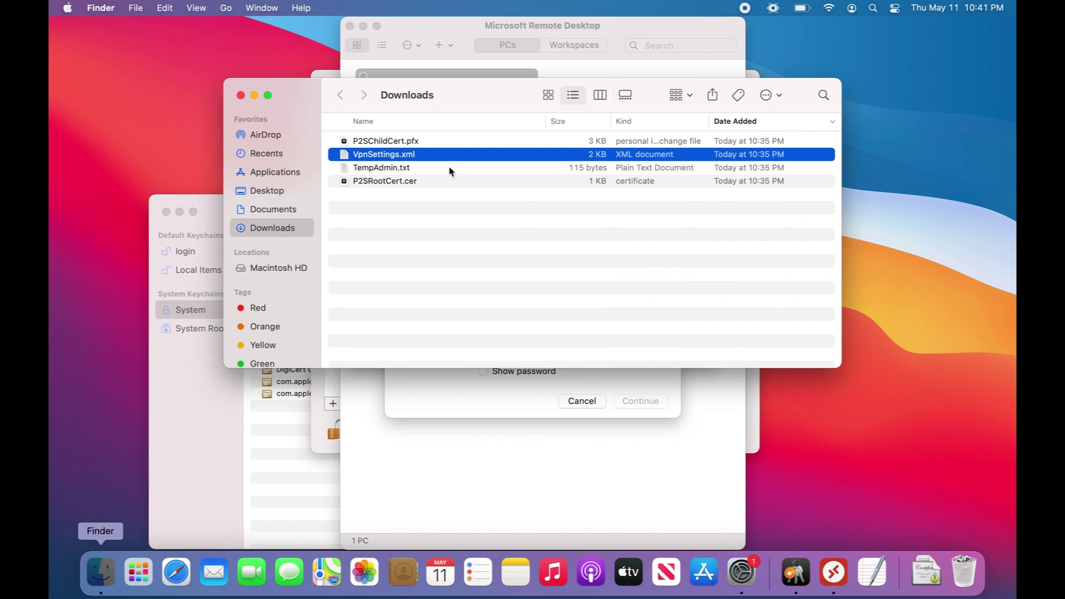
{"action": "double_click", "coordinate": [449, 168]}
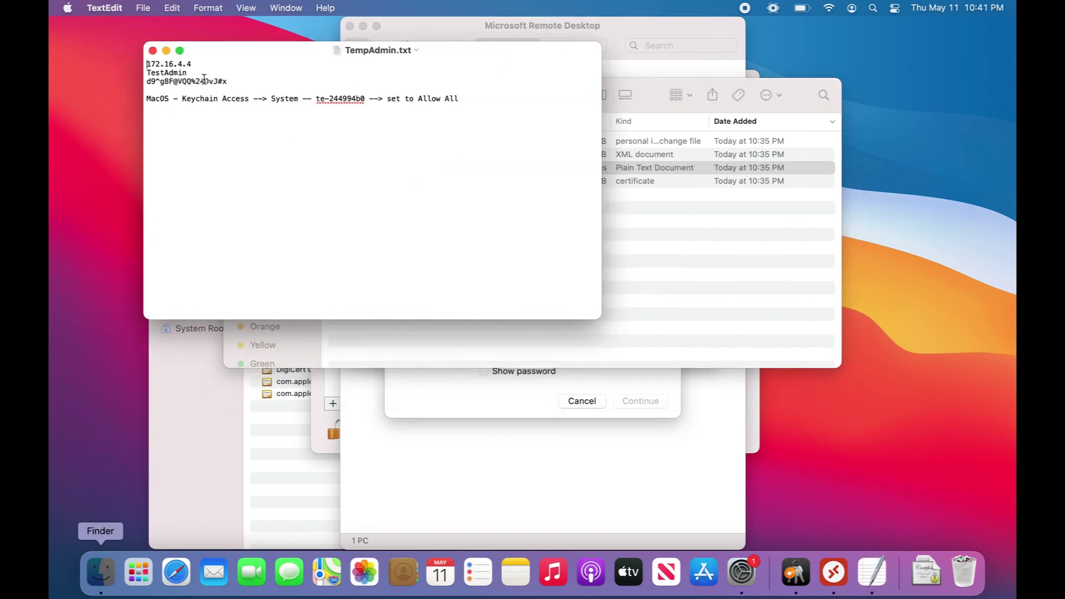
{"action": "left_click_drag", "start_coordinate": [235, 81], "coordinate": [148, 82]}
{"action": "left_click", "coordinate": [469, 392]}
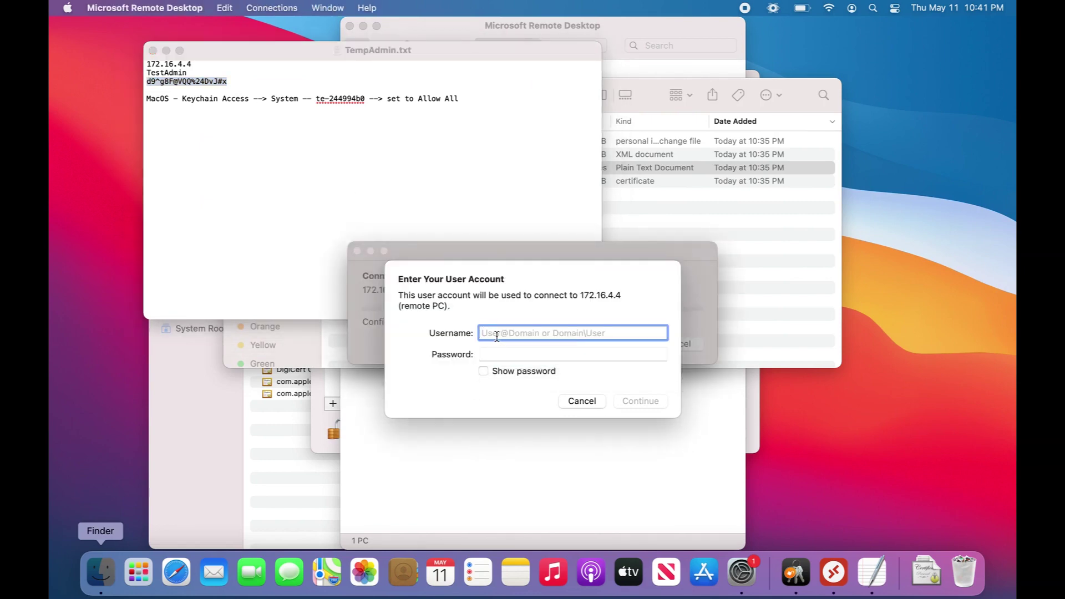
{"action": "type", "text": "TestAdmin"}
{"action": "key", "text": "Tab"}
{"action": "key", "text": "super+v"}
{"action": "left_click", "coordinate": [638, 402]}
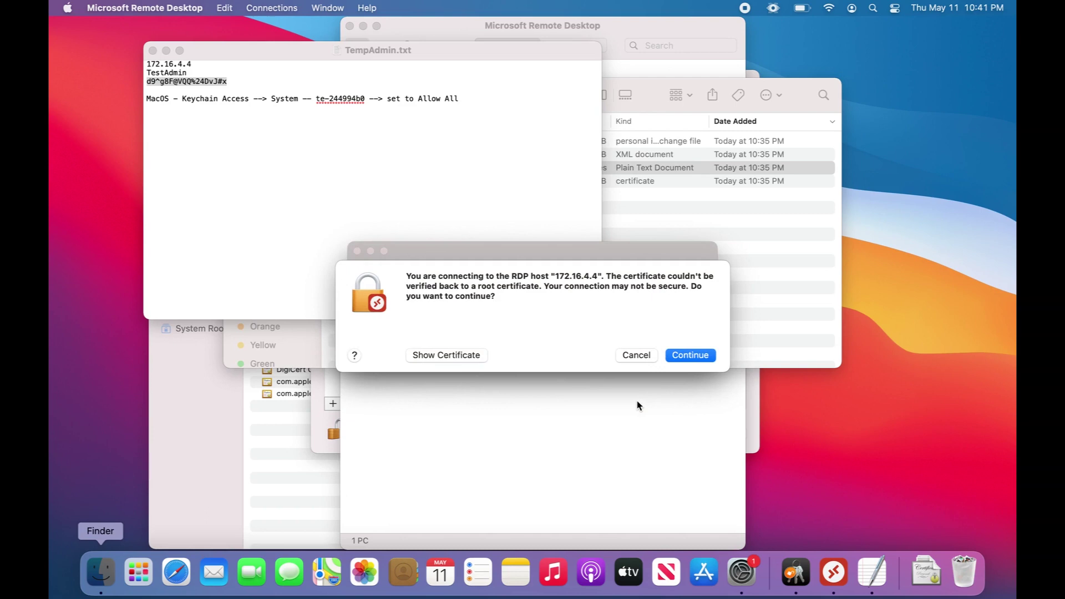
Step: Accept the host certificate, then close the Azure Arc message and Server Manager
{"action": "left_click", "coordinate": [691, 357]}
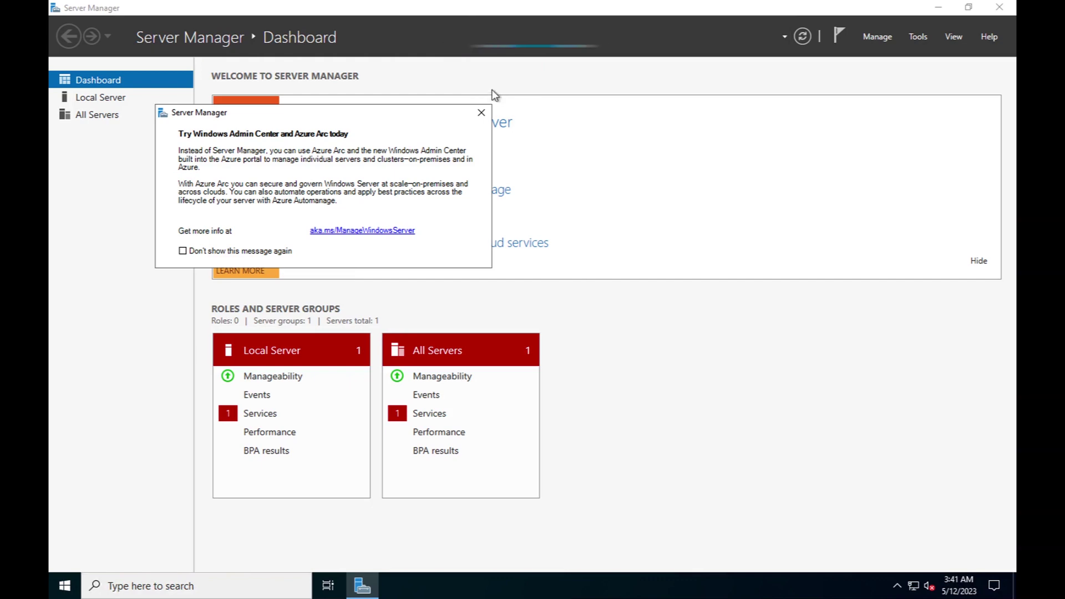
{"action": "left_click", "coordinate": [481, 113]}
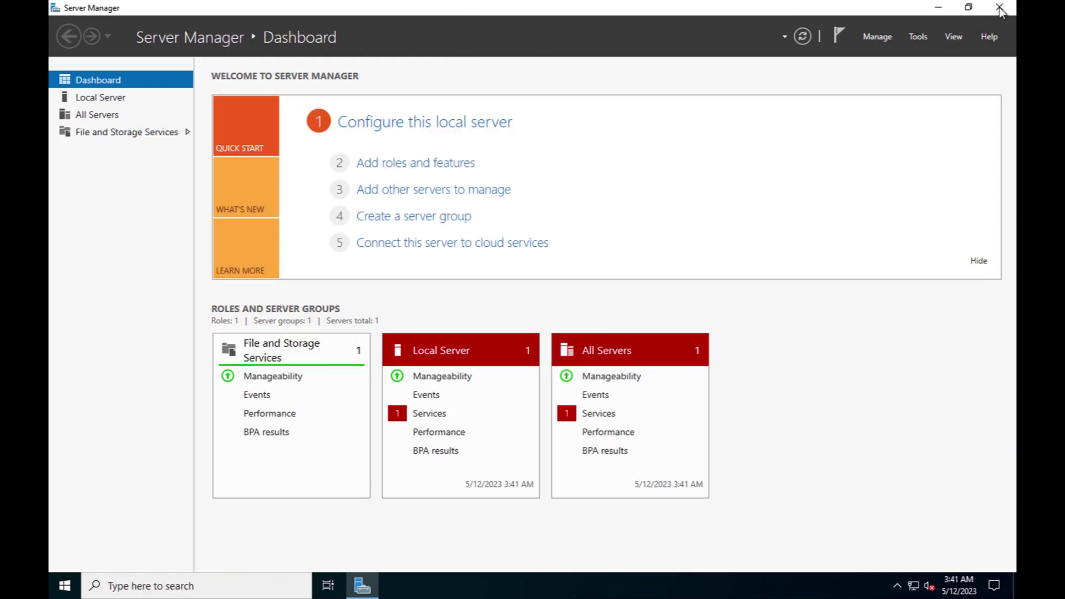
{"action": "left_click", "coordinate": [1000, 8]}
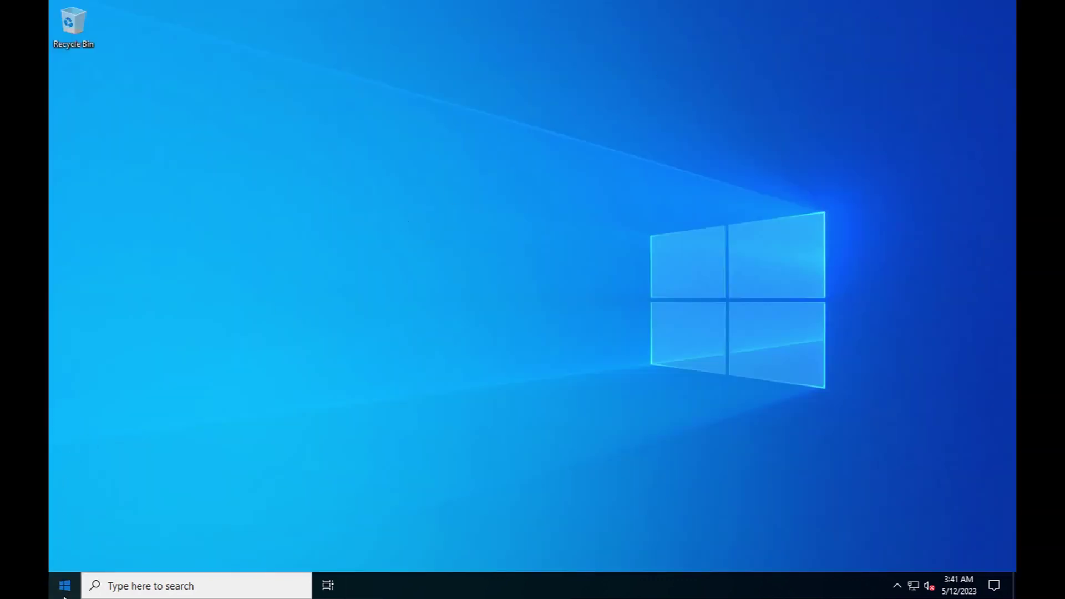
Step: Sign out of the remote Windows session on 172.16.4.4
{"action": "left_click", "coordinate": [64, 588]}
{"action": "left_click", "coordinate": [61, 440]}
{"action": "left_click", "coordinate": [110, 402]}
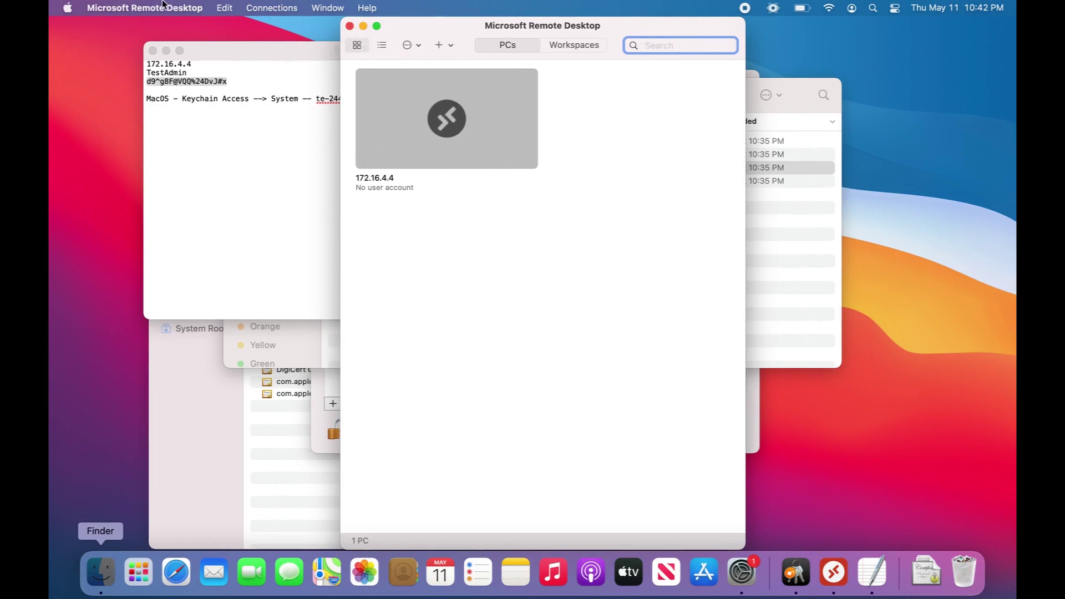
Step: In Keychain Access, select the te-e51ee39c private key under the System keychain's Keys
{"action": "key", "text": "super+q"}
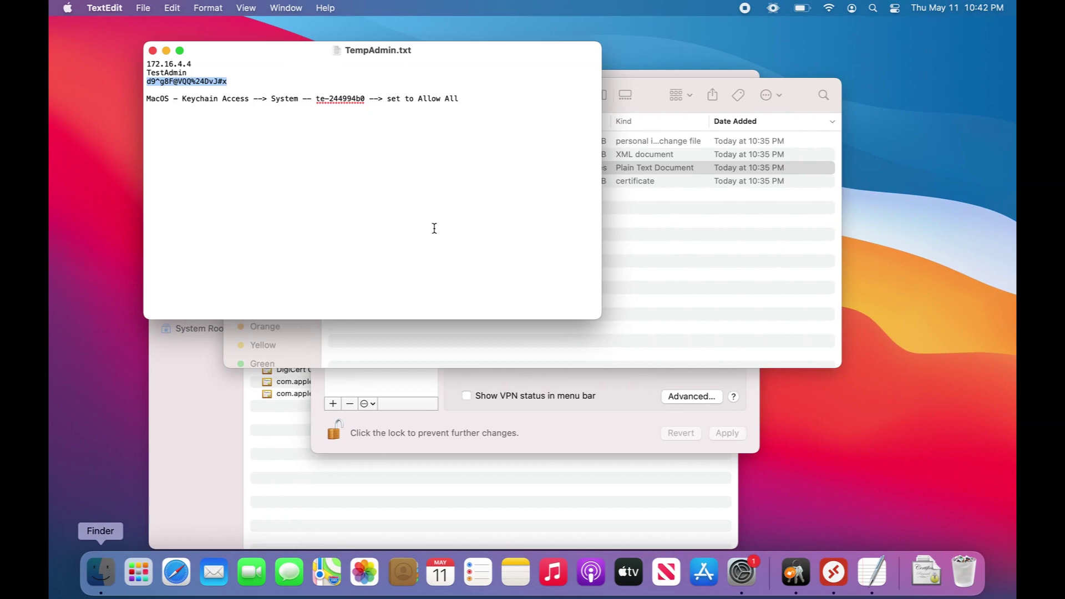
{"action": "left_click", "coordinate": [659, 106]}
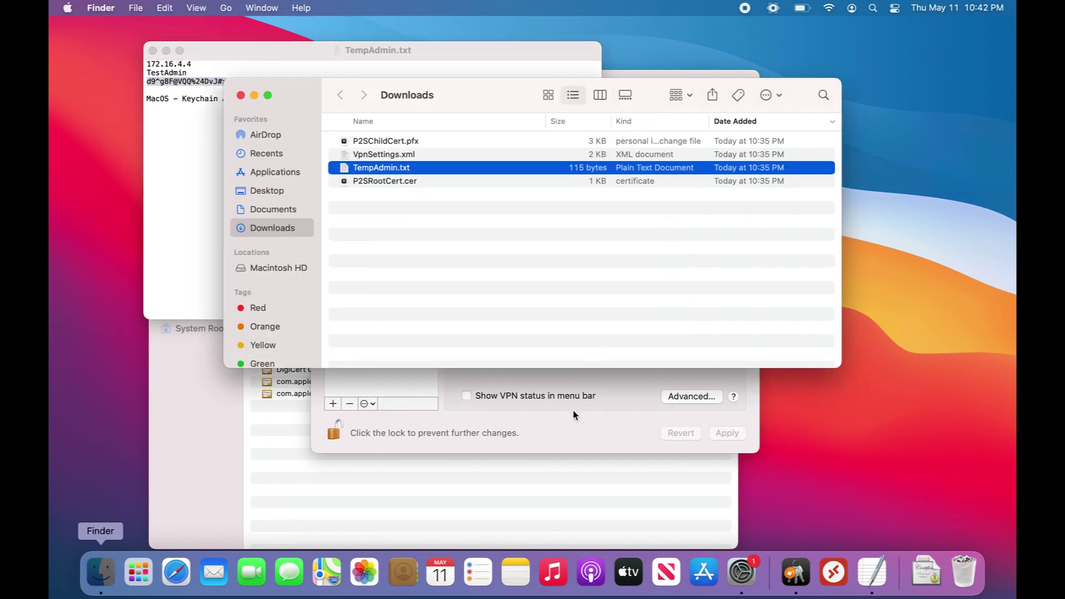
{"action": "left_click", "coordinate": [562, 487]}
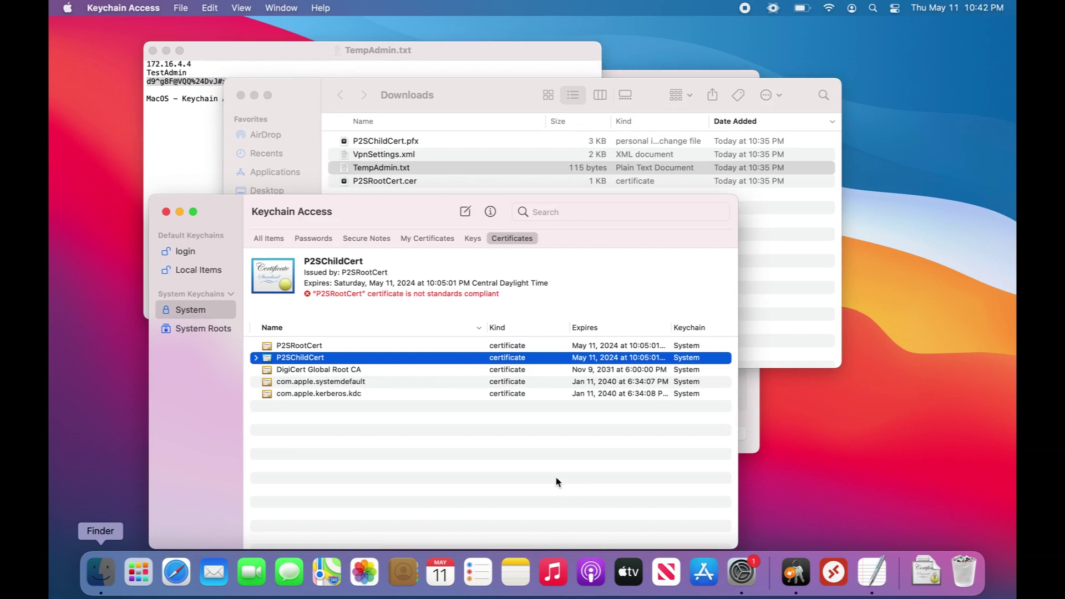
{"action": "left_click", "coordinate": [199, 312]}
{"action": "left_click", "coordinate": [472, 240]}
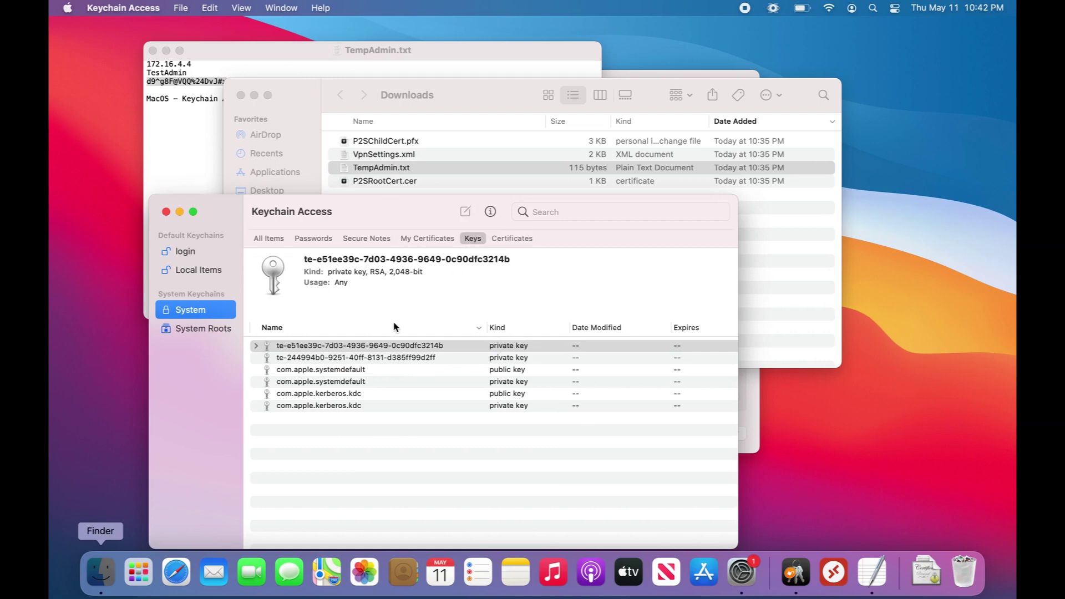
{"action": "left_click", "coordinate": [347, 348]}
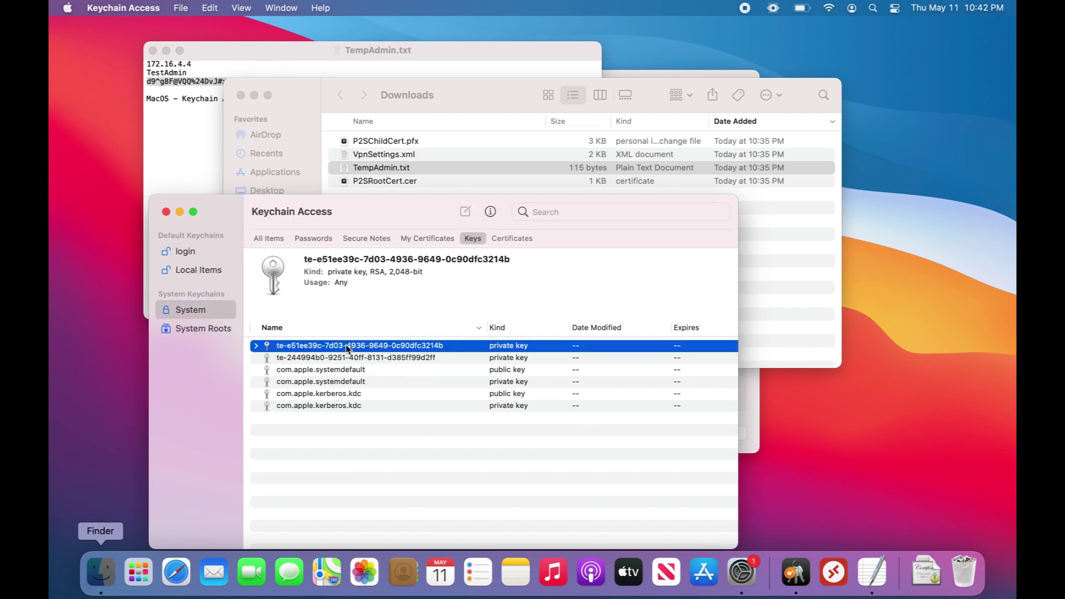
Step: In the key's Access Control info, authenticate and choose Allow all applications to access this item
{"action": "right_click", "coordinate": [318, 351]}
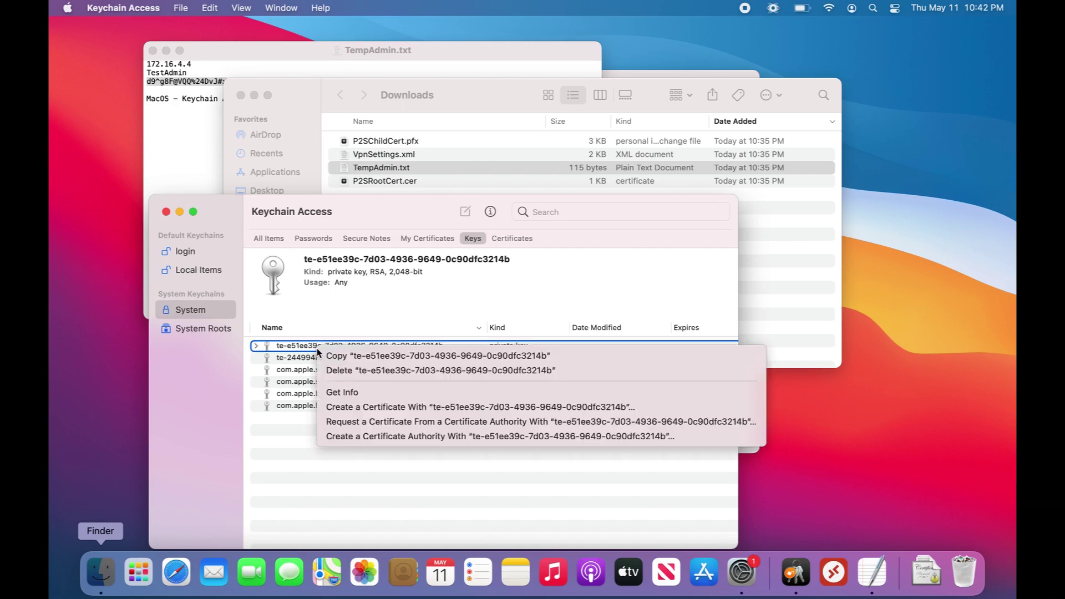
{"action": "left_click", "coordinate": [354, 394]}
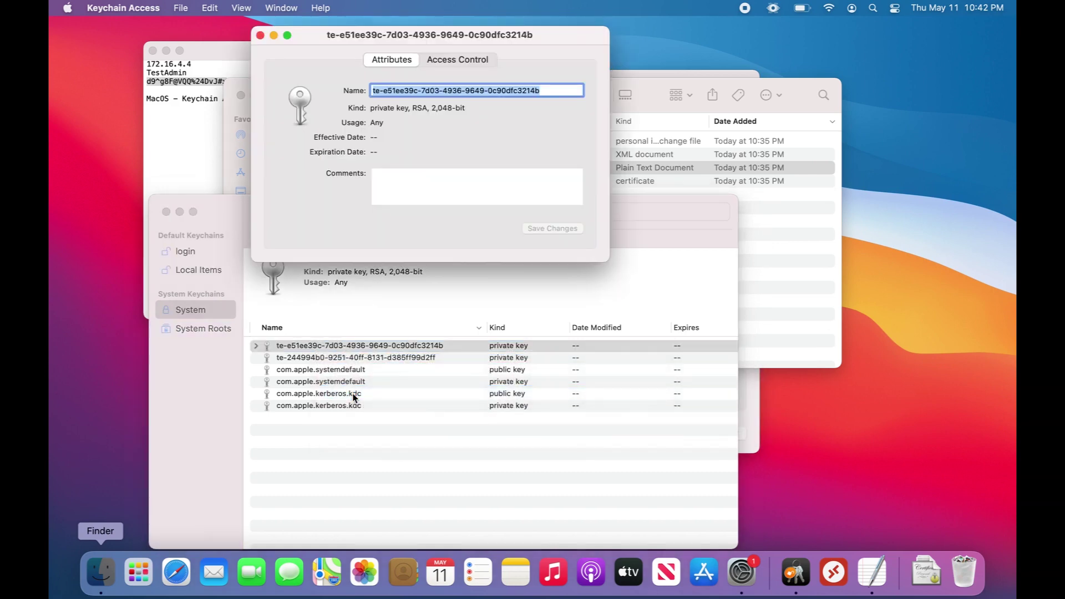
{"action": "left_click", "coordinate": [453, 60]}
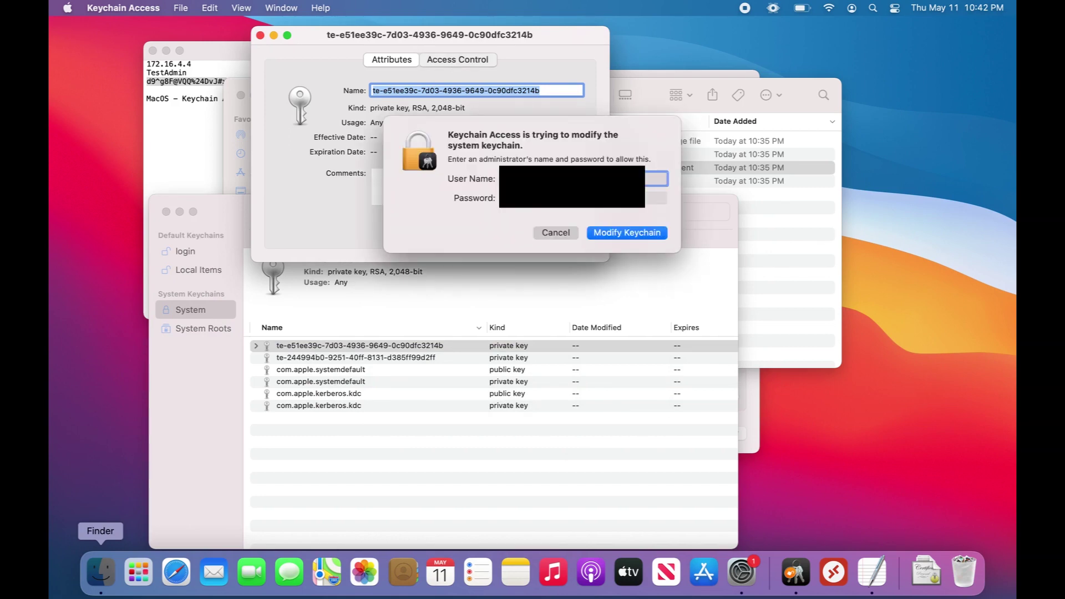
{"action": "key", "text": "Tab"}
{"action": "key", "text": "Return"}
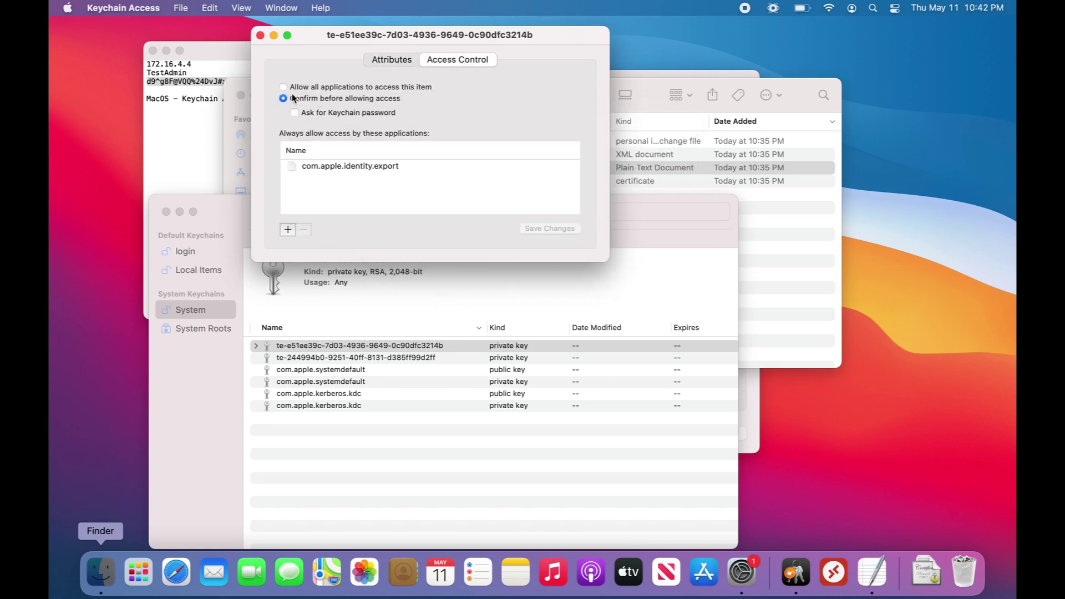
{"action": "left_click", "coordinate": [283, 87]}
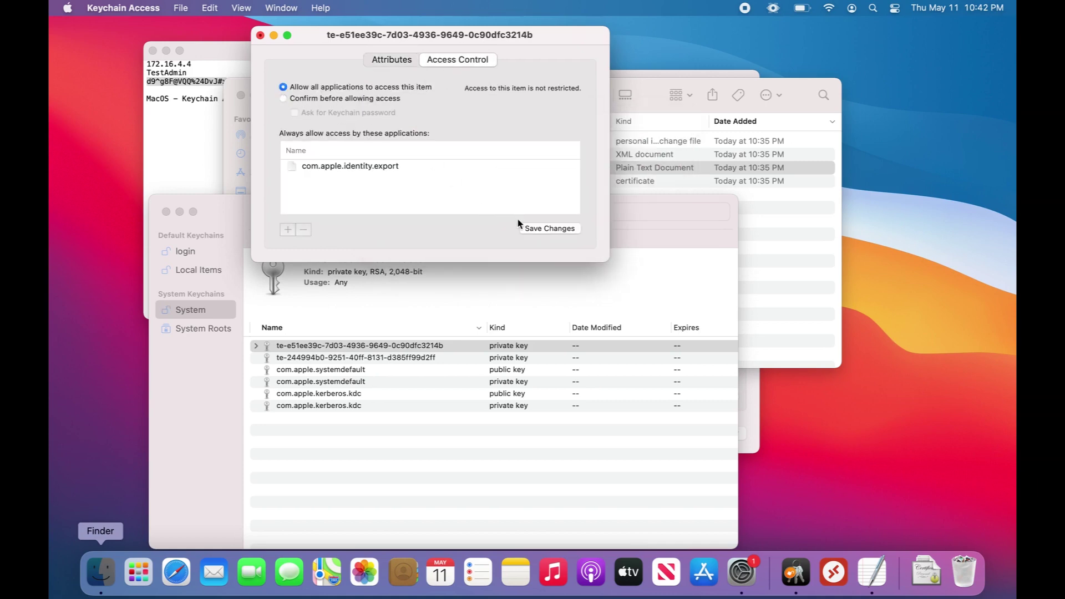
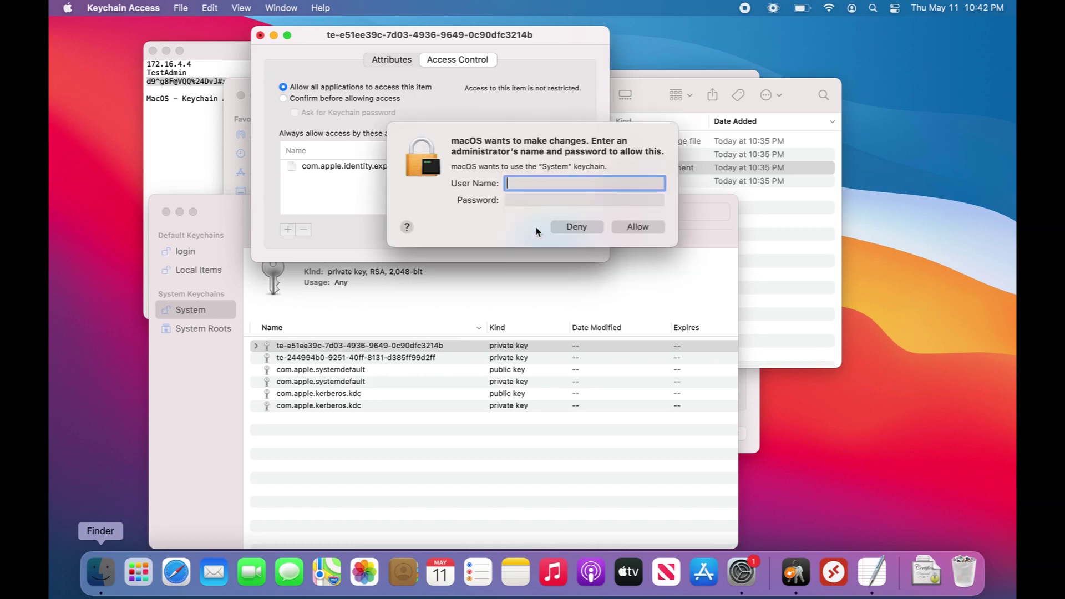
Step: Authorise the te-e51ee39c key access change with administrator credentials, then close the key's window
{"action": "key", "text": "Tab"}
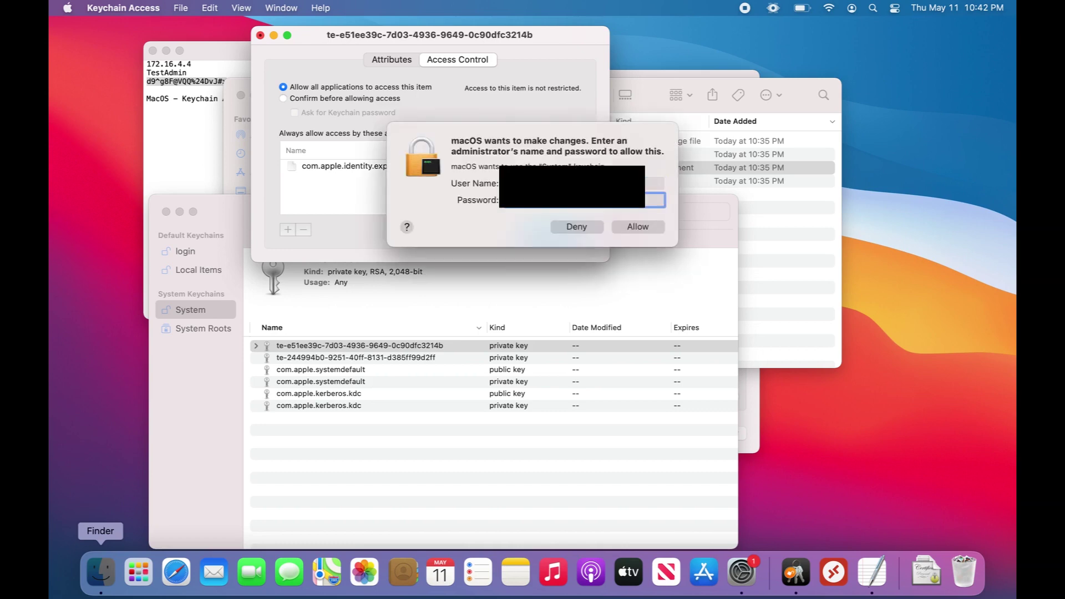
{"action": "key", "text": "Return"}
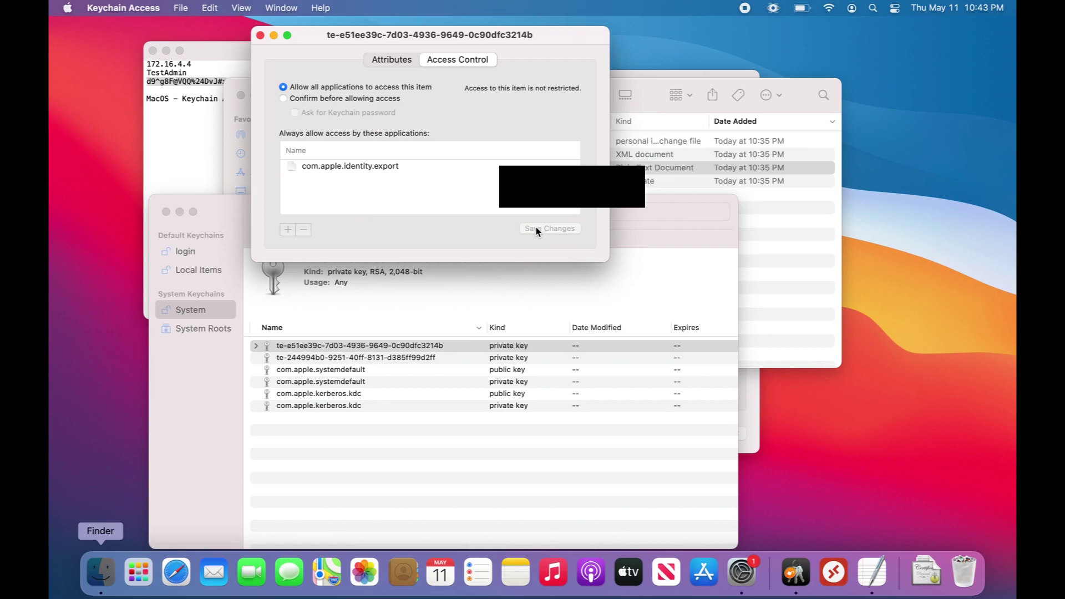
{"action": "left_click", "coordinate": [260, 34]}
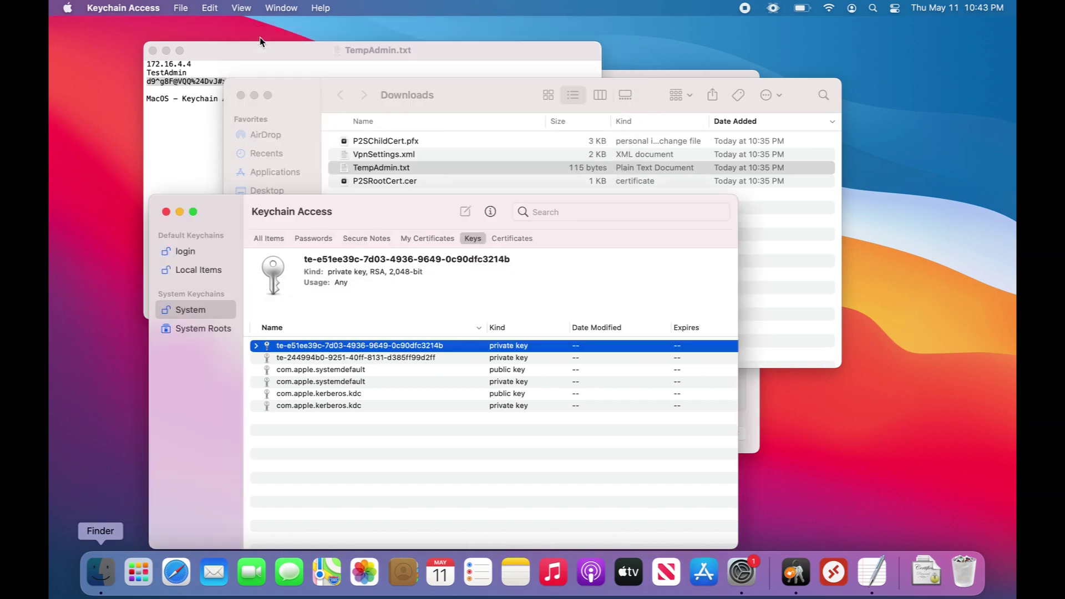
Step: Close Keychain Access and reconnect AzureTestEnvVPN in Network settings to confirm it connects
{"action": "left_click", "coordinate": [166, 213]}
{"action": "left_click", "coordinate": [511, 427]}
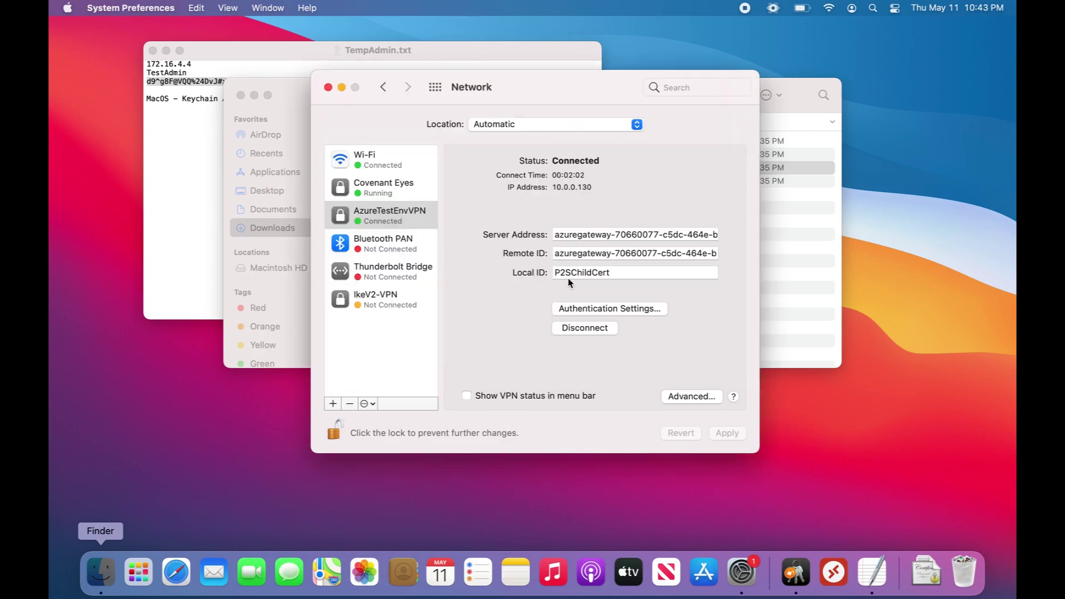
{"action": "left_click", "coordinate": [592, 332]}
{"action": "left_click", "coordinate": [592, 333]}
Step: Close Keychain Access again and leave AzureTestEnvVPN disconnected
{"action": "left_click", "coordinate": [799, 579]}
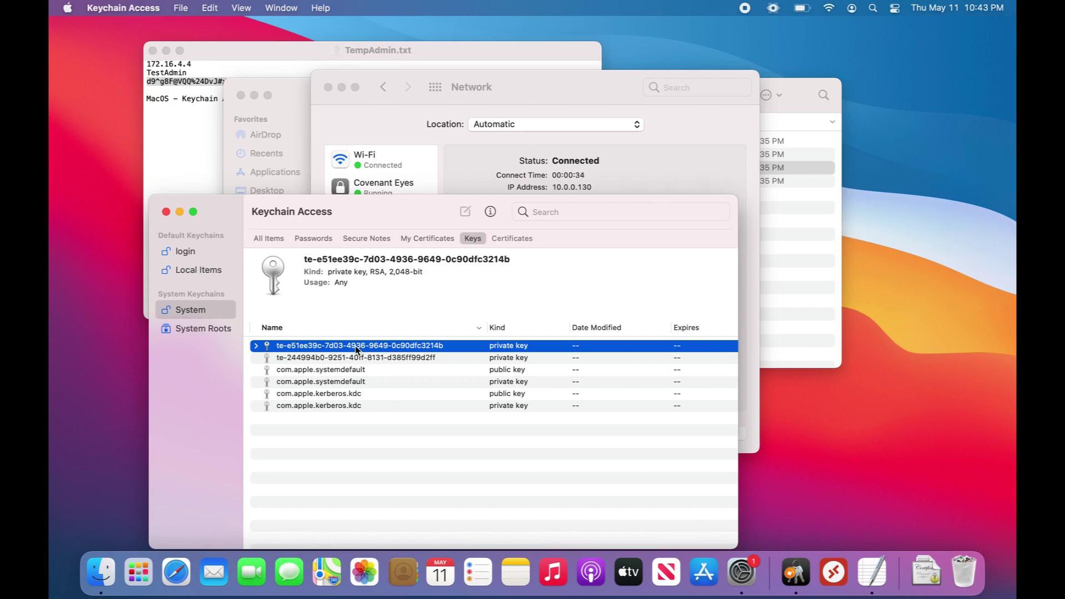
{"action": "left_click", "coordinate": [166, 212]}
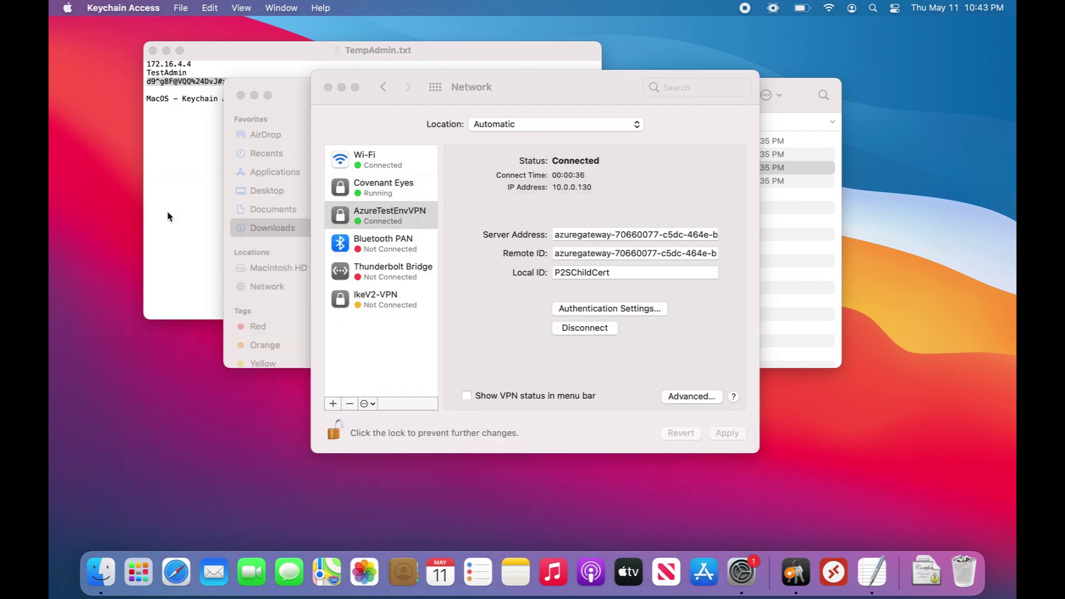
{"action": "left_click", "coordinate": [515, 354]}
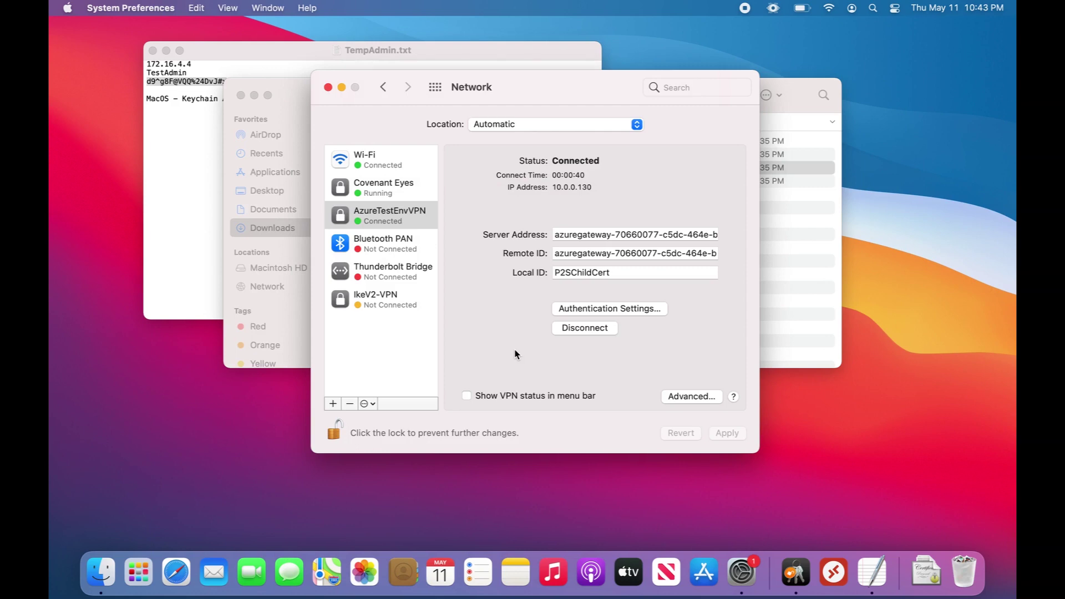
{"action": "left_click", "coordinate": [578, 332]}
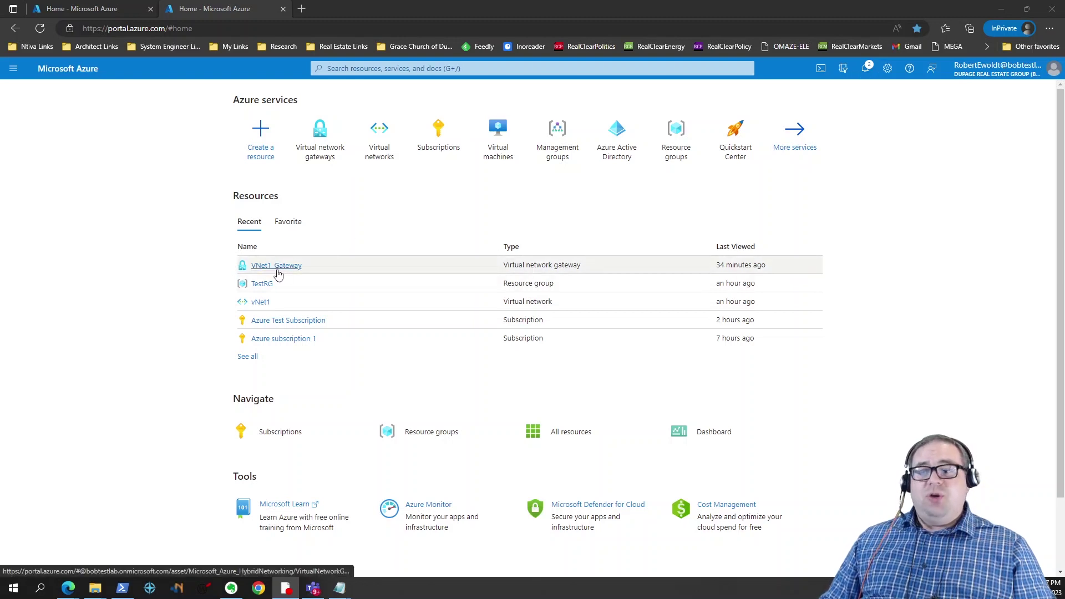
Step: Stop VM1 from the Virtual machines list and open its overview, now showing Deallocating
{"action": "mouse_move", "coordinate": [280, 269]}
{"action": "left_click", "coordinate": [502, 146]}
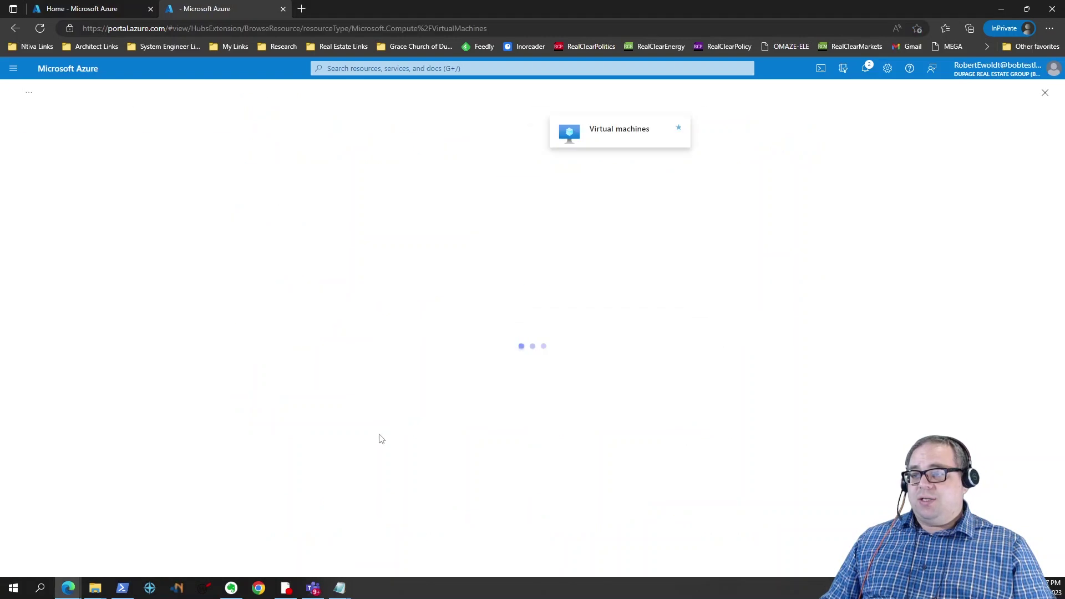
{"action": "left_click", "coordinate": [17, 229]}
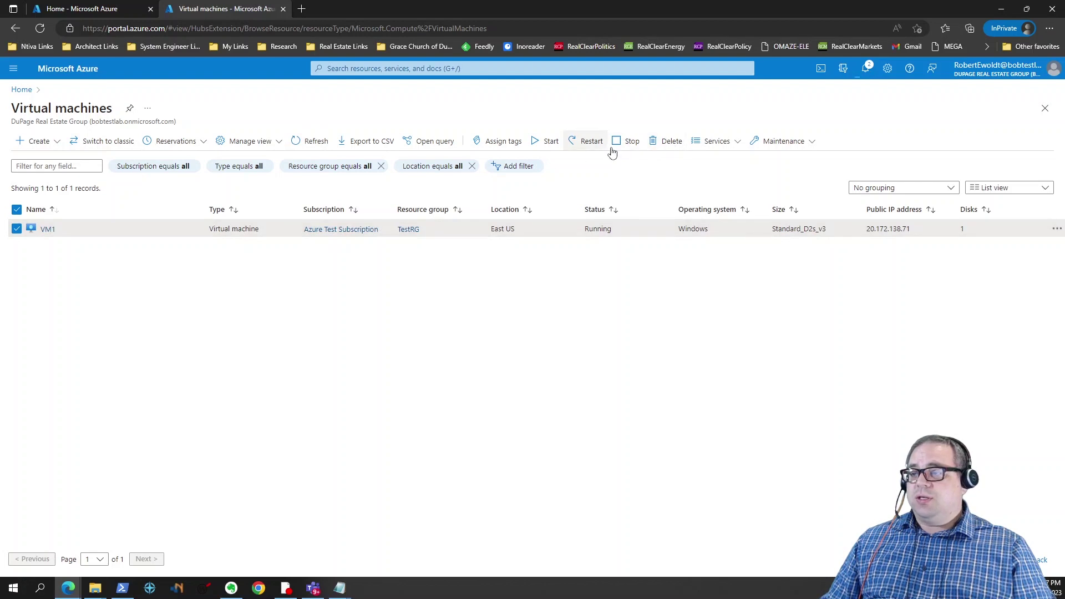
{"action": "left_click", "coordinate": [629, 142]}
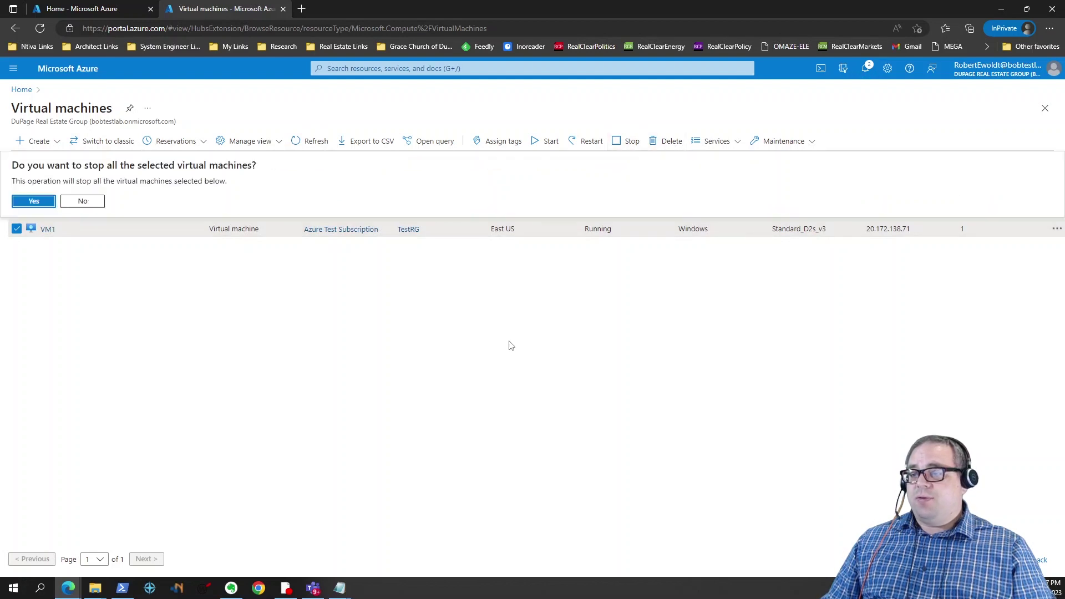
{"action": "left_click", "coordinate": [32, 203]}
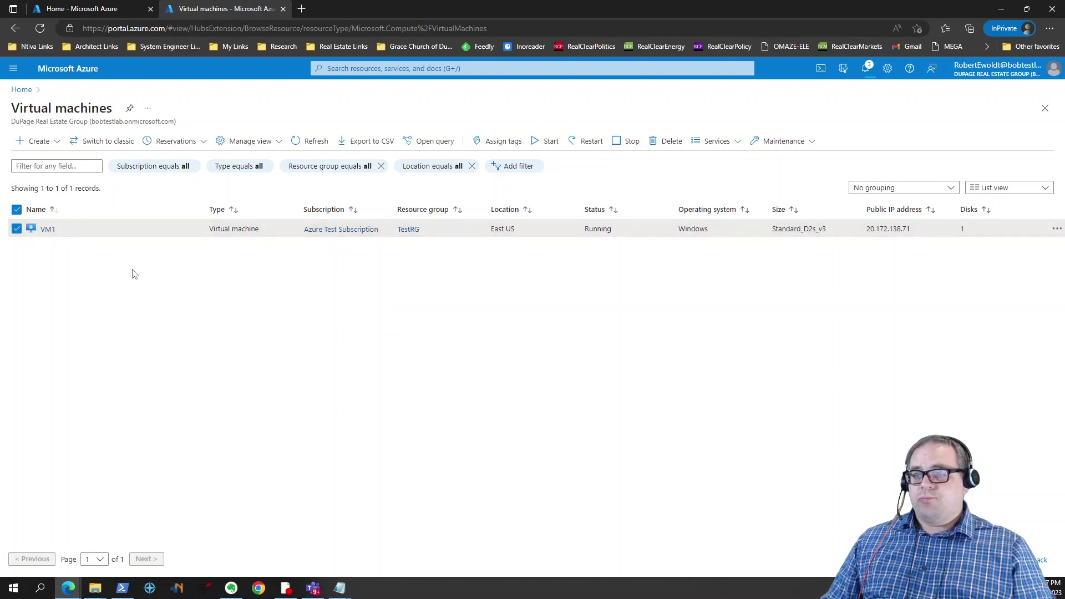
{"action": "left_click", "coordinate": [47, 229]}
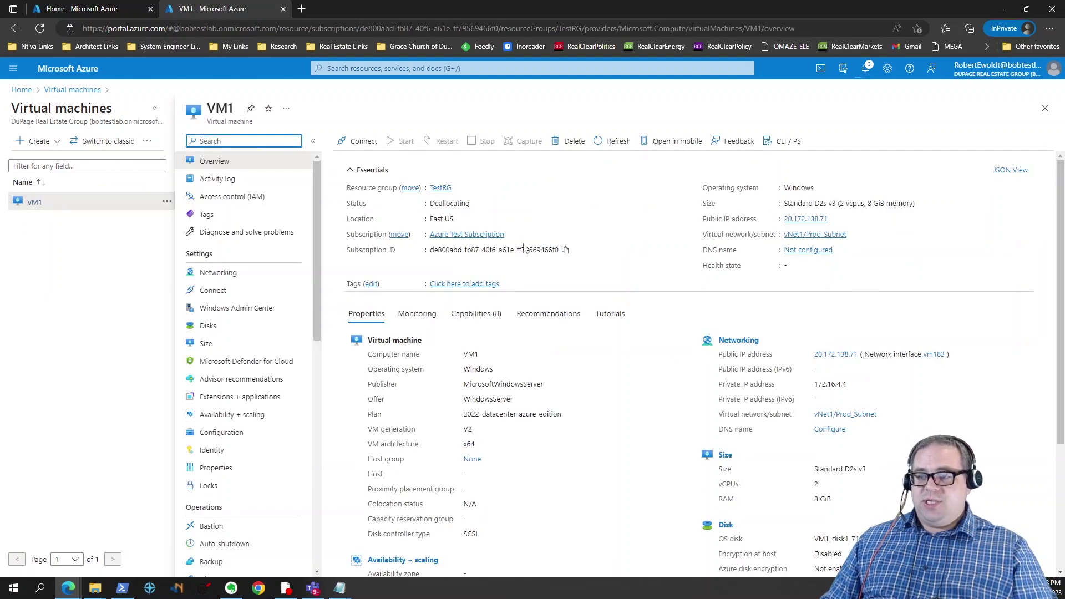
Step: Once VM1 shows Stopped (deallocated), delete it with its disk, NIC and public IP
{"action": "left_click", "coordinate": [611, 143]}
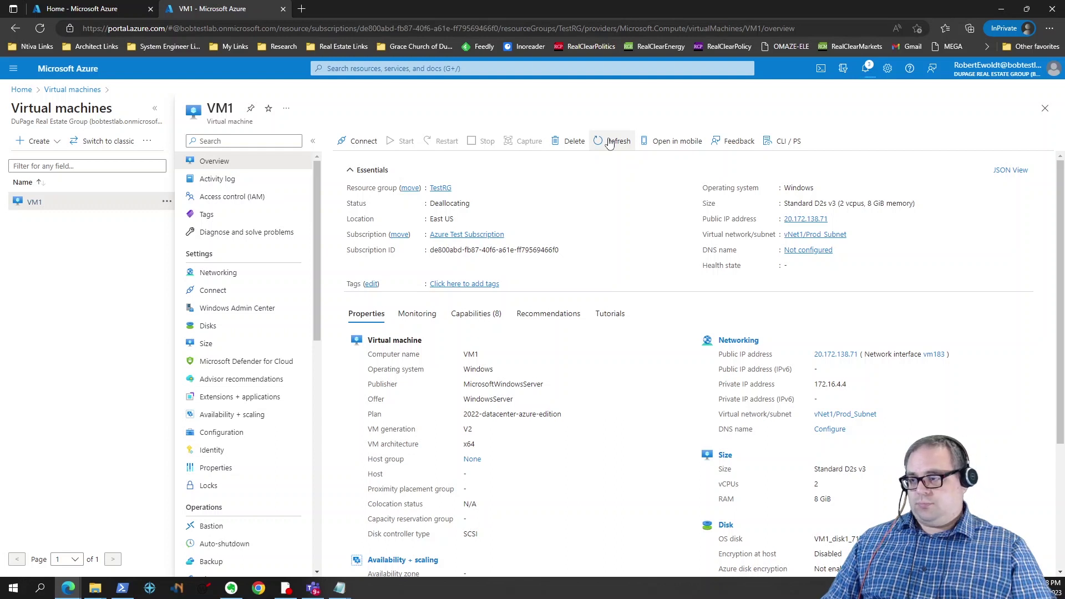
{"action": "left_click", "coordinate": [614, 145]}
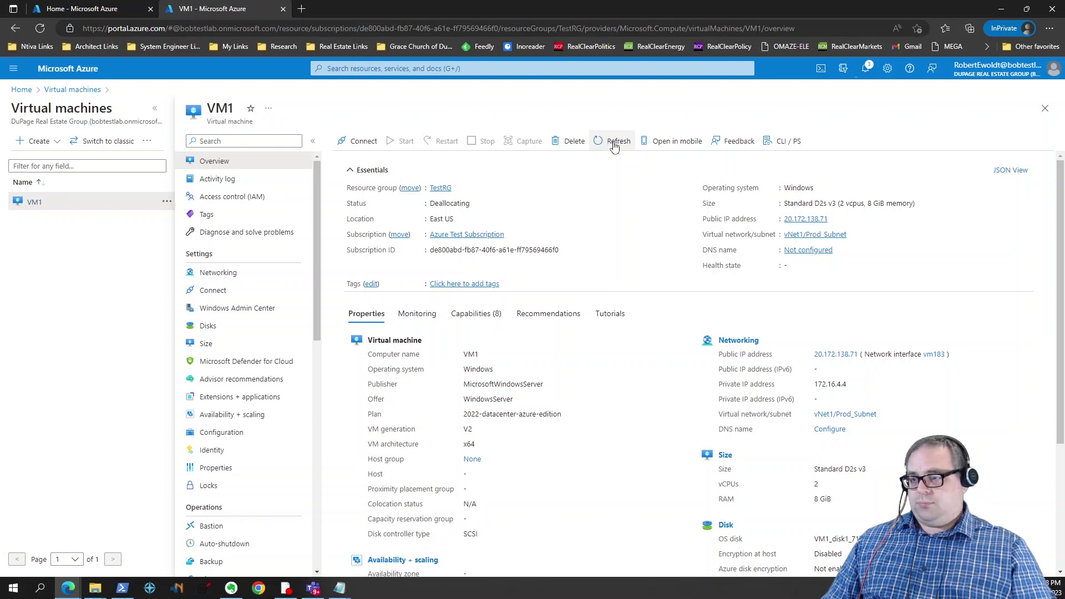
{"action": "left_click", "coordinate": [575, 143]}
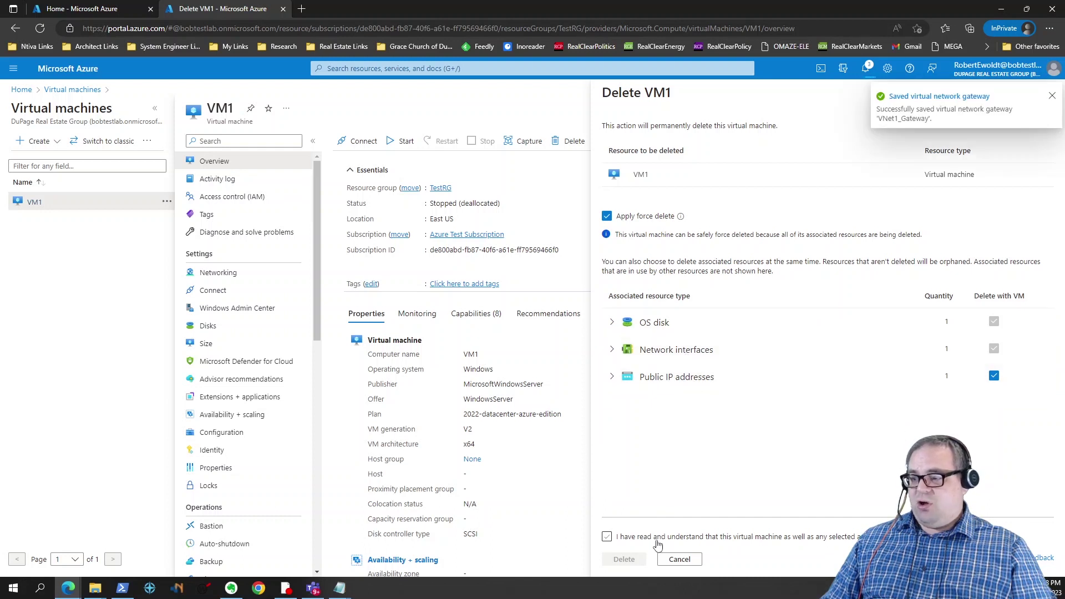
{"action": "left_click", "coordinate": [607, 536]}
{"action": "left_click", "coordinate": [617, 560]}
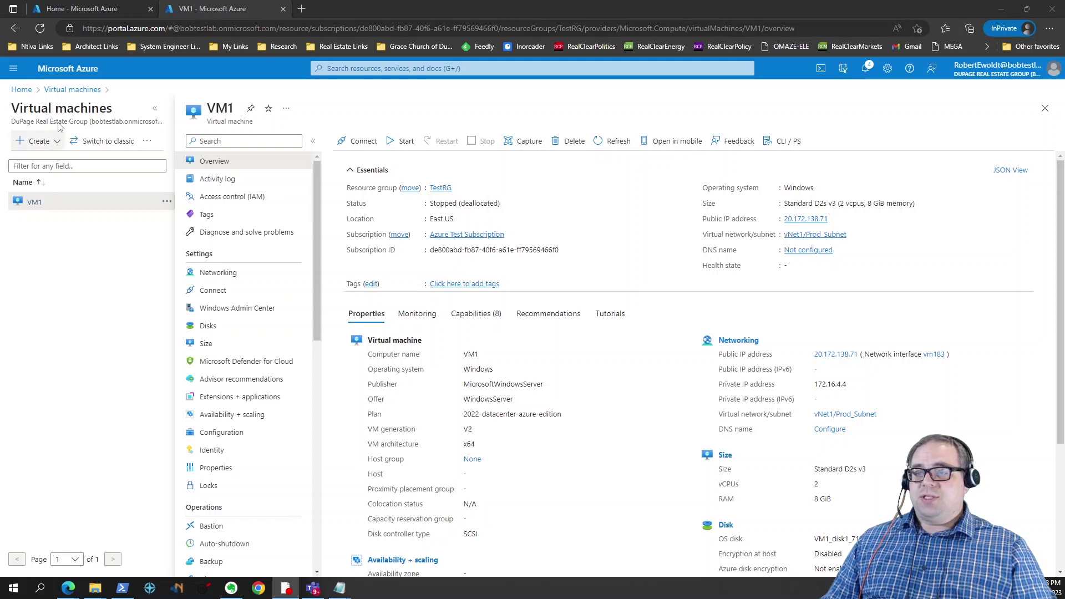
{"action": "left_click", "coordinate": [70, 94]}
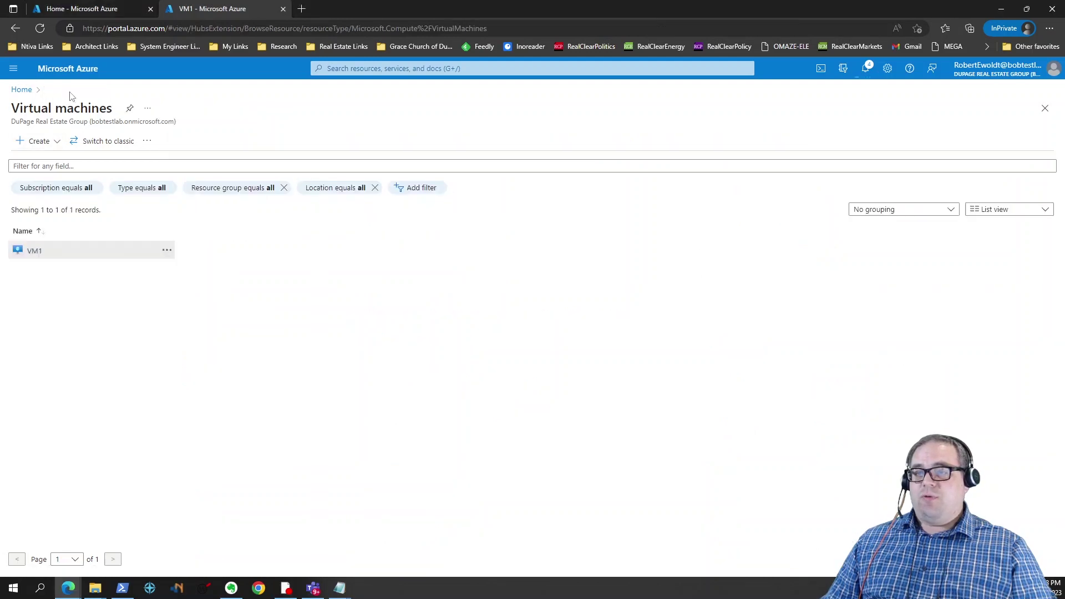
Step: Delete VNet1_Gateway from the Virtual network gateways list
{"action": "left_click", "coordinate": [22, 90]}
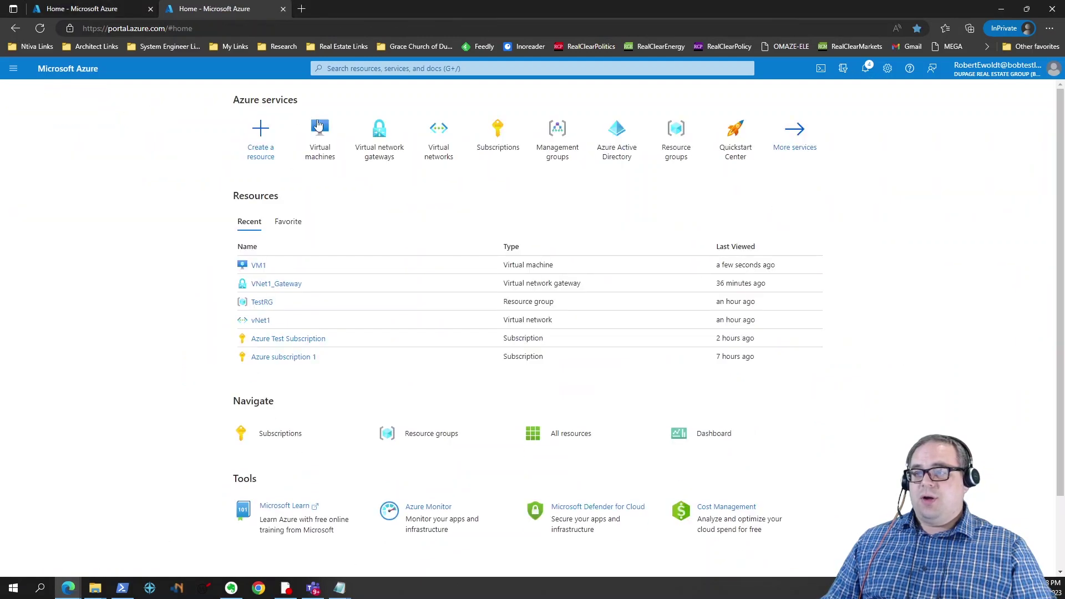
{"action": "left_click", "coordinate": [376, 150]}
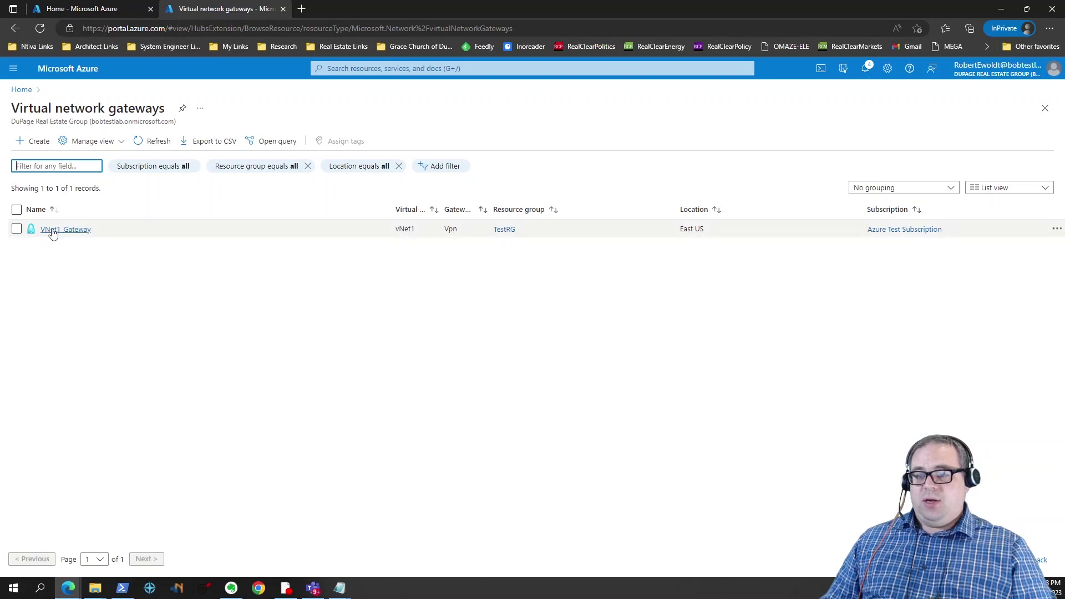
{"action": "left_click", "coordinate": [50, 229]}
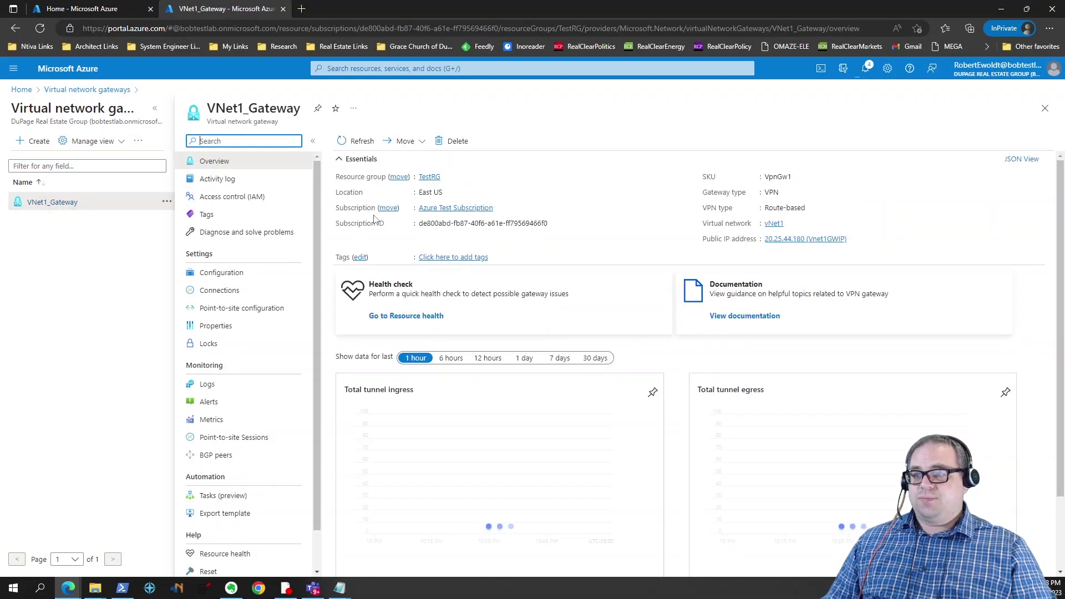
{"action": "left_click", "coordinate": [458, 141]}
{"action": "left_click", "coordinate": [355, 202]}
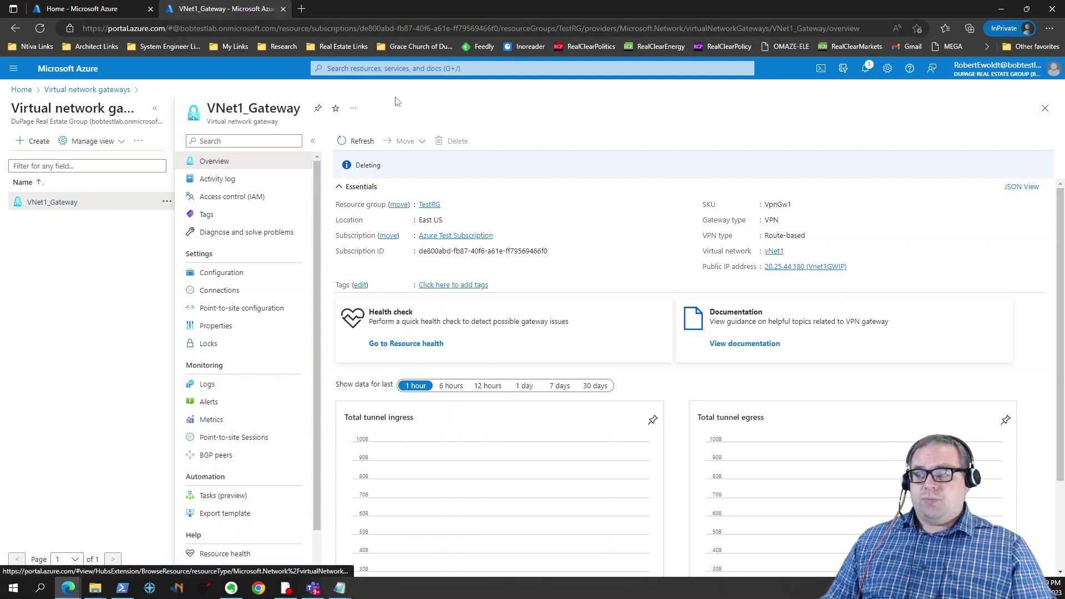
Step: Check the gateway deletion in notifications and return to the Azure home page
{"action": "left_click", "coordinate": [867, 69]}
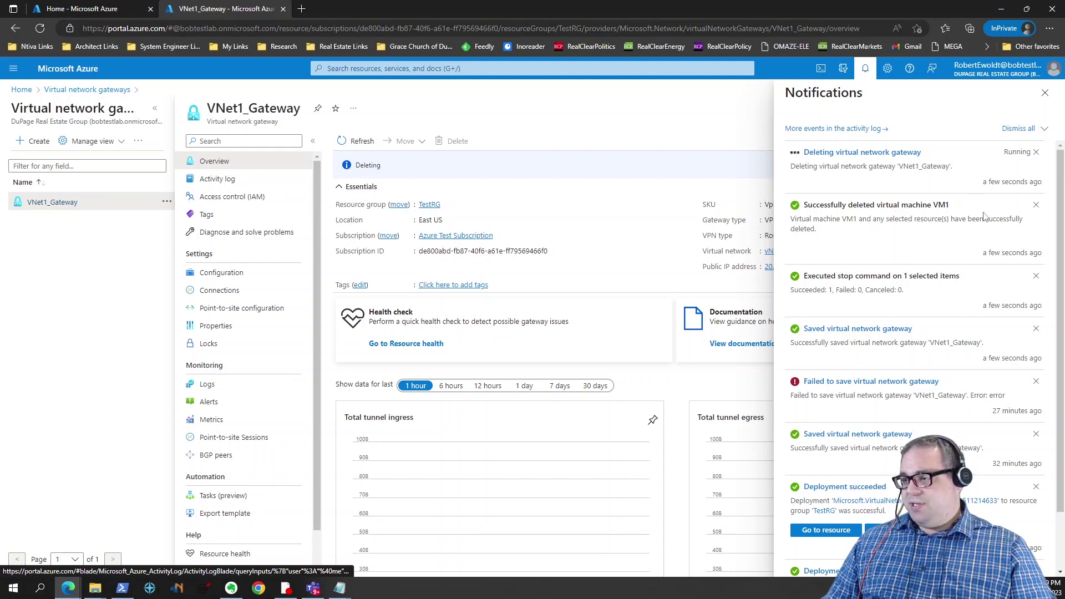
{"action": "left_click", "coordinate": [20, 91]}
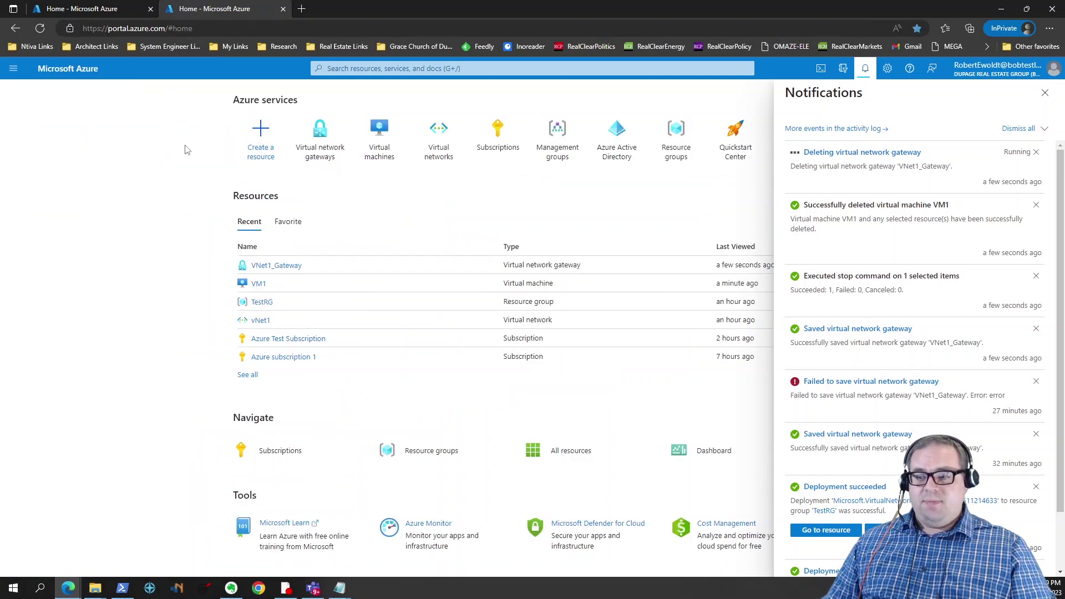
{"action": "left_click", "coordinate": [1046, 94]}
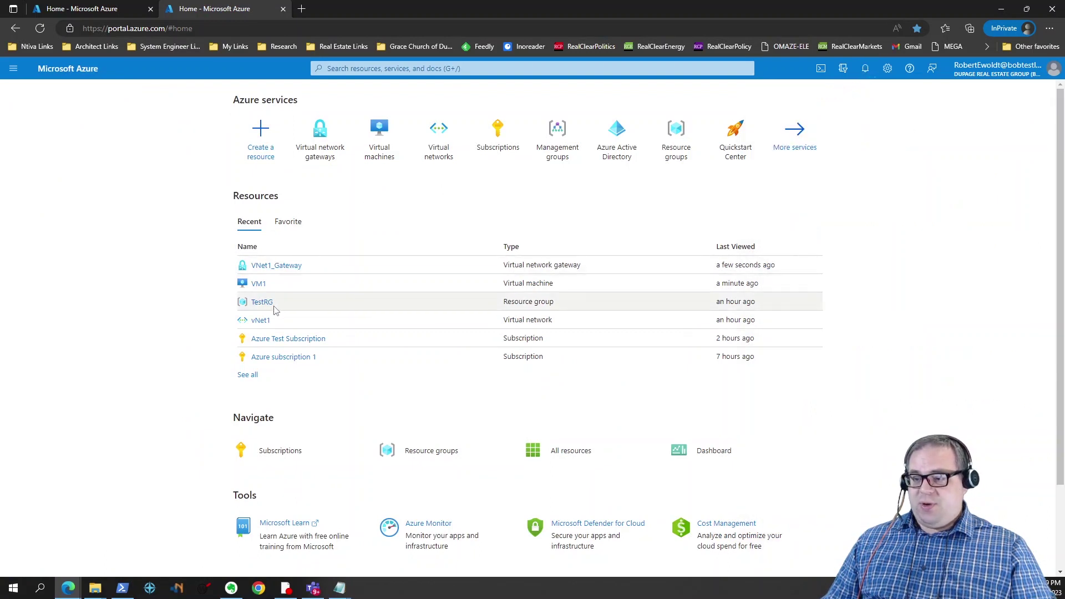
Step: Attempt to delete vNet1 and dismiss the failure caused by its in-use gateway subnet
{"action": "mouse_move", "coordinate": [264, 323]}
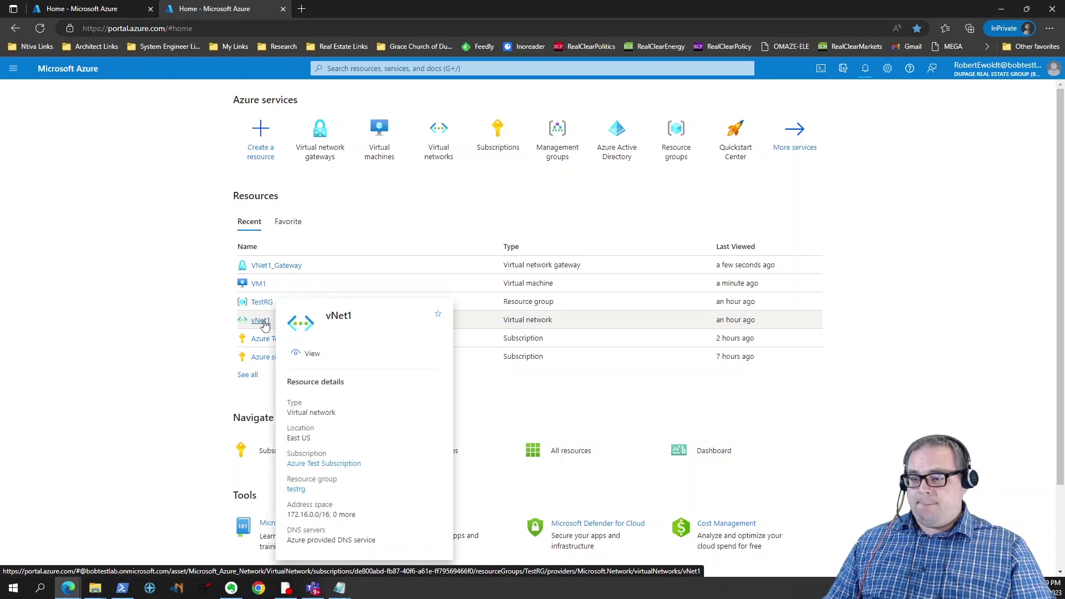
{"action": "left_click", "coordinate": [260, 320]}
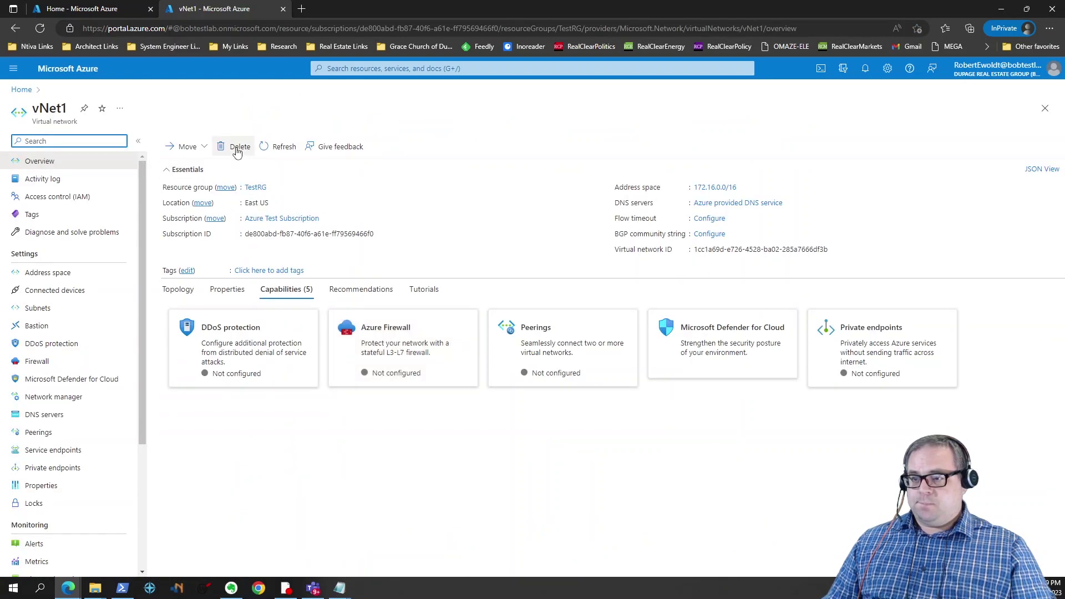
{"action": "left_click", "coordinate": [237, 149]}
{"action": "left_click", "coordinate": [183, 200]}
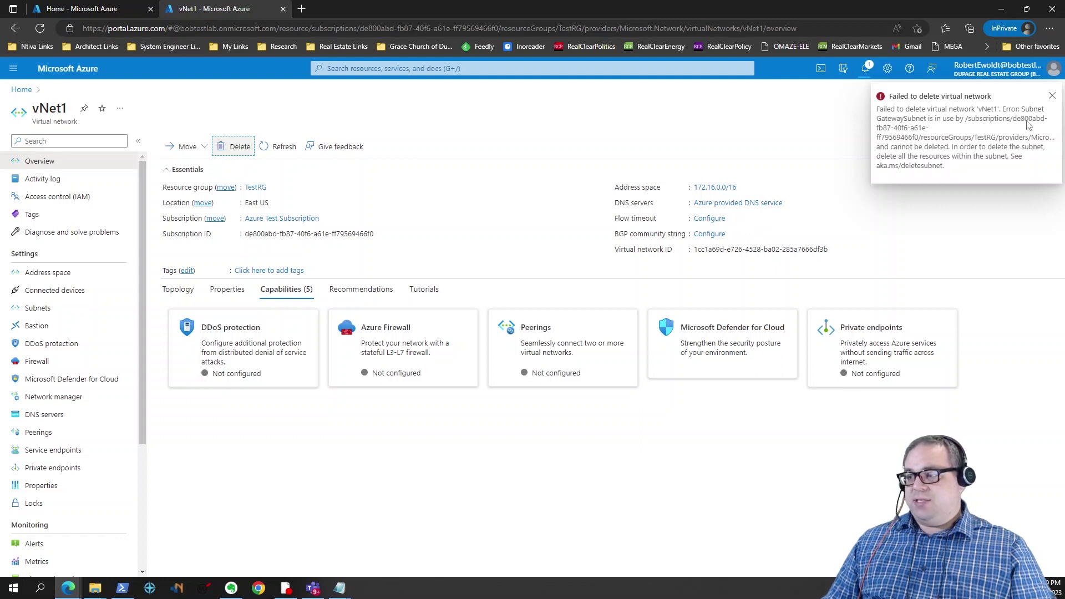
{"action": "left_click", "coordinate": [1052, 99]}
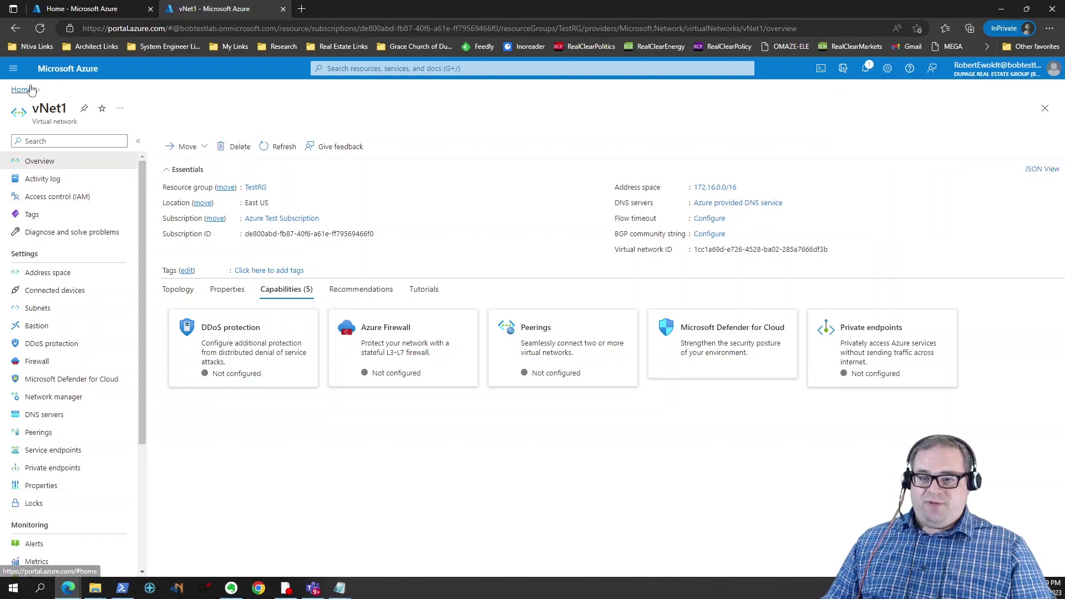
Step: Return to the home page, review notifications, and reload the portal
{"action": "left_click", "coordinate": [22, 90]}
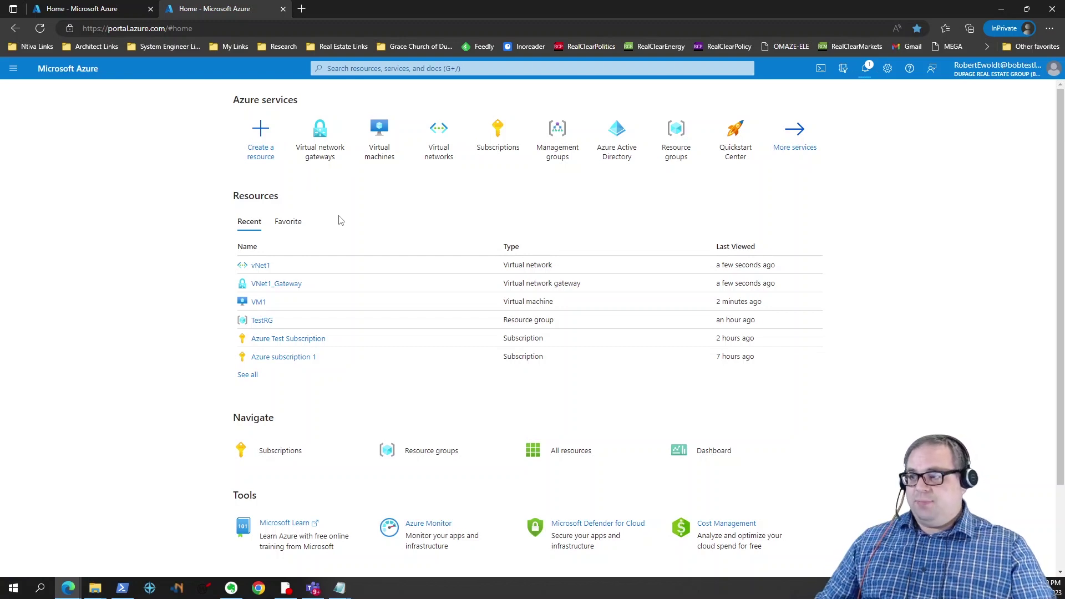
{"action": "left_click", "coordinate": [866, 69]}
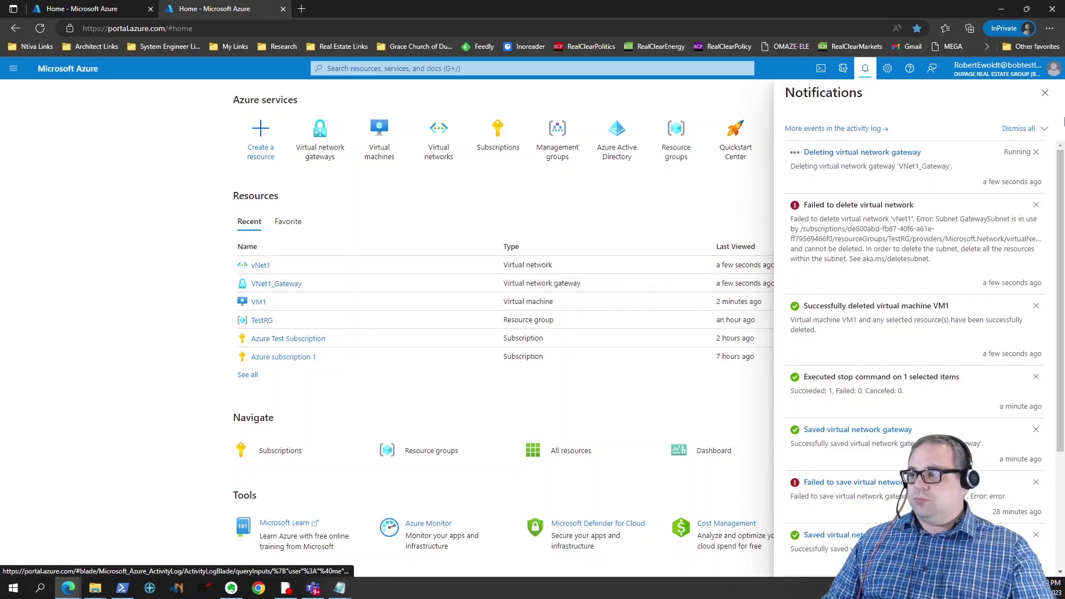
{"action": "left_click", "coordinate": [1046, 92]}
{"action": "key", "text": "F5"}
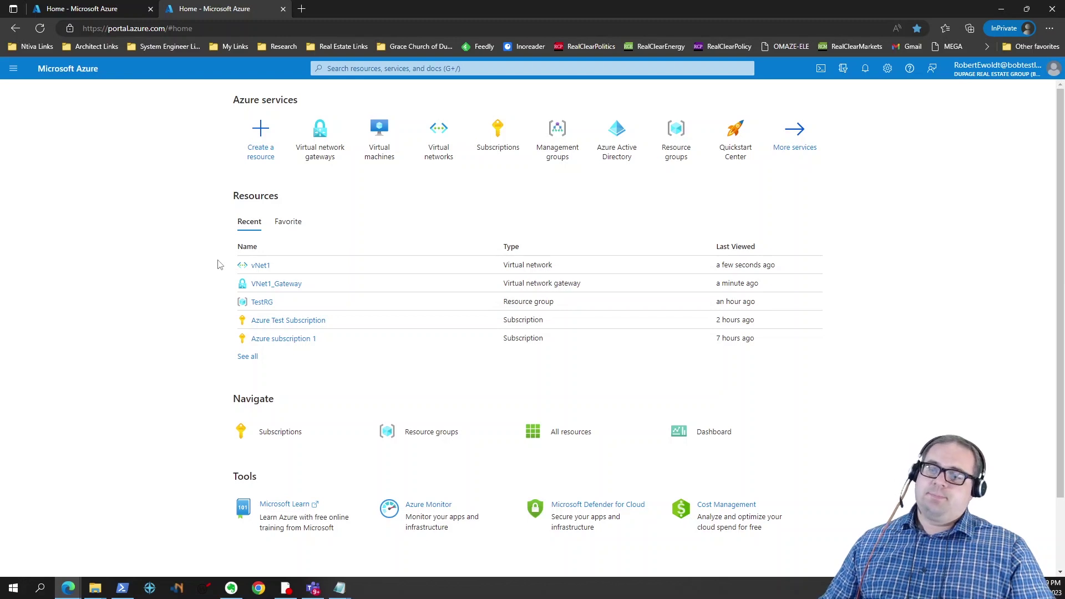
Step: Delete VM1-nsg from Azure Test Subscription's resources, then select Vnet1GWIP in the list
{"action": "left_click", "coordinate": [300, 321]}
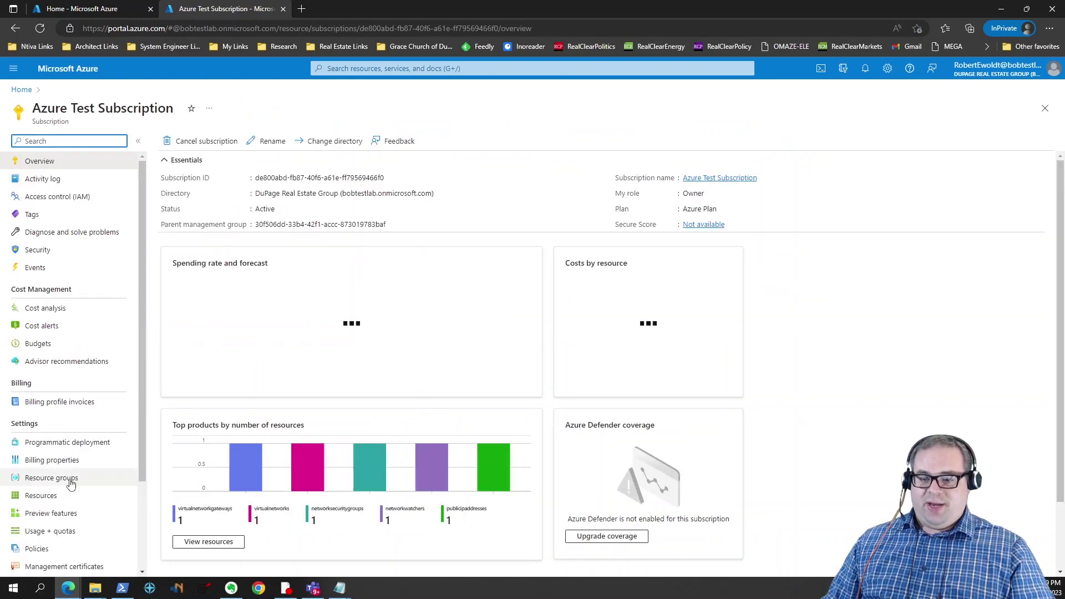
{"action": "left_click", "coordinate": [61, 496]}
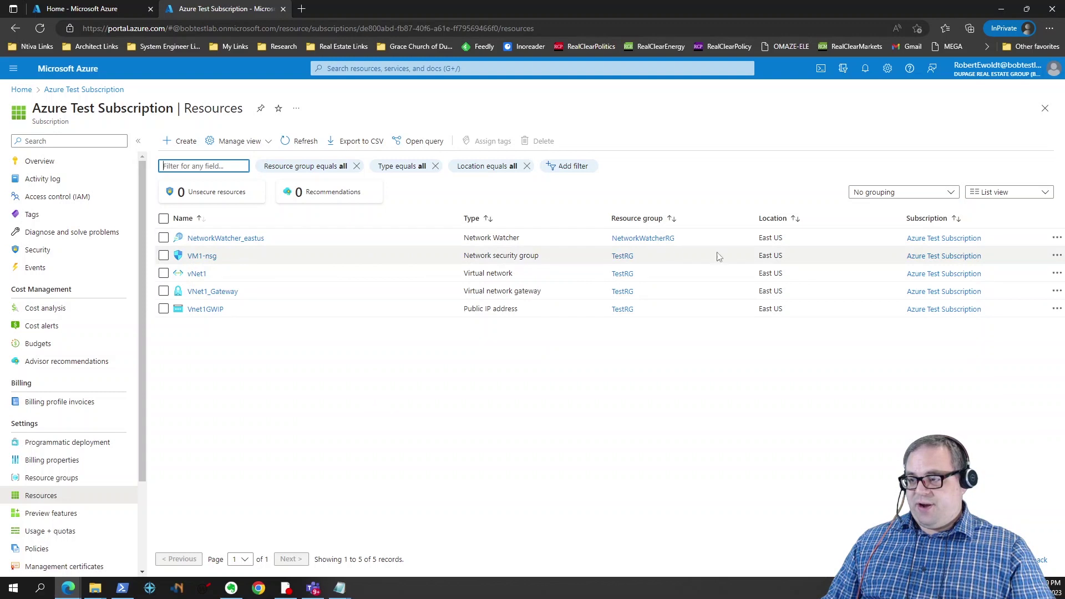
{"action": "left_click", "coordinate": [200, 258]}
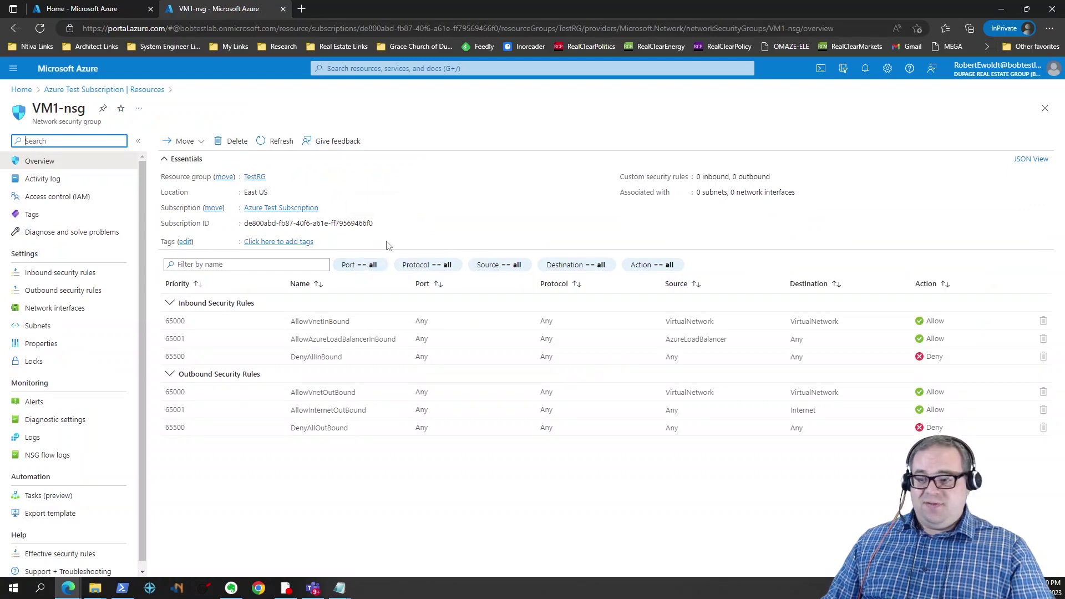
{"action": "left_click", "coordinate": [232, 142]}
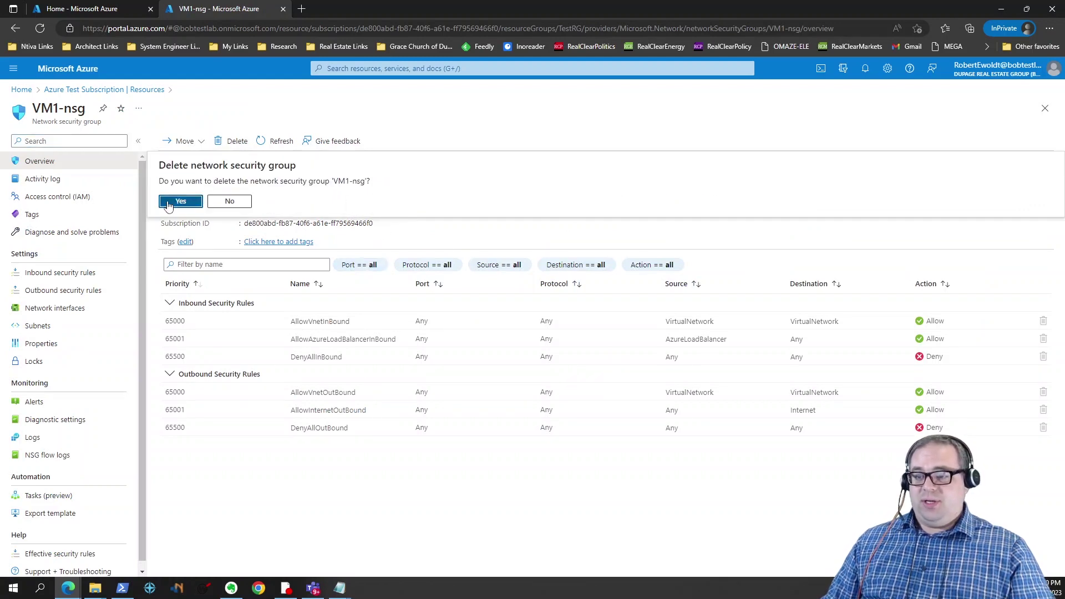
{"action": "left_click", "coordinate": [178, 200]}
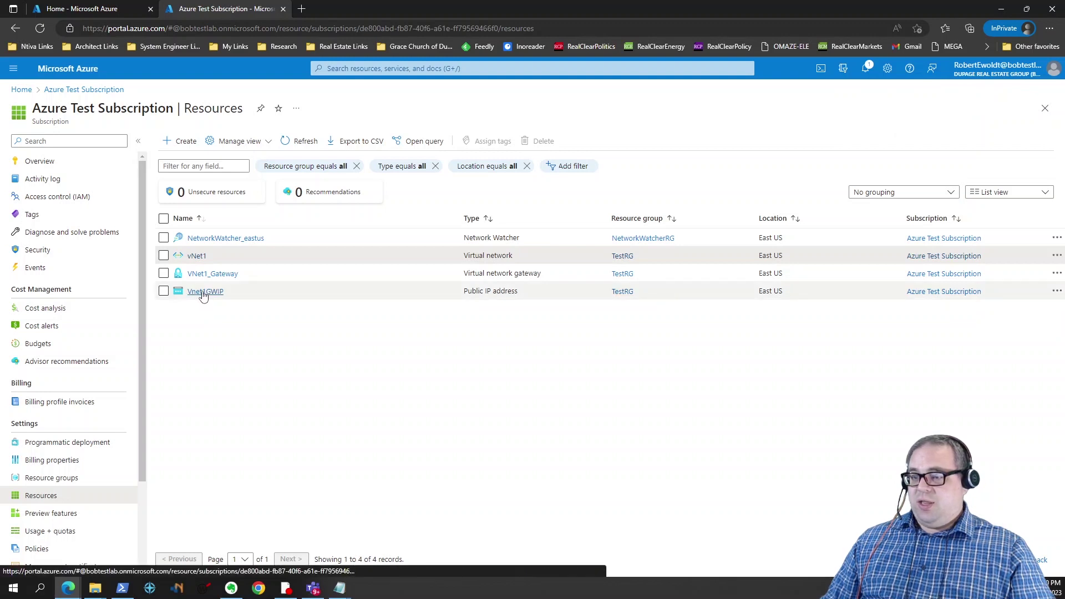
{"action": "left_click", "coordinate": [164, 291]}
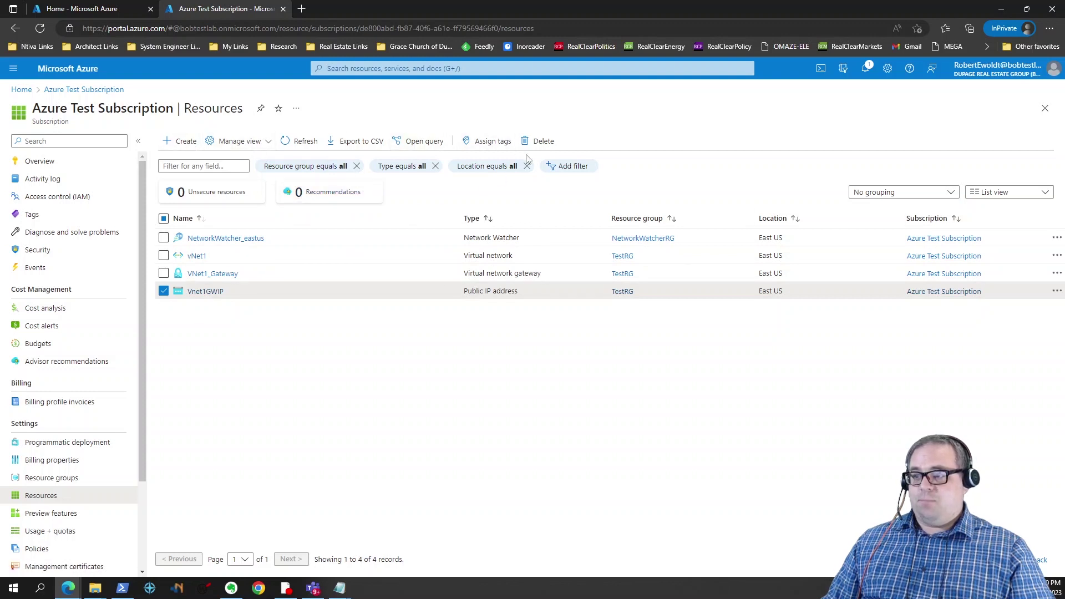
Step: Delete Vnet1GWIP by confirming with 'yes', then check notifications and refresh the resource list
{"action": "left_click", "coordinate": [537, 141]}
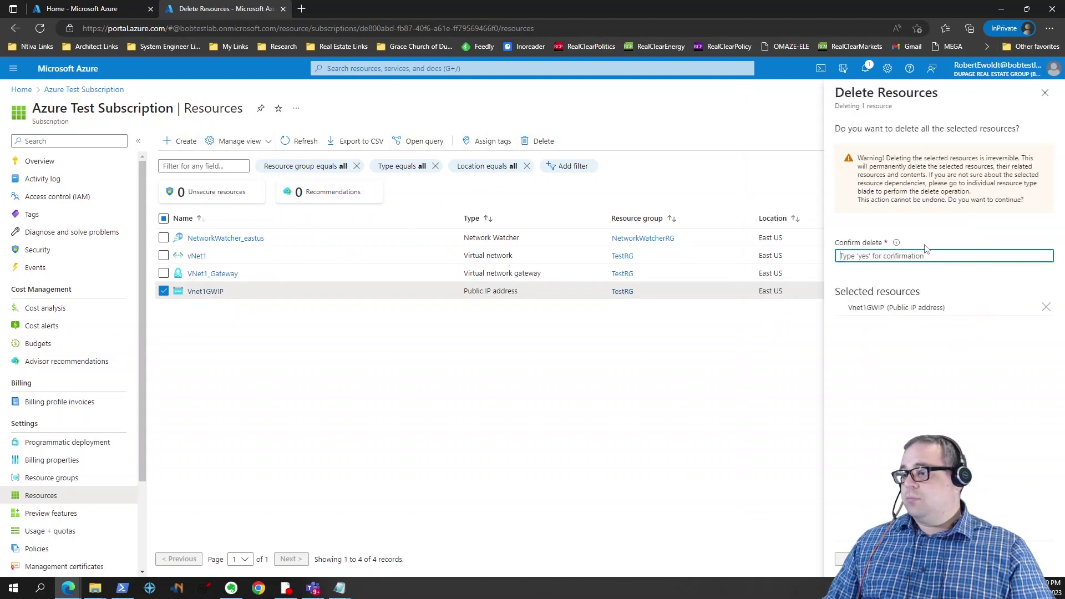
{"action": "type", "text": "yes"}
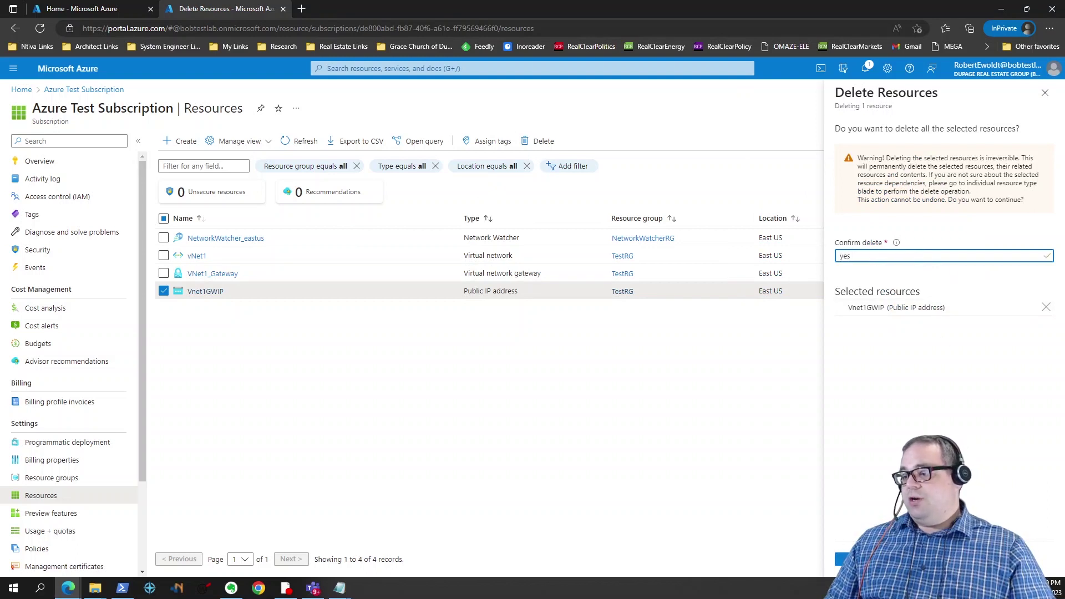
{"action": "key", "text": "Return"}
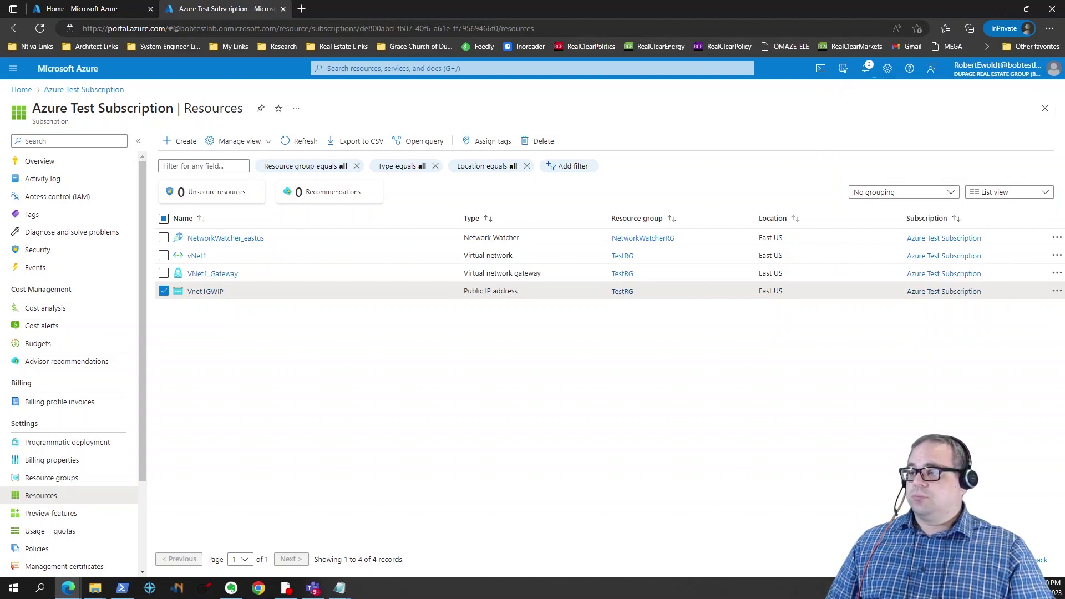
{"action": "left_click", "coordinate": [865, 68]}
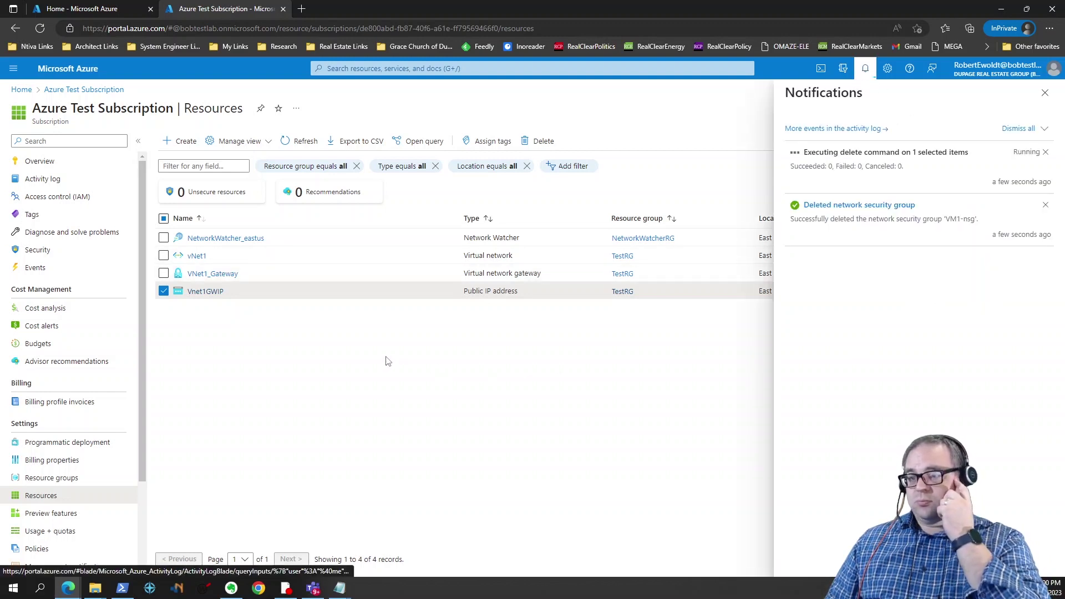
{"action": "left_click", "coordinate": [297, 143]}
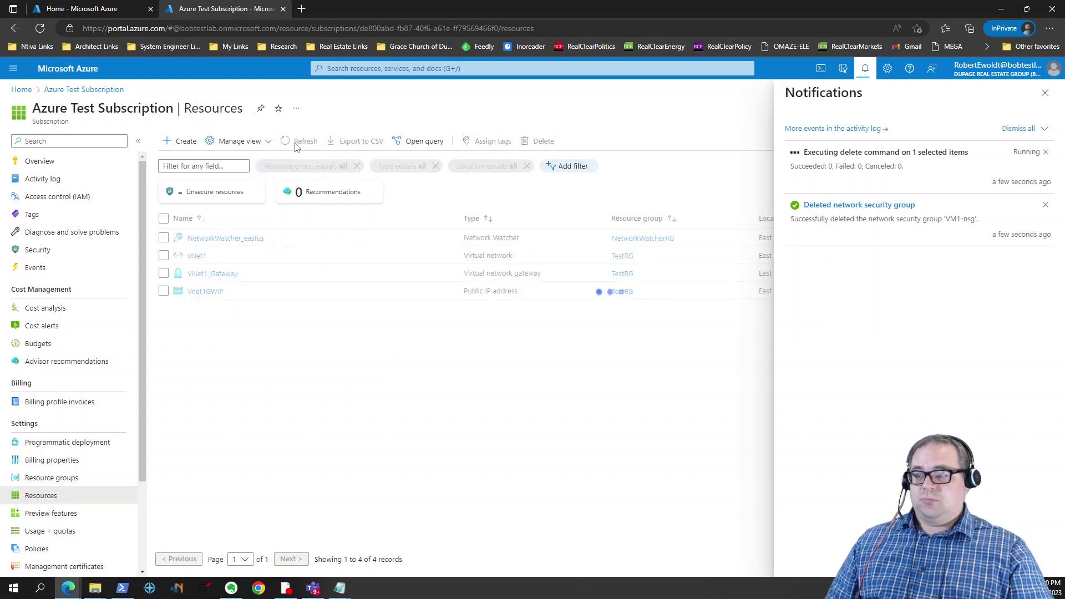